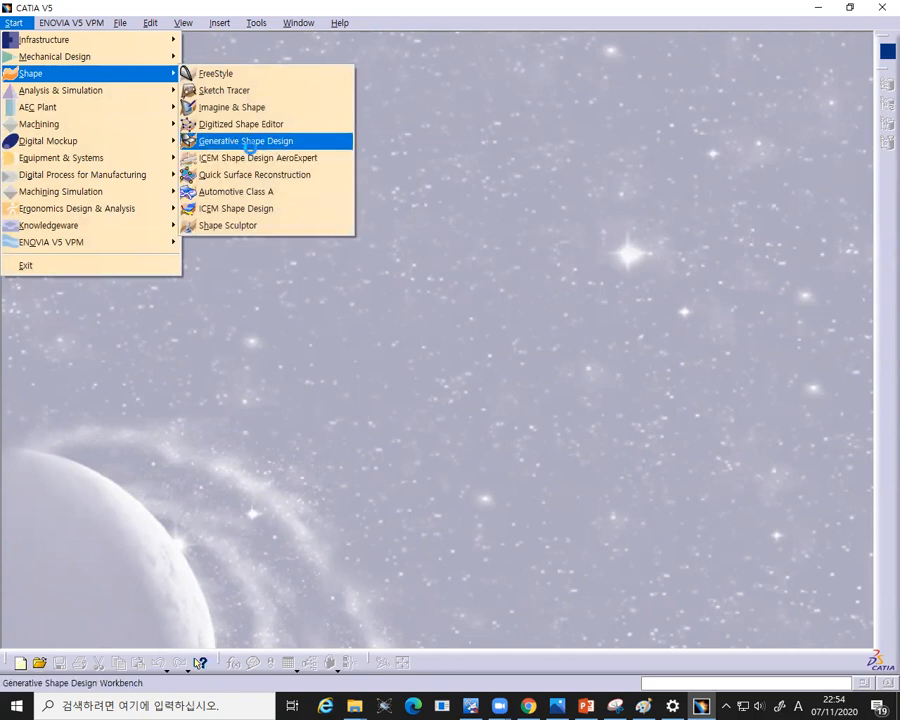
- Start a new part in the Generative Shape Design workbench
left_click(245, 141)
left_click(784, 627)
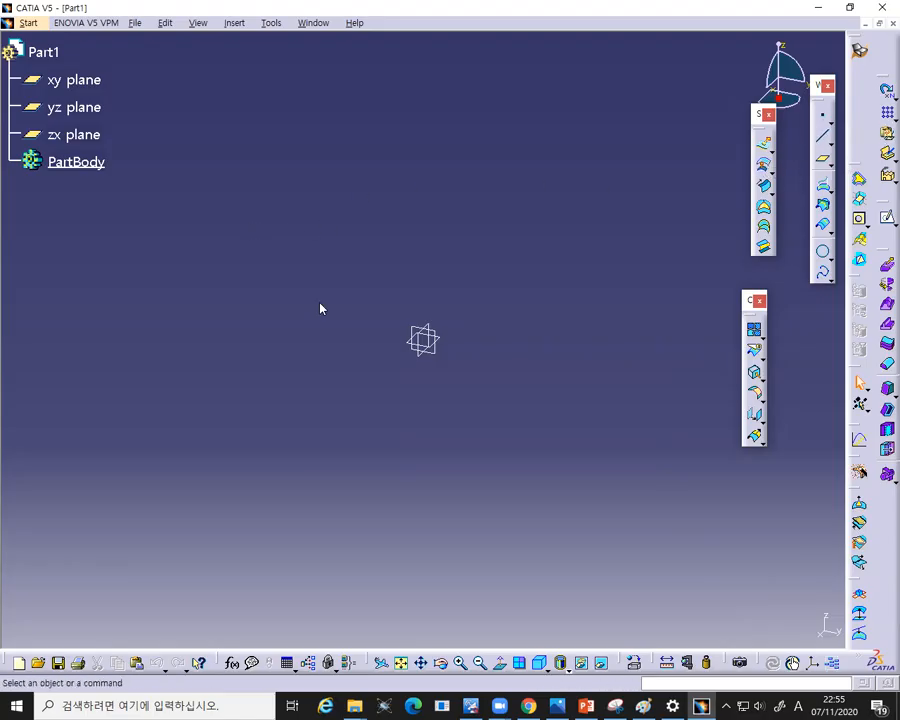
- Switch to the PowerPoint fan drawing, examine the hub circle in the front view, and return to CATIA
left_click(586, 706)
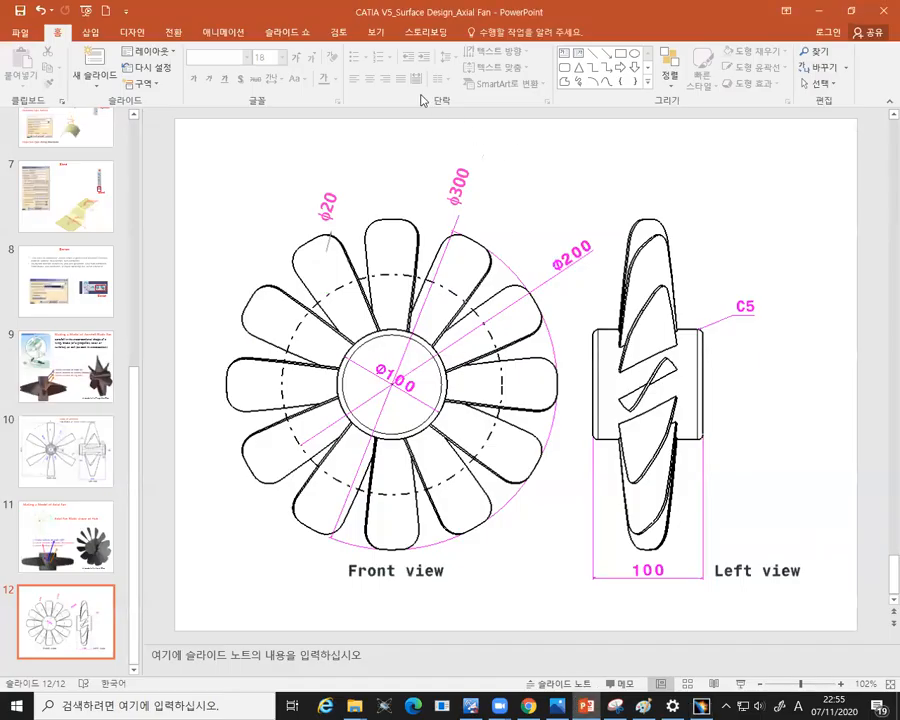
mouse_move(380, 331)
left_mouse_down()
mouse_move(331, 378)
mouse_move(379, 431)
mouse_move(428, 418)
left_mouse_up()
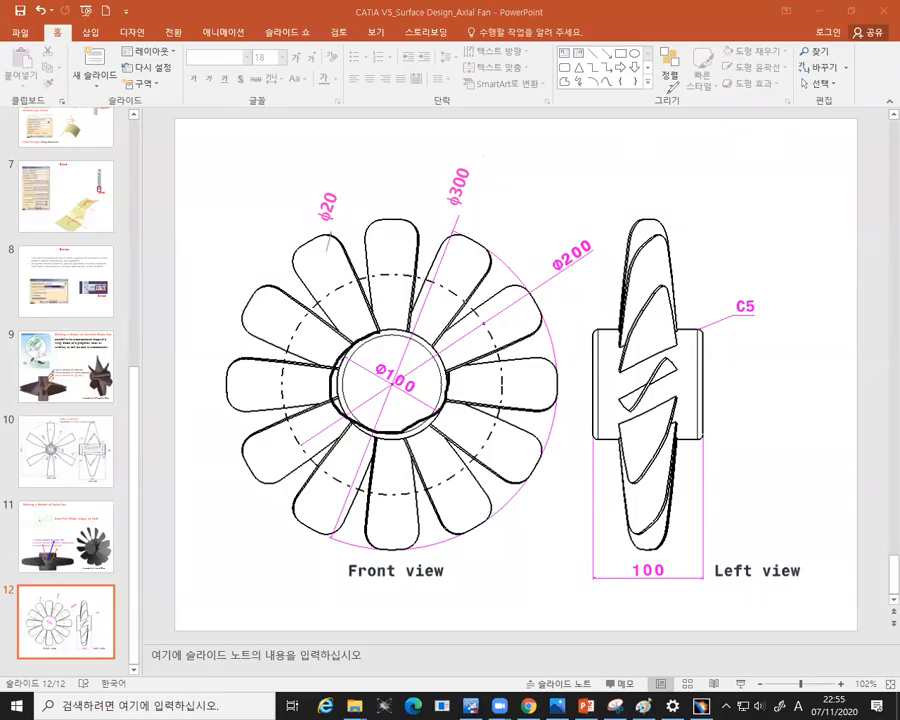
key("Escape")
left_click(701, 706)
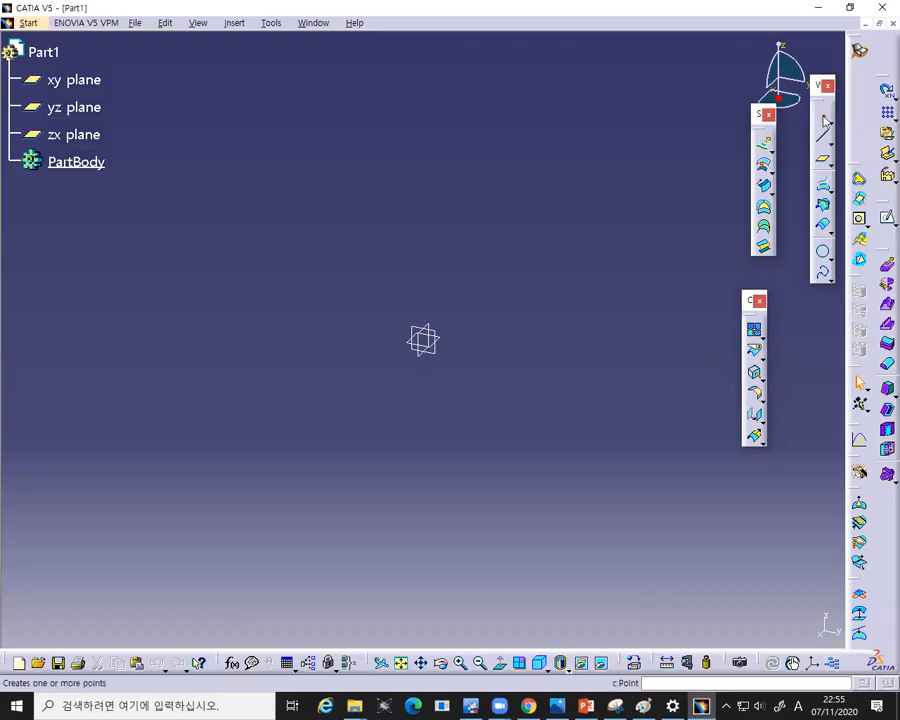
- Create a coordinate point at the origin with X, Y and Z at 0 mm
left_click(754, 329)
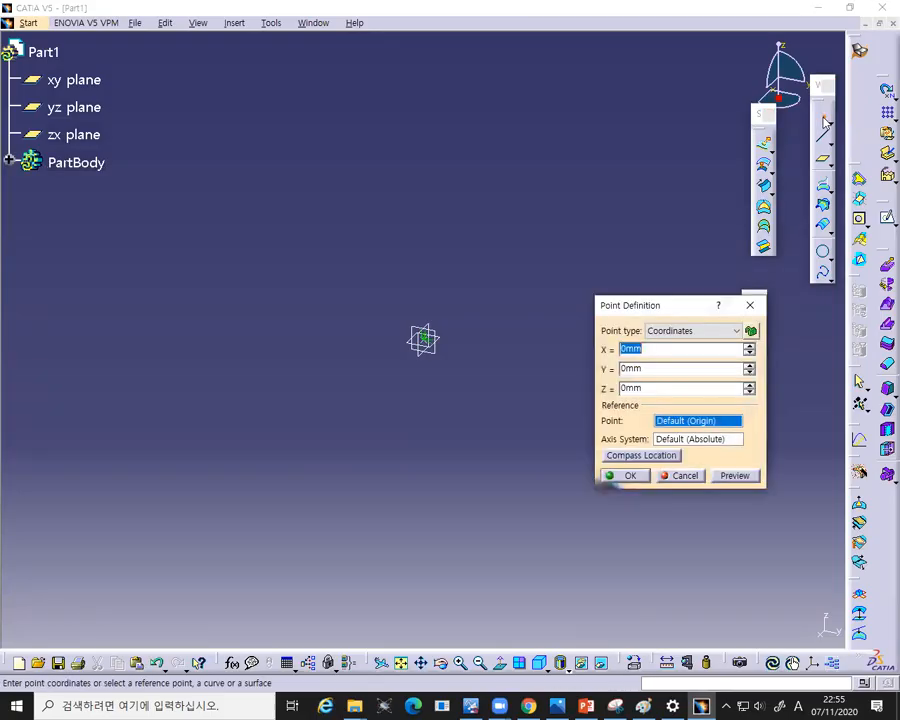
left_click(612, 476)
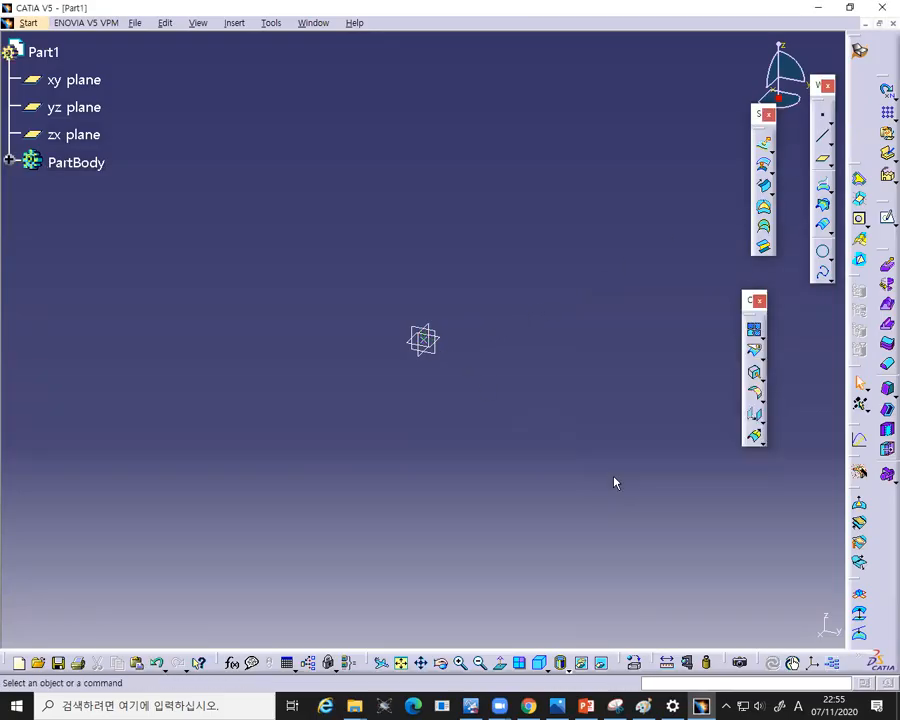
- Check the hub's length in the left view of the PowerPoint drawing, marking it as 50 and 50, and return to CATIA
left_click(586, 705)
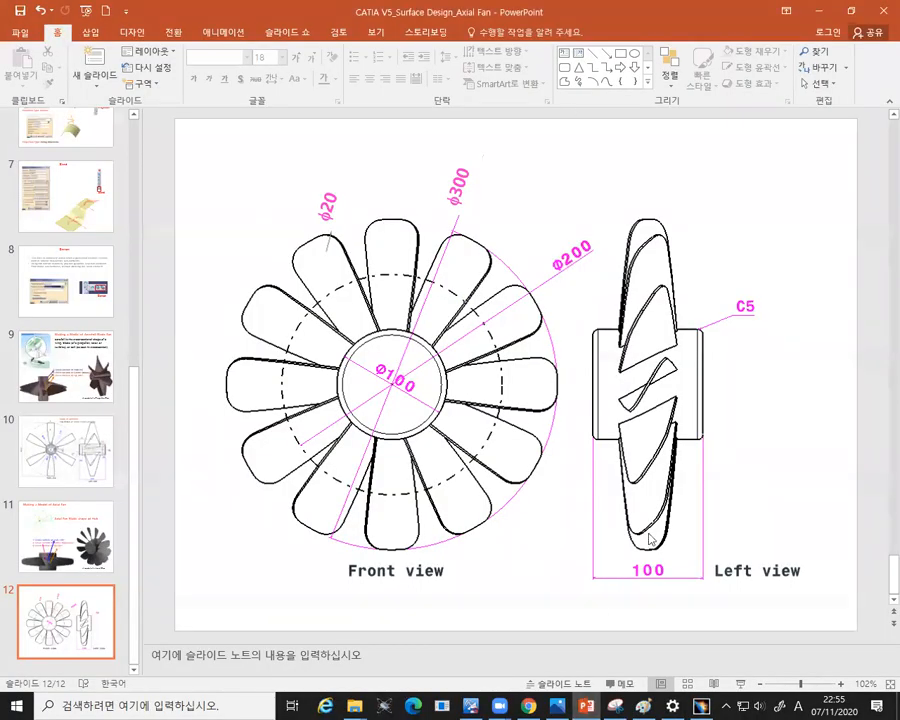
mouse_move(652, 563)
left_mouse_down()
mouse_move(630, 572)
mouse_move(648, 582)
mouse_move(654, 561)
left_mouse_up()
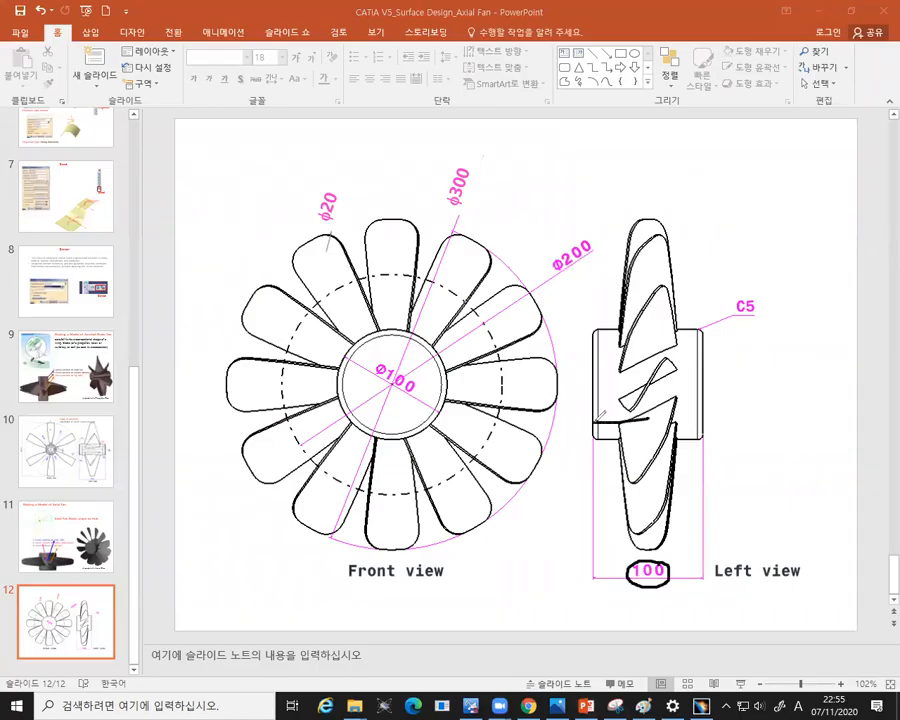
left_click_drag(593, 417, 693, 421)
mouse_move(746, 400)
left_mouse_down()
mouse_move(734, 414)
mouse_move(758, 404)
mouse_move(766, 412)
mouse_move(802, 392)
mouse_move(796, 410)
mouse_move(812, 395)
mouse_move(725, 410)
mouse_move(741, 421)
left_mouse_up()
mouse_move(836, 377)
left_mouse_down()
mouse_move(842, 396)
mouse_move(787, 416)
left_mouse_up()
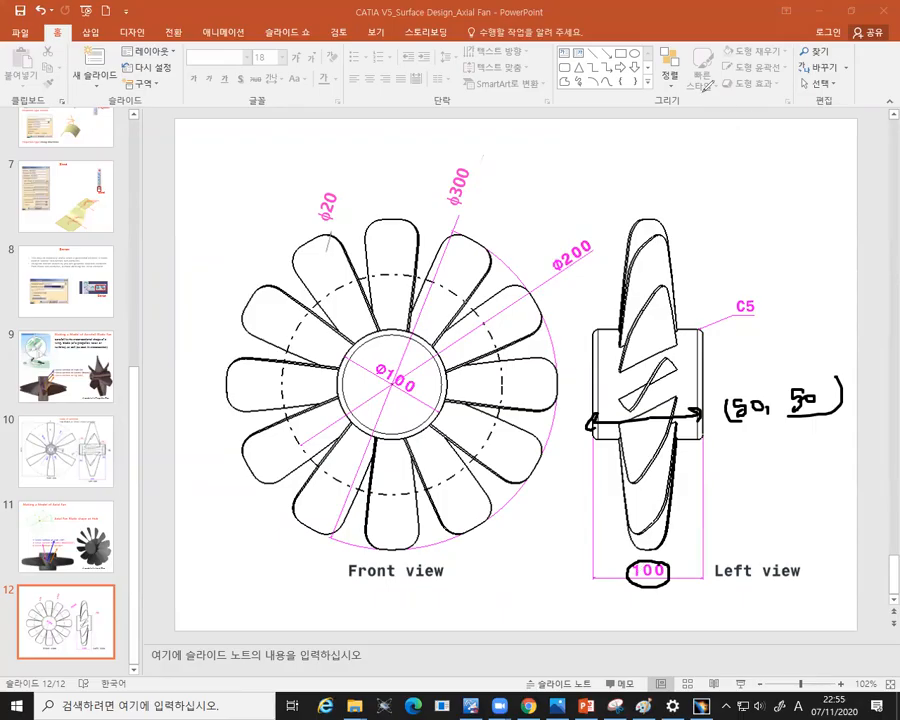
key("Escape")
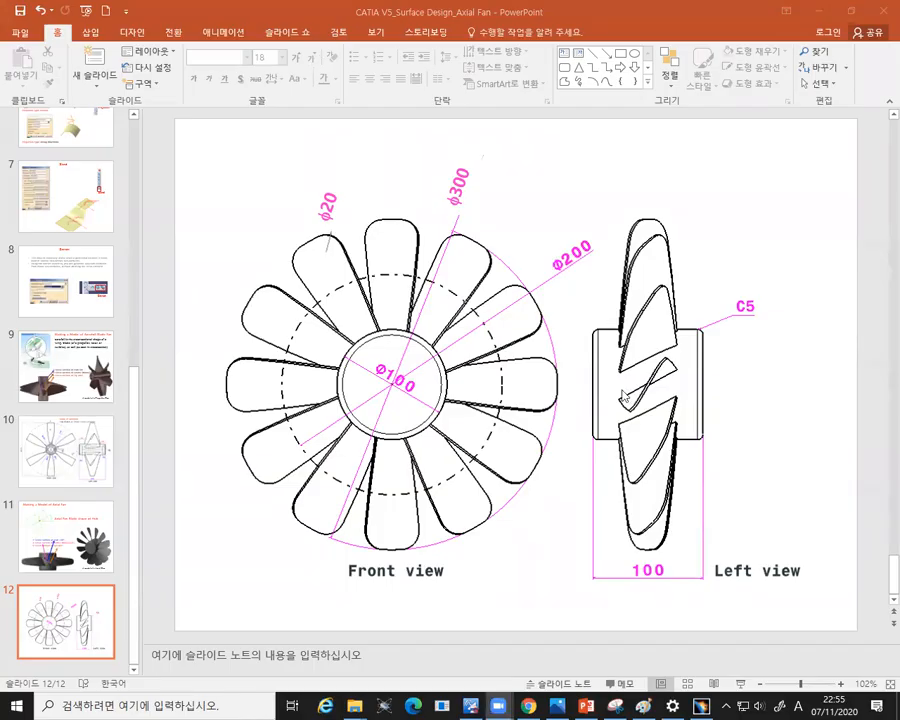
left_click(703, 705)
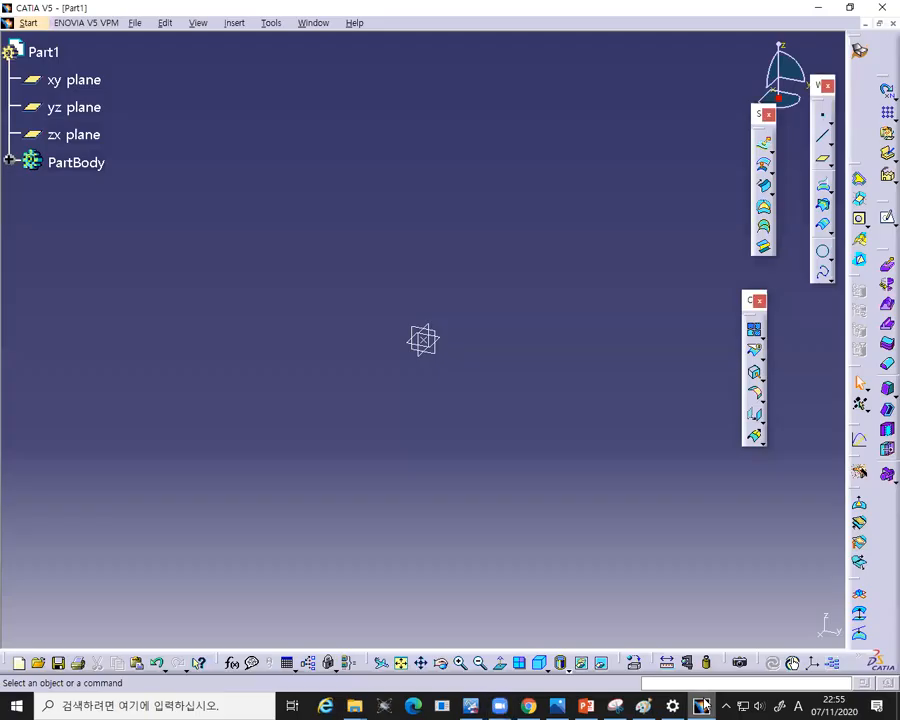
- Start a cylinder surface centred on the origin point
left_click(769, 170)
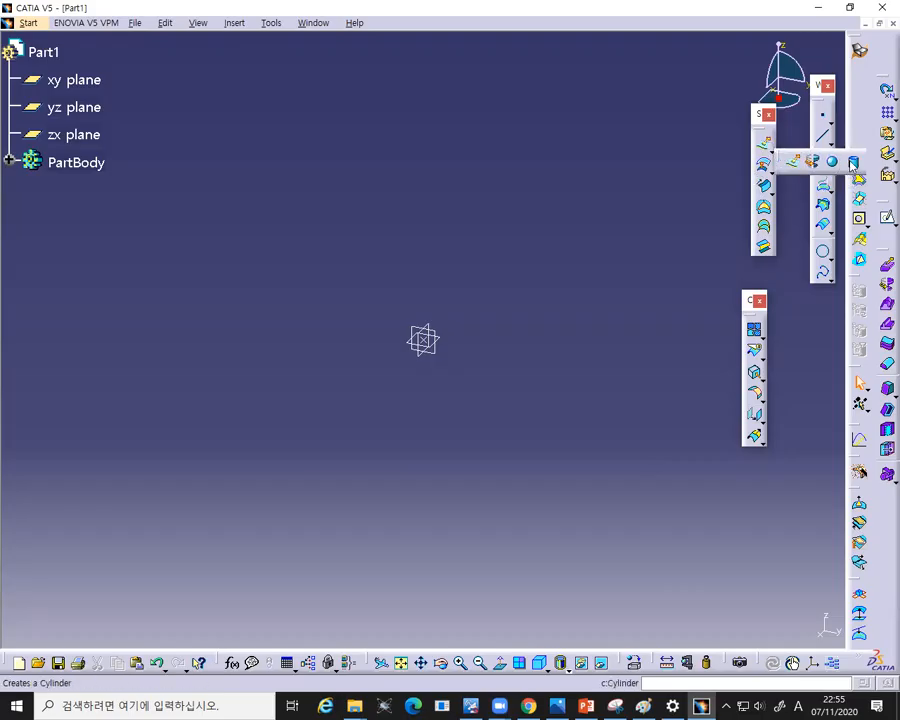
left_click(852, 163)
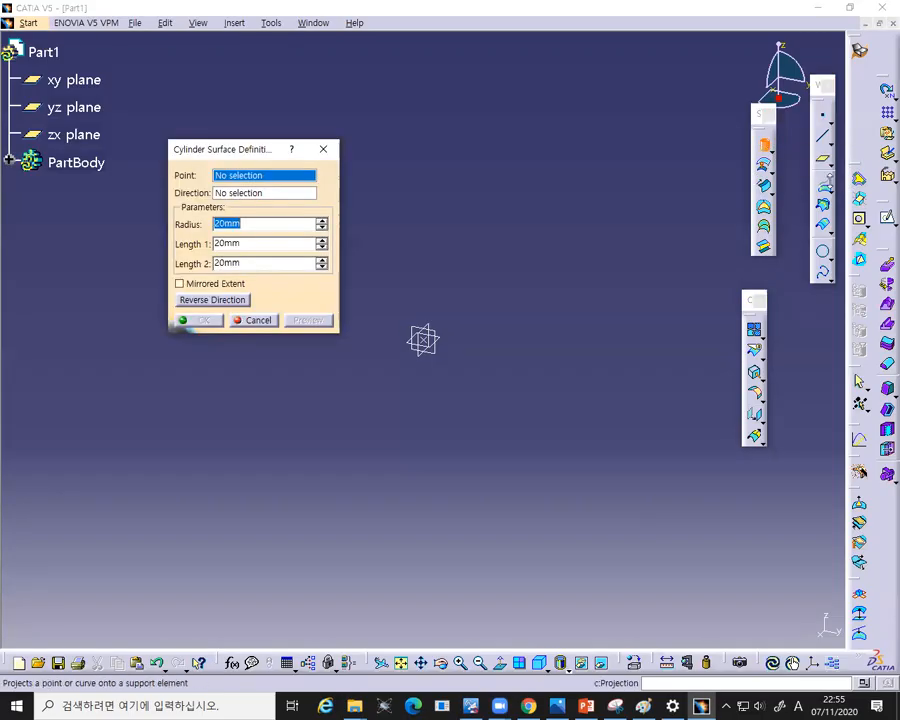
left_click(424, 341)
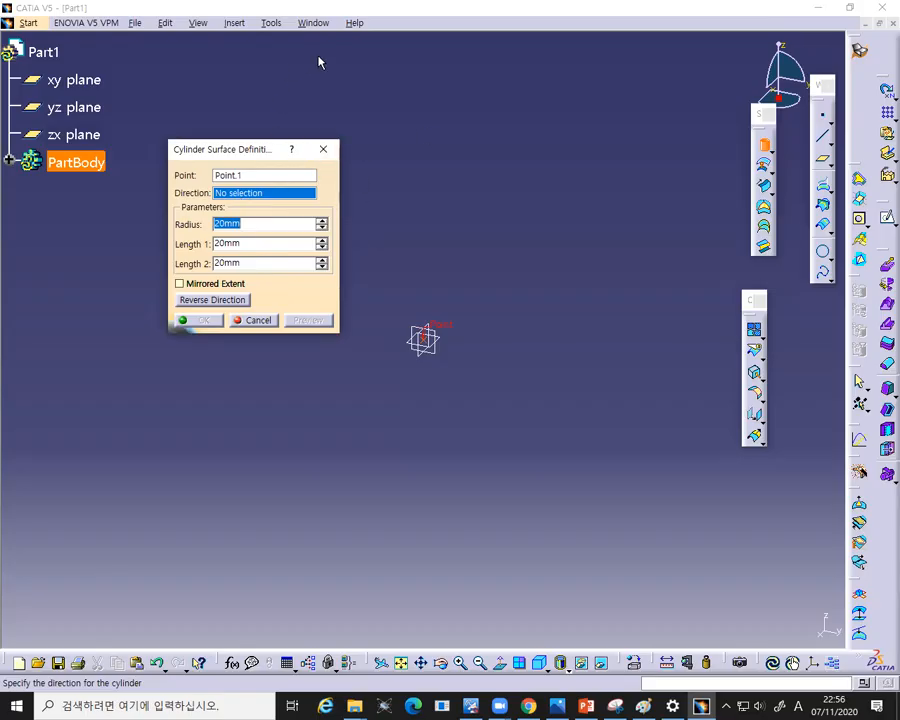
- Examine the x-axis direction on the compass and along the hub in the PowerPoint drawing's left view, and return to CATIA
mouse_move(777, 95)
left_mouse_down()
mouse_move(699, 158)
mouse_move(711, 155)
left_mouse_up()
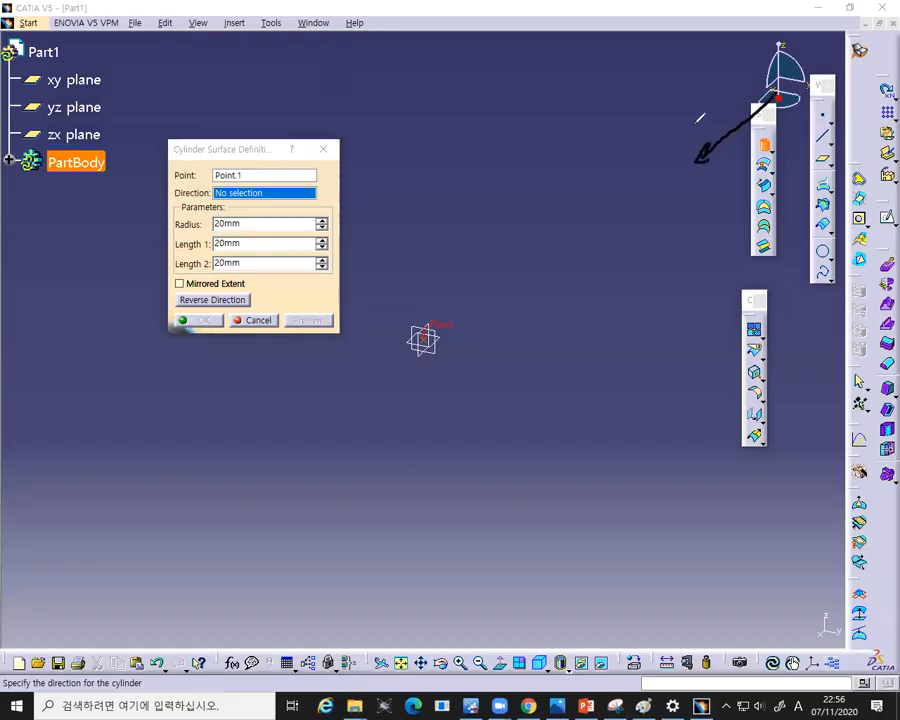
left_click(283, 96)
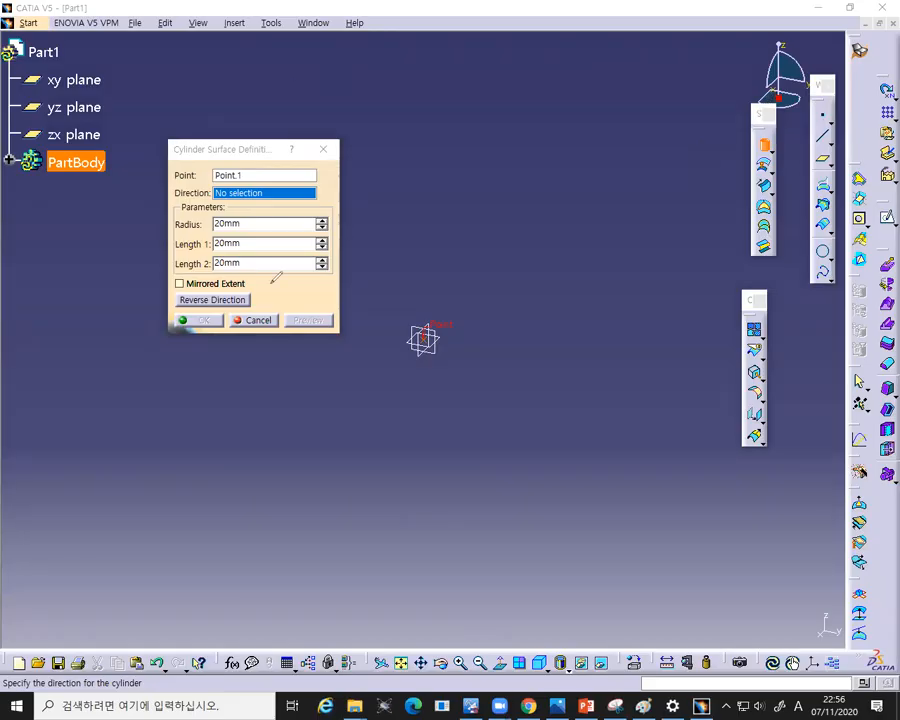
key("alt+Tab")
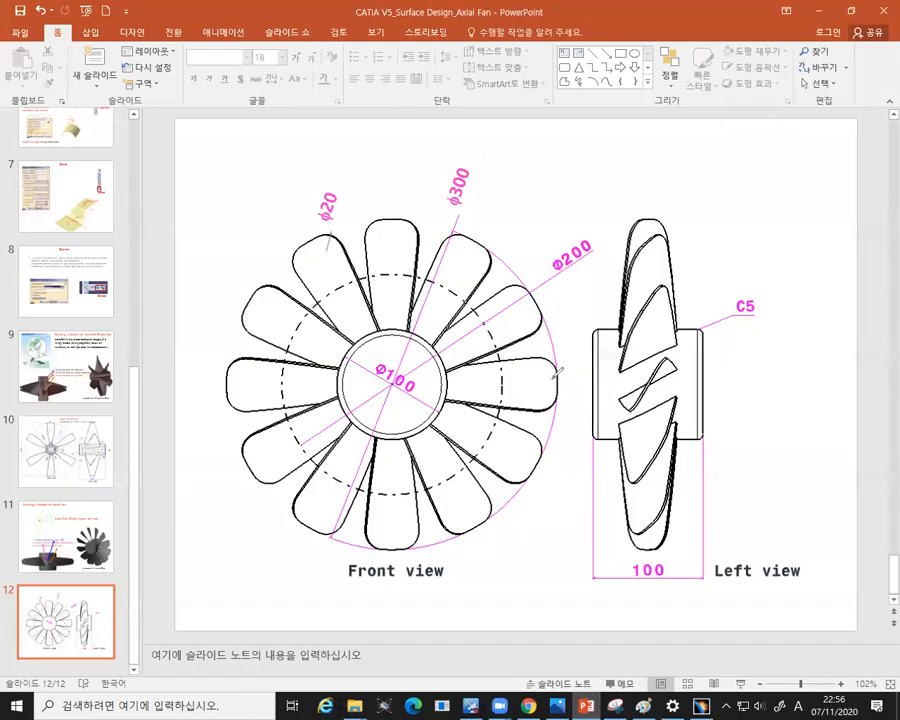
mouse_move(552, 380)
left_mouse_down()
mouse_move(756, 373)
mouse_move(750, 385)
mouse_move(818, 369)
mouse_move(815, 379)
left_mouse_up()
left_click(810, 363)
left_click_drag(702, 378, 709, 333)
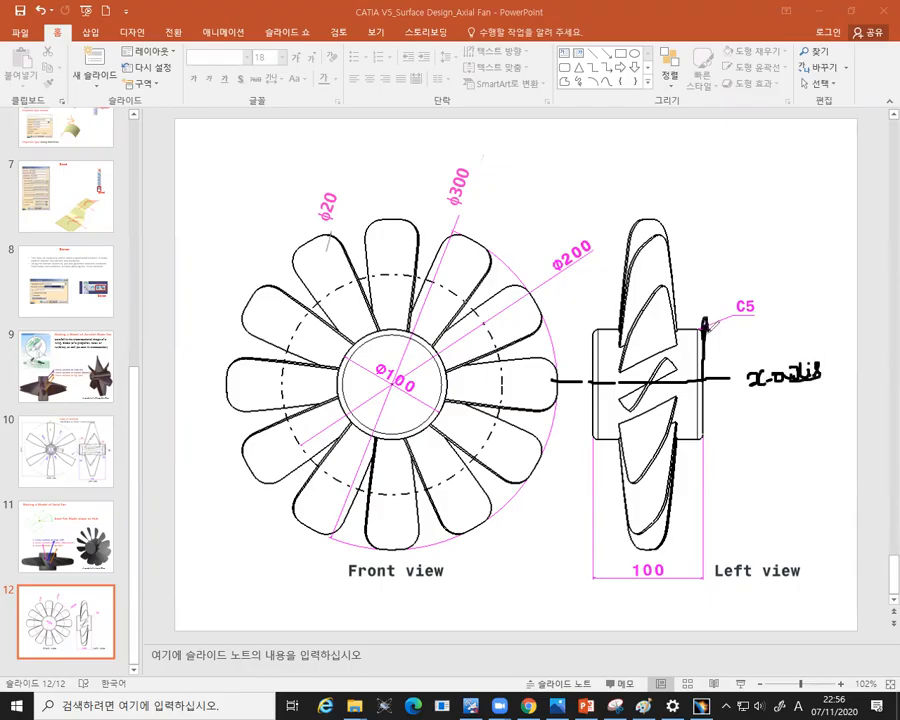
left_click(621, 92)
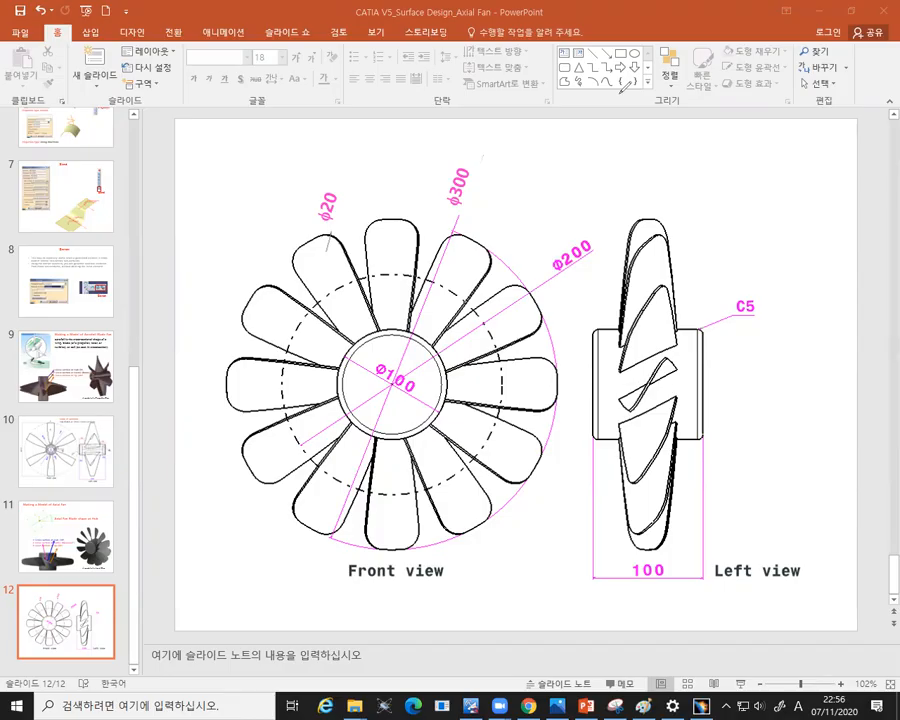
left_click(700, 706)
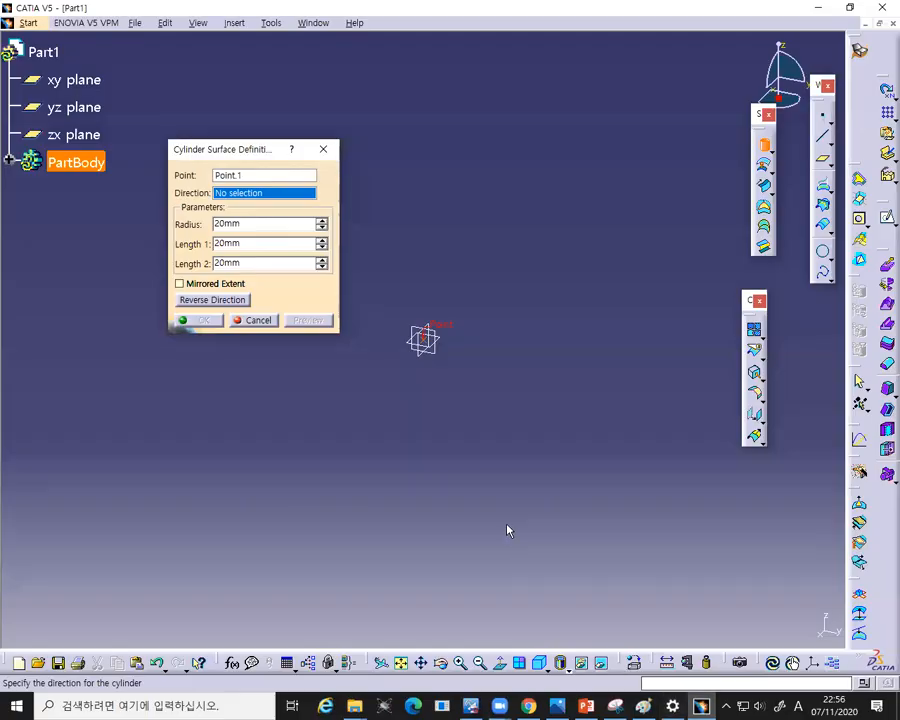
- Set the cylinder's direction to the X component and its radius to 500 mm, checking the hub diameter on the PowerPoint drawing
right_click(244, 194)
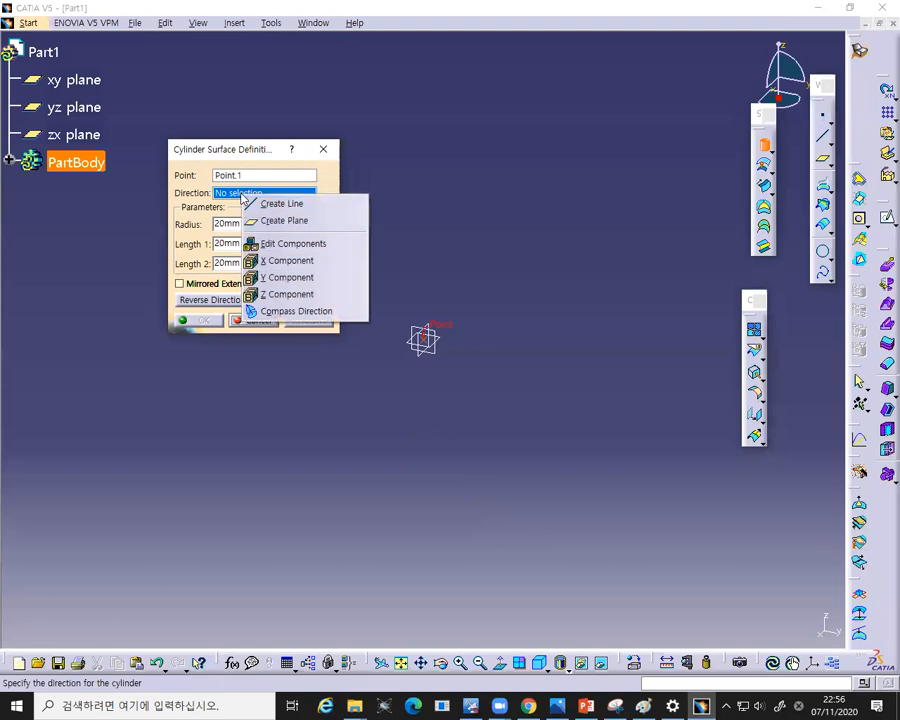
left_click(285, 262)
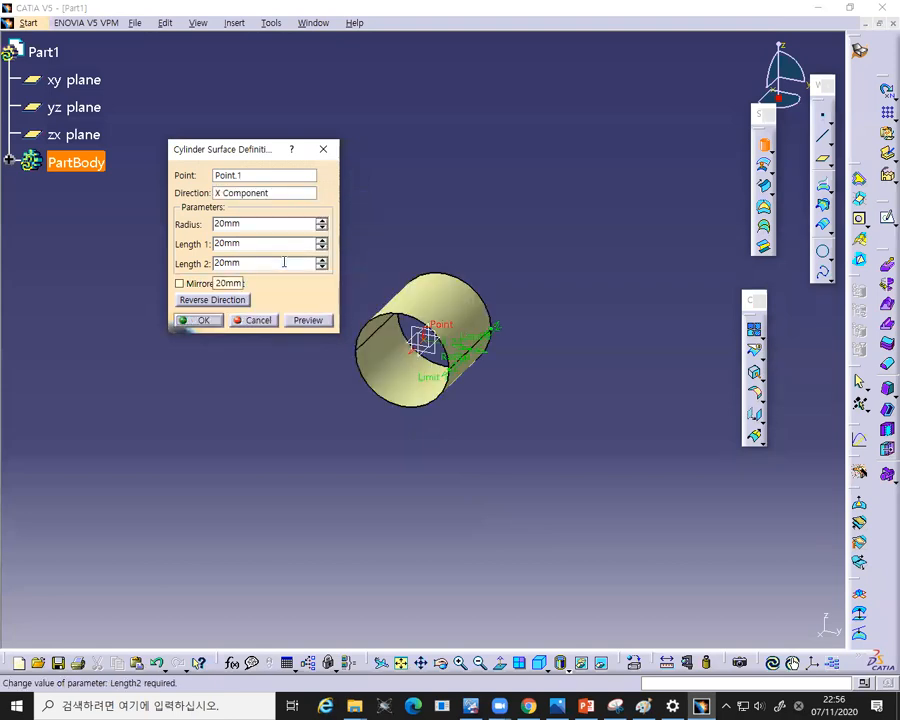
left_click(587, 706)
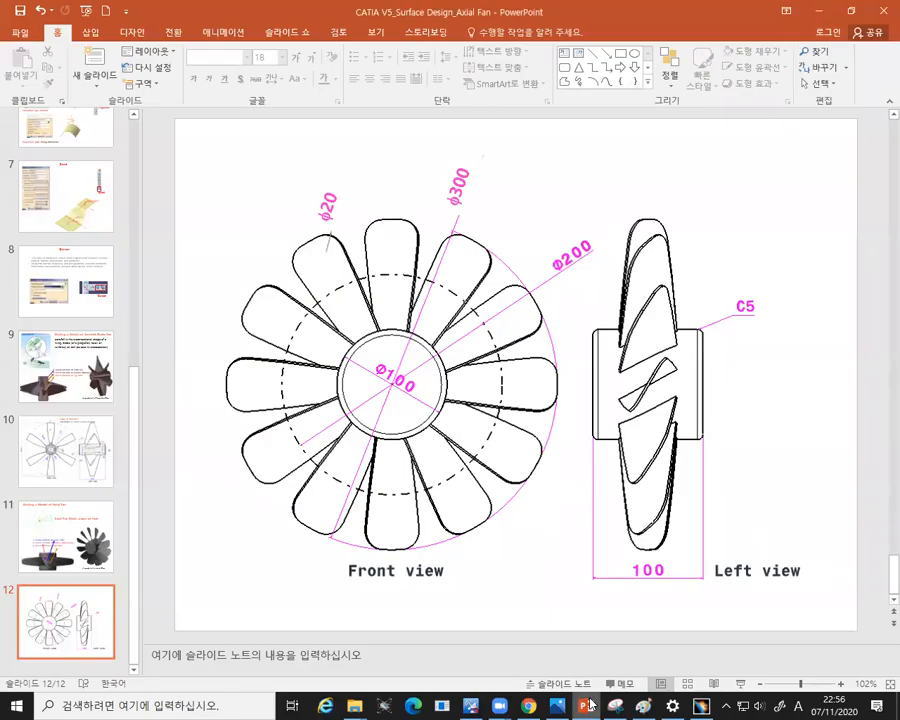
left_click(589, 705)
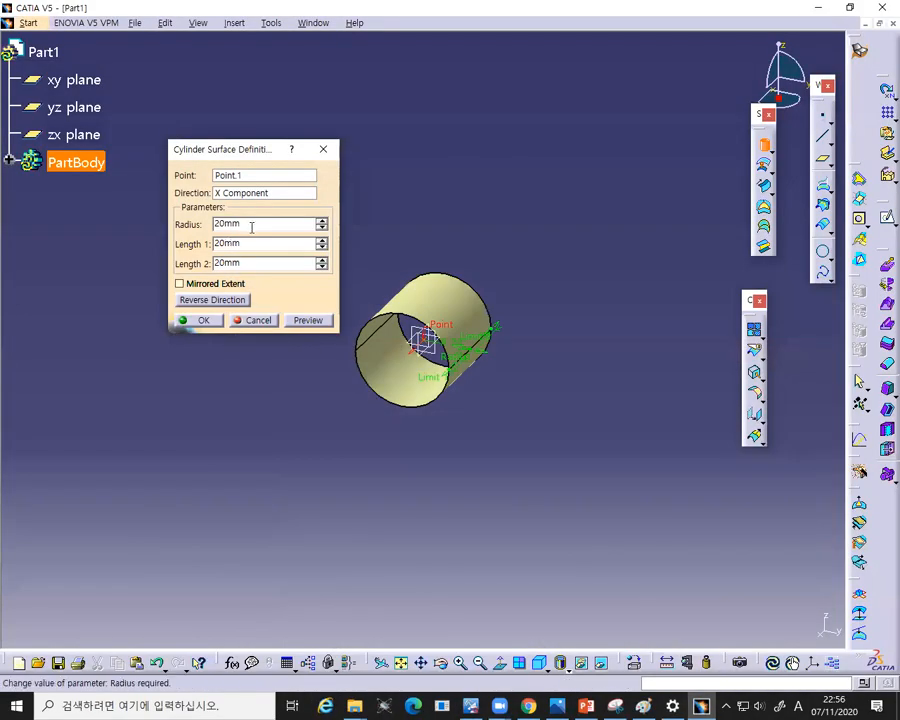
left_click_drag(251, 225, 204, 220)
type("500")
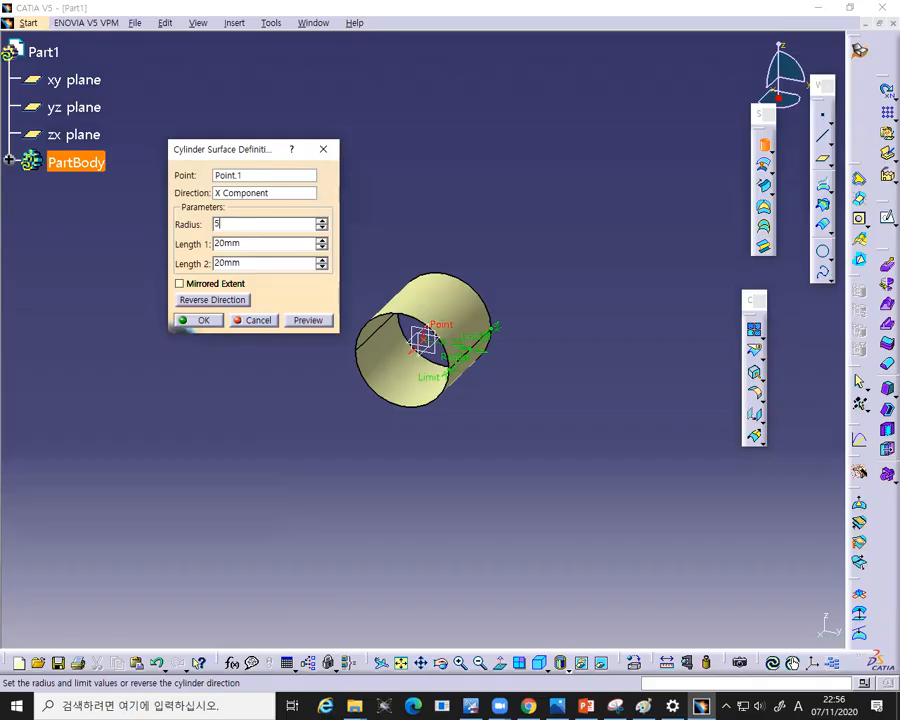
- Check the hub length on the PowerPoint drawing, and create the cylinder with Length 1 of 50 mm and mirrored extent
left_click(258, 244)
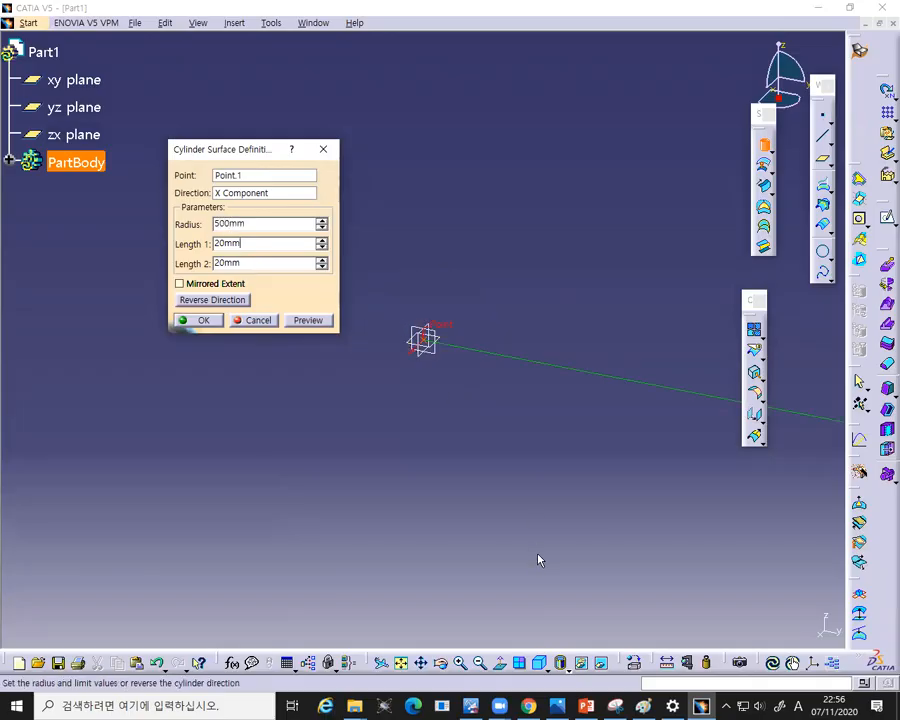
left_click(587, 706)
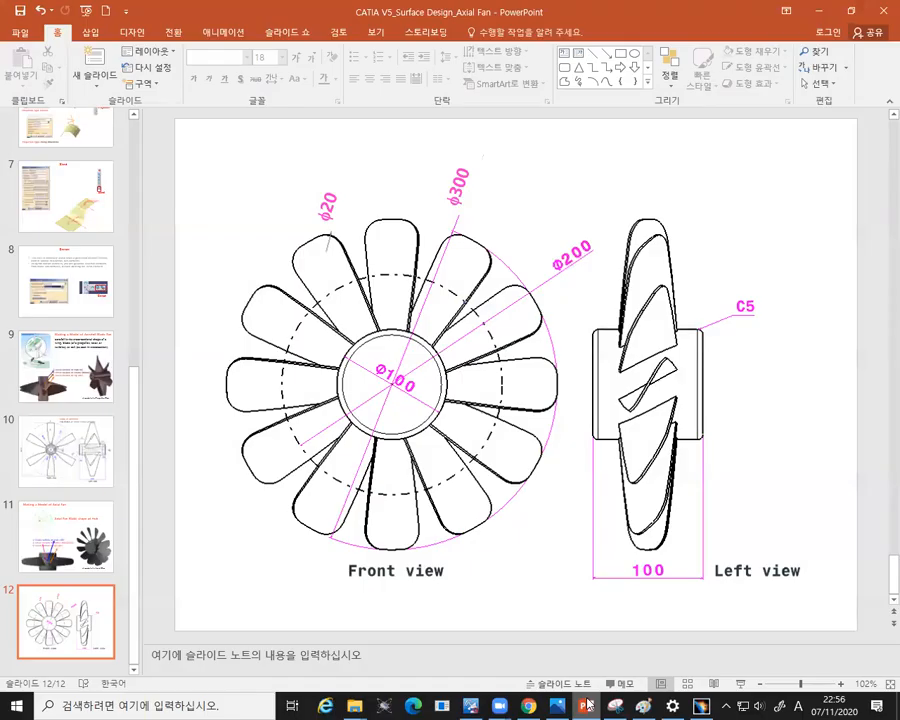
left_click(587, 706)
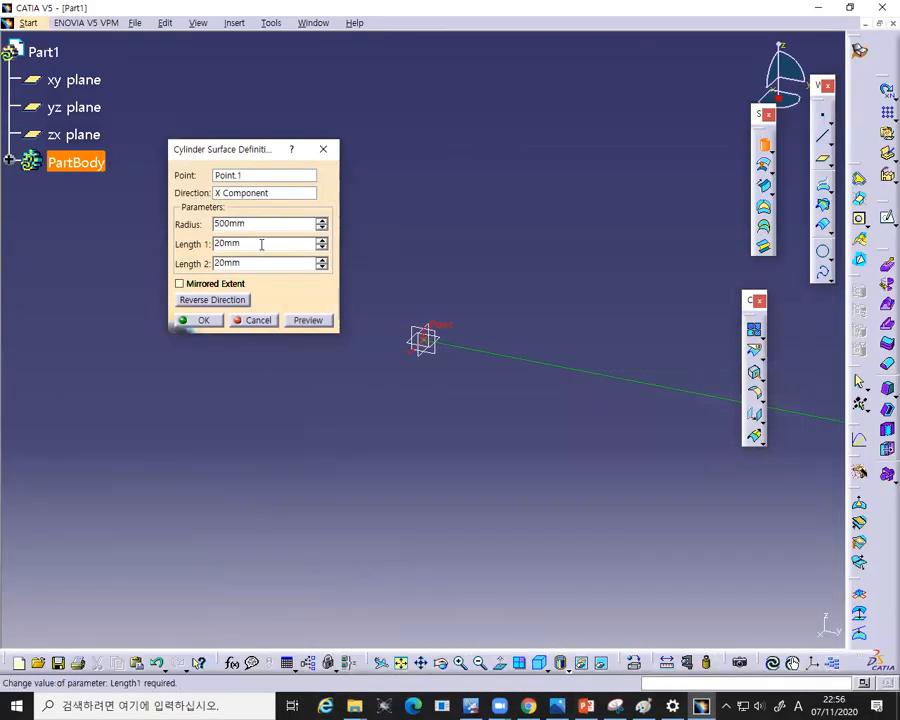
left_click_drag(260, 244, 203, 246)
type("50")
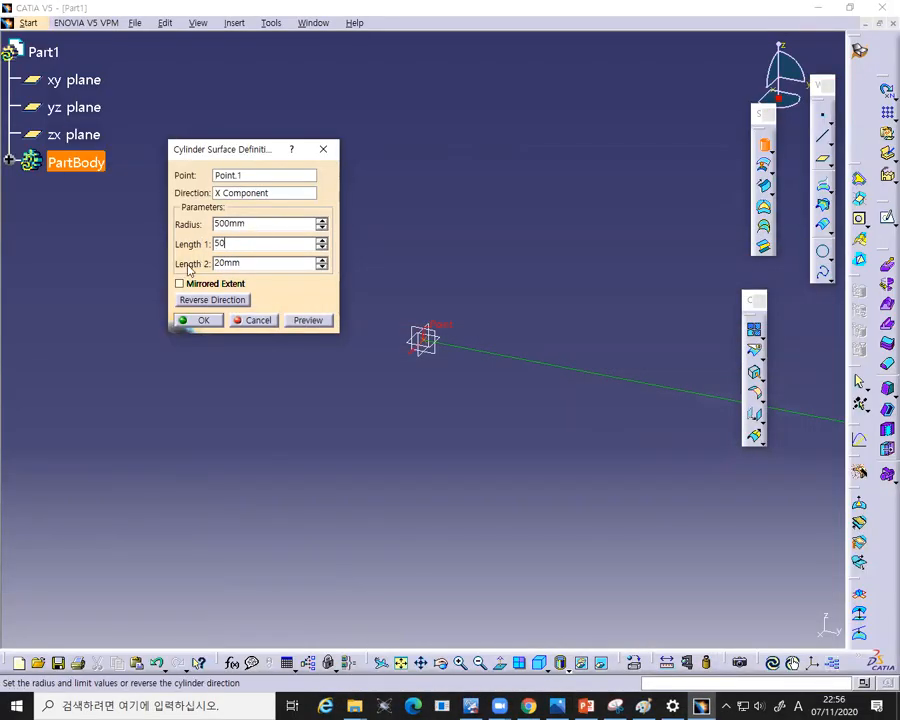
left_click(181, 284)
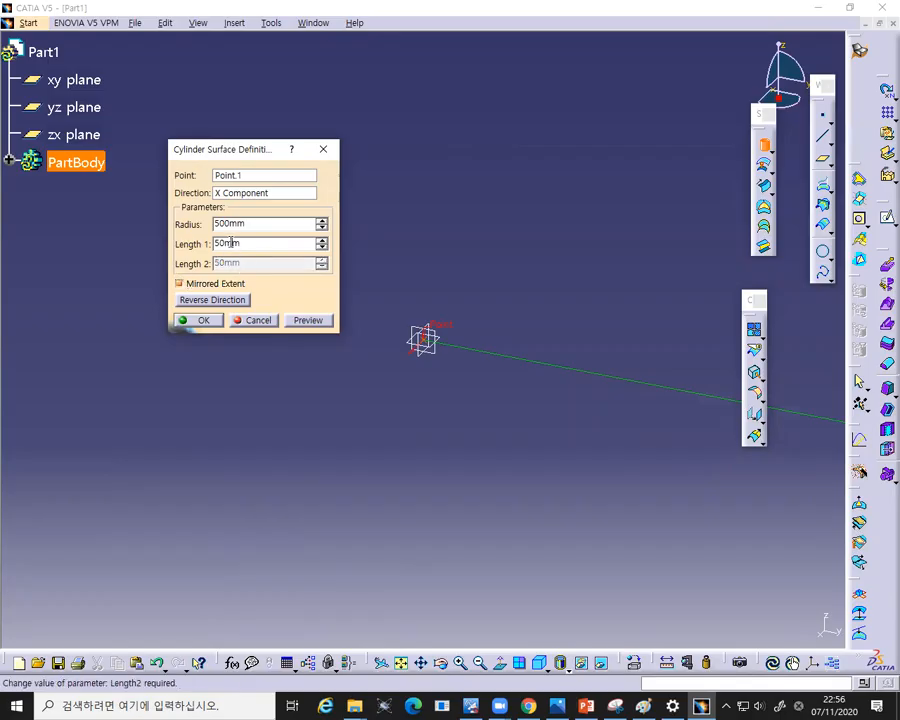
left_click(207, 320)
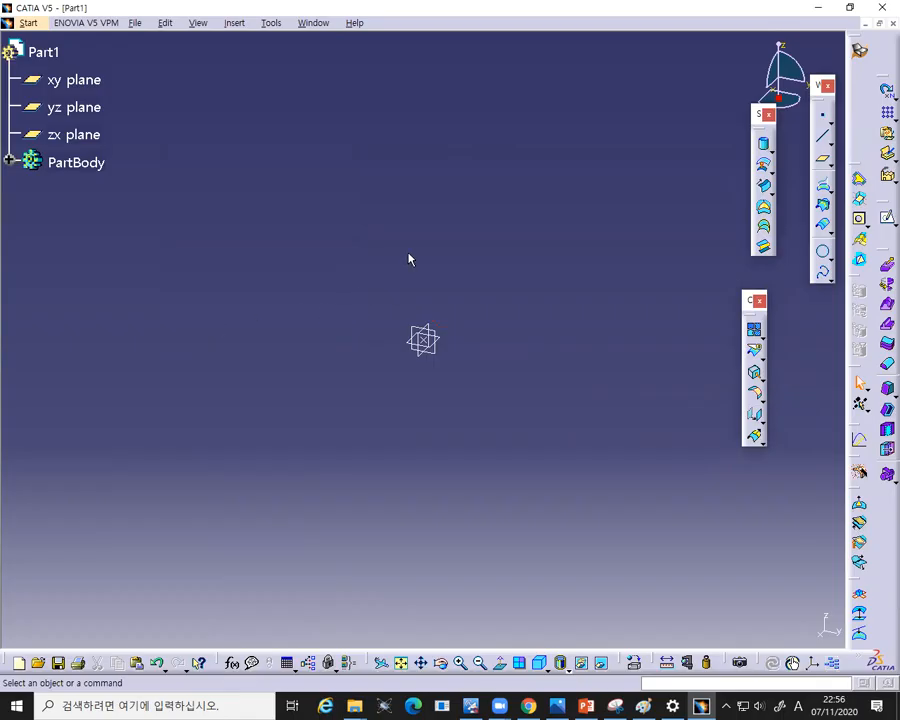
- Edit the cylinder surface from the part tree and set its radius to 50 mm
middle_click_drag(408, 236, 401, 426, "ctrl")
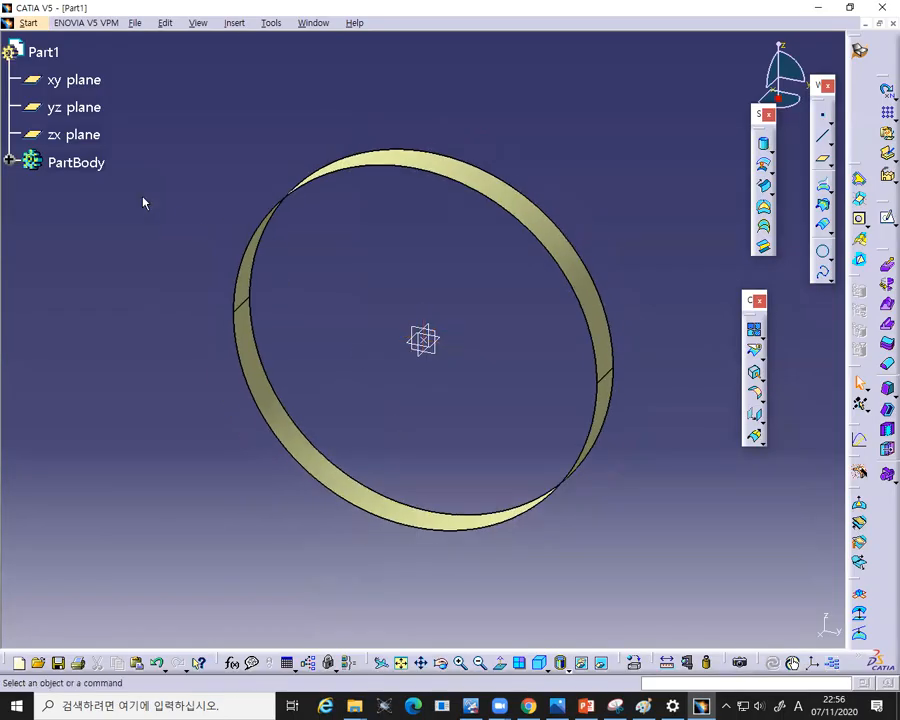
left_click(9, 161)
double_click(97, 216)
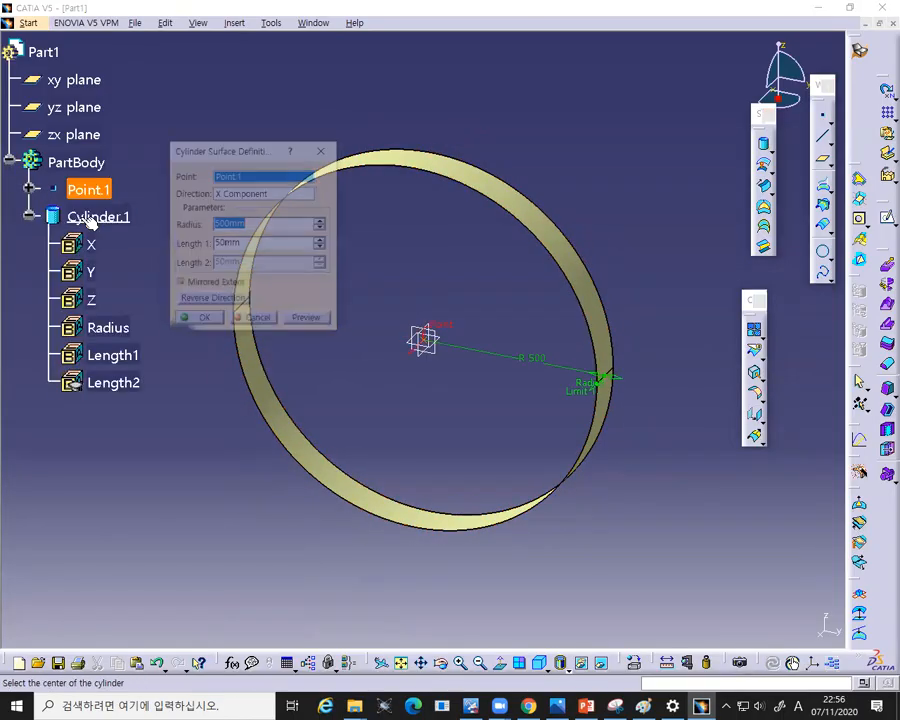
left_click(228, 227)
key("BackSpace")
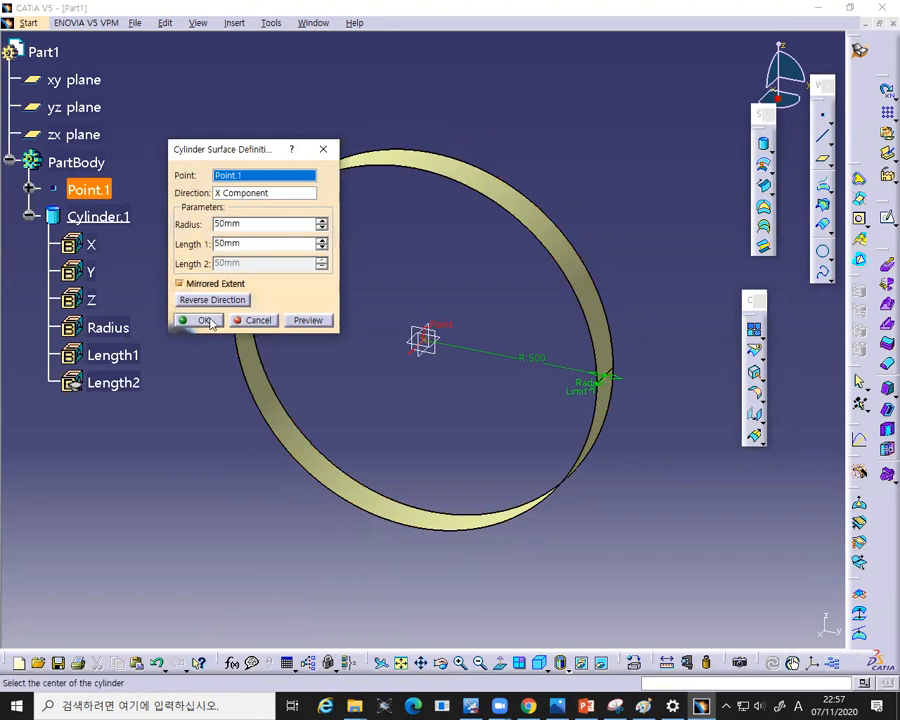
left_click(203, 320)
middle_click_drag(481, 422, 508, 290, "ctrl")
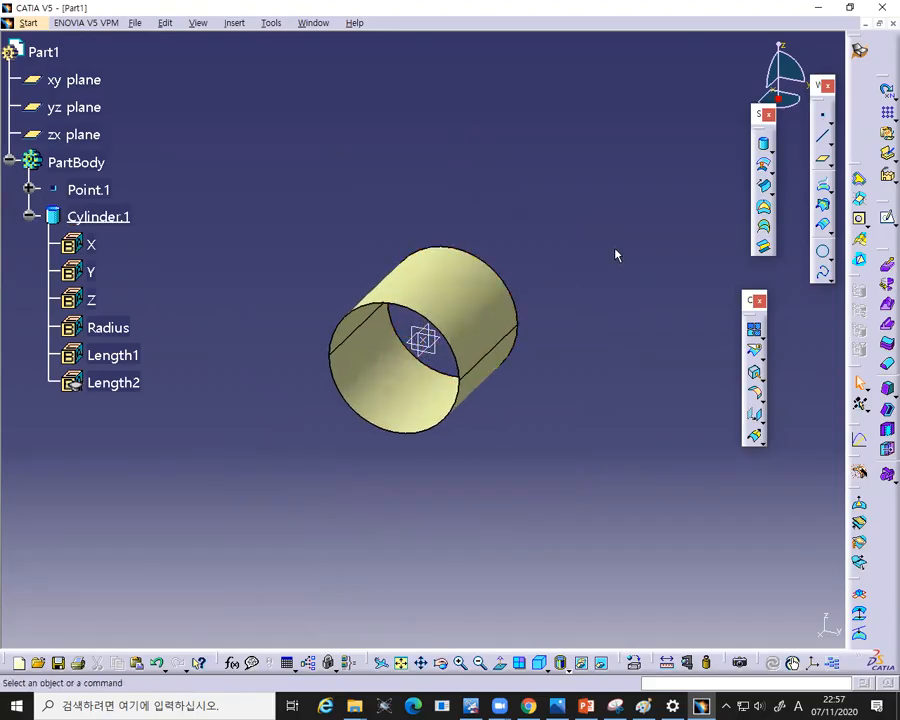
- Examine the blade shape at the hub on PowerPoint slide 11, marking the blade line, its two lengths and angle, and return to CATIA
left_click(586, 706)
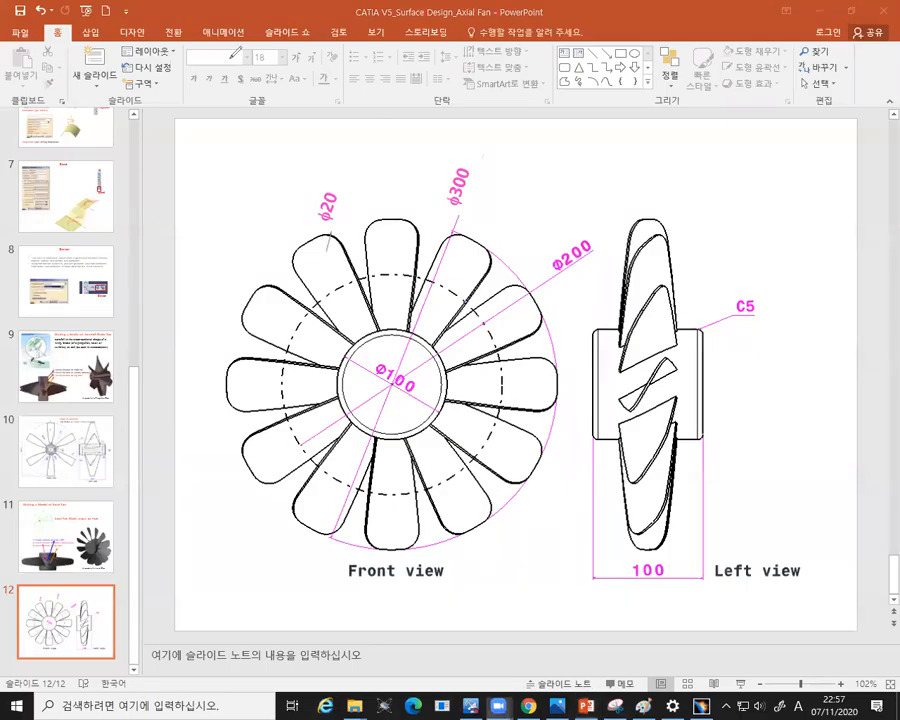
scroll(354, 311, "up", 1)
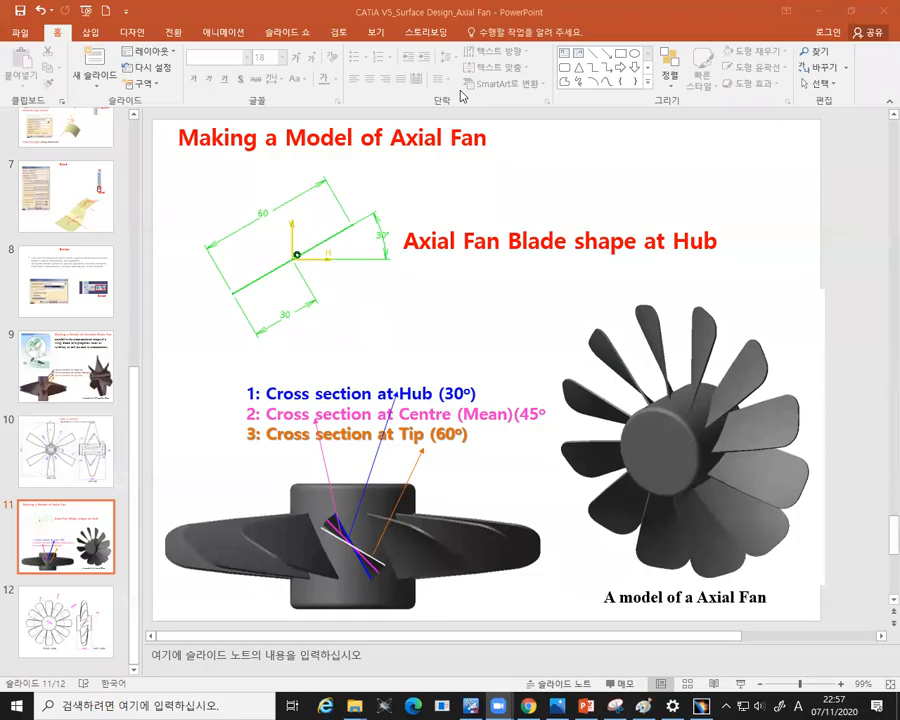
left_click_drag(406, 256, 665, 254)
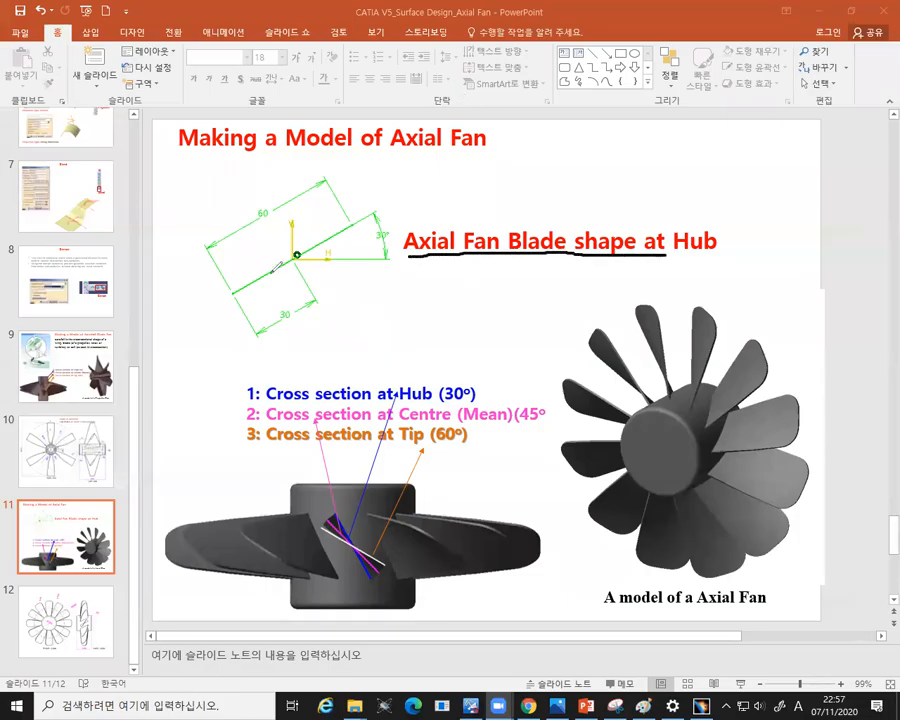
left_click_drag(240, 285, 360, 226)
mouse_move(268, 194)
left_mouse_down()
mouse_move(248, 205)
mouse_move(254, 225)
mouse_move(274, 204)
mouse_move(264, 194)
left_mouse_up()
mouse_move(292, 308)
left_mouse_down()
mouse_move(277, 318)
mouse_move(296, 320)
left_mouse_up()
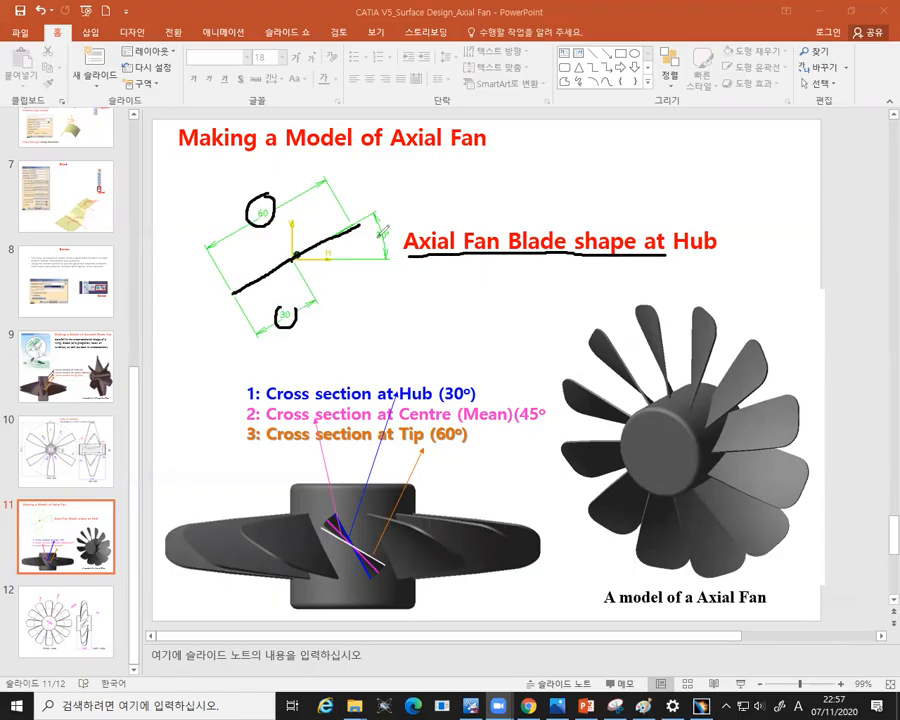
mouse_move(392, 227)
left_mouse_down()
mouse_move(378, 246)
mouse_move(394, 228)
left_mouse_up()
left_click(700, 706)
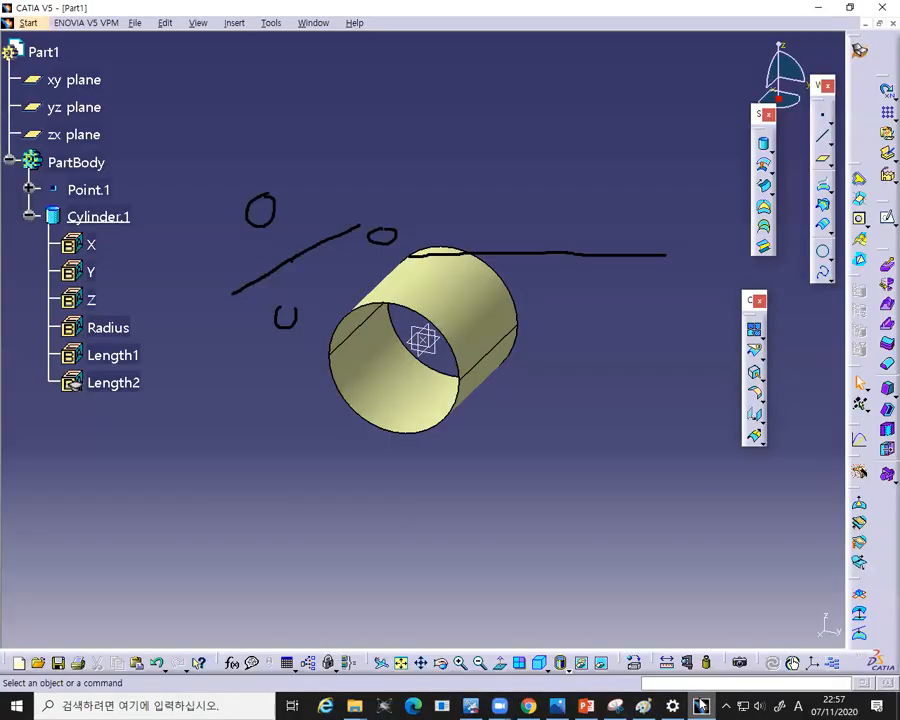
left_click(626, 99)
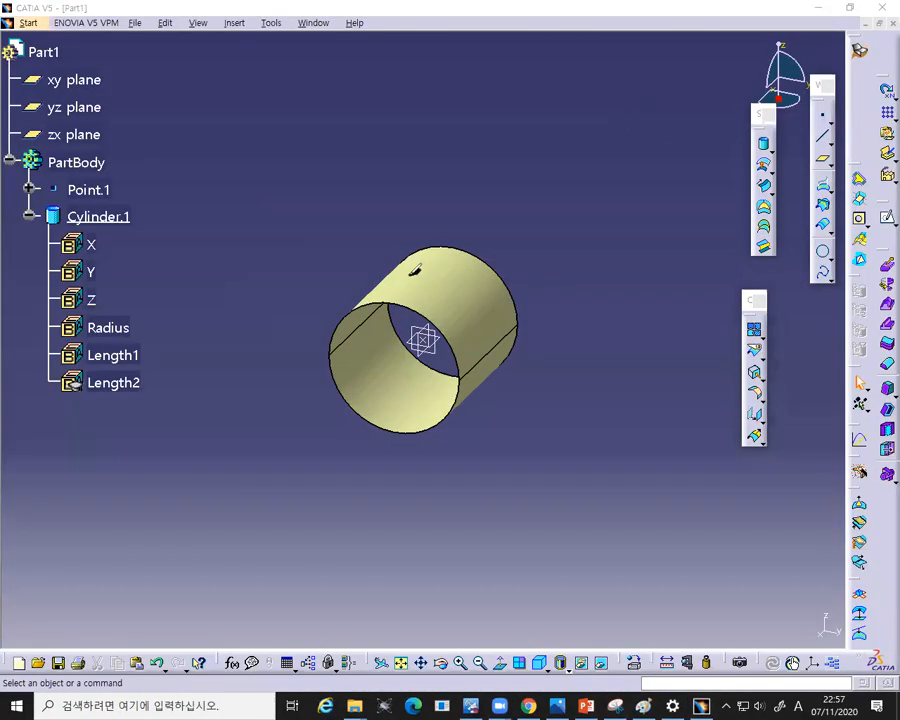
left_click(524, 131)
- Create a reference plane offset 50 mm from the xy plane
left_click(822, 158)
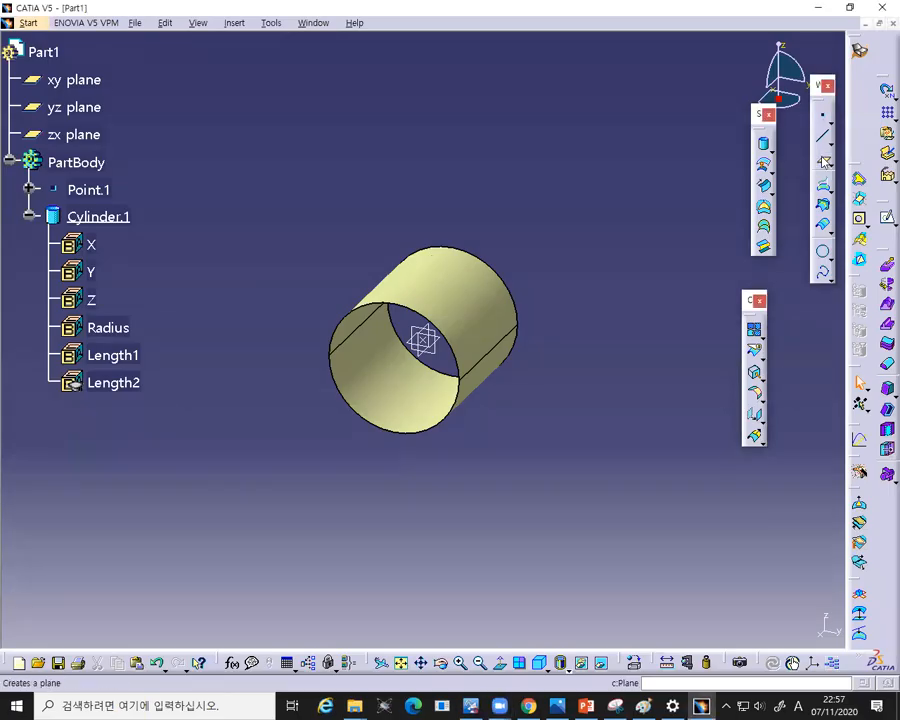
left_click(822, 164)
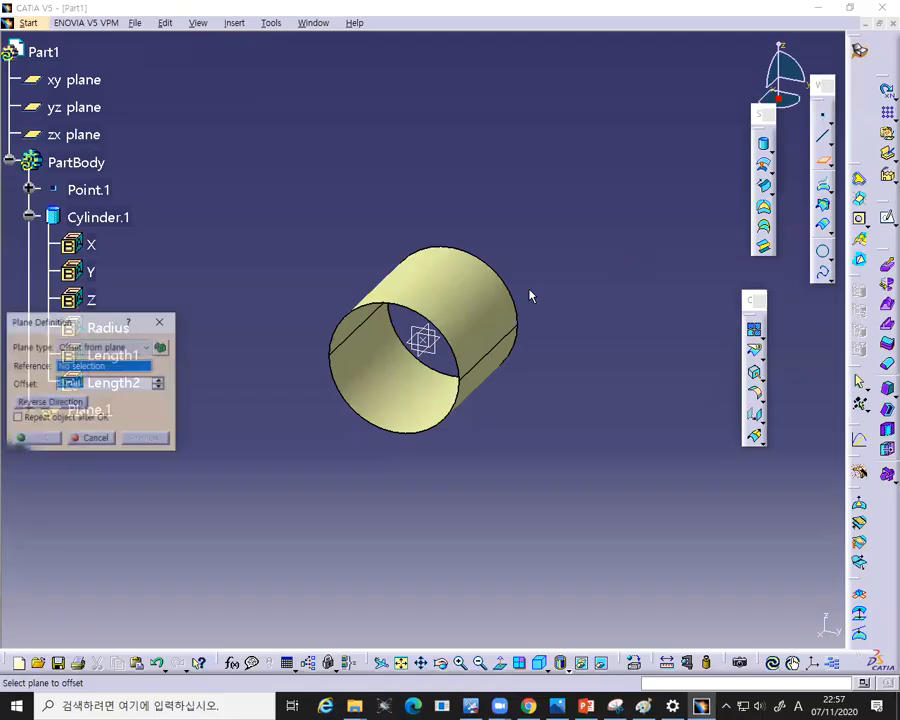
left_click(438, 342)
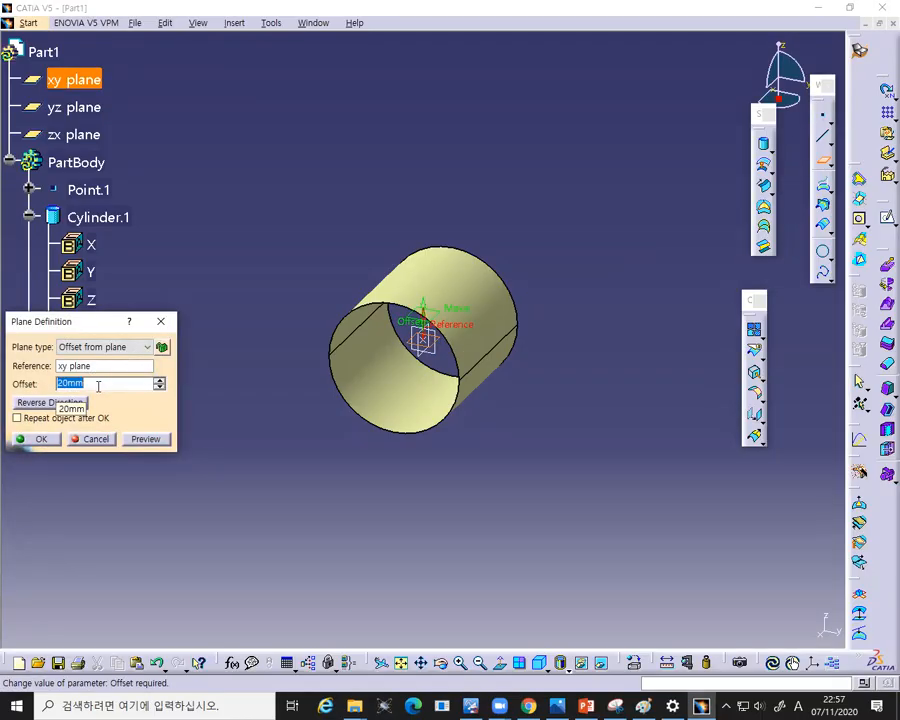
left_click(588, 706)
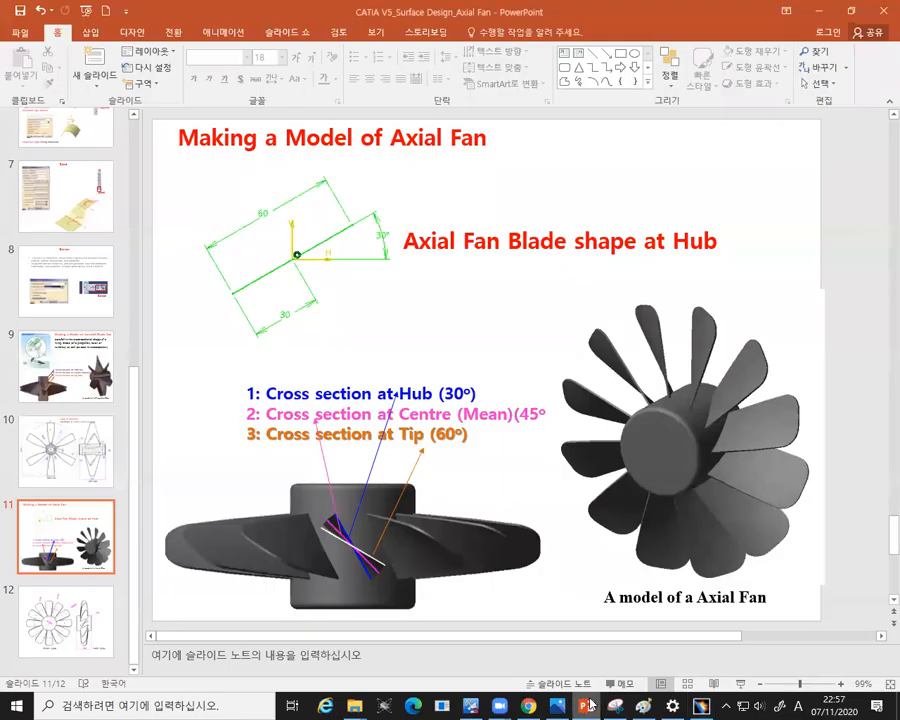
left_click(590, 704)
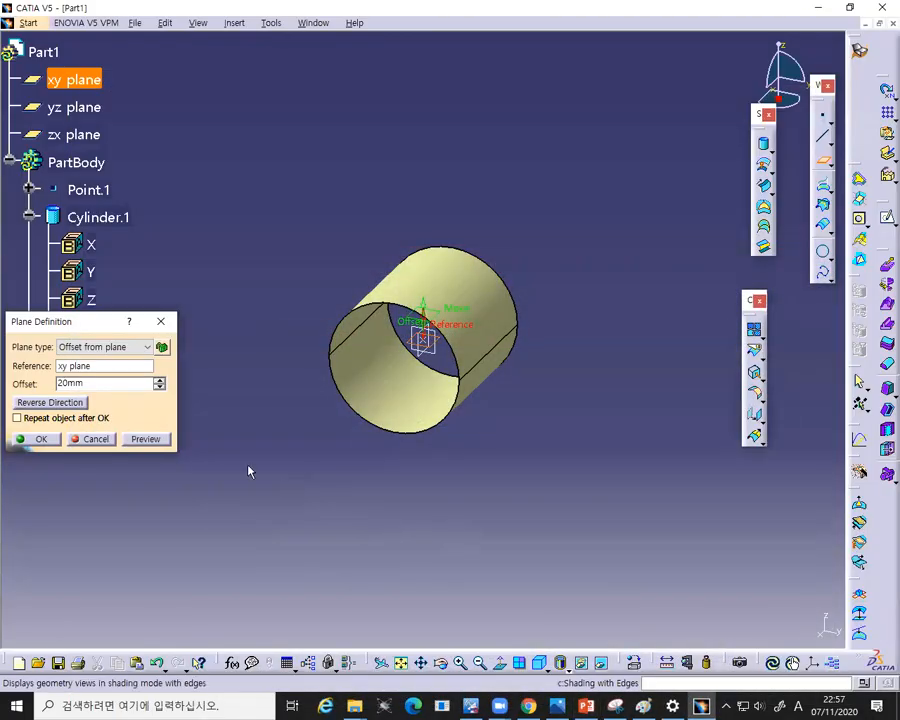
left_click_drag(91, 384, 45, 384)
type("50")
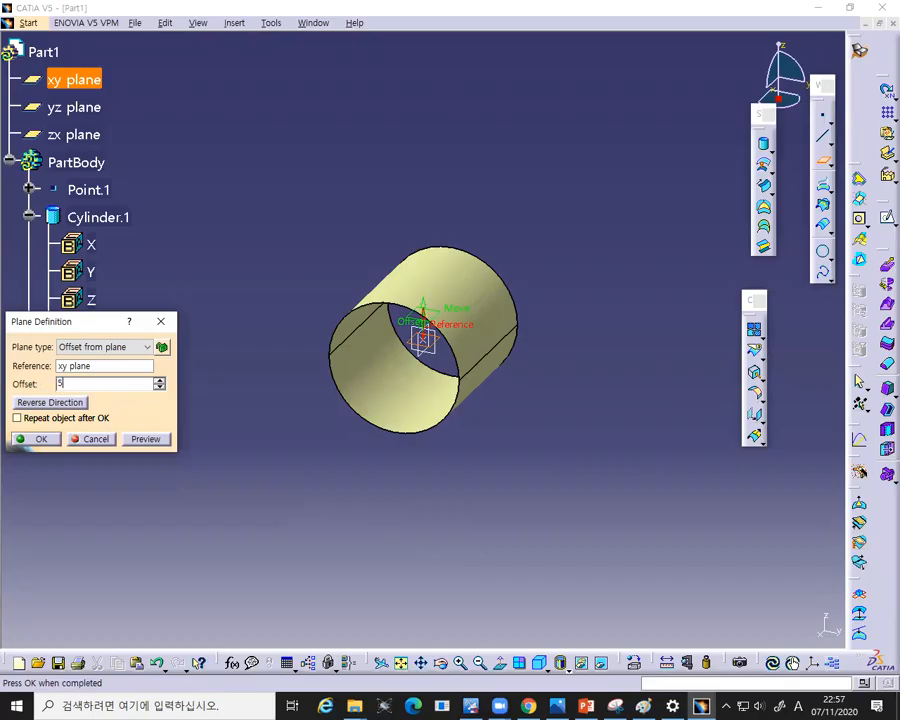
left_click(41, 440)
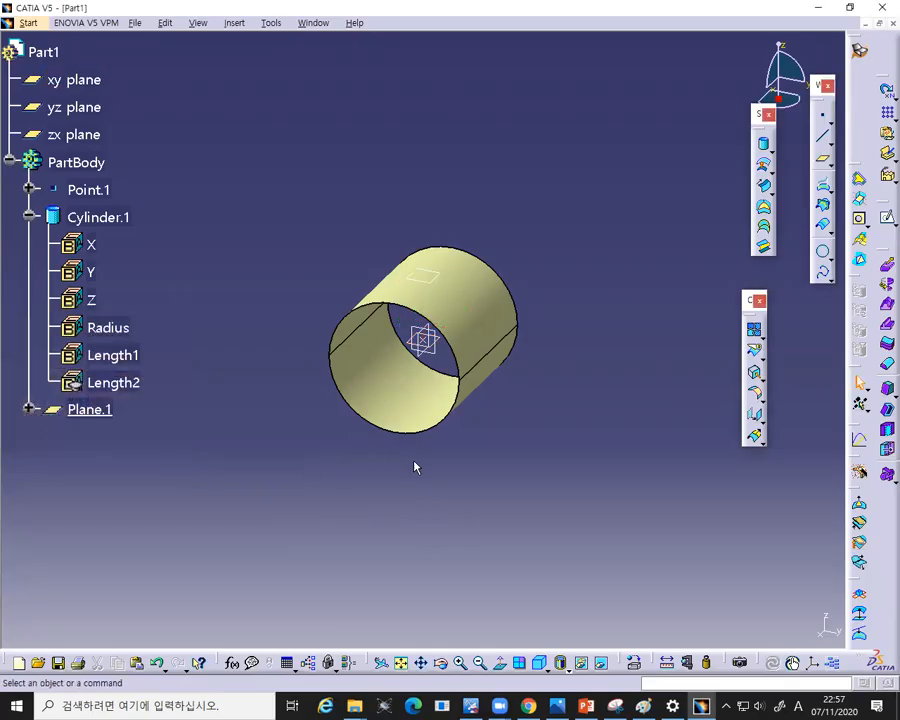
- Start a sketch on the new plane offset above the hub axis
left_click(443, 288)
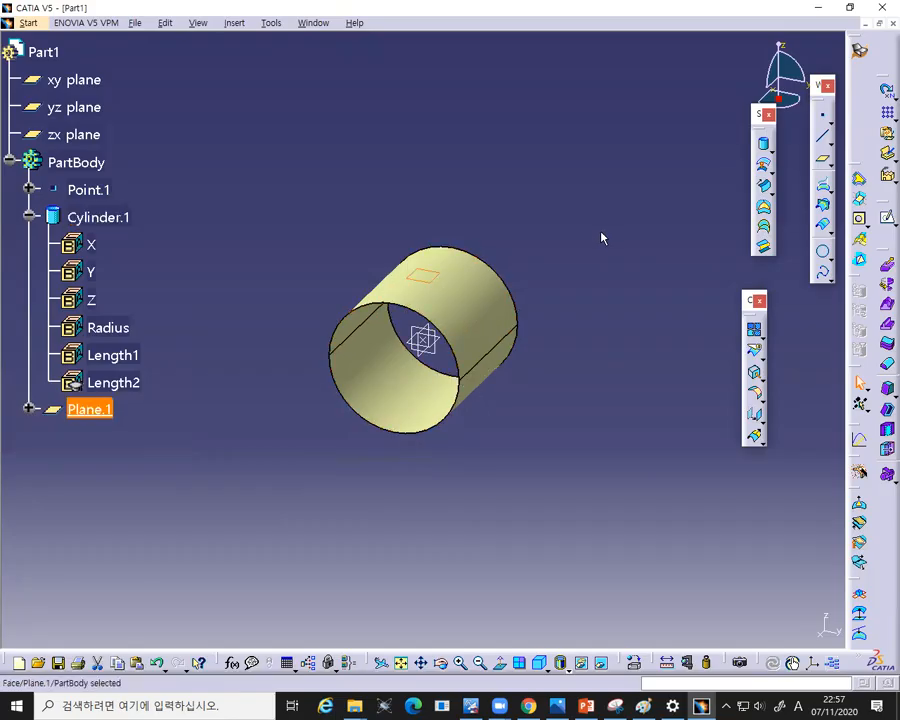
left_click(608, 301)
left_click(886, 218)
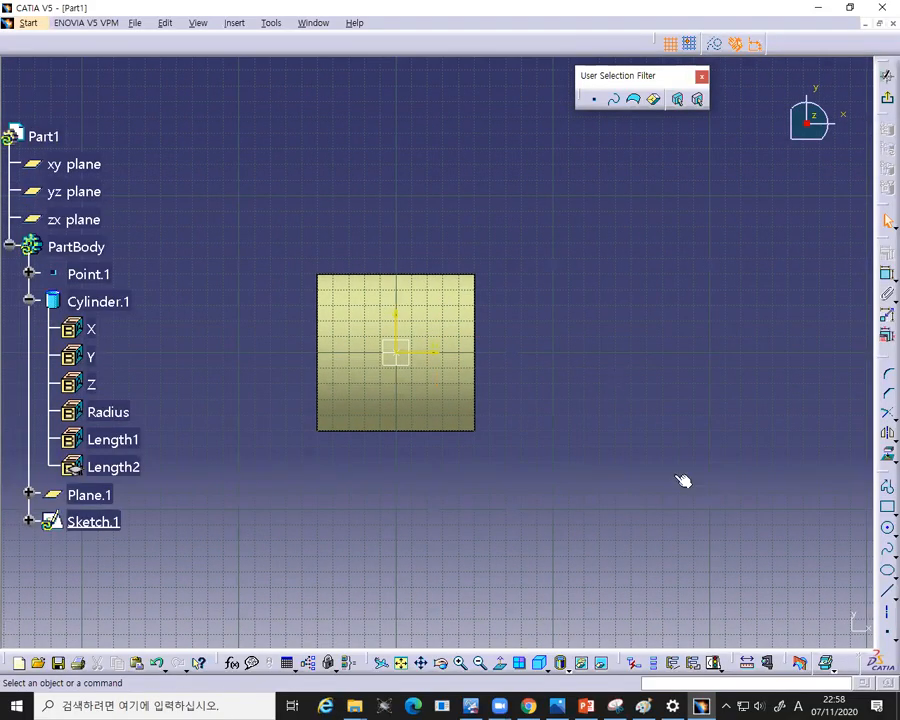
left_click(883, 595)
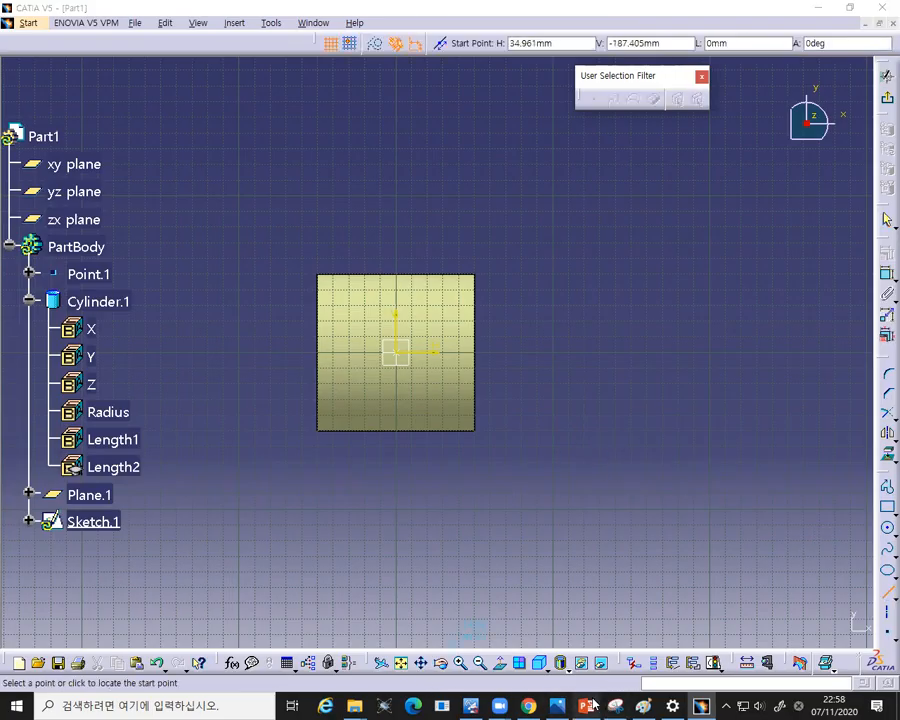
left_click(588, 706)
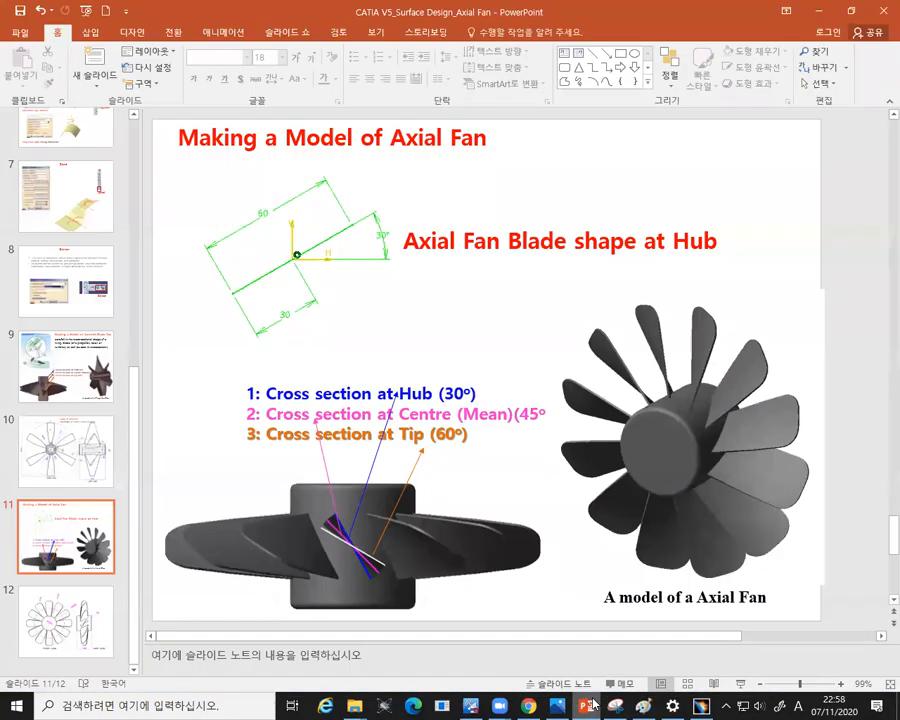
left_click(590, 705)
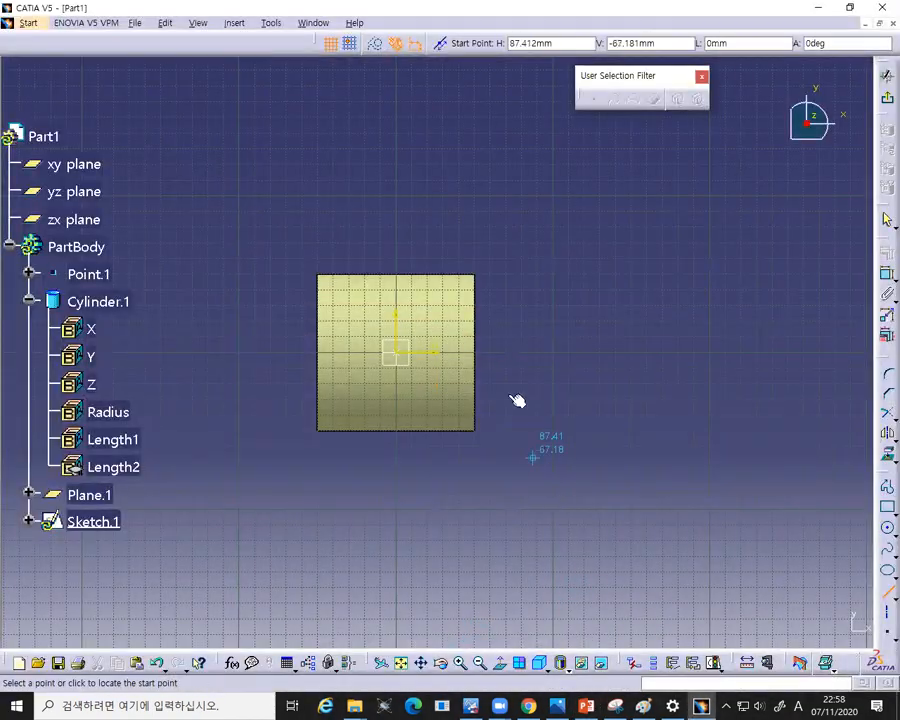
left_click(477, 261)
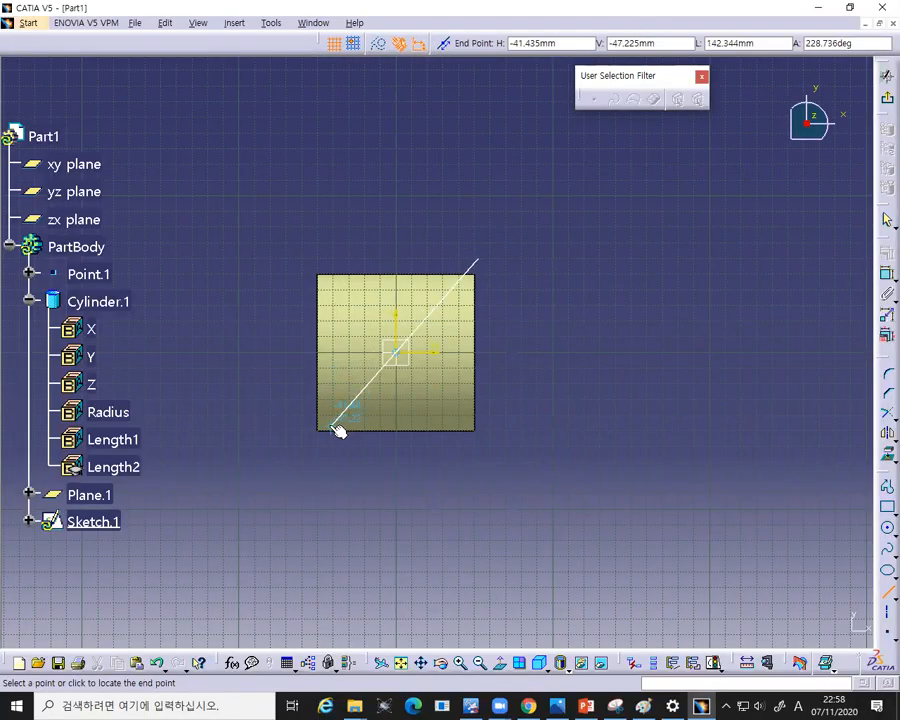
key("Escape")
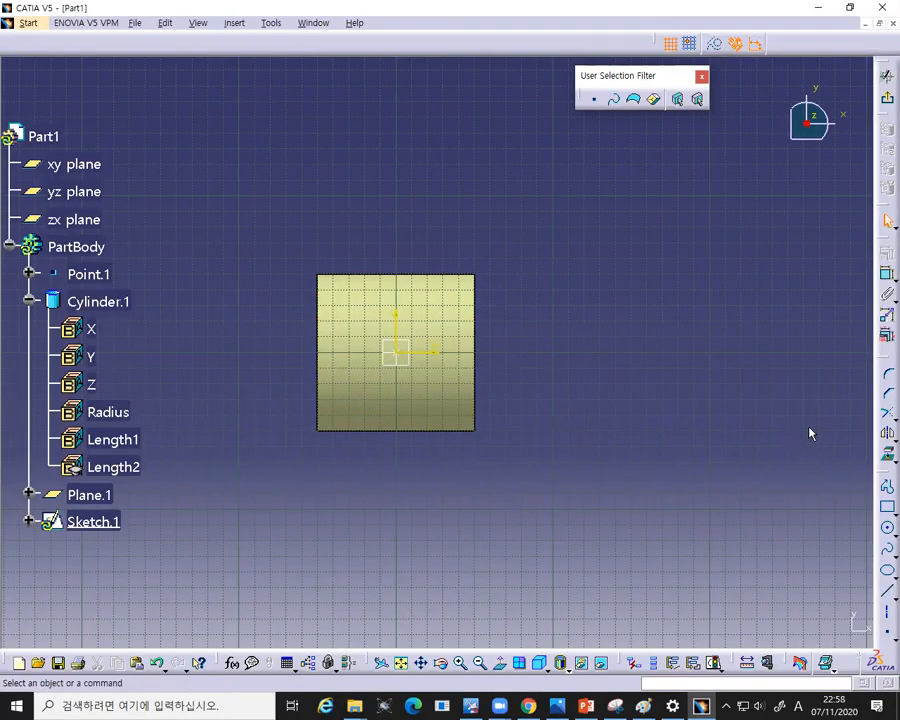
- Sketch a diagonal line about 110 mm long through the origin, from the hub's upper right to its lower left
left_click(887, 590)
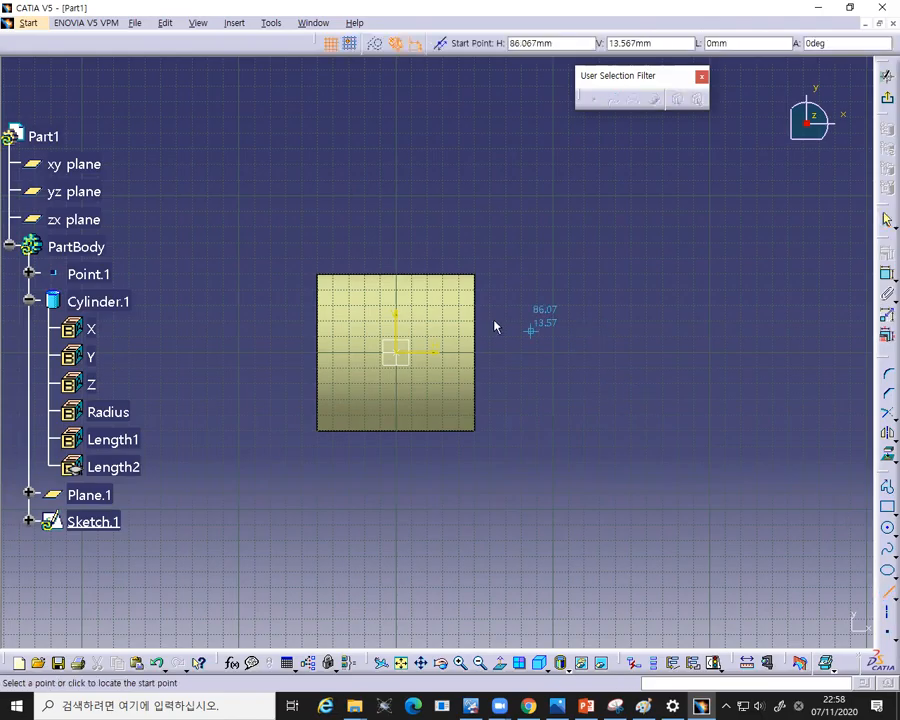
left_click(463, 289)
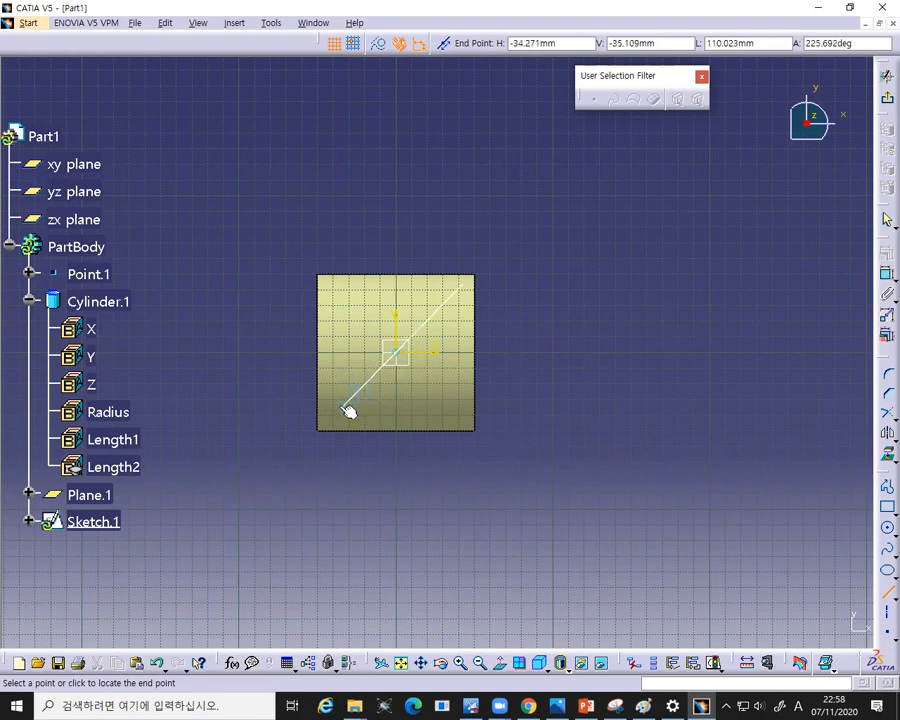
left_click(345, 408)
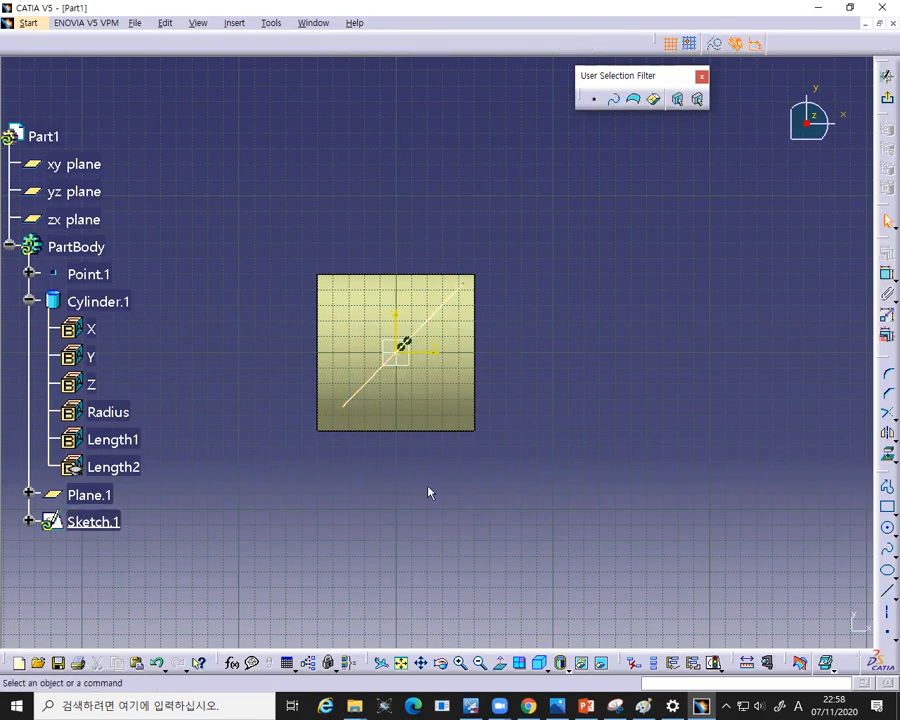
left_click(451, 299)
left_click(887, 273)
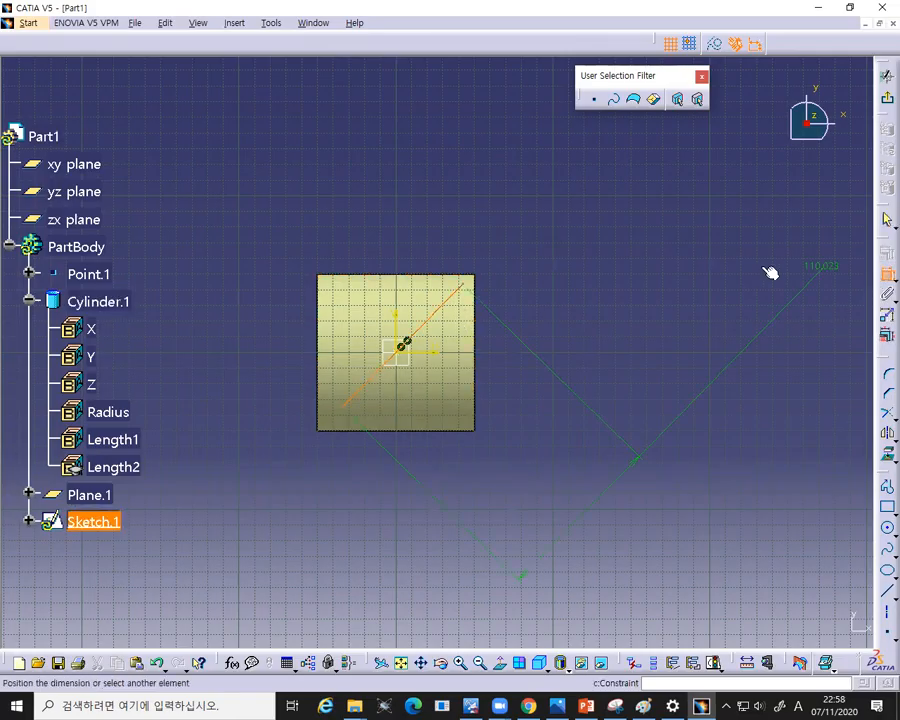
left_click(309, 262)
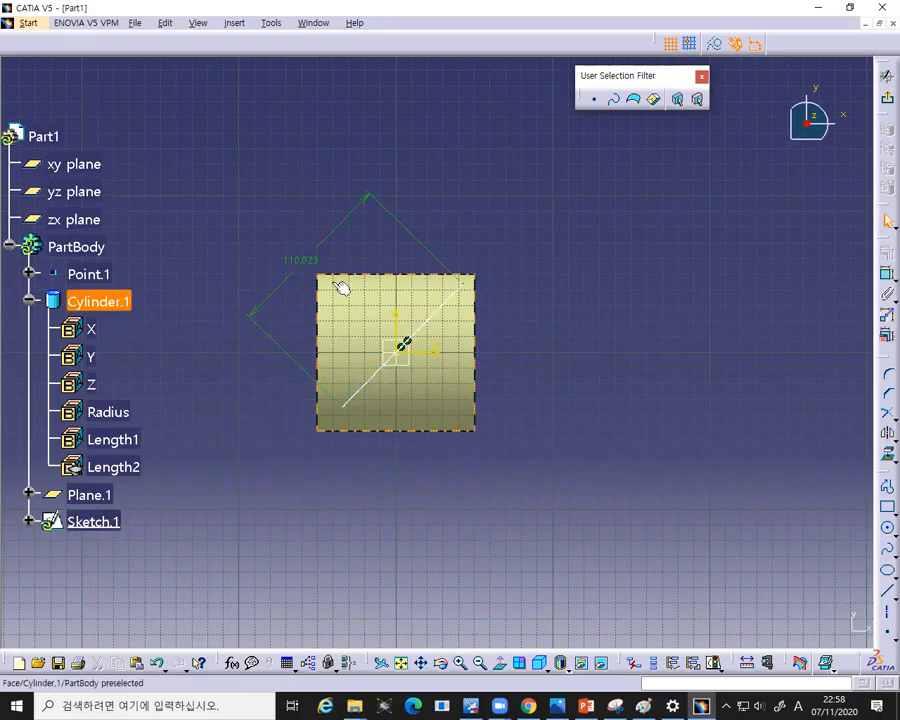
key("ctrl+z")
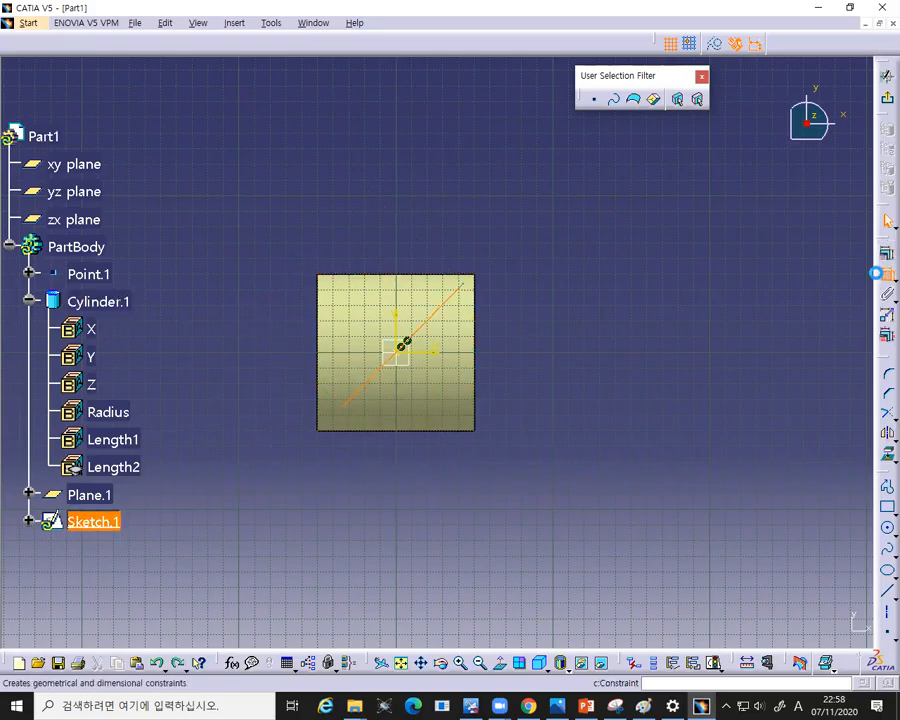
left_click(887, 273)
left_click(455, 351)
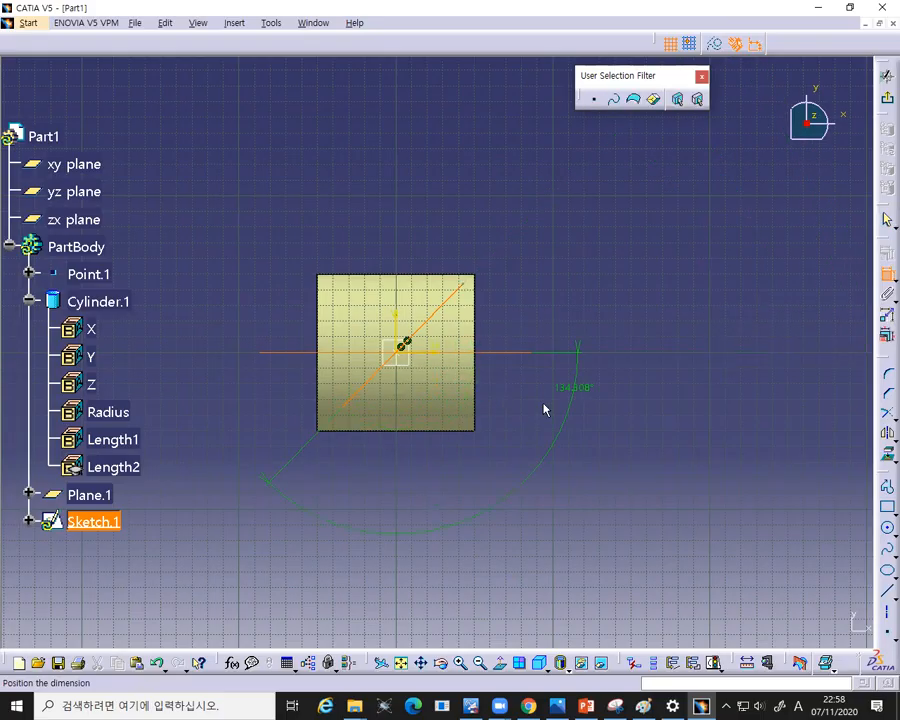
key("Escape")
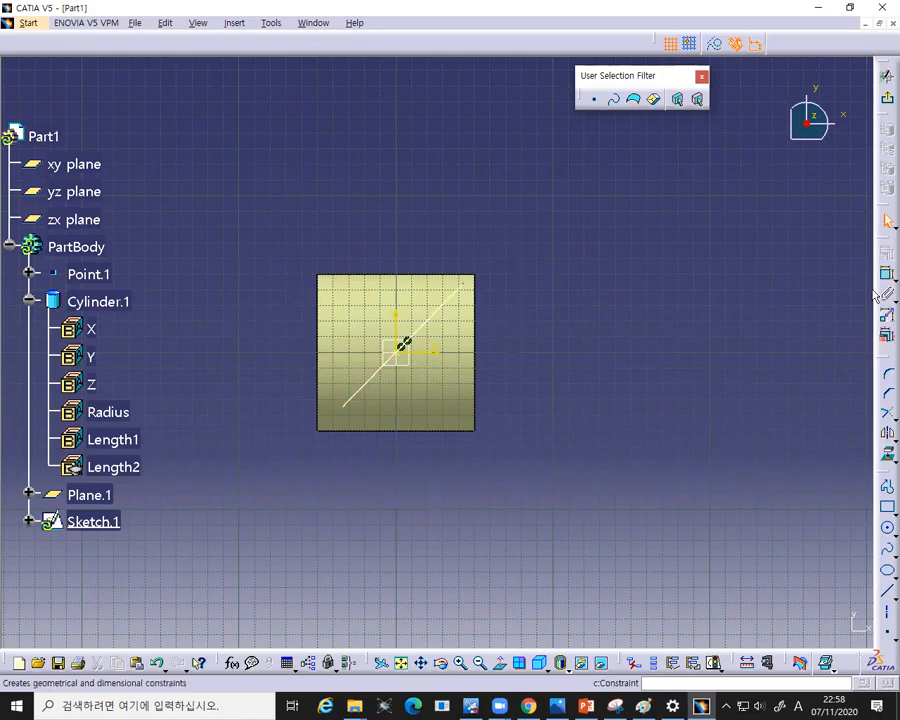
- Dimension the diagonal line's length and set it to 60 mm
left_click(884, 276)
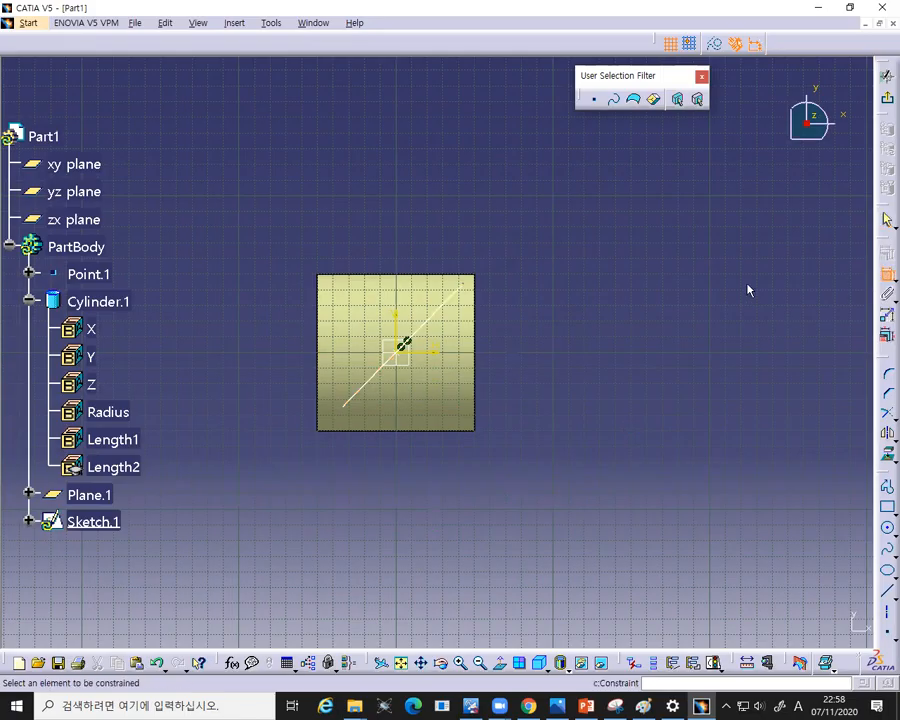
left_click(443, 318)
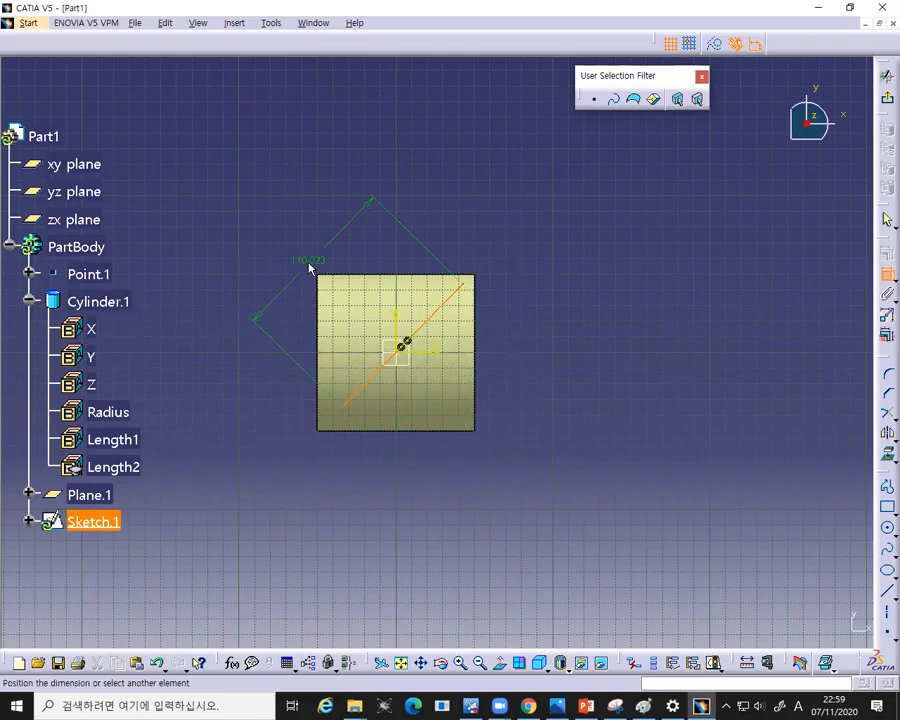
left_click(309, 268)
double_click(307, 263)
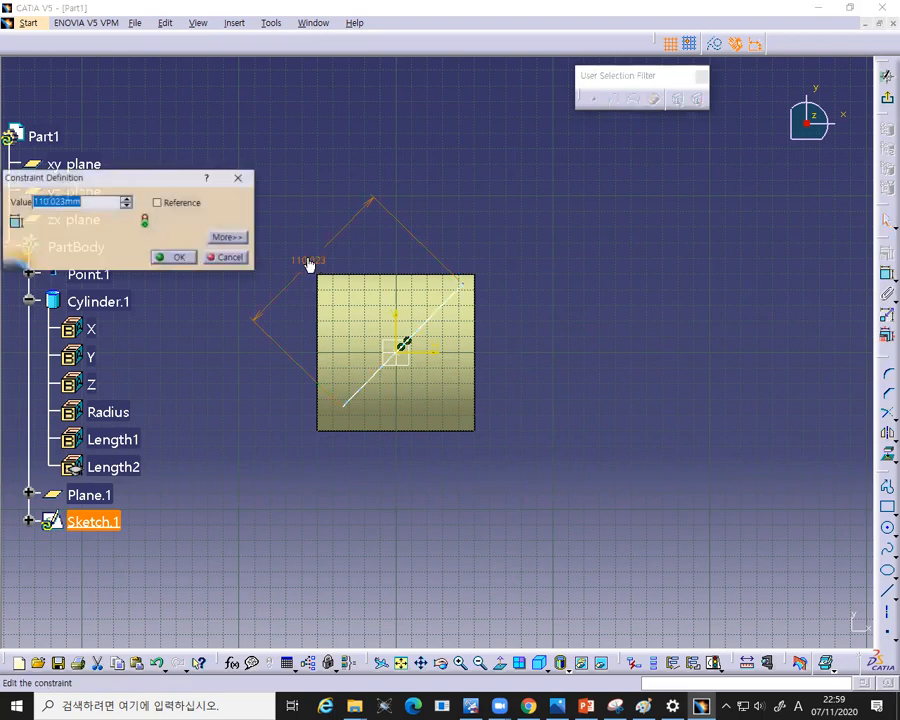
type("60")
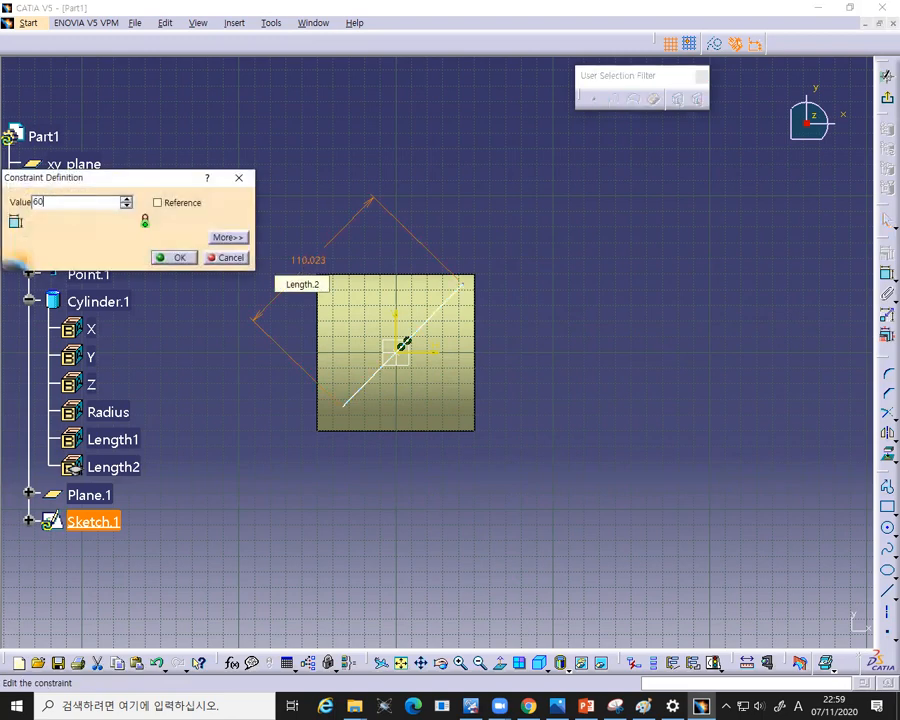
key("Return")
- Dimension the distance from the hub's centre point to the diagonal line's upper end and set it to 30 mm
left_click(400, 347)
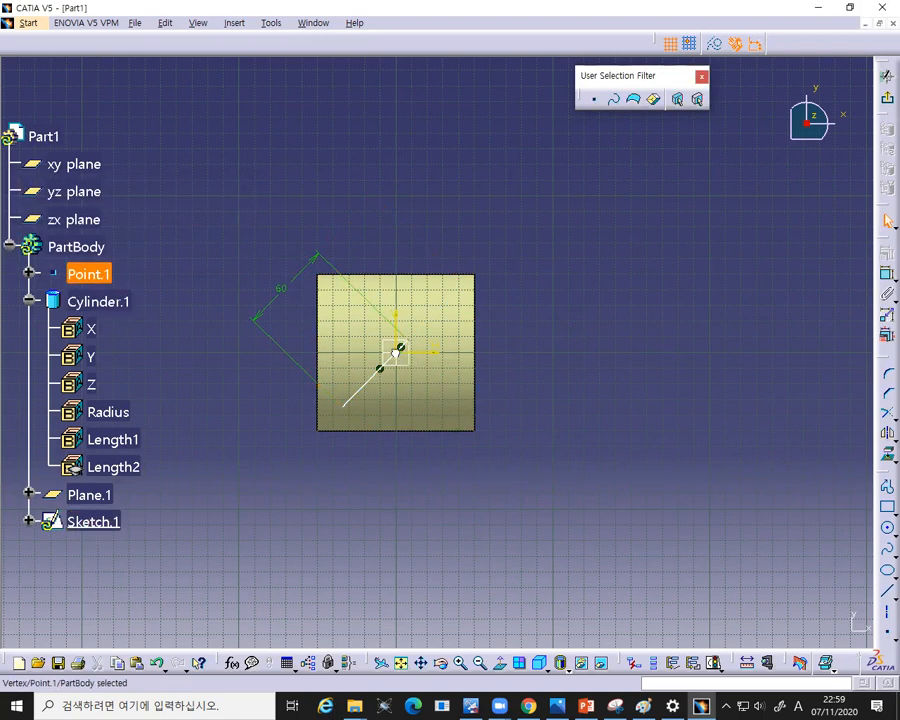
left_click(402, 346, "ctrl")
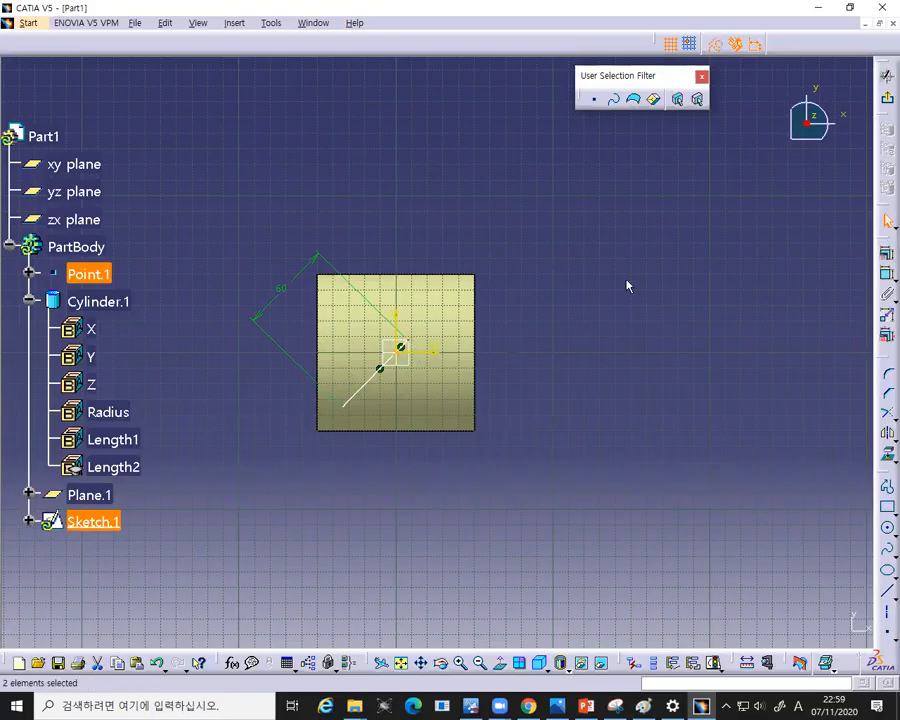
left_click(887, 272)
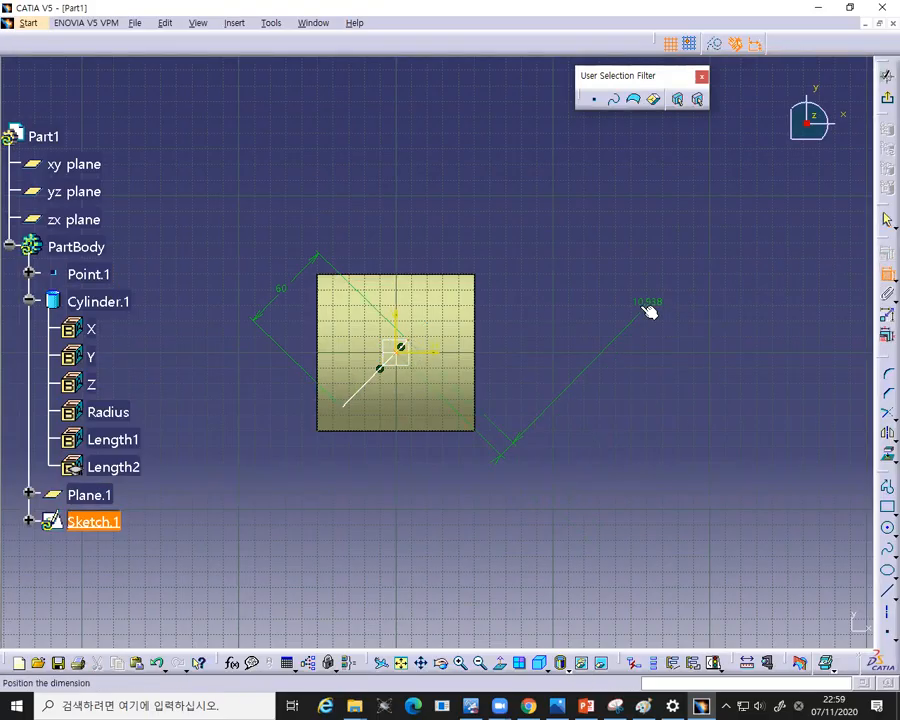
left_click(597, 336)
double_click(589, 326)
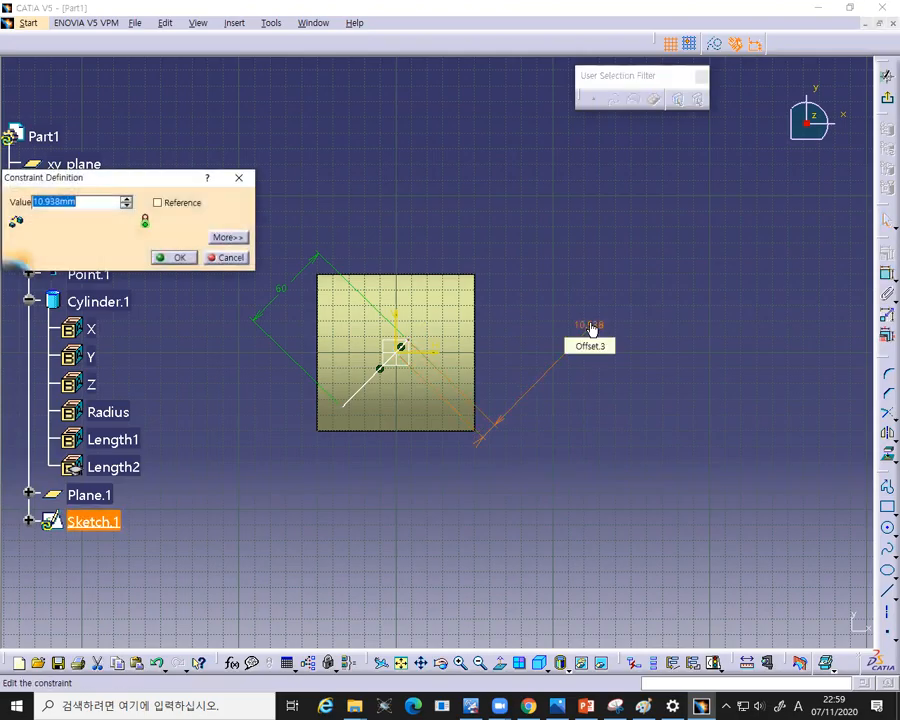
type("30")
key("Return")
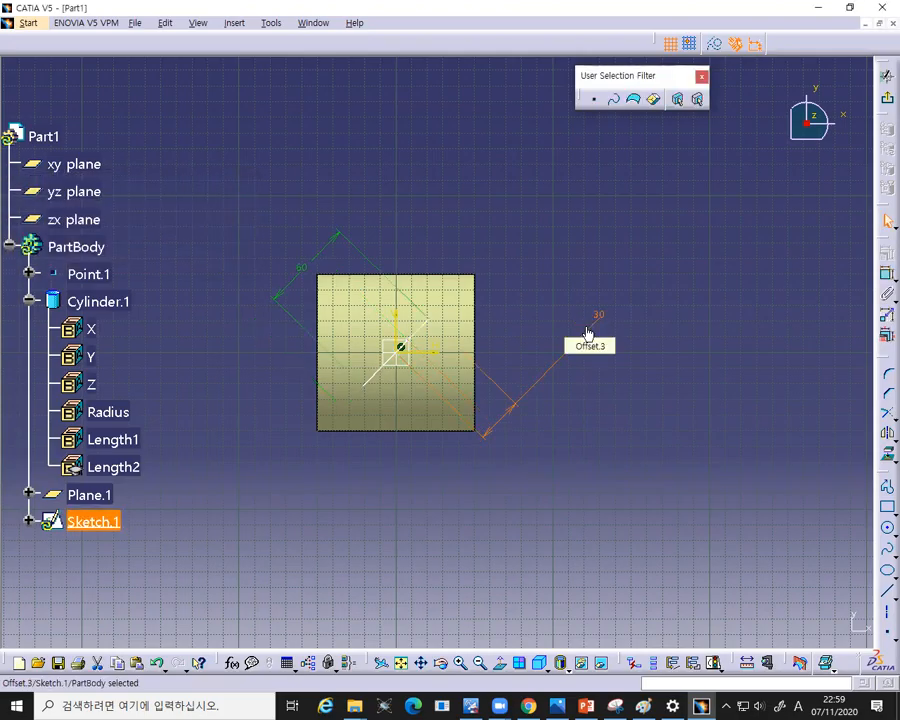
- Replace the 30 mm offset dimension with a new one between the line's upper end and the origin, placed closer to the hub
left_click(512, 412)
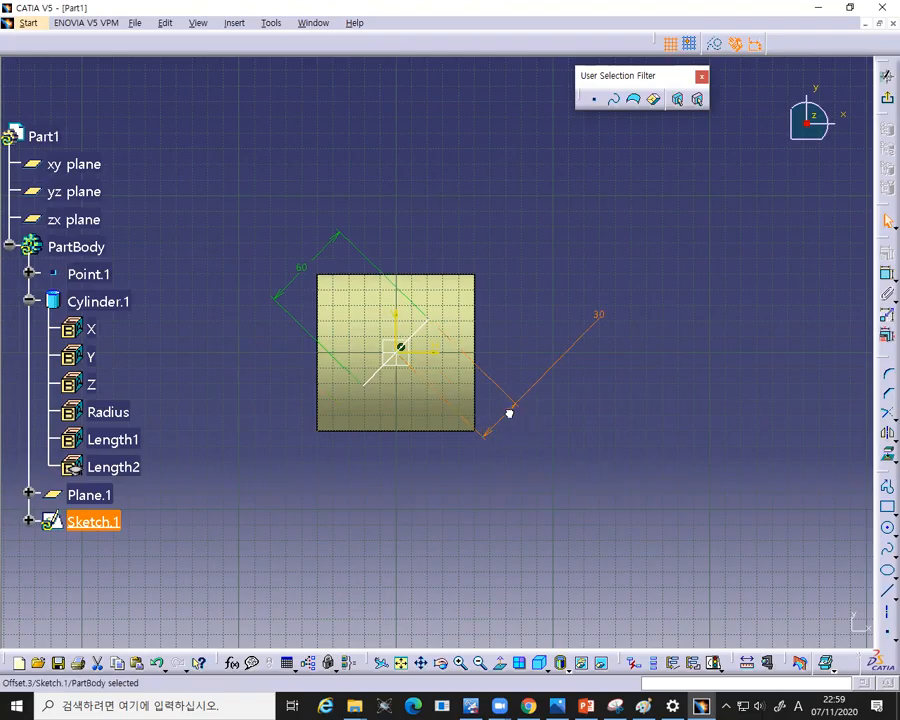
left_click_drag(505, 398, 512, 403)
key("Delete")
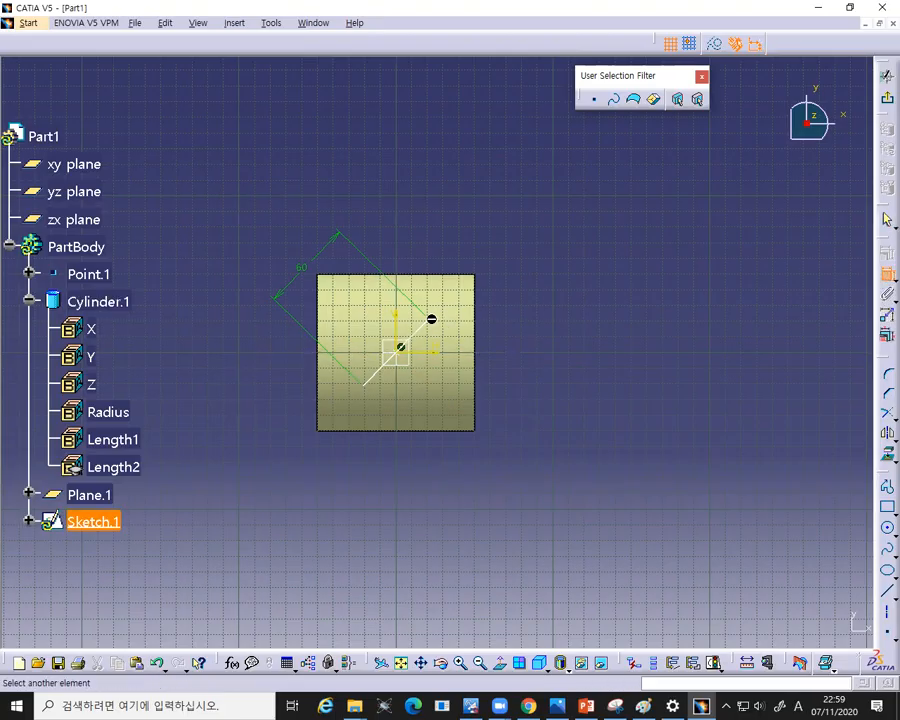
left_click(408, 345)
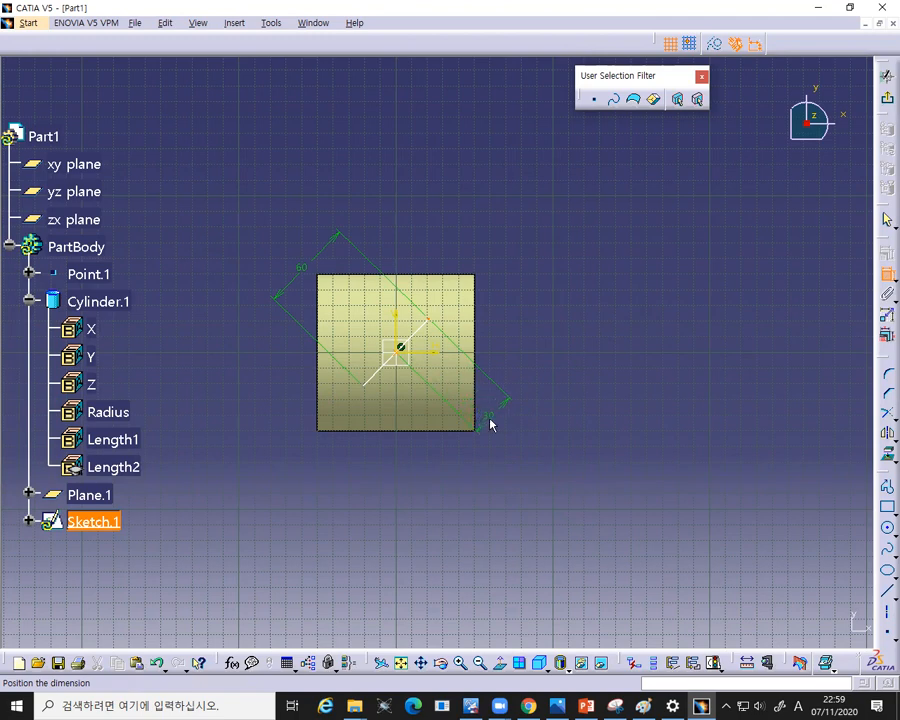
left_click(490, 425)
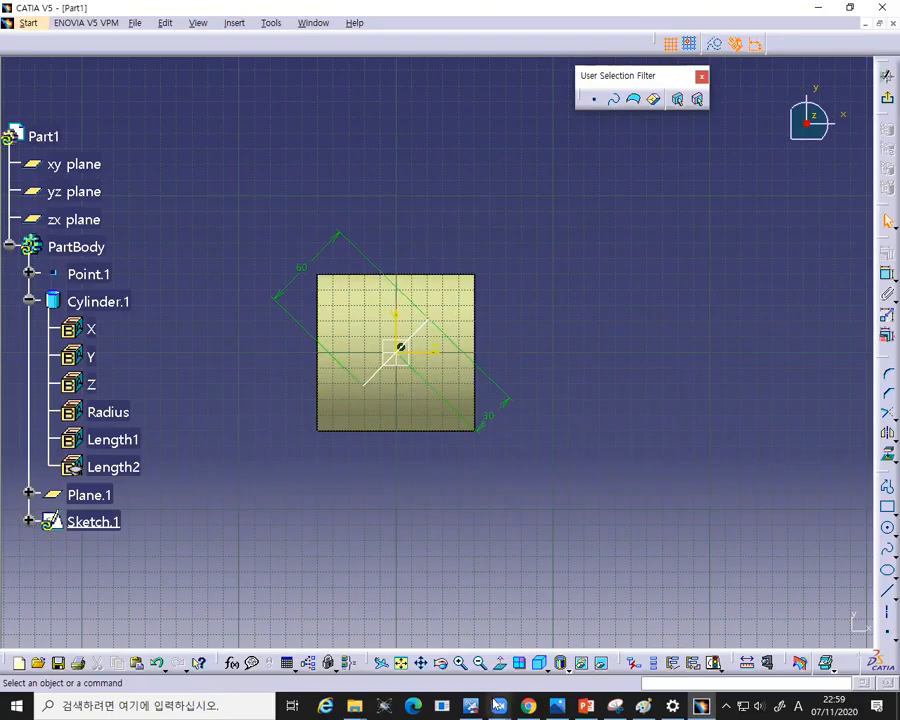
- Check the dimensions of the fan blade shape at the hub on the PowerPoint slide and return to CATIA
left_click(583, 705)
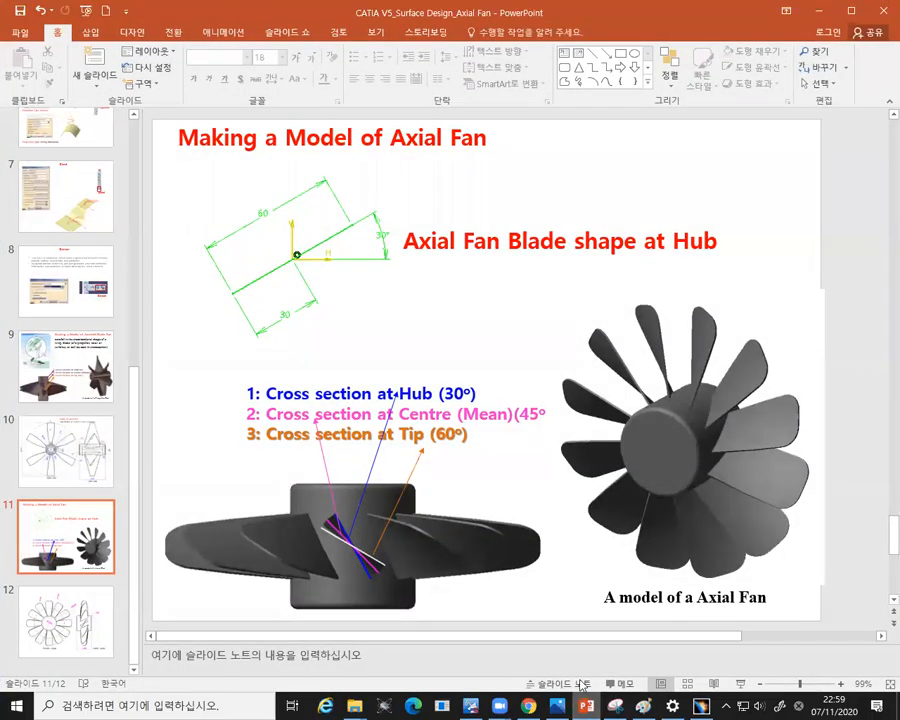
double_click(588, 704)
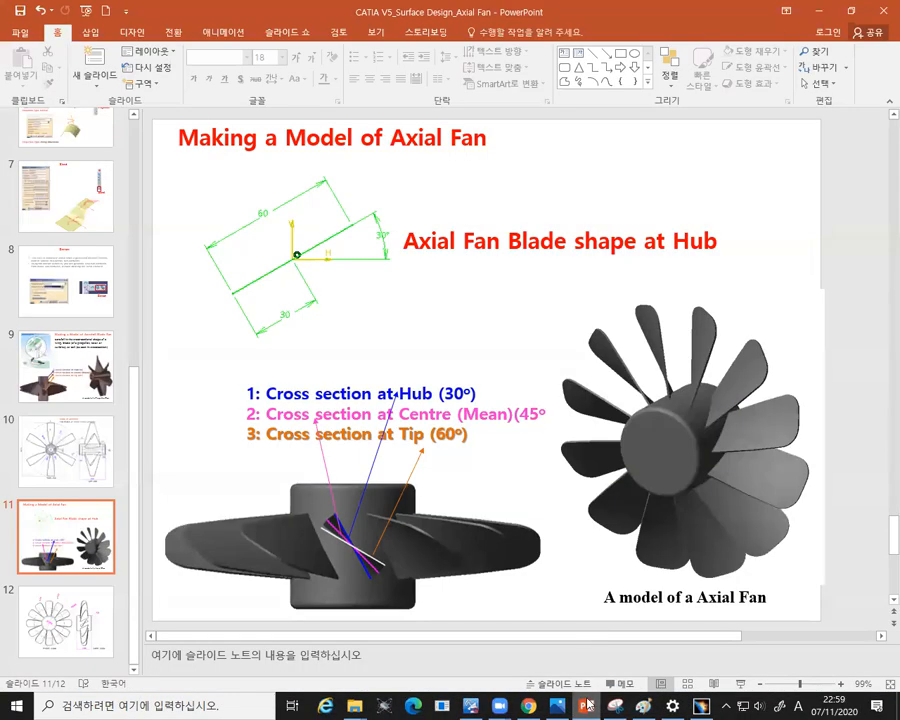
left_click(588, 705)
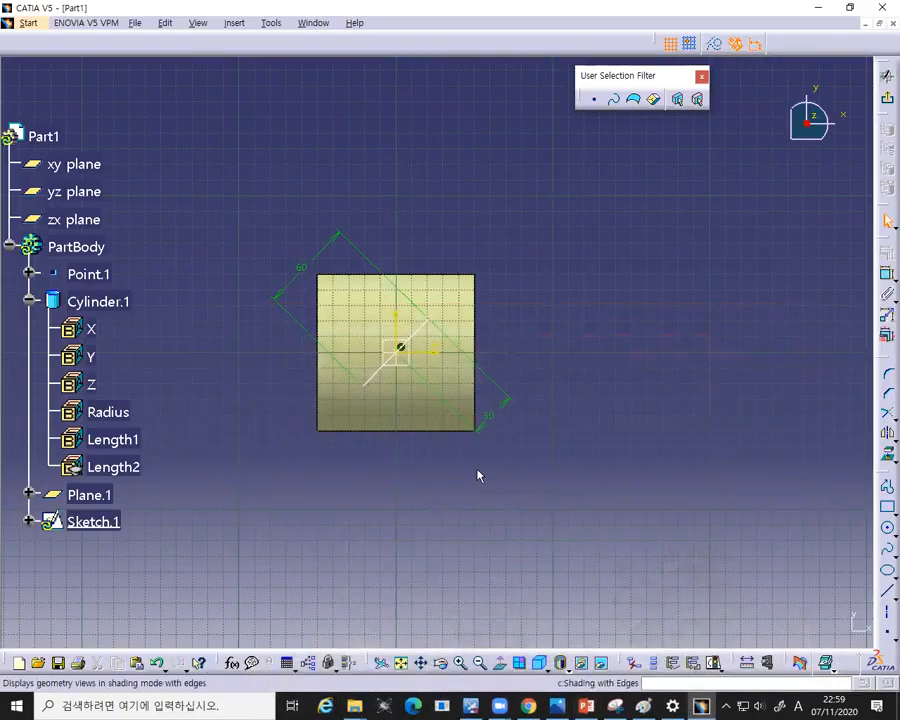
left_click(413, 334, "ctrl")
left_click(886, 276)
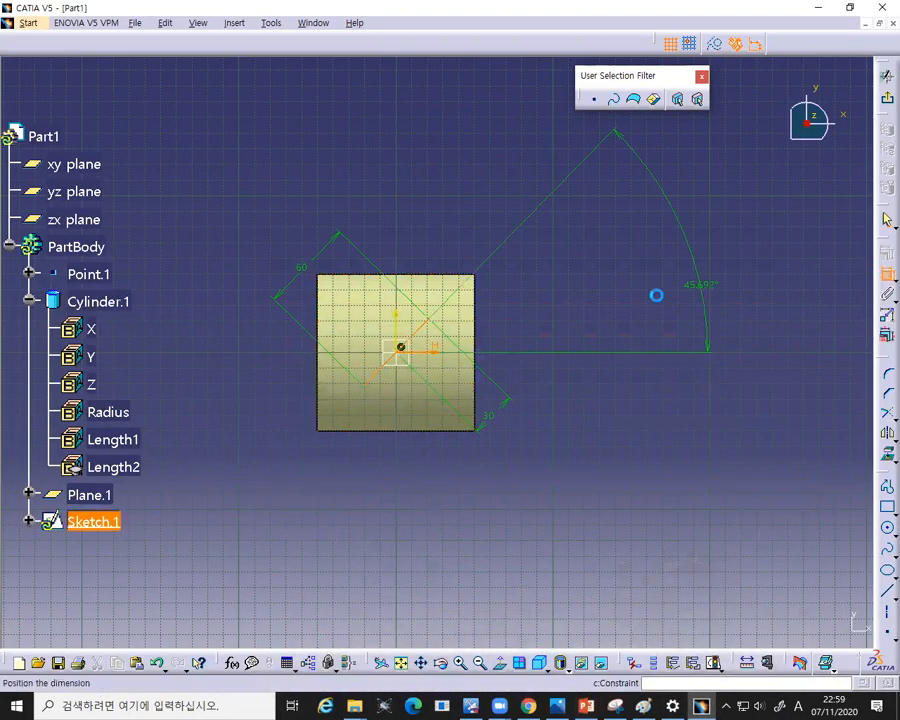
left_click(505, 321)
left_click(508, 318)
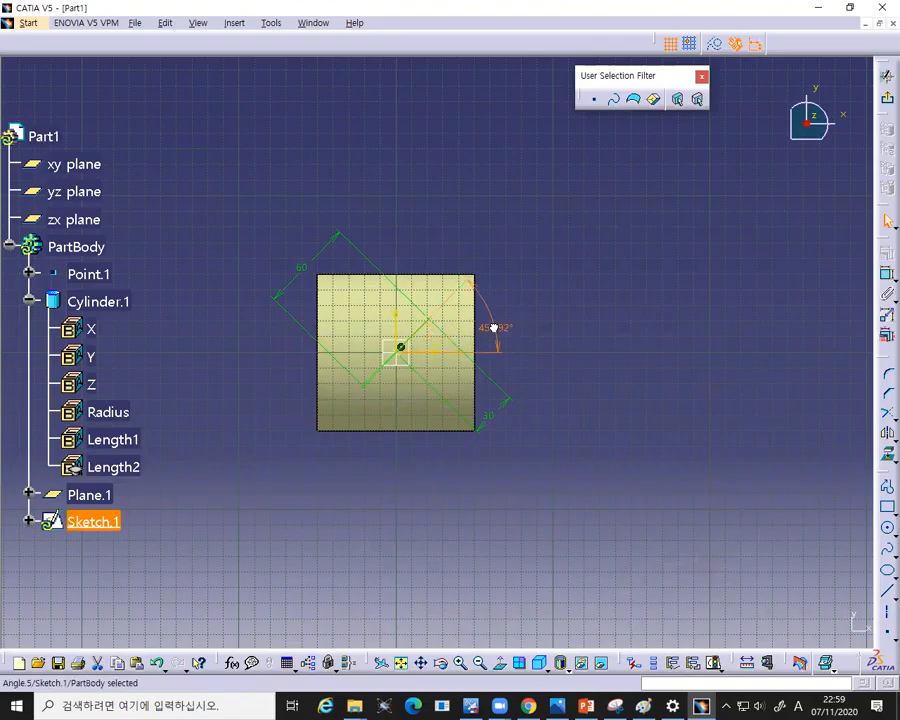
key("Delete")
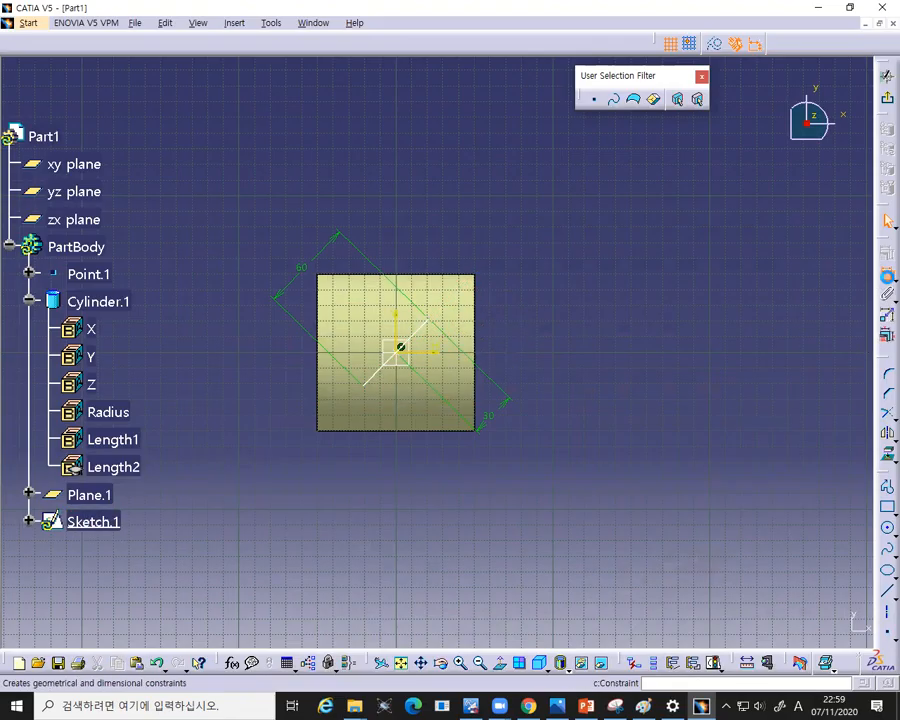
- Dimension the angle between the diagonal line and the horizontal axis and set it to 45 degrees
left_click(425, 336)
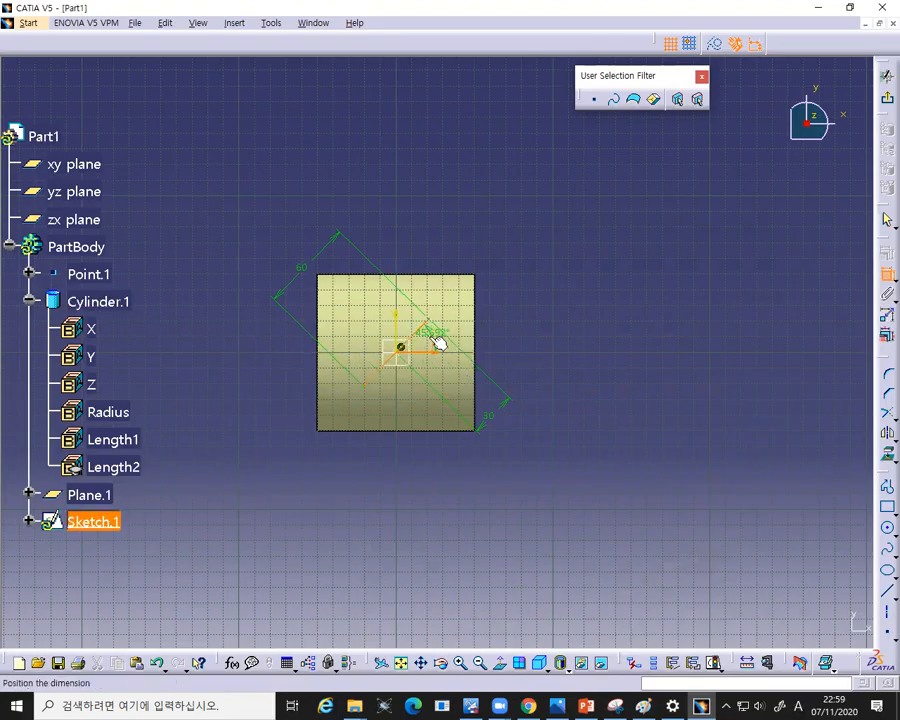
left_click(437, 340)
left_click_drag(451, 331, 507, 313)
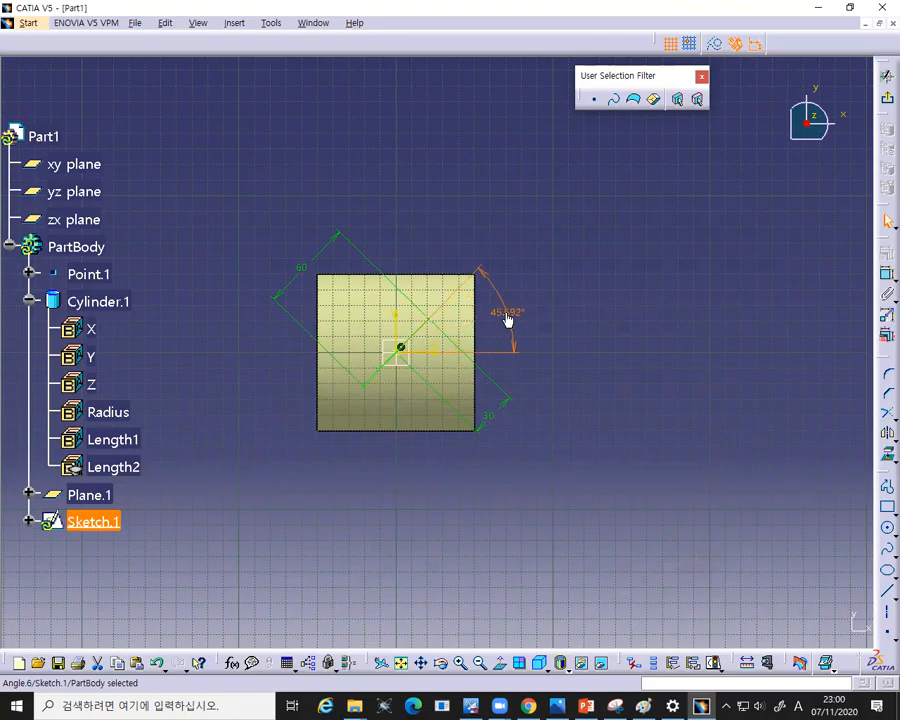
double_click(506, 316)
type("4")
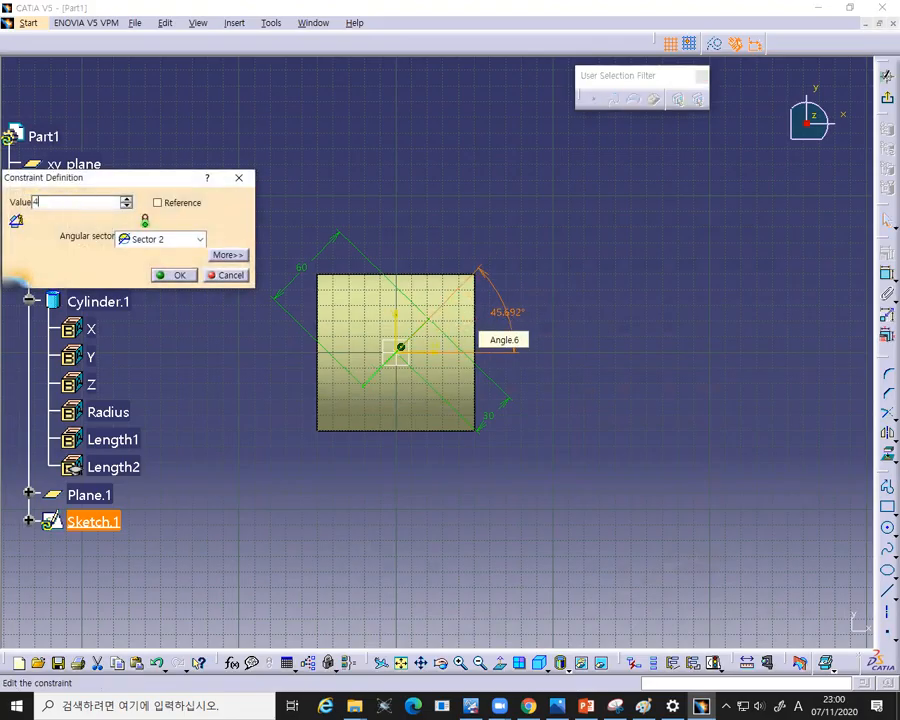
type("5")
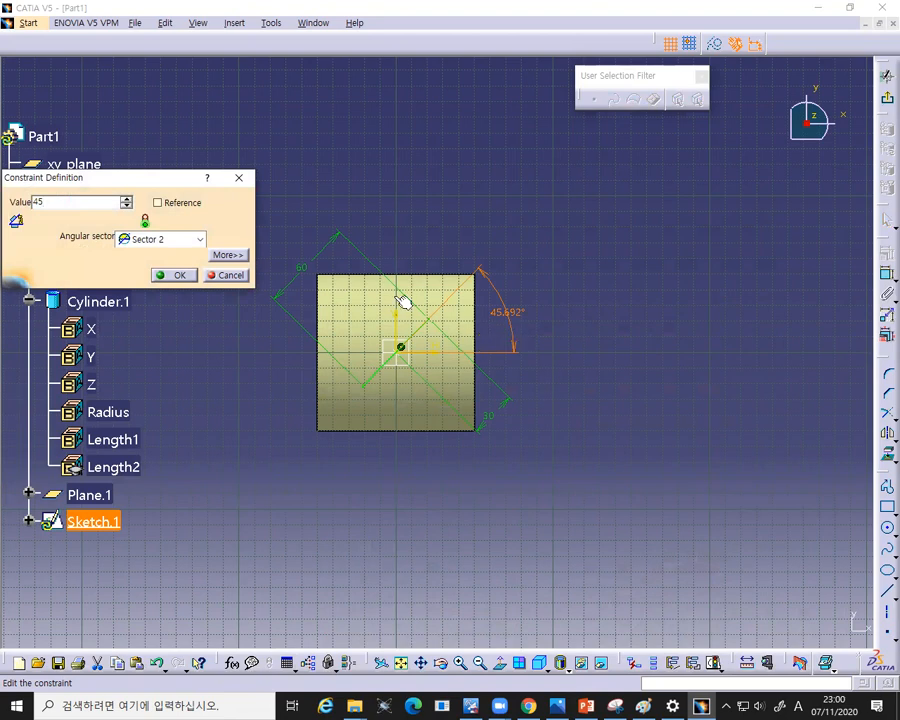
left_click(178, 276)
- Try hiding the hub cylinder behind the sketch, and undo it
right_click(337, 294)
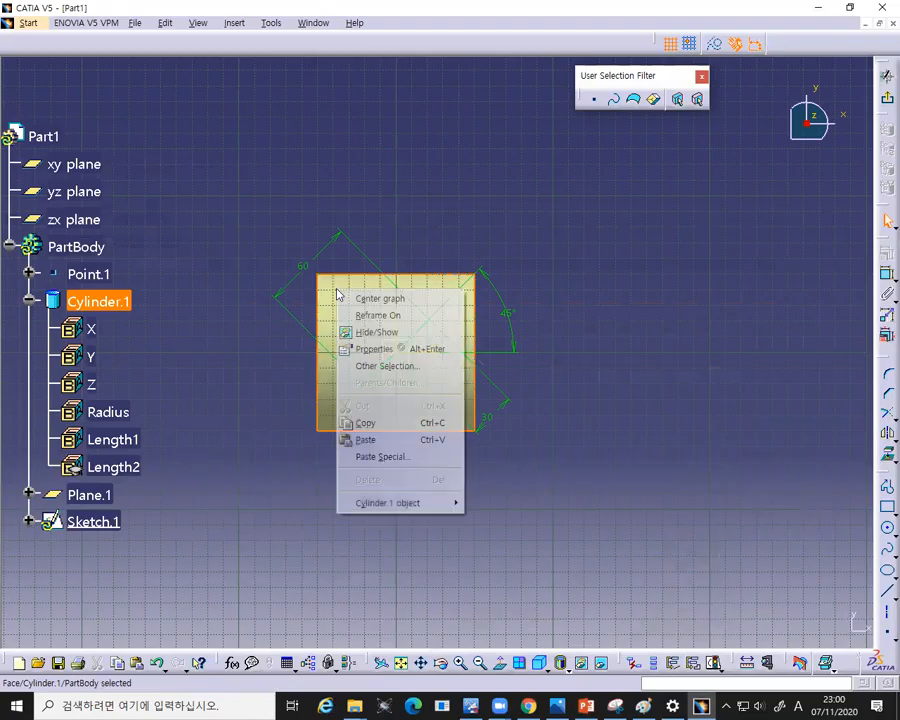
left_click(417, 335)
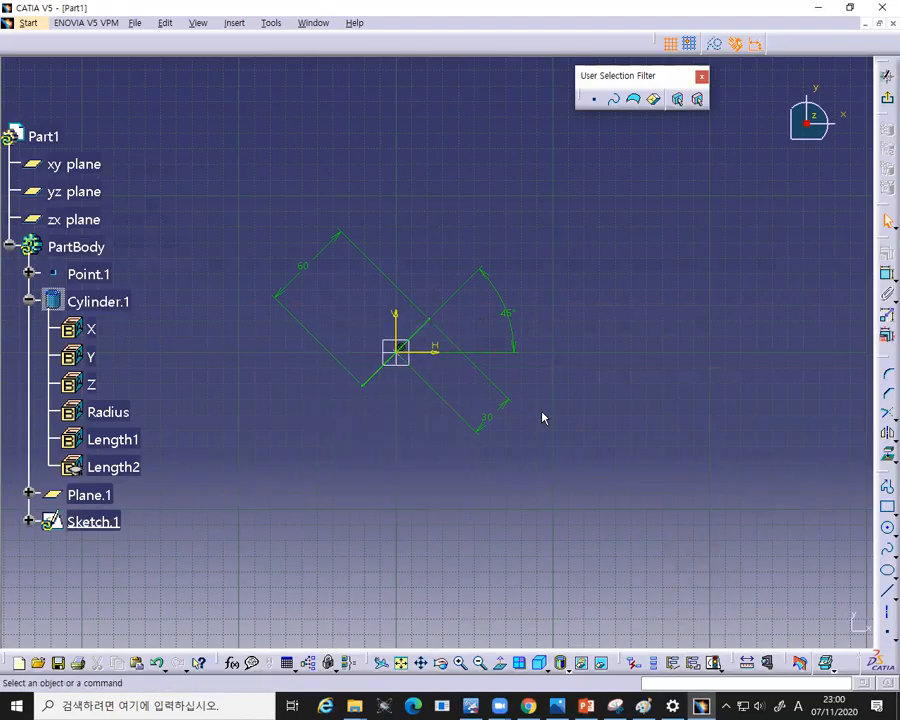
key("ctrl+z")
left_click(582, 427)
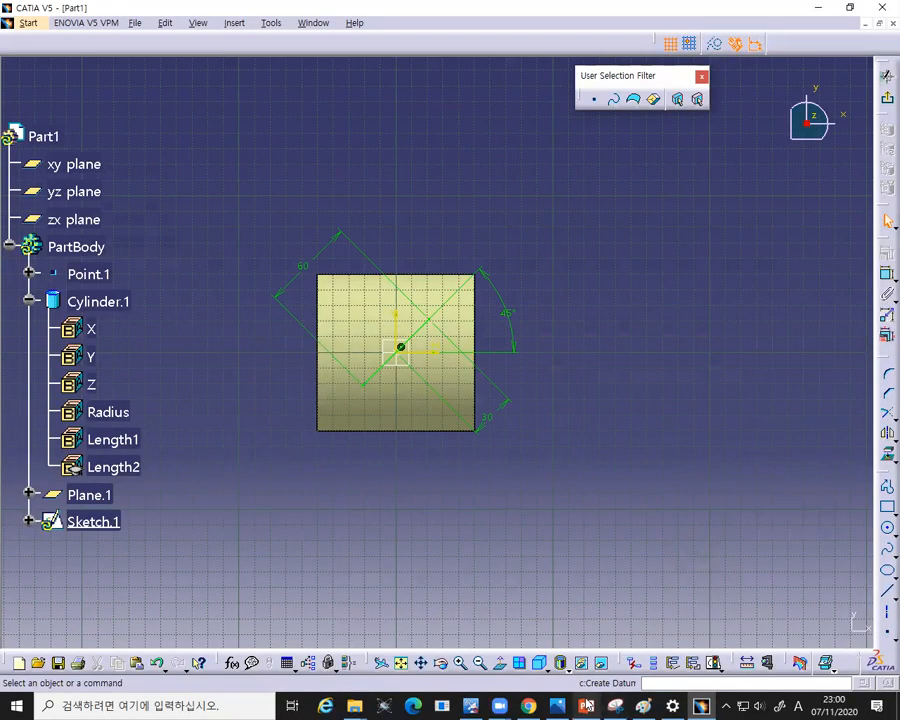
- Recheck the hub section angle on the PowerPoint slide and set the line's angle dimension to 30 degrees in CATIA
left_click(587, 705)
left_click(587, 705)
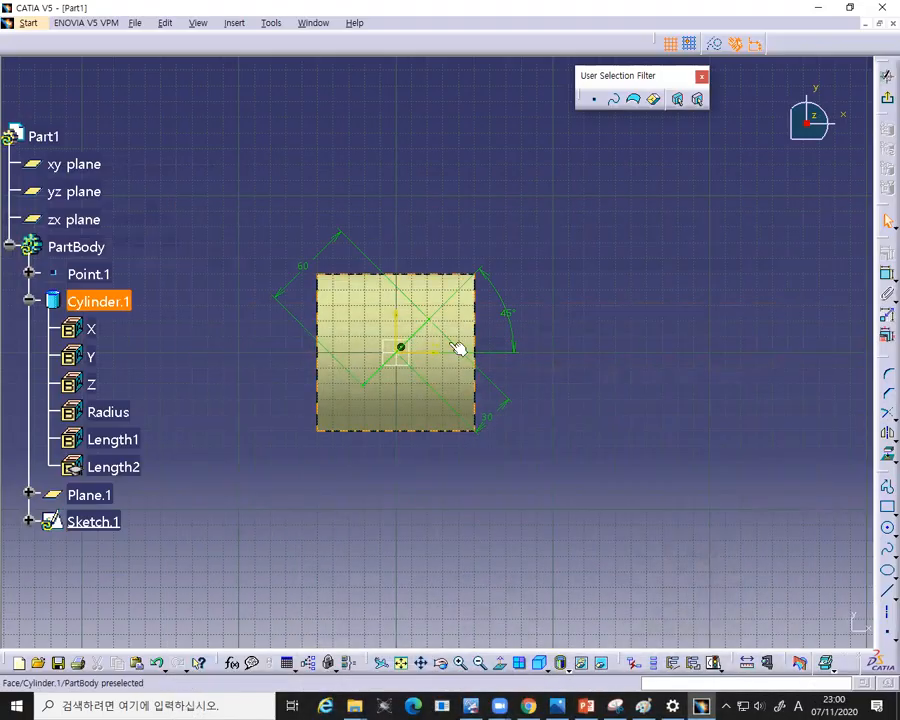
double_click(508, 315)
type("30")
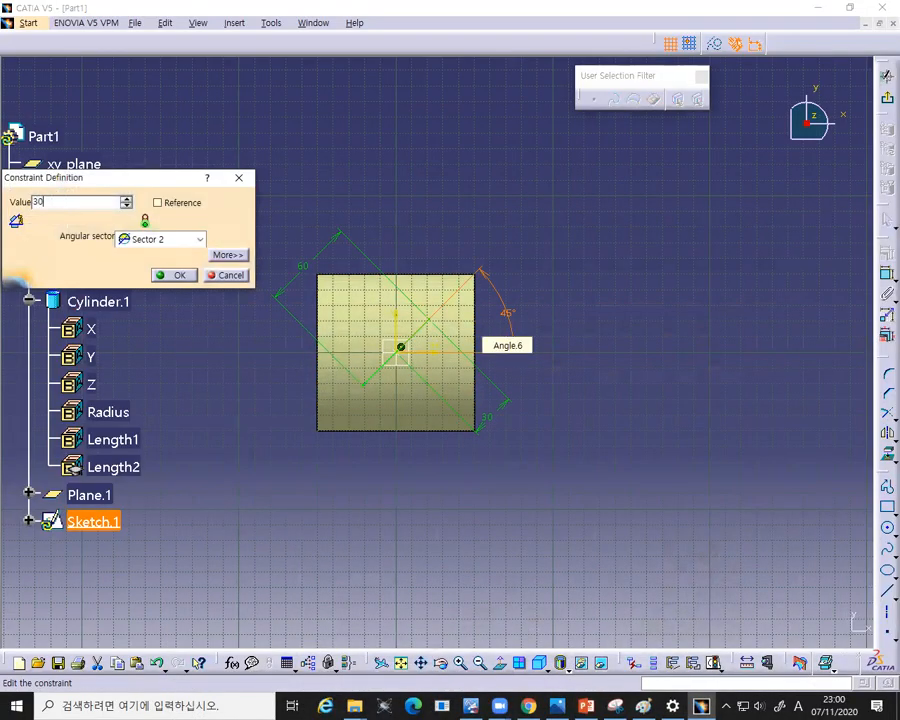
key("Return")
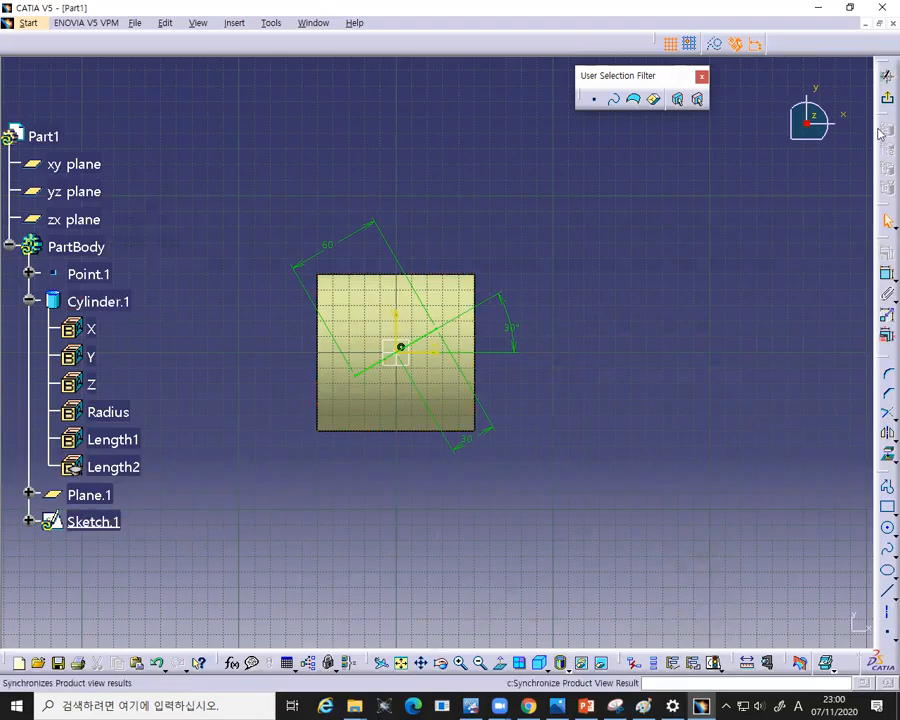
- Exit the hub section sketch to return to the 3D model and clear the selection
left_click(887, 75)
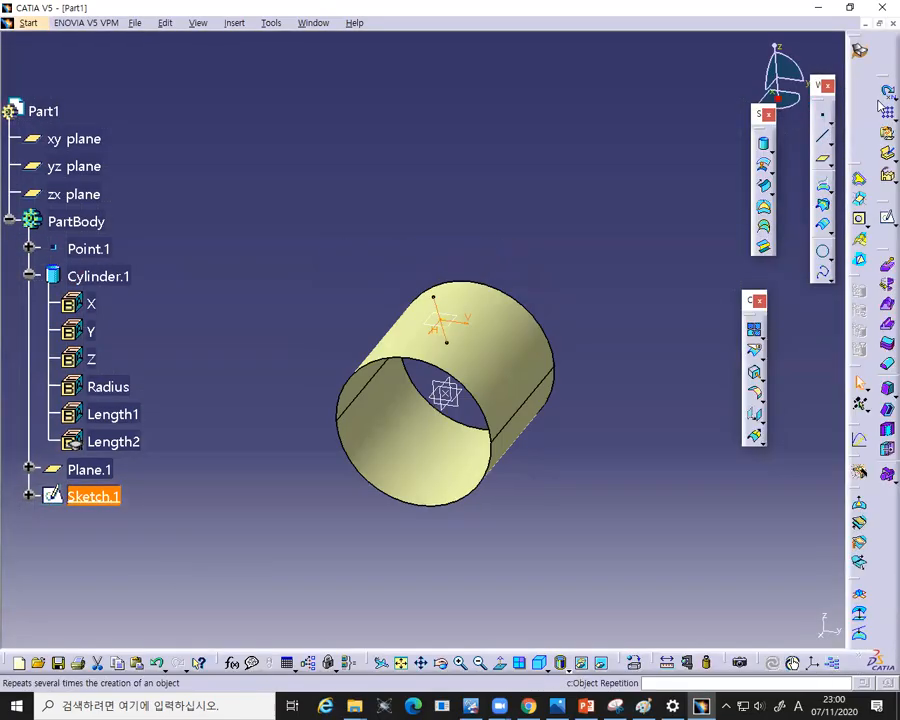
middle_click_drag(574, 265, 502, 275)
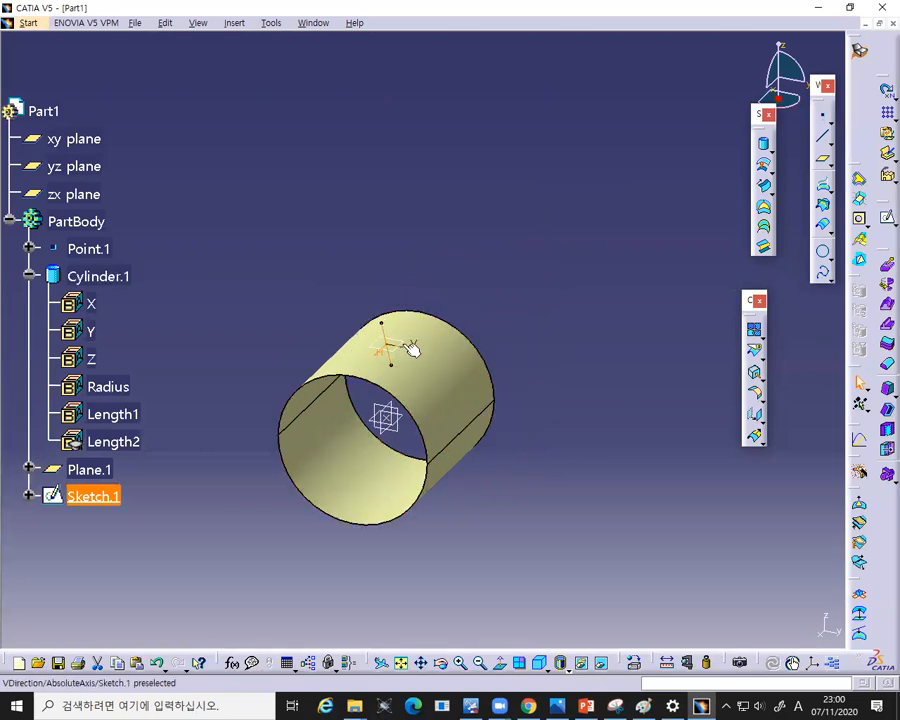
left_click(626, 356)
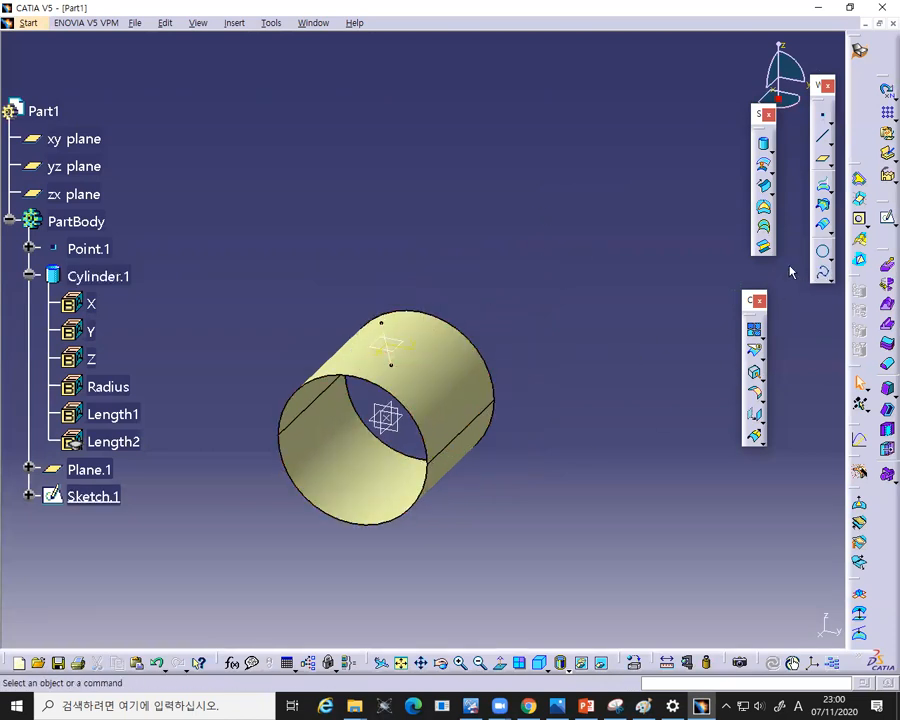
- Review the blade section slide in PowerPoint, marking the 60 and 30 dimensions and the 45° angle of the centre section, and return to CATIA
left_click(822, 158)
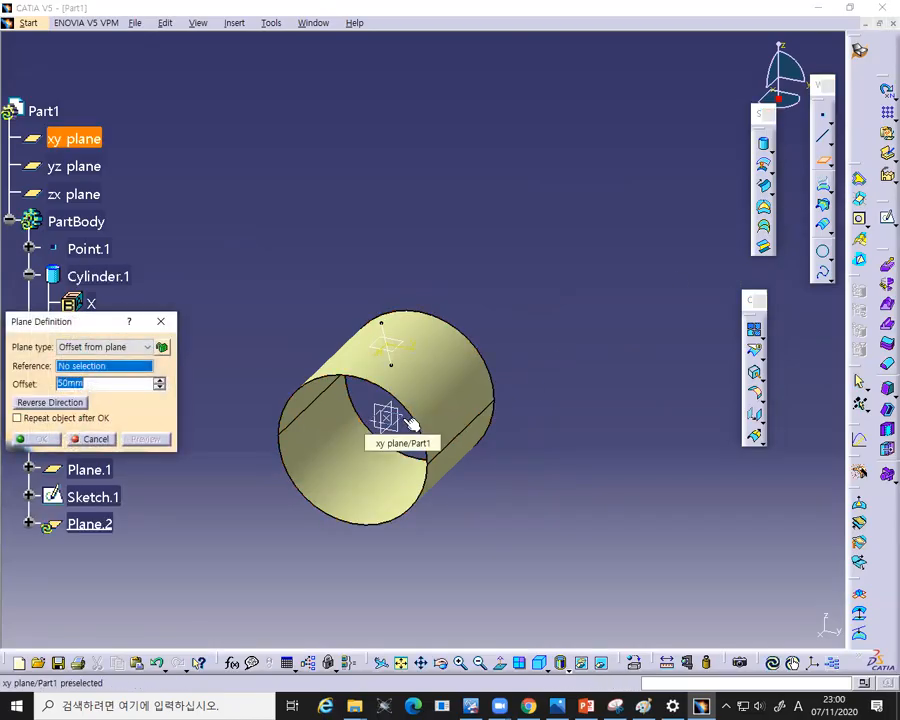
left_click(583, 706)
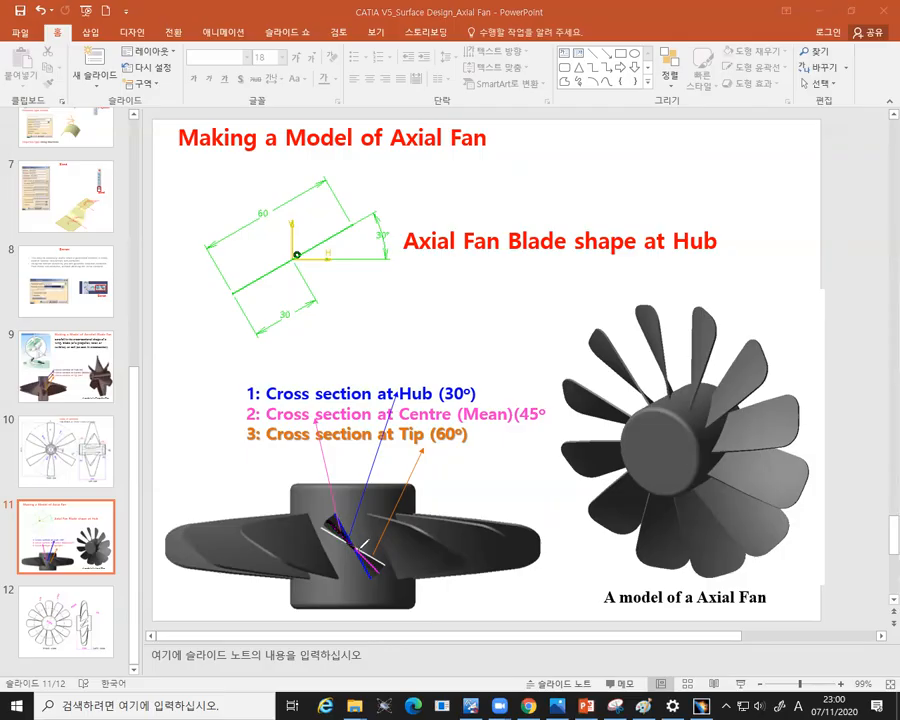
mouse_move(516, 411)
left_mouse_down()
mouse_move(545, 417)
mouse_move(541, 404)
left_mouse_up()
mouse_move(262, 197)
left_mouse_down()
mouse_move(246, 226)
mouse_move(264, 196)
left_mouse_up()
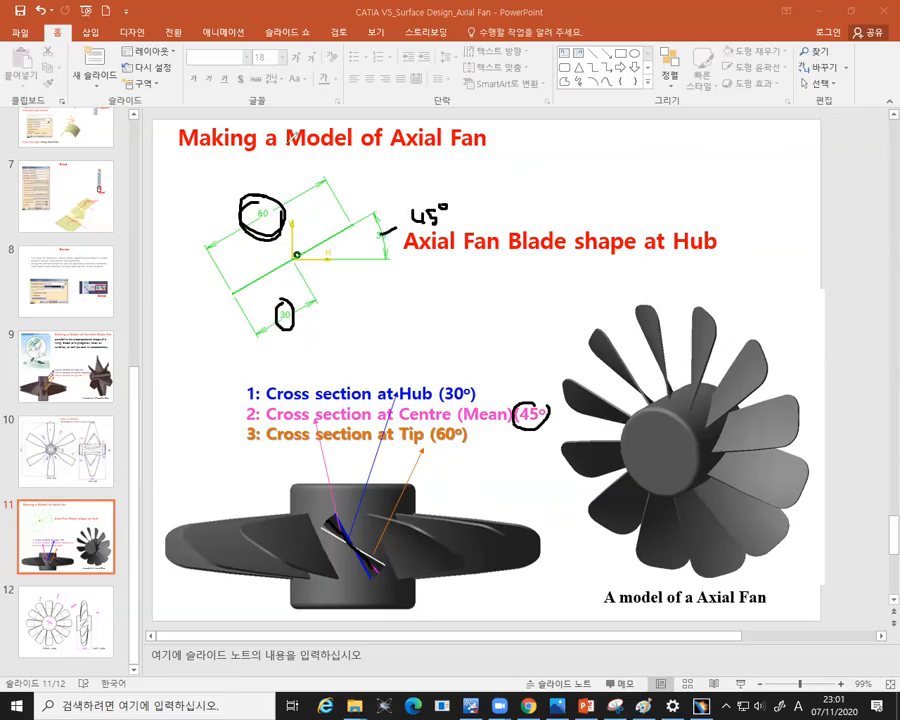
key("Escape")
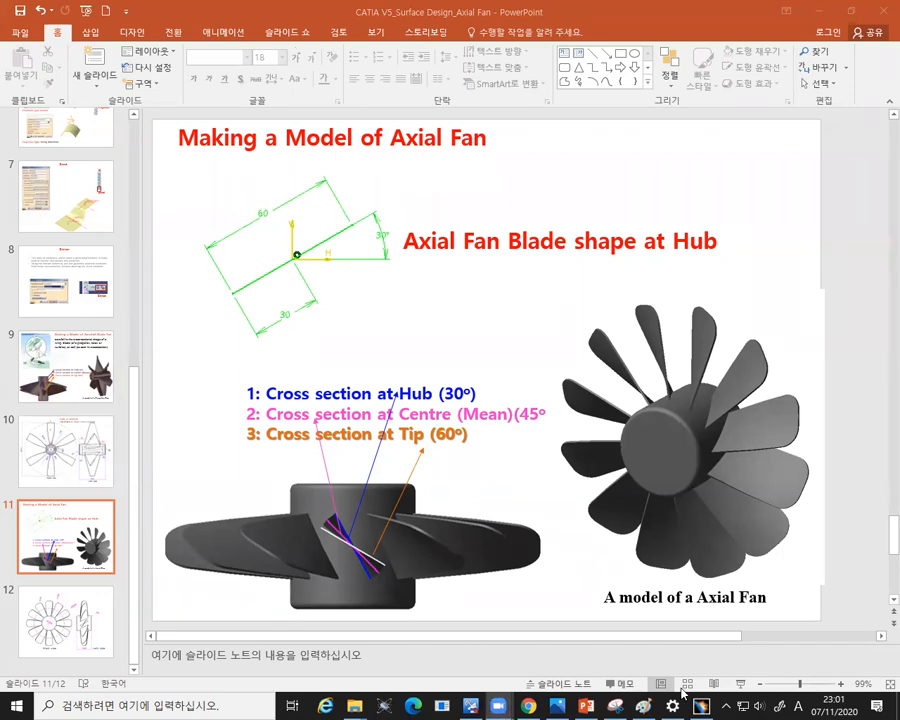
left_click(655, 652)
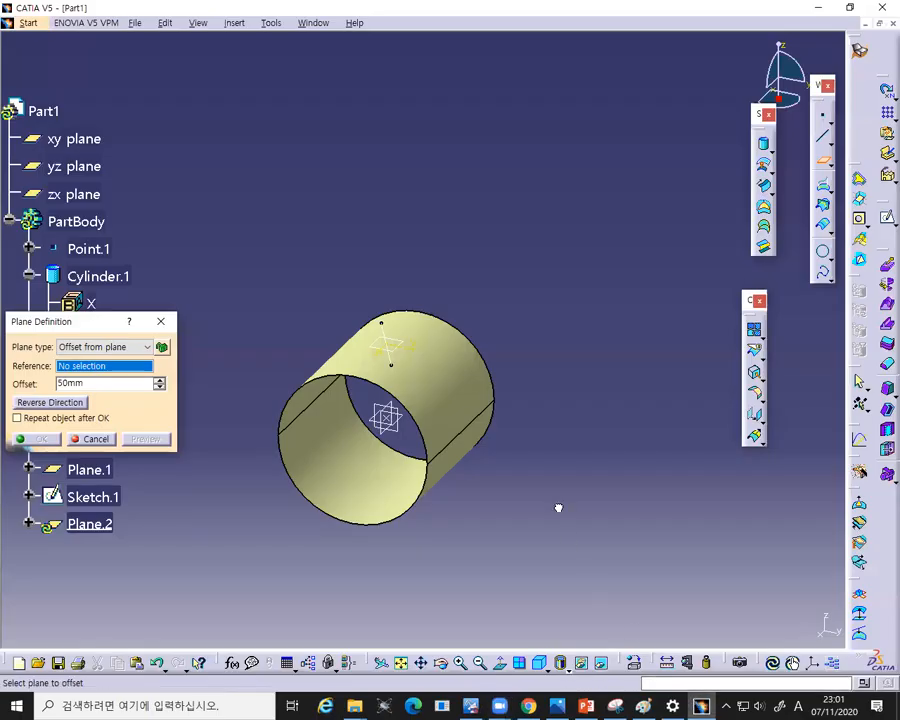
left_click(95, 440)
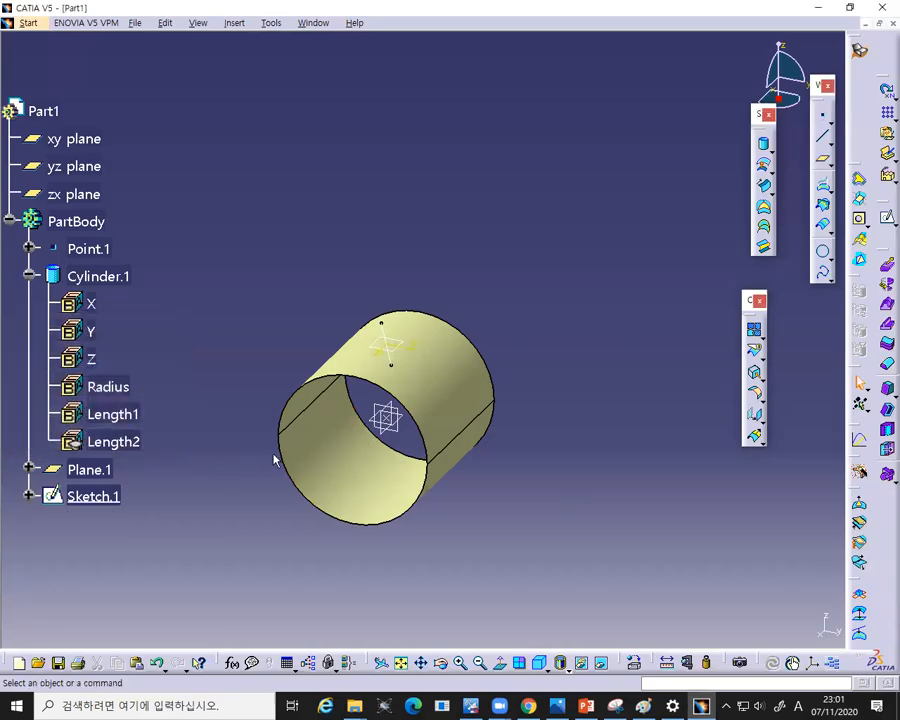
- Create a reference plane offset 100 mm from the xy plane
left_click(412, 420)
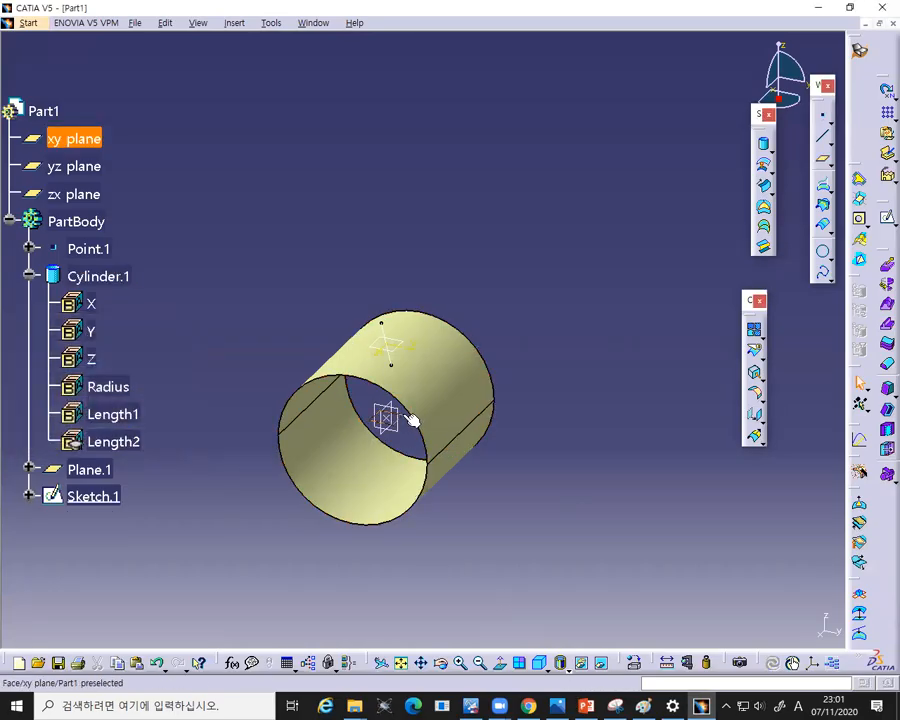
left_click(824, 168)
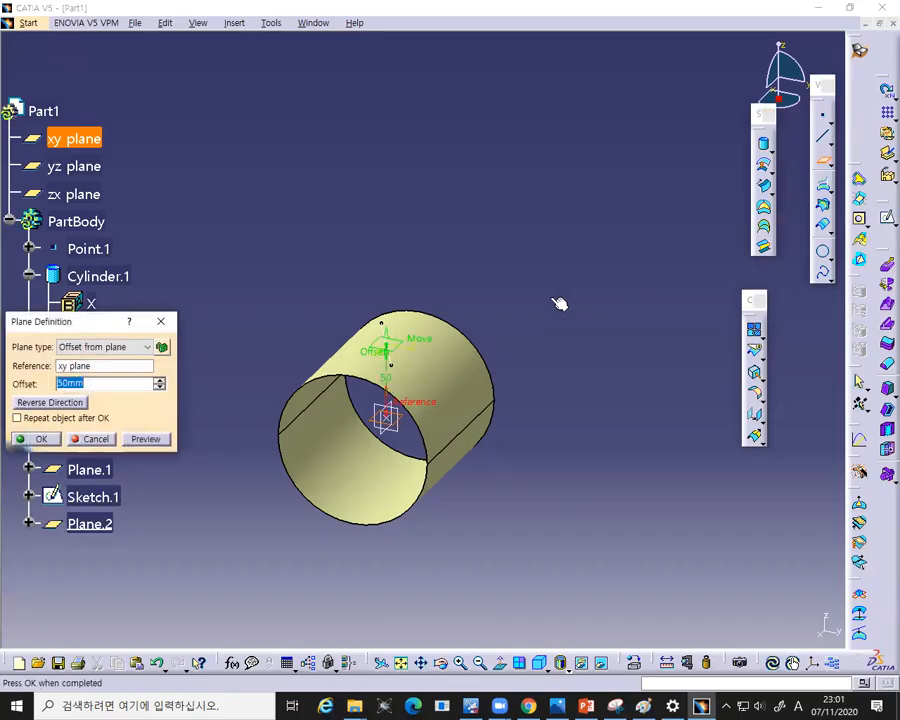
type("1")
left_click_drag(100, 325, 365, 199)
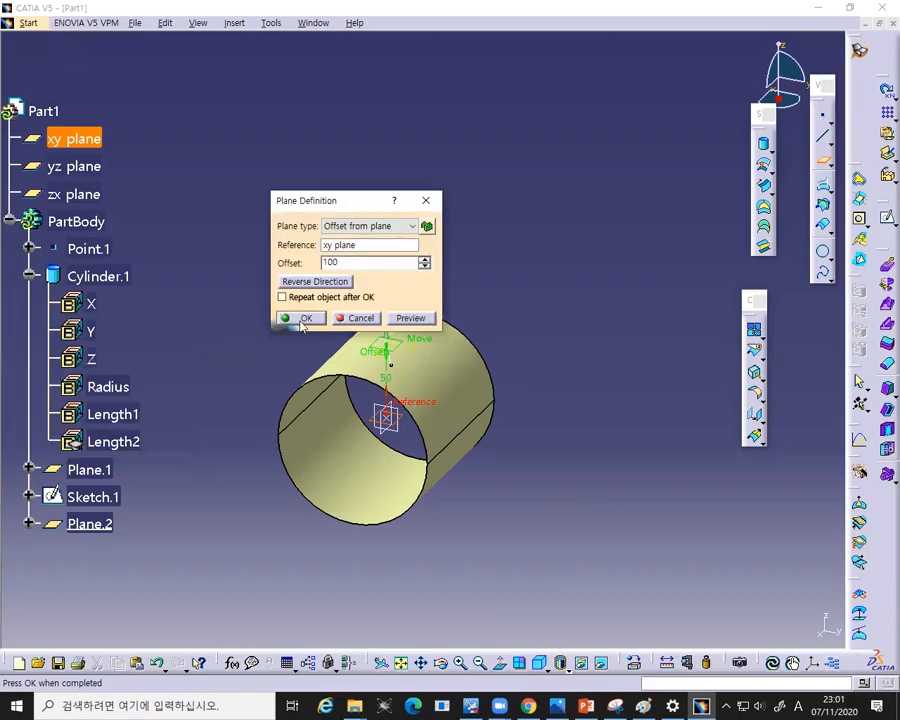
left_click(300, 313)
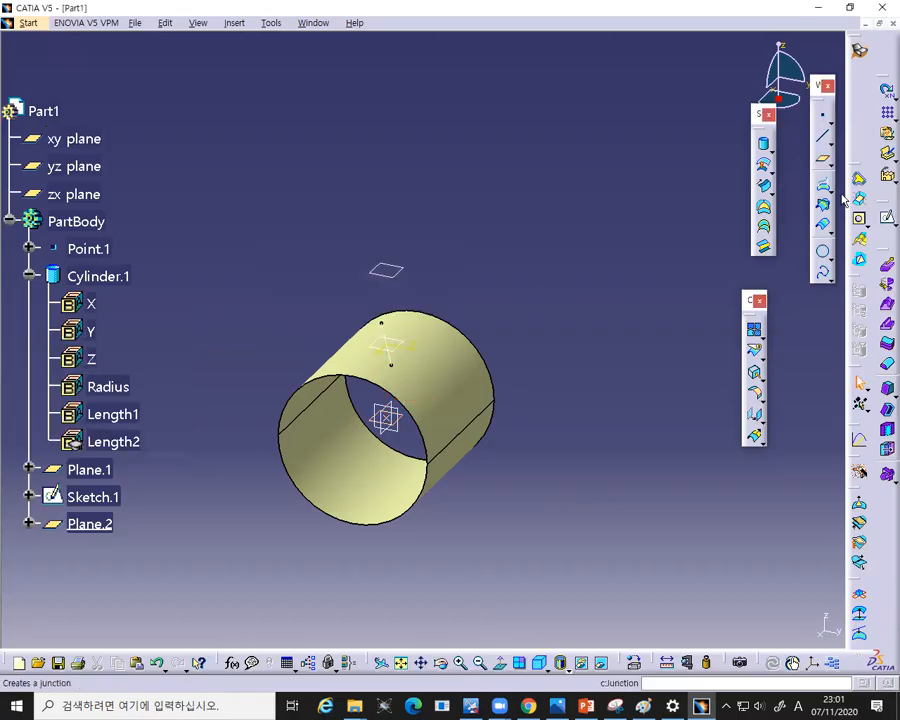
- Create another reference plane offset 150 mm from the xy plane
left_click(826, 163)
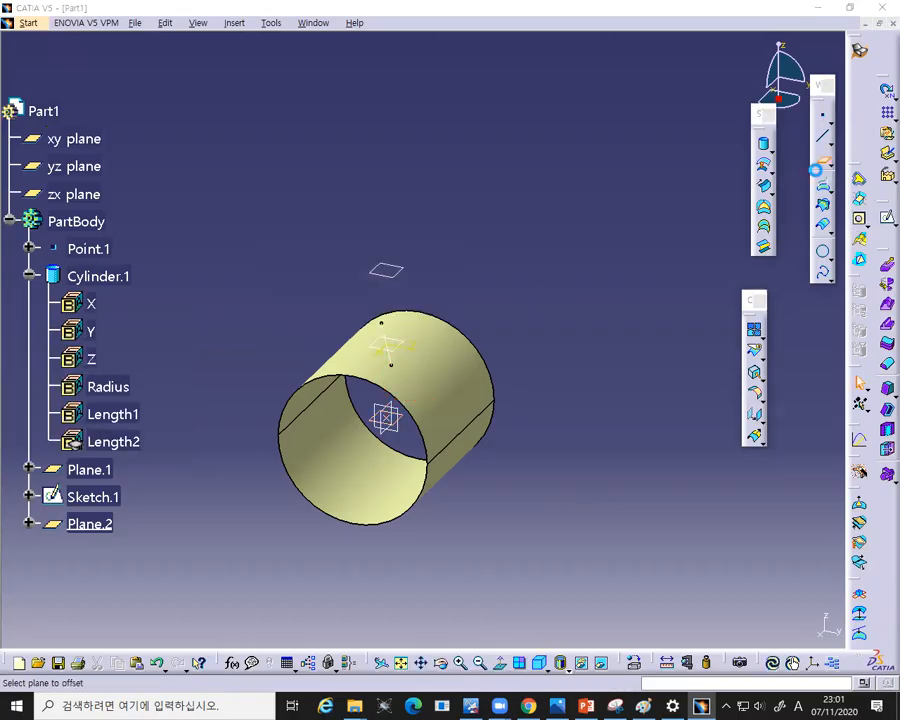
left_click(407, 420)
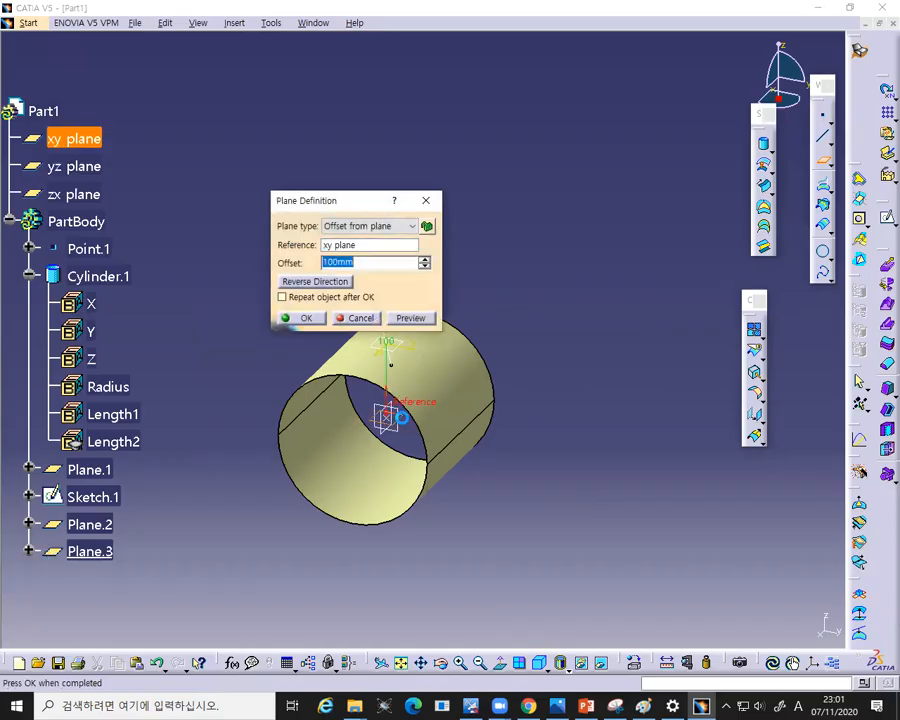
type("150")
left_click(304, 318)
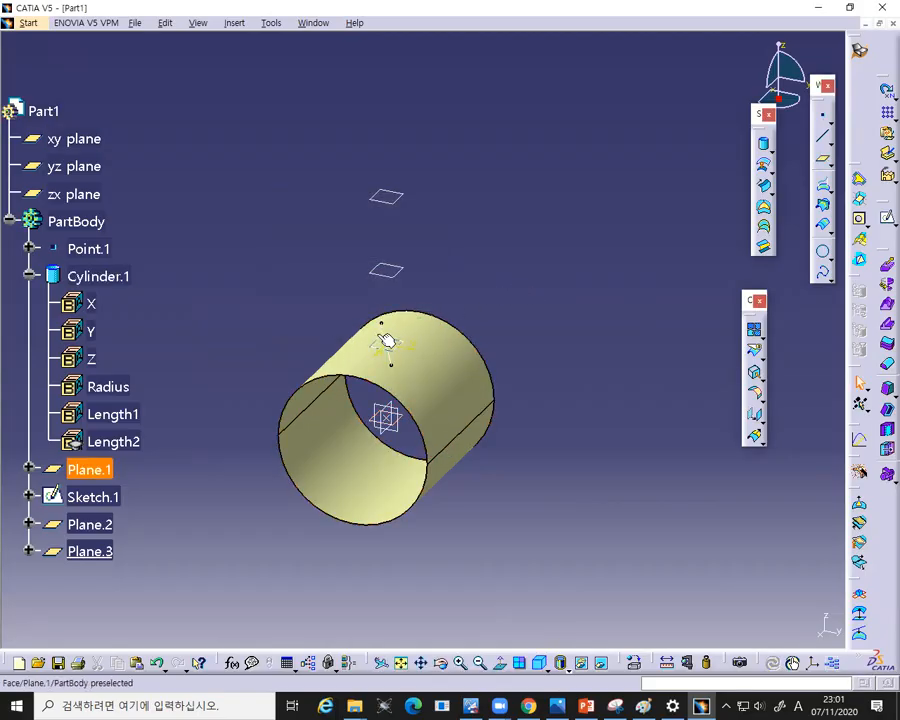
- Copy the hub section sketch and paste it onto the plane offset 100 mm
right_click(85, 497)
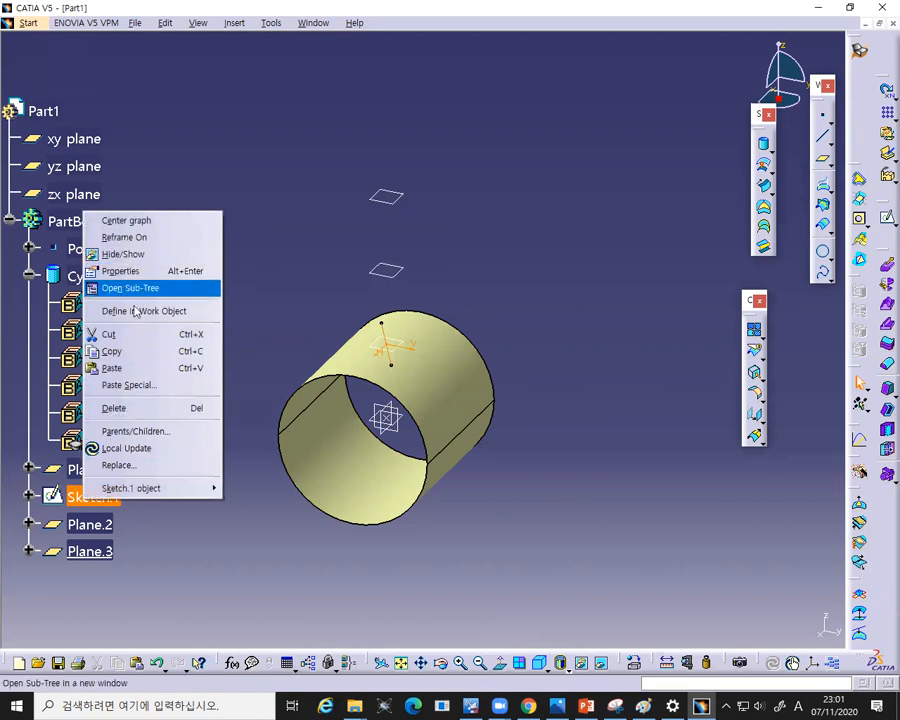
left_click(302, 295)
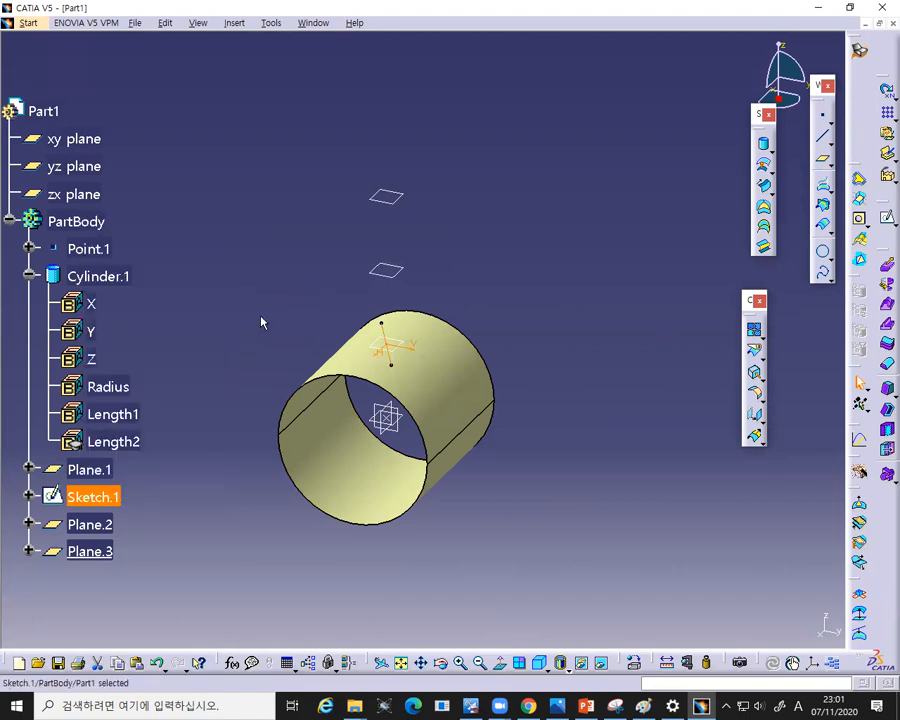
right_click(108, 506)
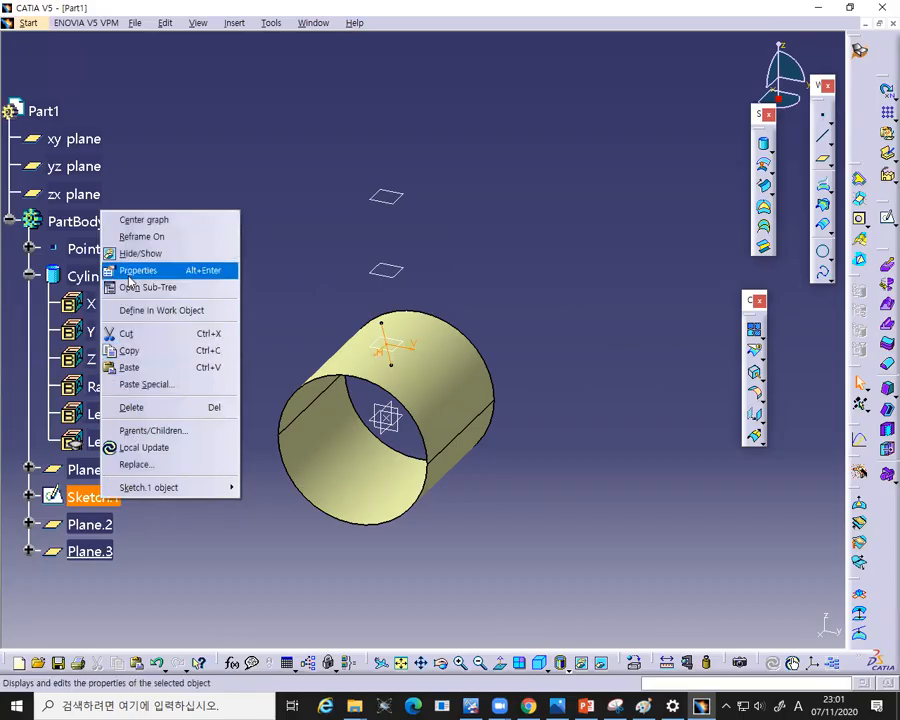
left_click(152, 349)
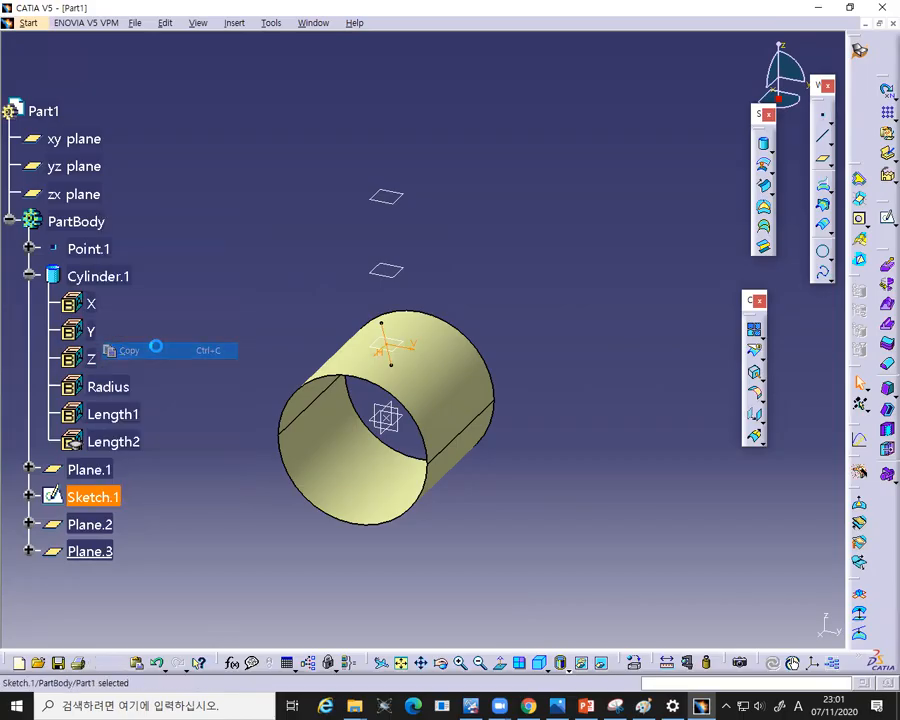
right_click(388, 280)
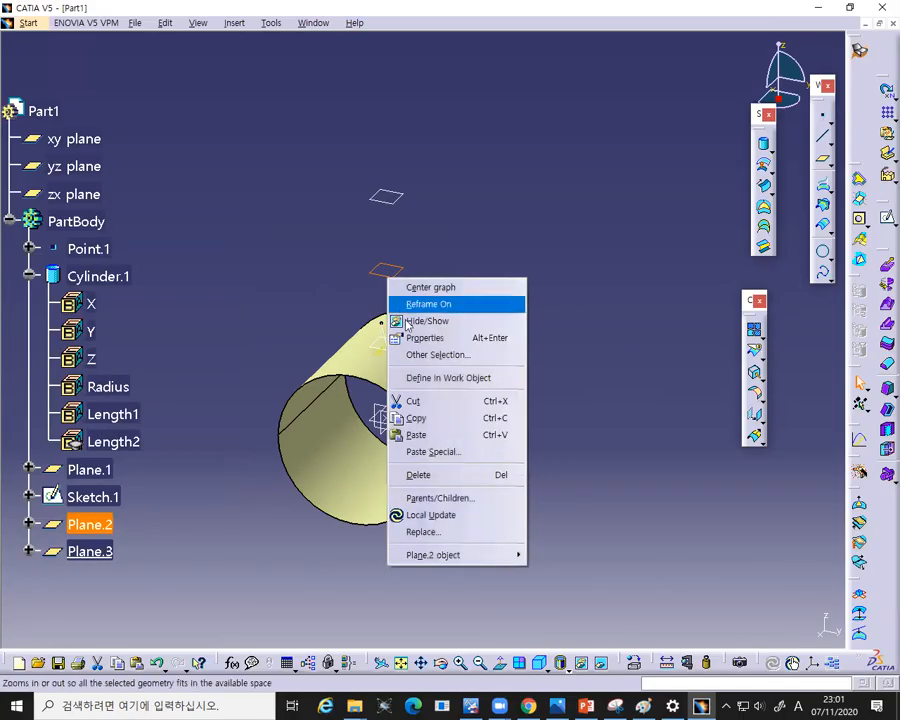
left_click(449, 444)
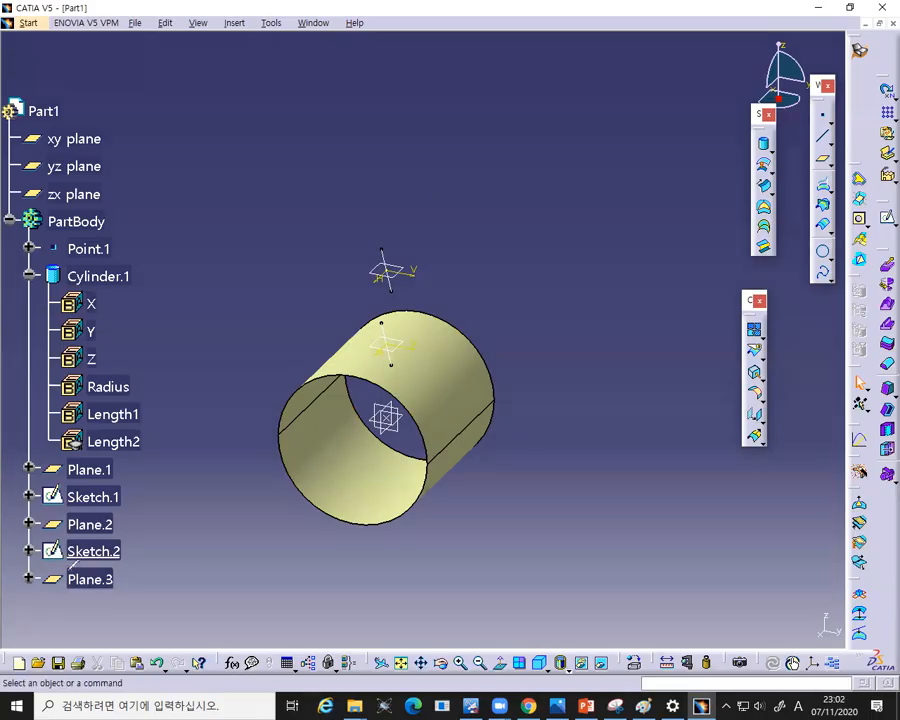
- Define Plane.3, the plane offset 150 mm, as the in-work object so that new features are inserted after it
mouse_move(67, 569)
left_mouse_down()
mouse_move(40, 574)
mouse_move(45, 598)
mouse_move(125, 592)
mouse_move(105, 567)
mouse_move(65, 554)
left_mouse_up()
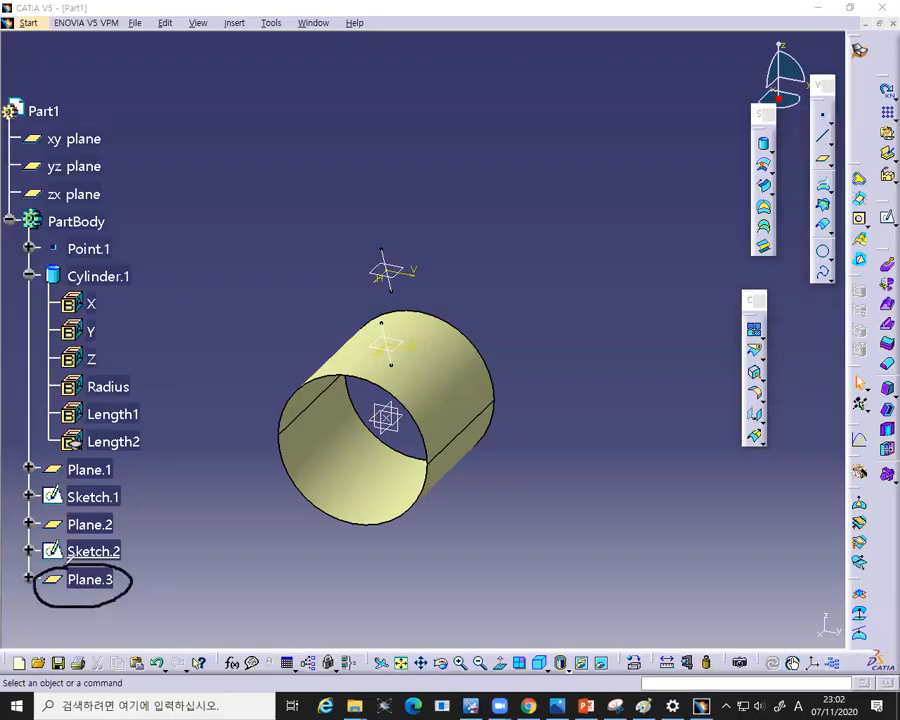
left_click(274, 58)
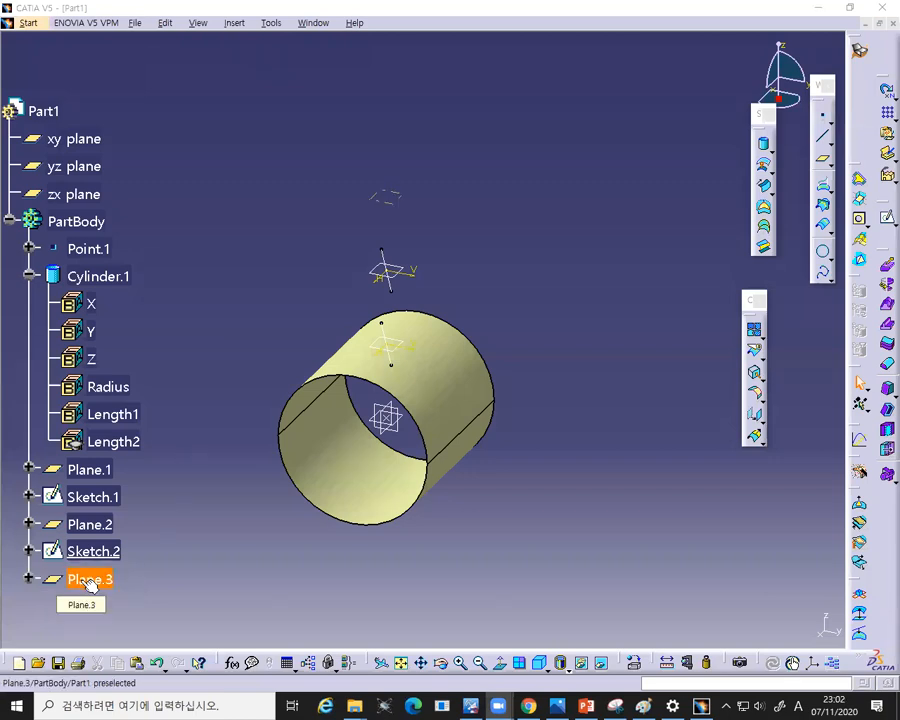
right_click(88, 582)
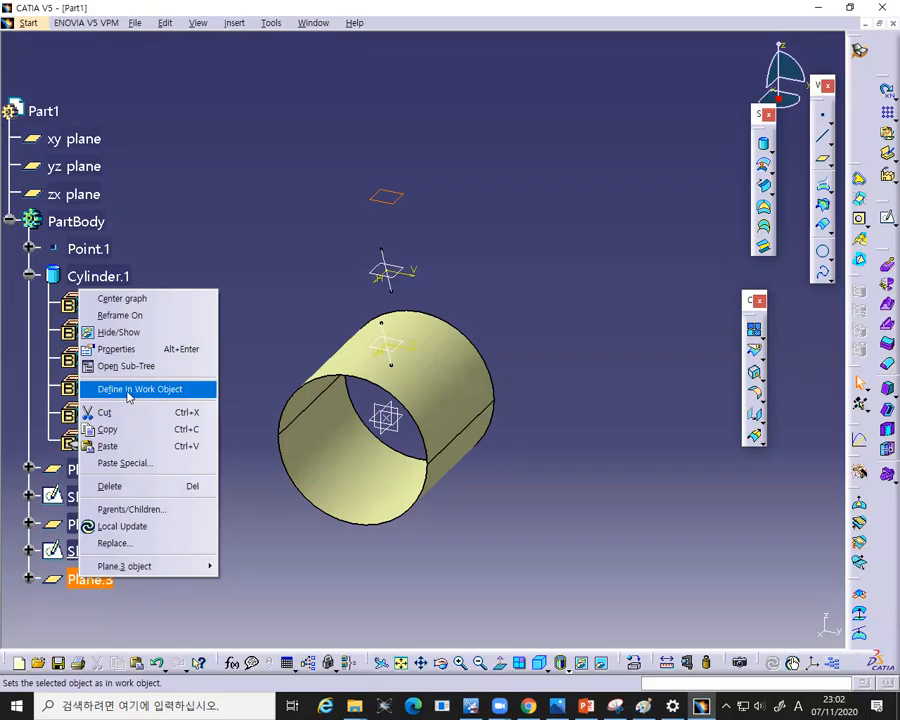
left_click(251, 337)
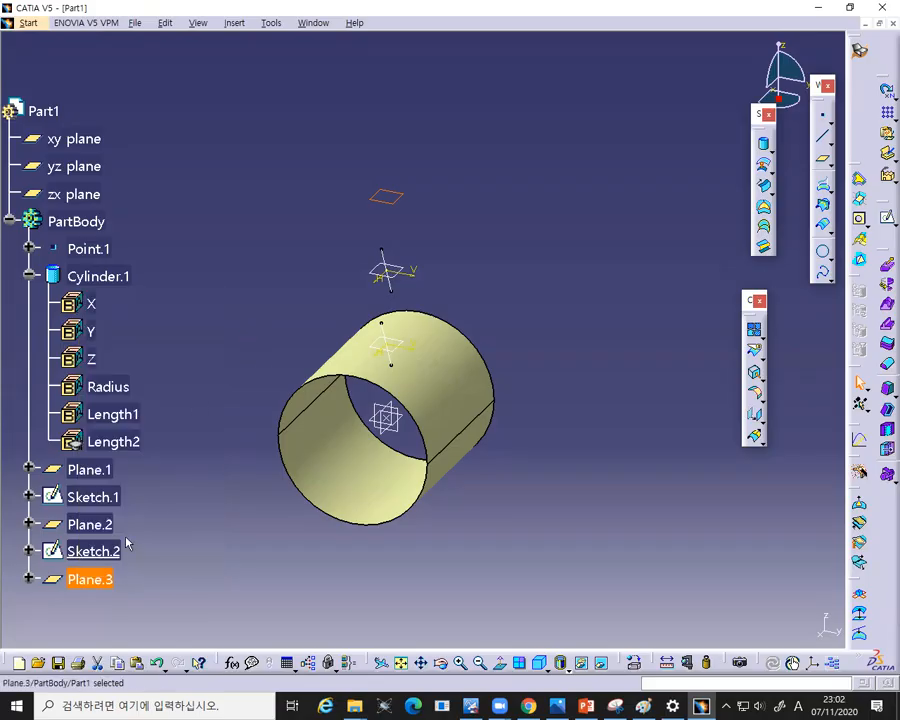
left_click(115, 587)
left_click(176, 546)
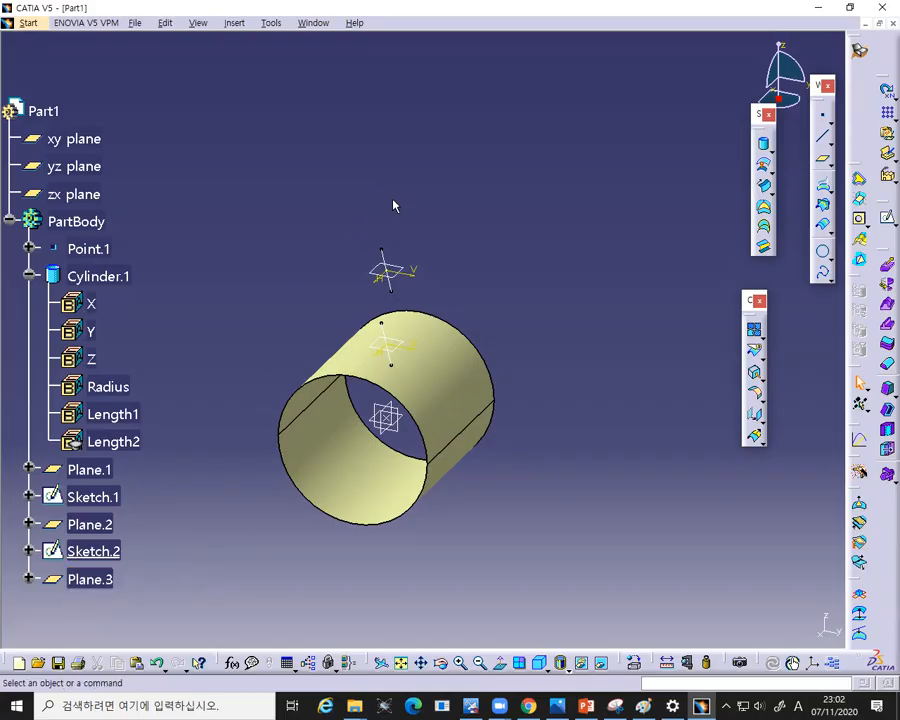
right_click(92, 582)
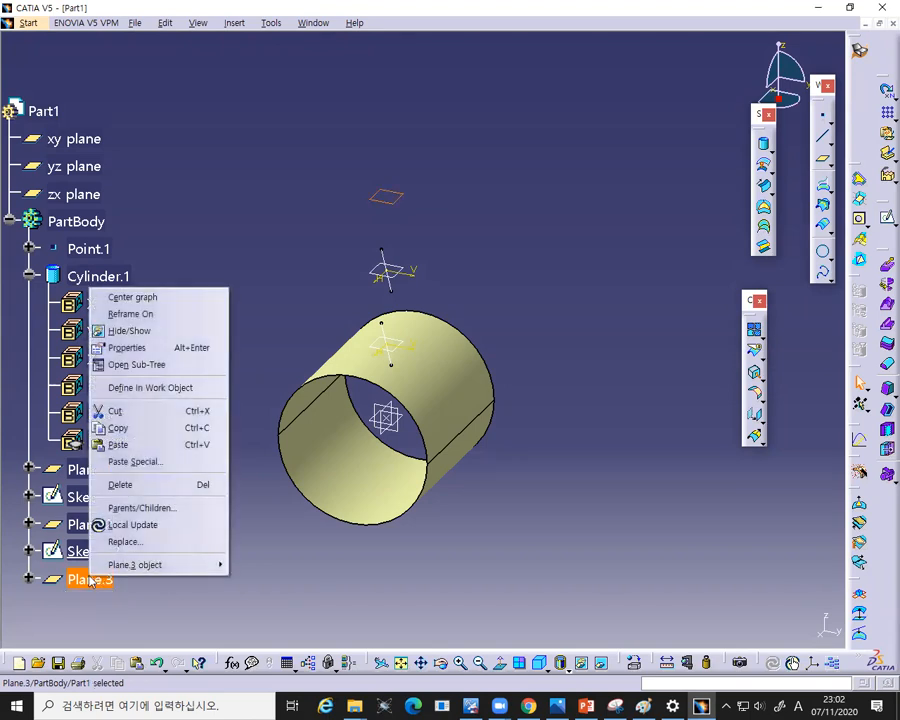
left_click(126, 394)
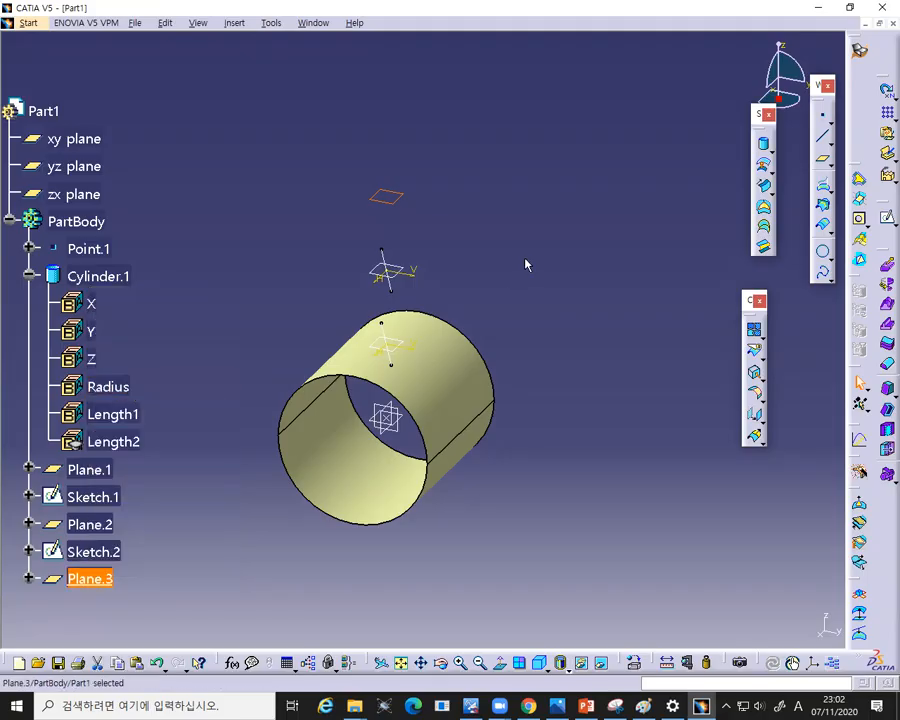
- Copy the hub section sketch and paste it onto the 150 mm offset plane, then clear the selection
left_click(394, 264)
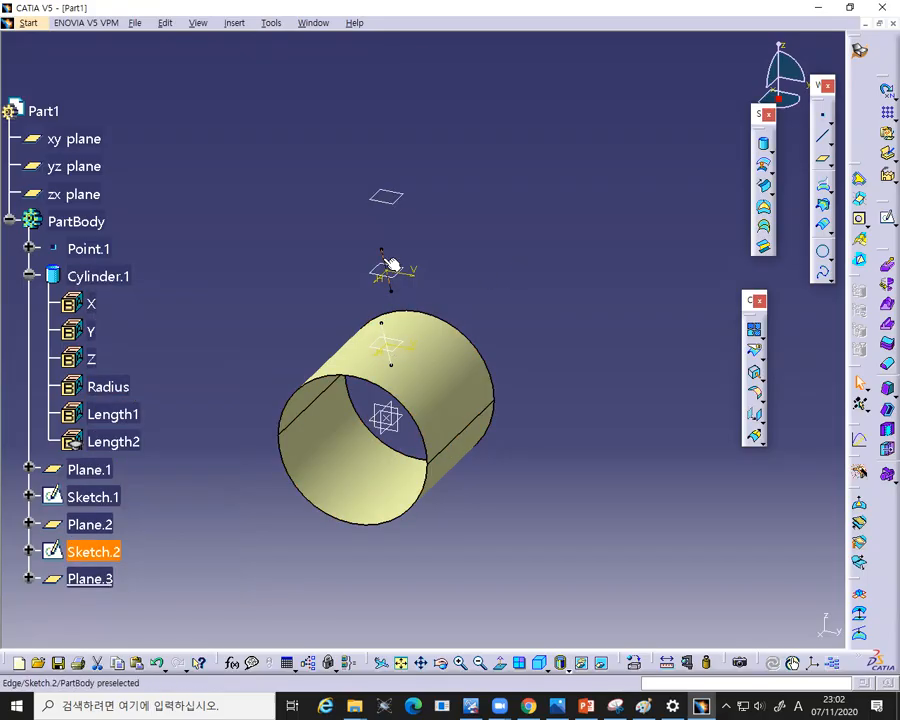
right_click(384, 337)
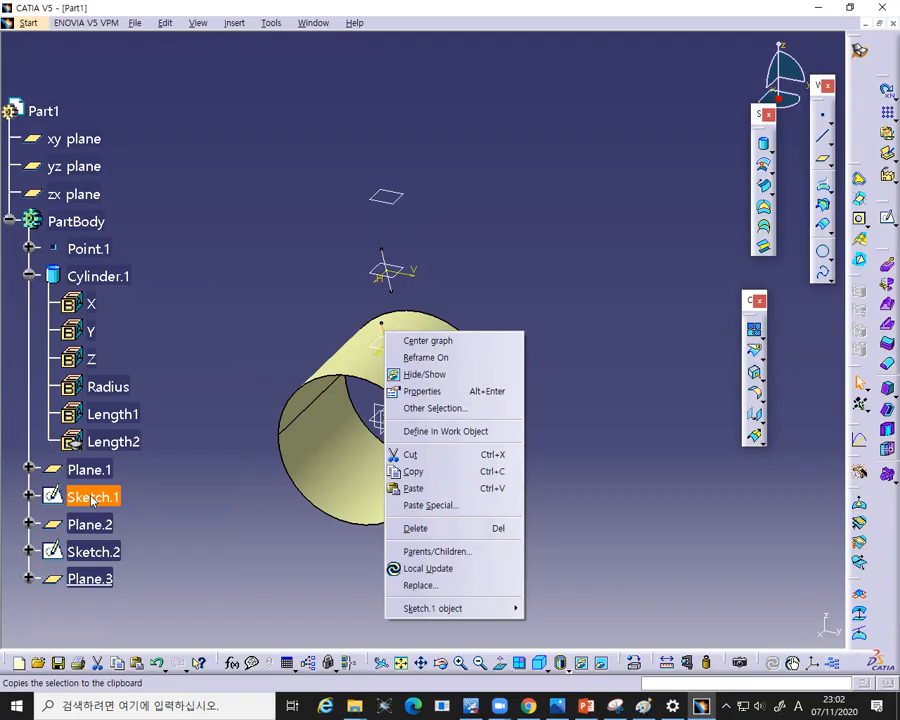
left_click(410, 471)
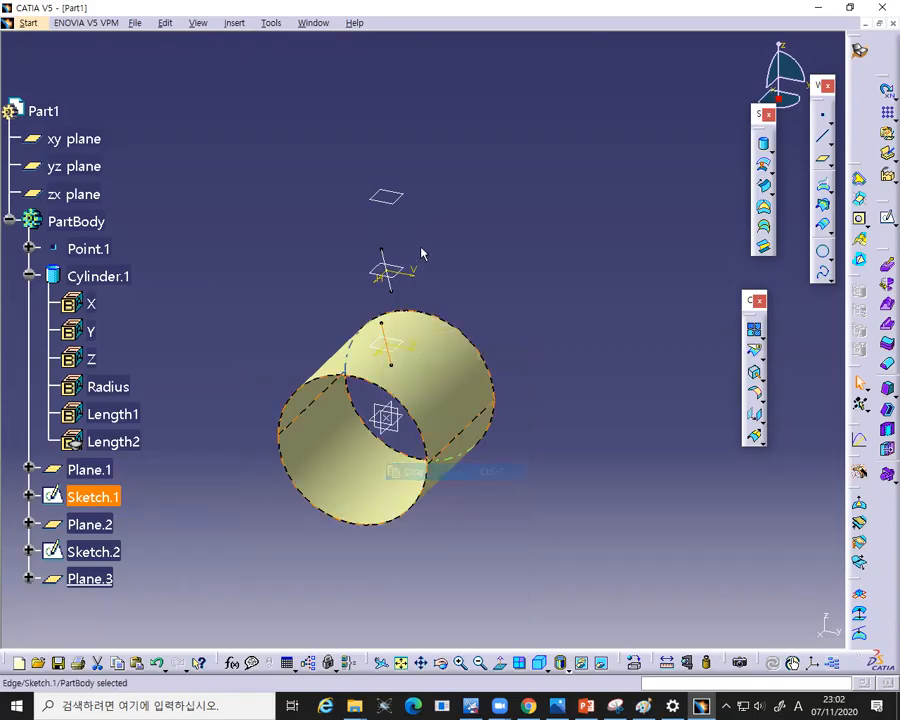
right_click(397, 203)
left_click(424, 361)
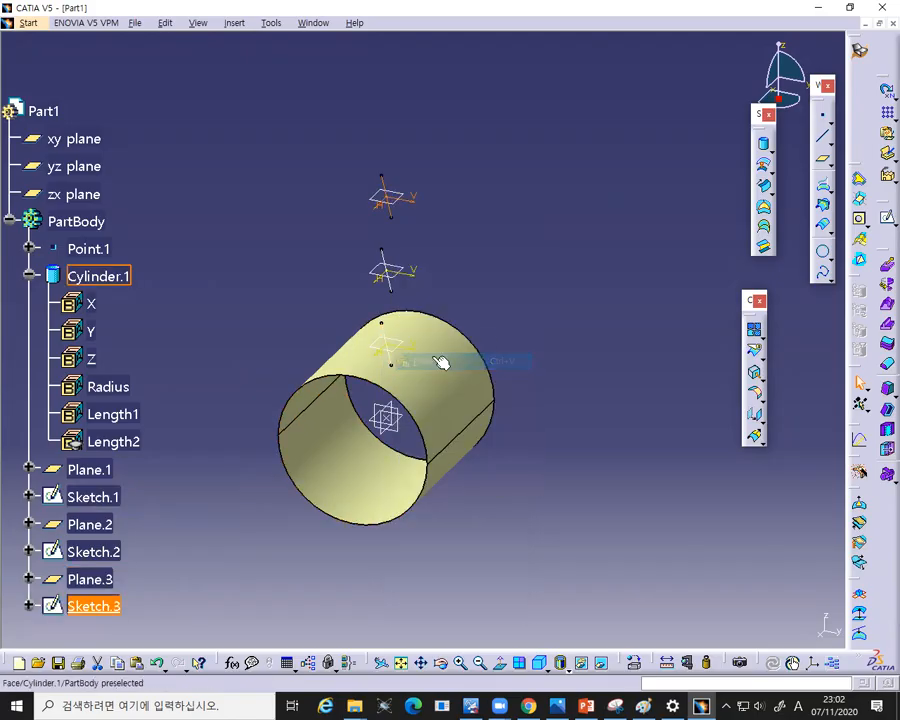
left_click(561, 338)
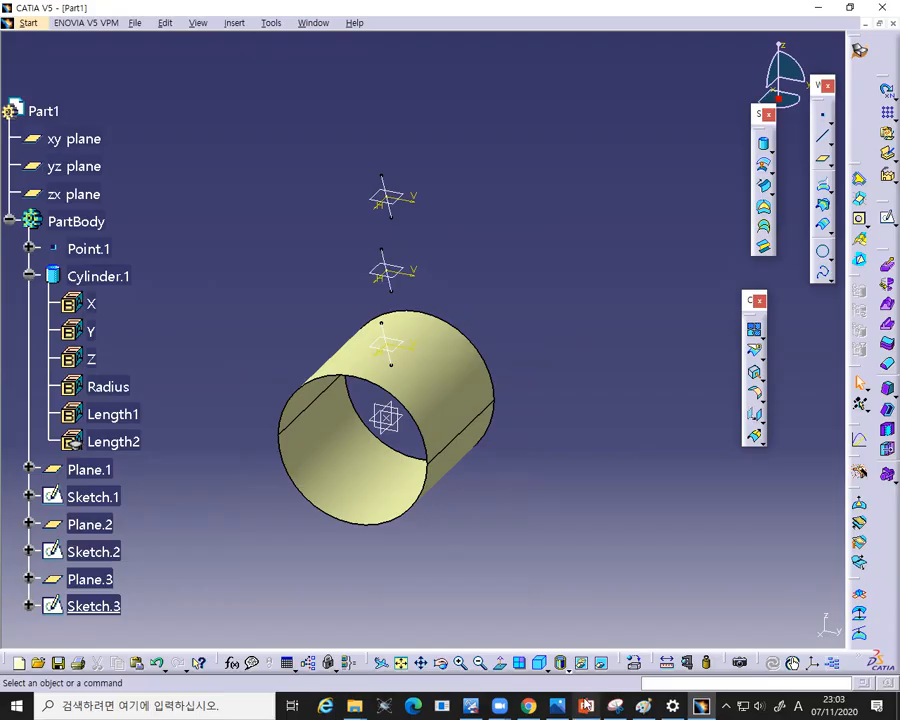
- Review the blade section angles on the PowerPoint slide, marking 30° for the hub, 45° for the centre and 60° for the tip, and return to CATIA
left_click(586, 705)
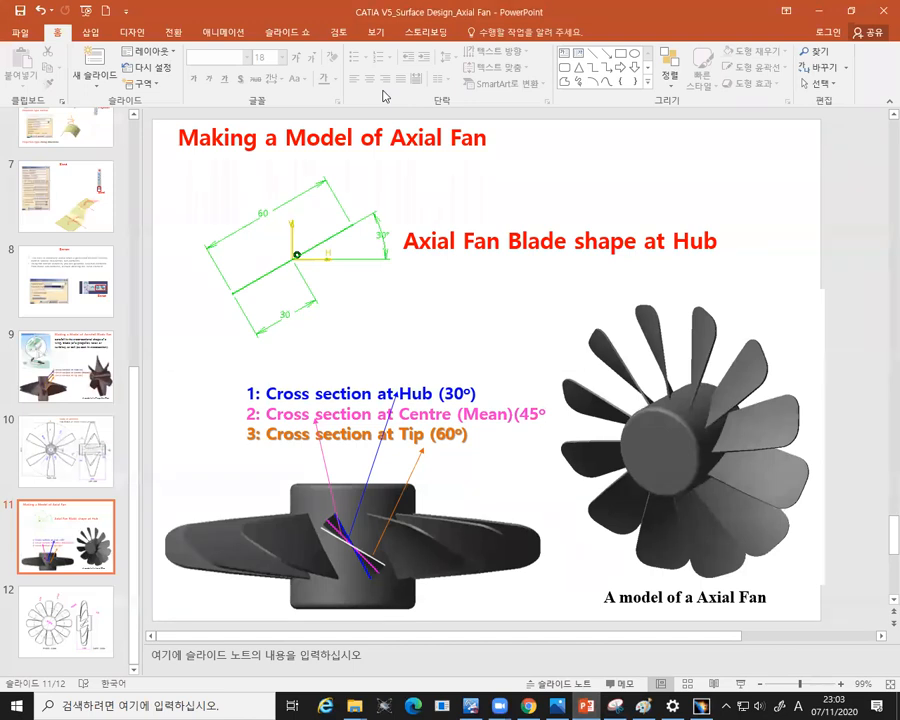
left_click_drag(404, 255, 467, 257)
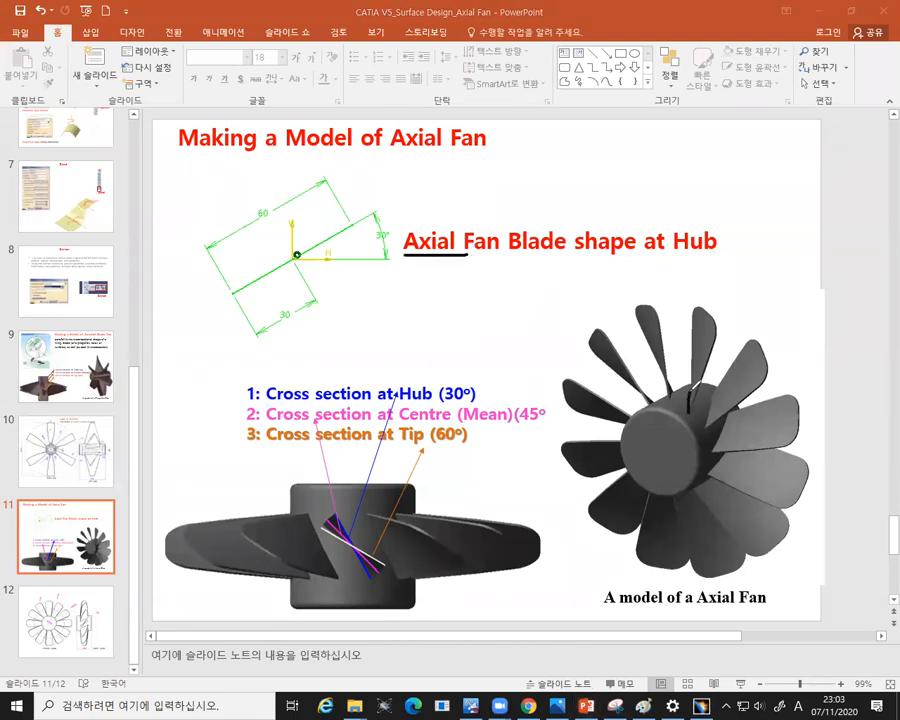
left_click_drag(378, 227, 380, 226)
mouse_move(535, 404)
left_mouse_down()
mouse_move(512, 412)
mouse_move(538, 428)
mouse_move(540, 405)
left_mouse_up()
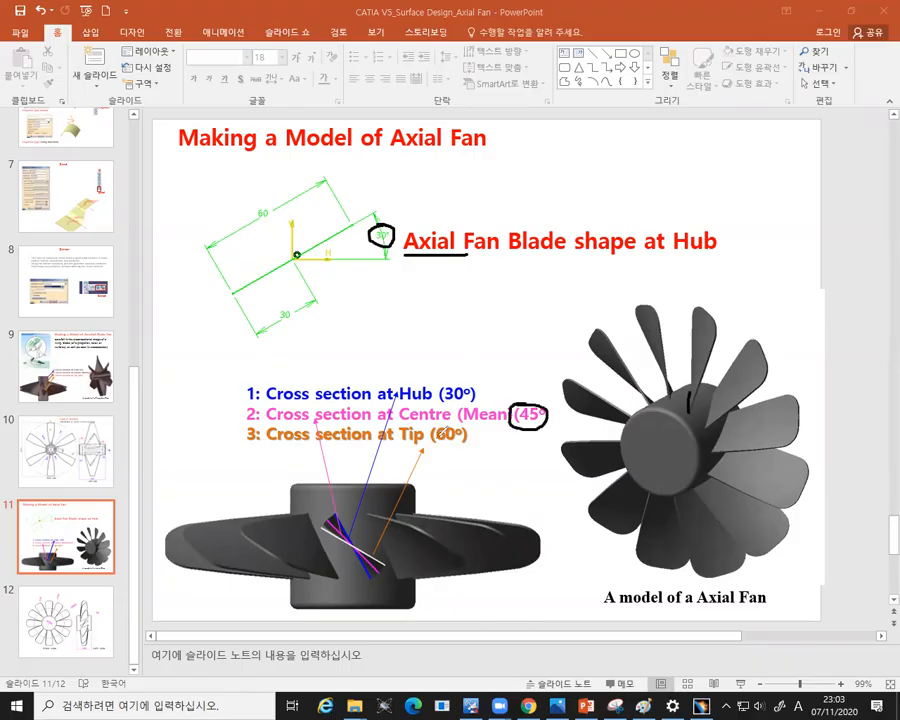
mouse_move(441, 425)
left_mouse_down()
mouse_move(436, 440)
mouse_move(458, 426)
left_mouse_up()
key("Escape")
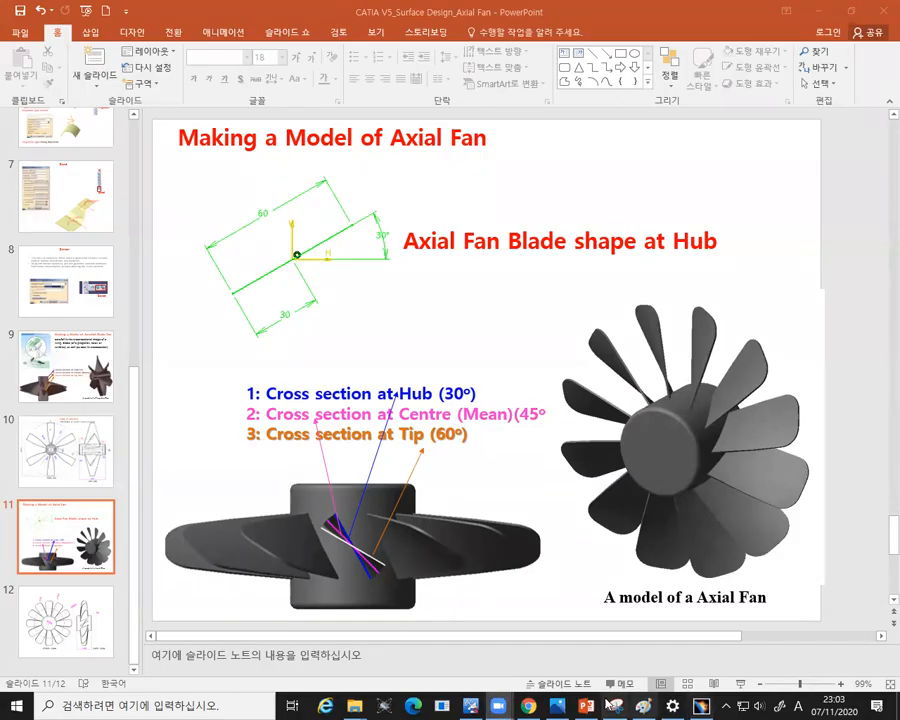
left_click(700, 705)
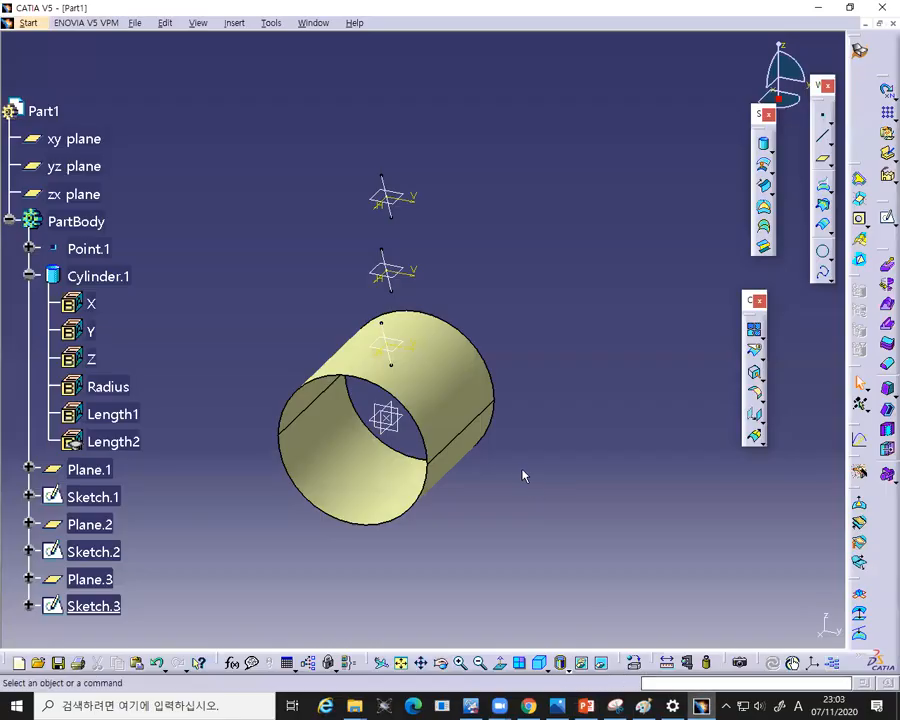
- Open the centre section sketch on the 100 mm plane, and check the section angles on the PowerPoint slide before returning to CATIA
double_click(393, 271)
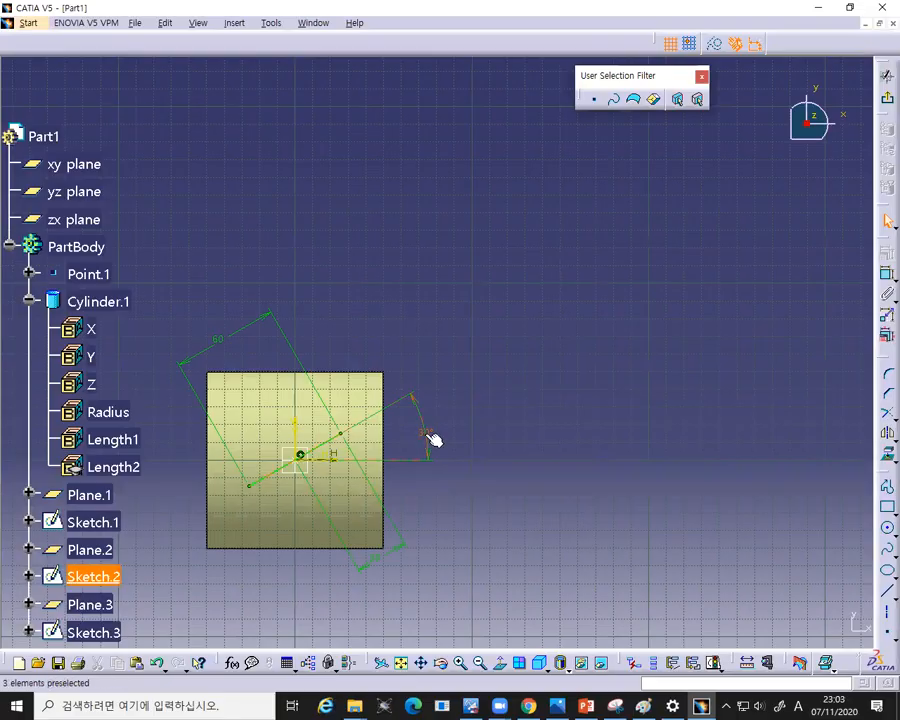
left_click(589, 705)
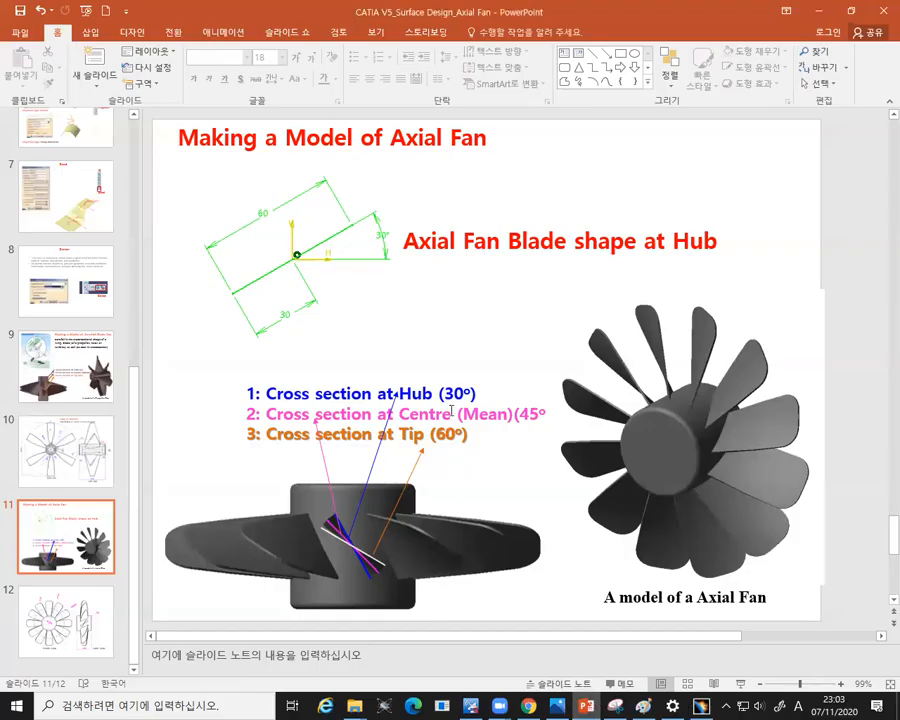
left_click_drag(445, 393, 546, 414)
left_click(440, 434)
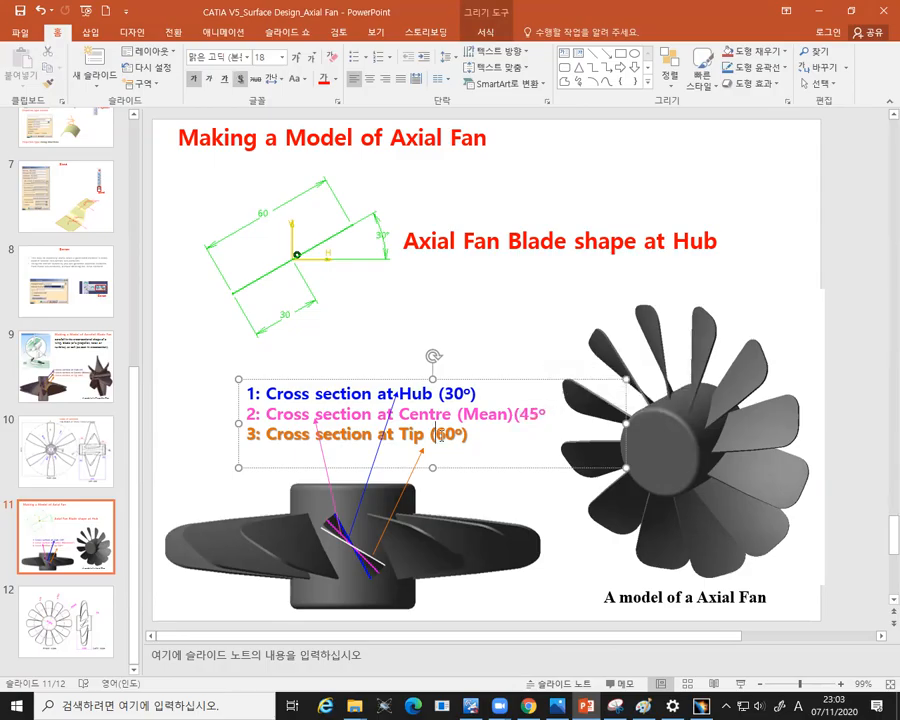
double_click(440, 434)
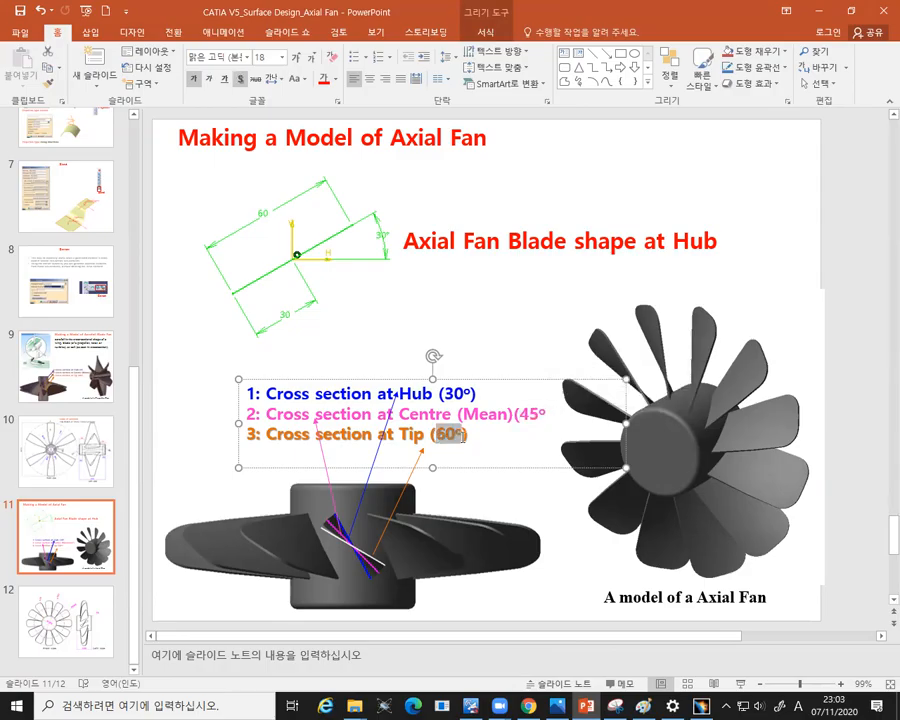
left_click(700, 706)
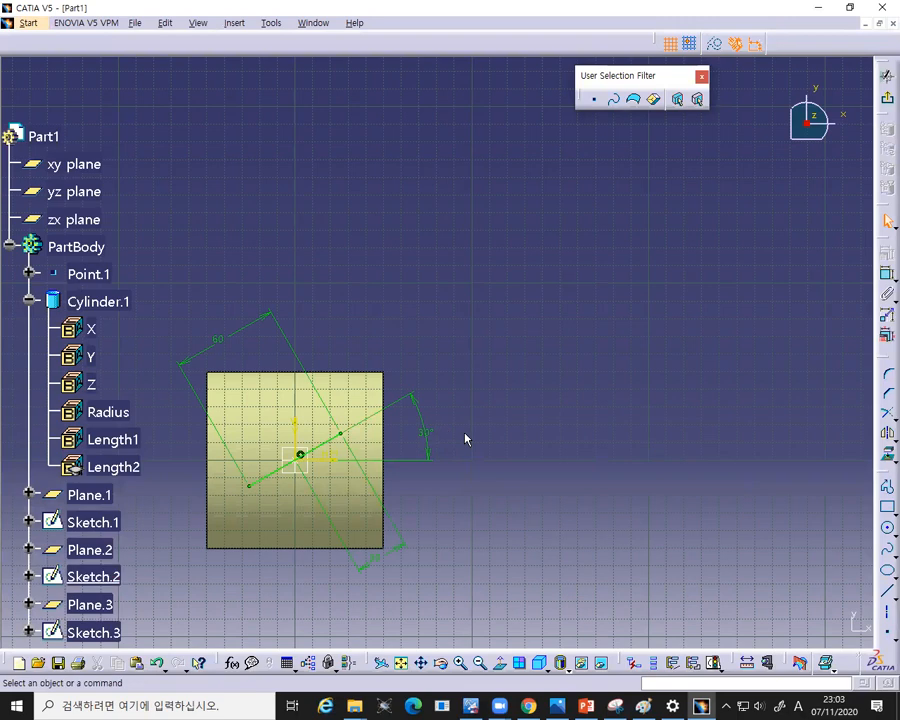
- Set the centre section line's angle to 45° and exit the sketch
middle_click_drag(470, 434, 481, 438)
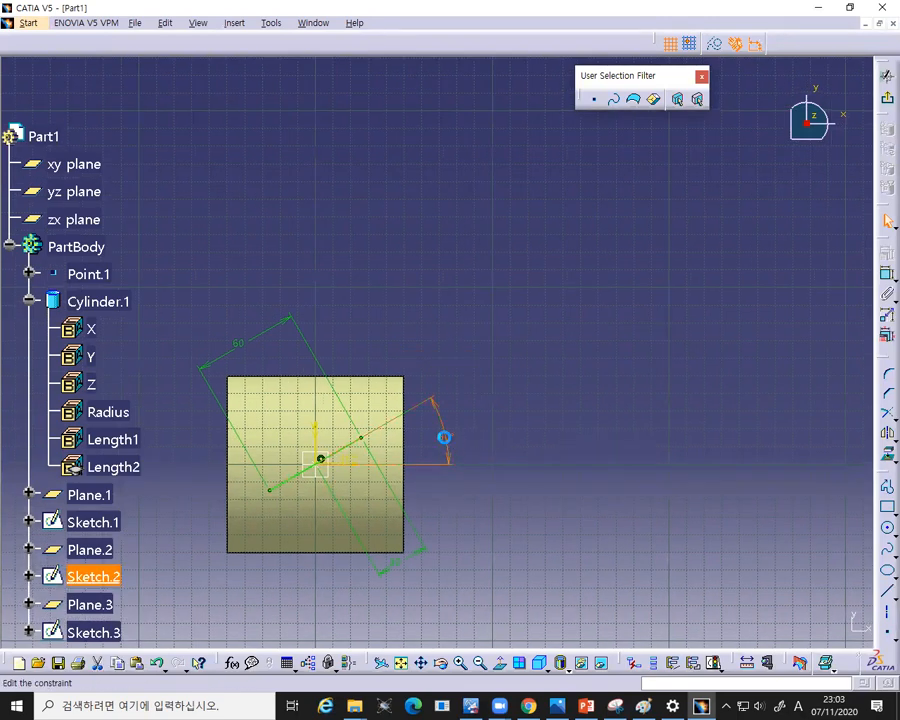
type("45")
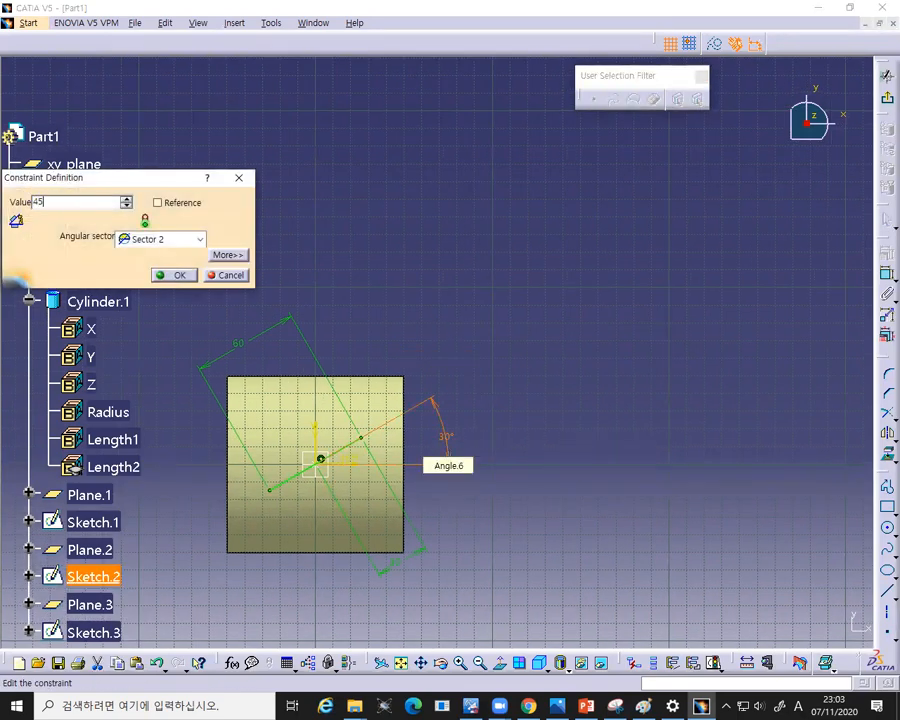
left_click(194, 280)
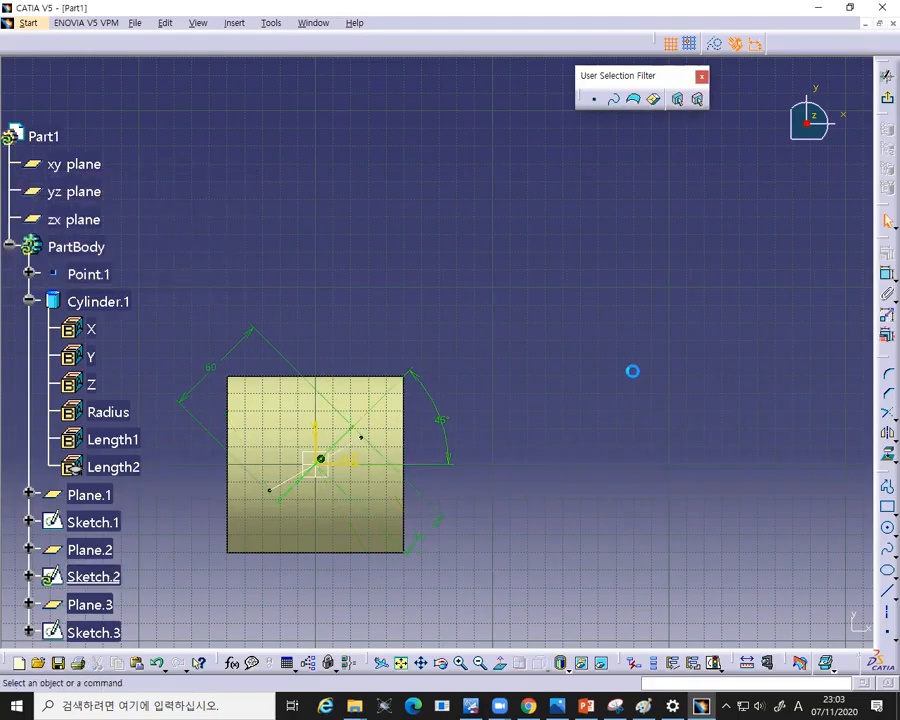
left_click(886, 97)
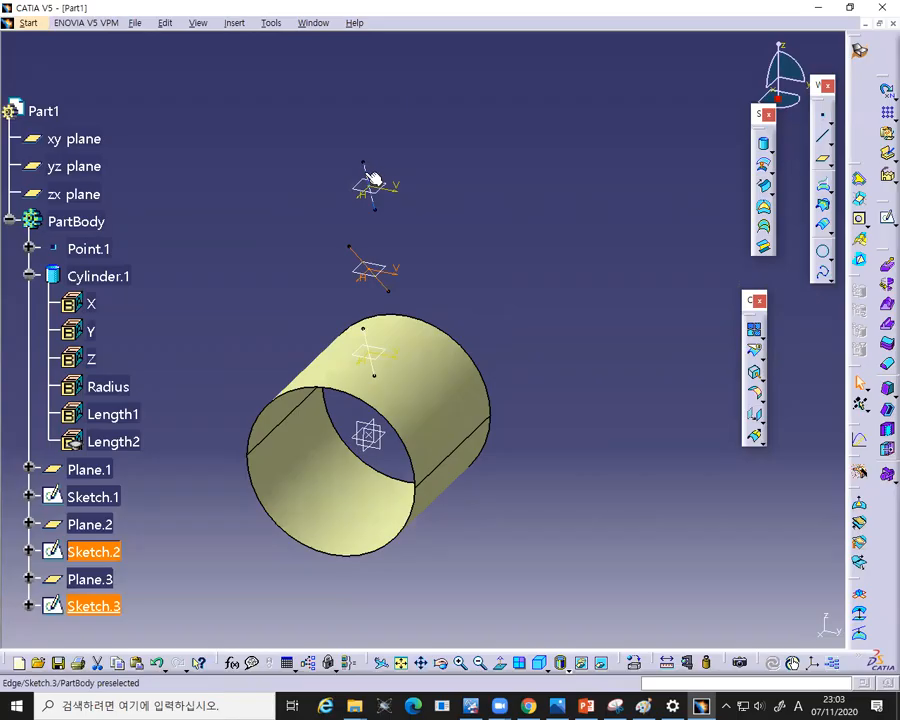
- Open the tip section sketch on the 150 mm plane and set the section line's angle to 60°
double_click(372, 178)
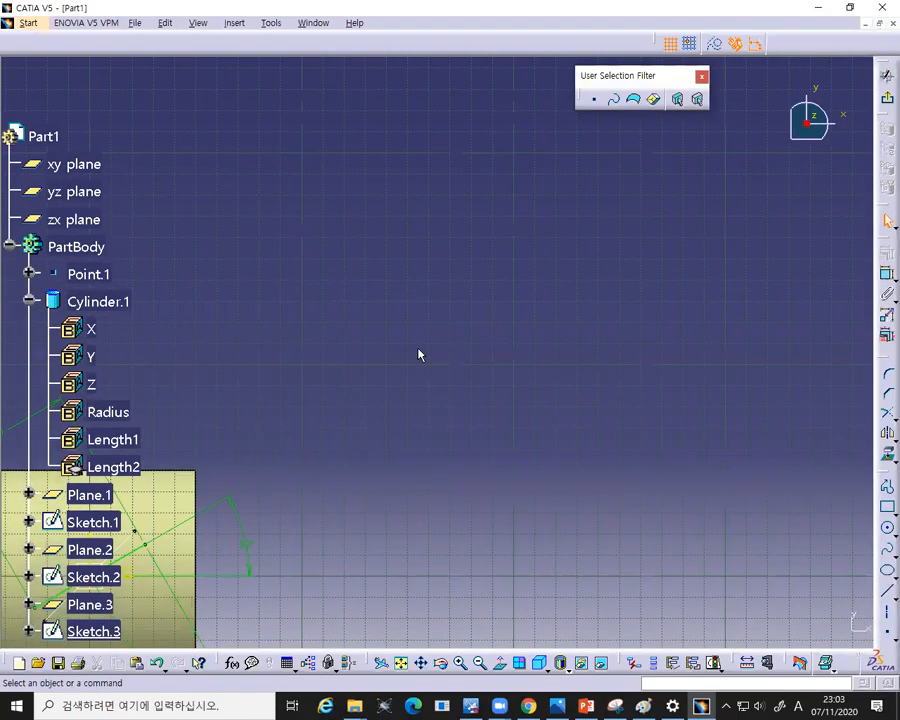
double_click(587, 404)
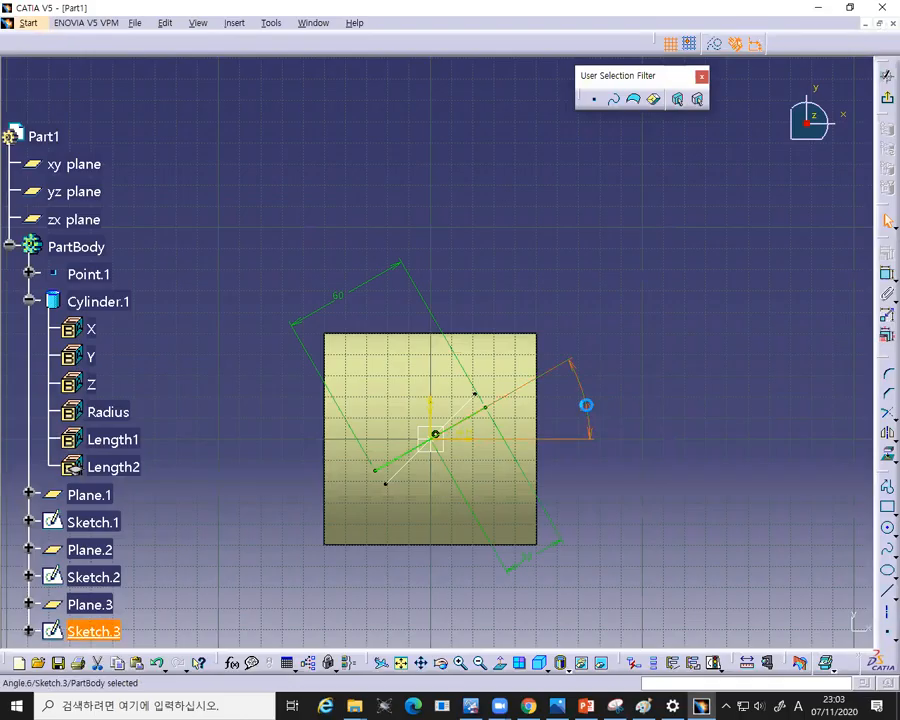
type("60")
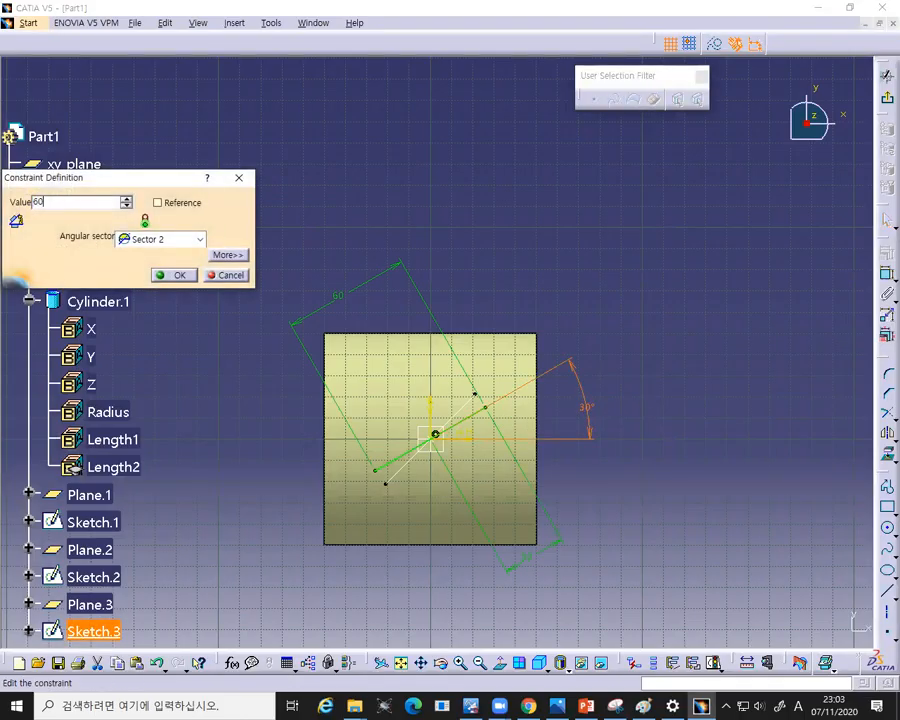
left_click(183, 276)
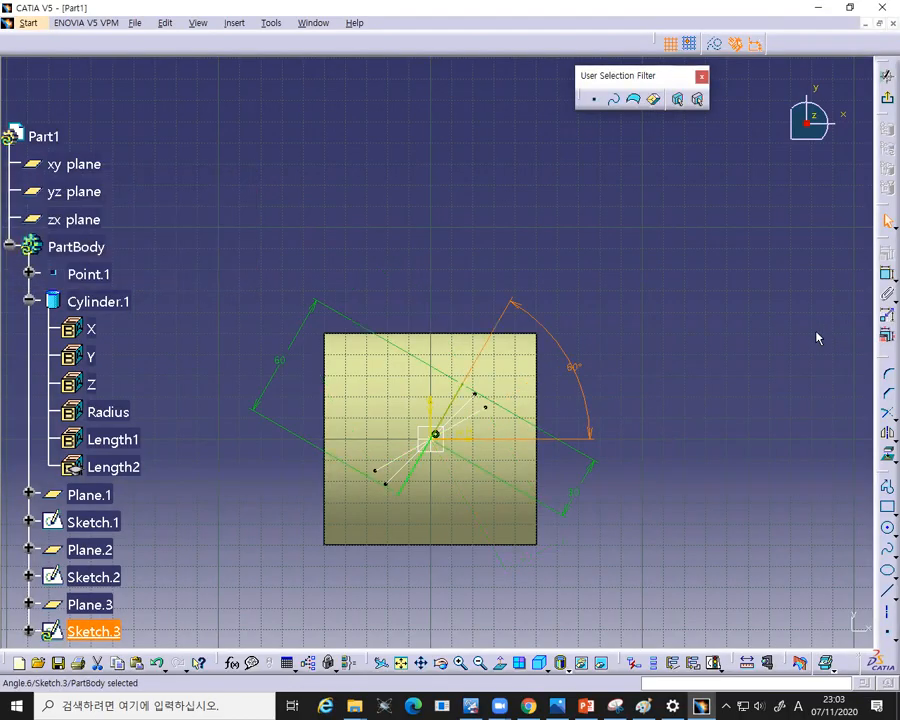
left_click(774, 328)
double_click(574, 366)
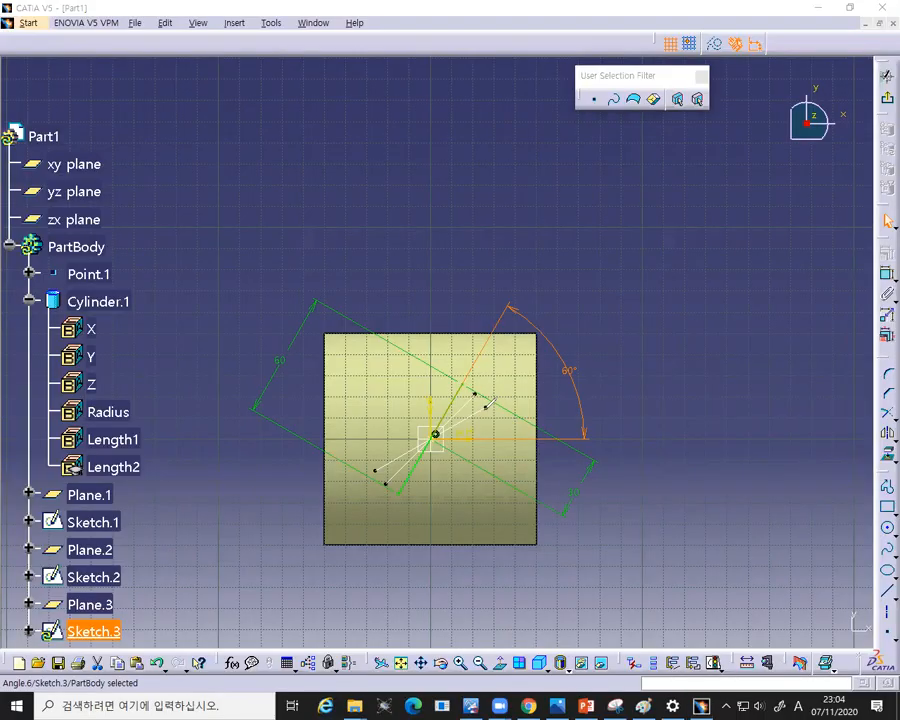
- Compare the overlaid hub, centre and tip section lines and examine the blade length dimension in the tip sketch
left_click_drag(463, 420, 380, 466)
left_click_drag(474, 394, 410, 470)
left_click_drag(461, 385, 407, 488)
key("Escape")
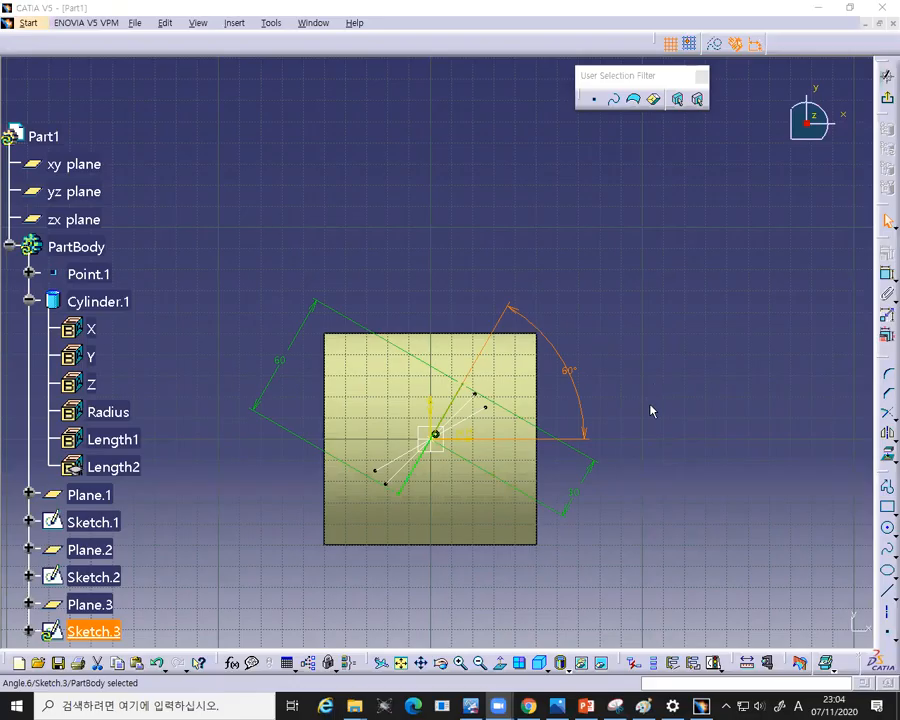
left_click(655, 370)
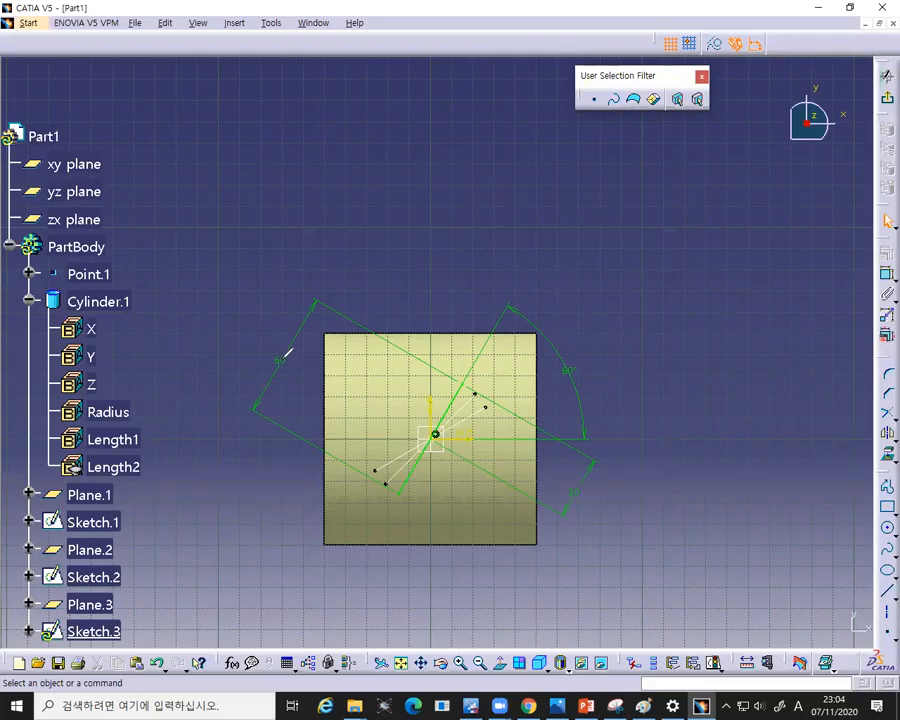
mouse_move(288, 350)
left_mouse_down()
mouse_move(284, 364)
mouse_move(288, 343)
left_mouse_up()
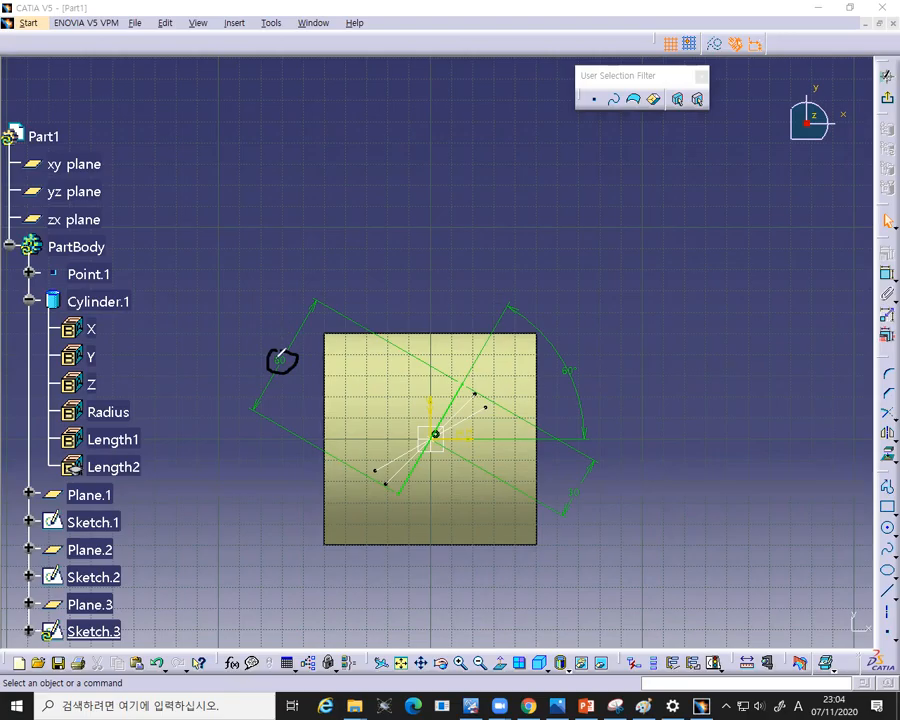
left_click_drag(277, 350, 290, 352)
left_click(260, 52)
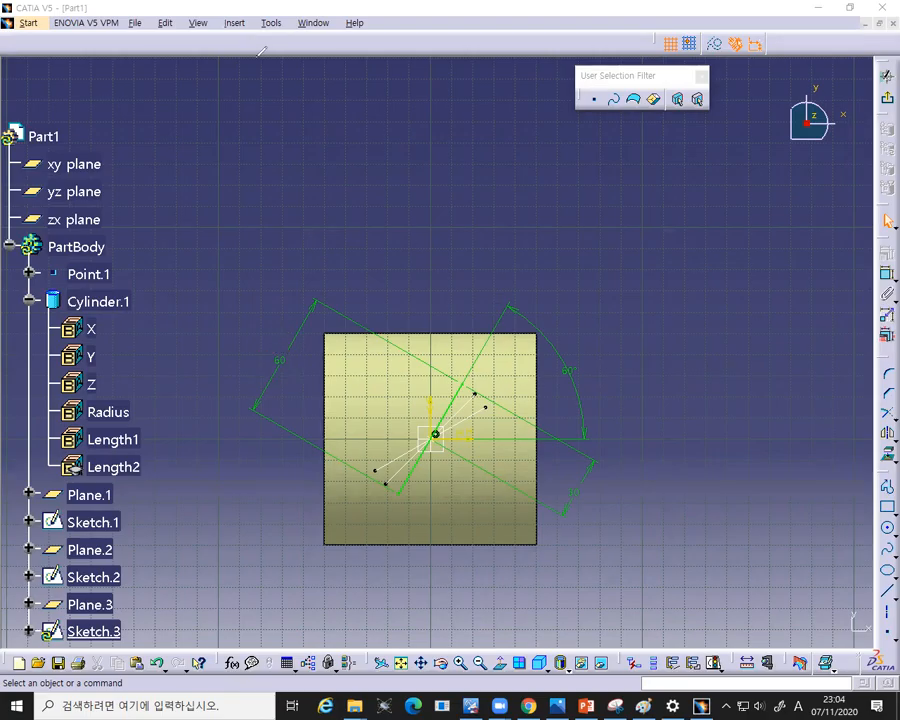
- Exit the tip section sketch and check the hub, centre and tip section lines above the hub cylinder one by one
left_click(880, 106)
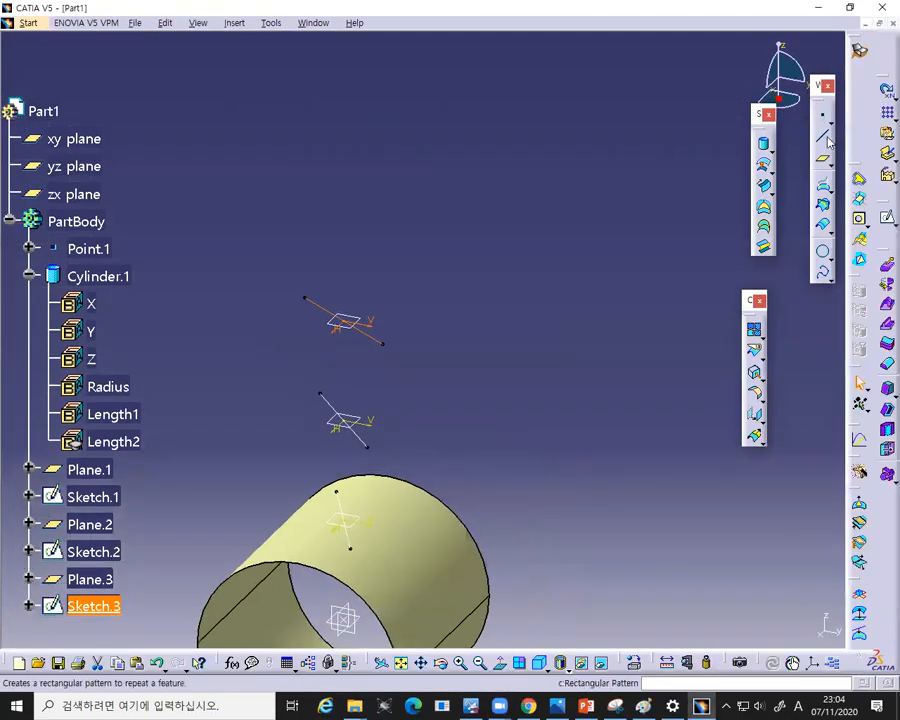
mouse_move(632, 324)
middle_mouse_down()
mouse_move(626, 300)
mouse_move(674, 208)
mouse_move(668, 218)
middle_mouse_up()
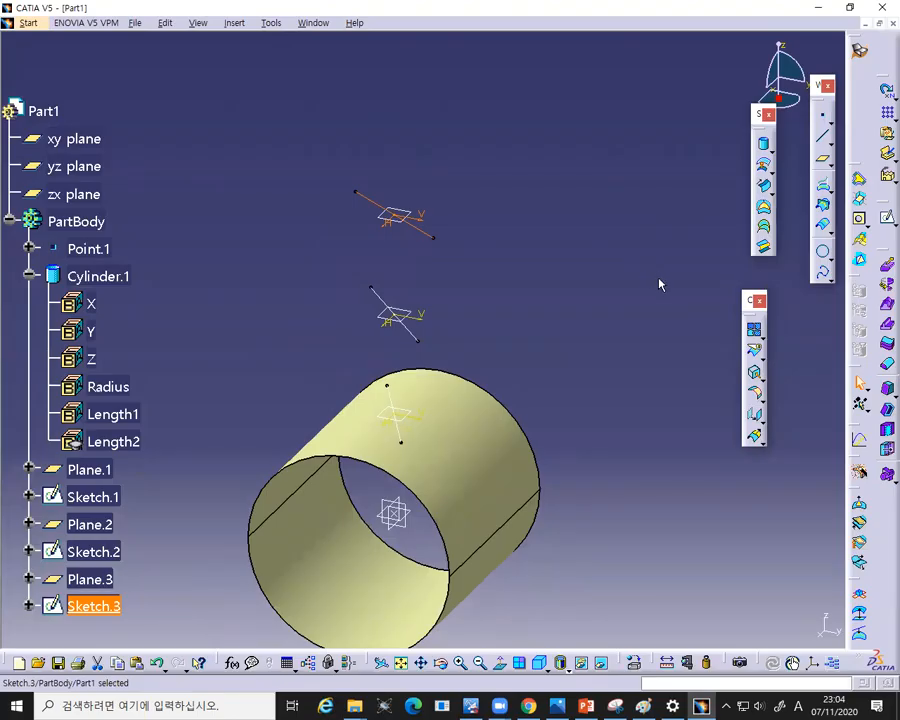
left_click(401, 432)
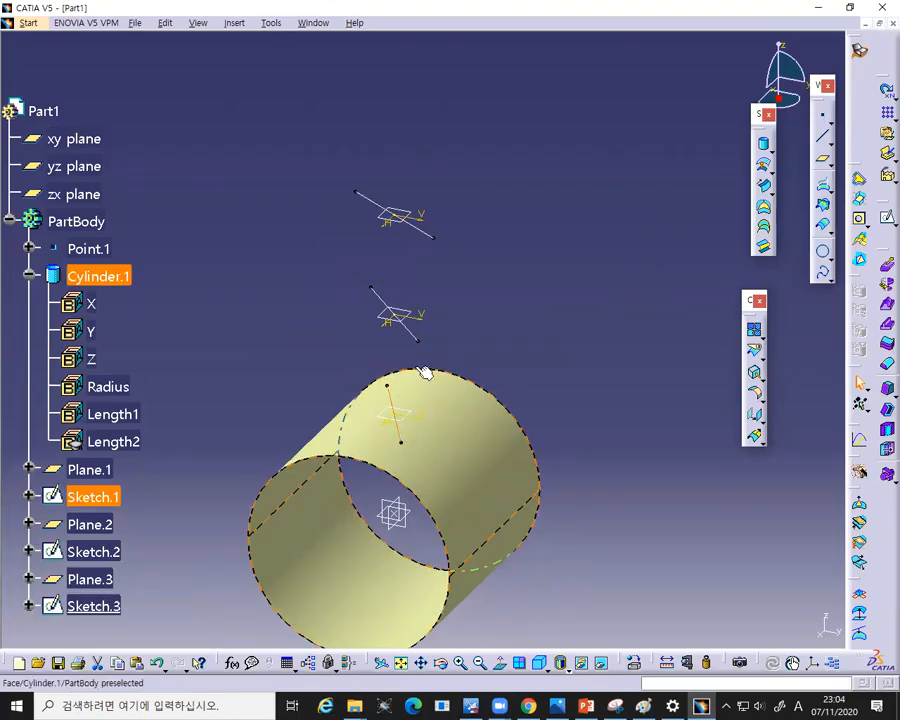
double_click(468, 449)
left_click(504, 339)
left_click(412, 330)
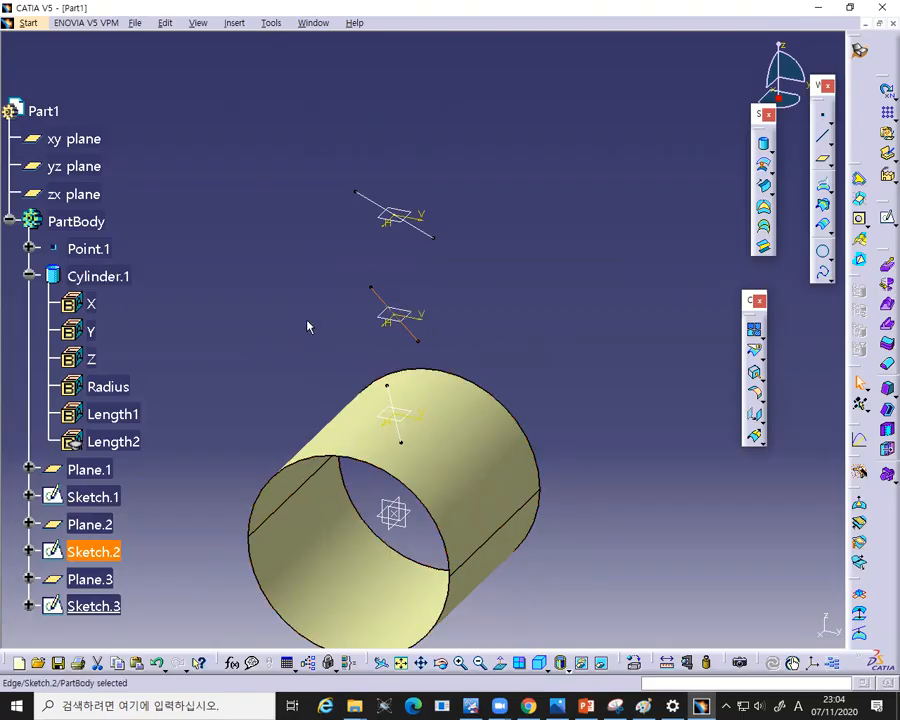
left_click(442, 259)
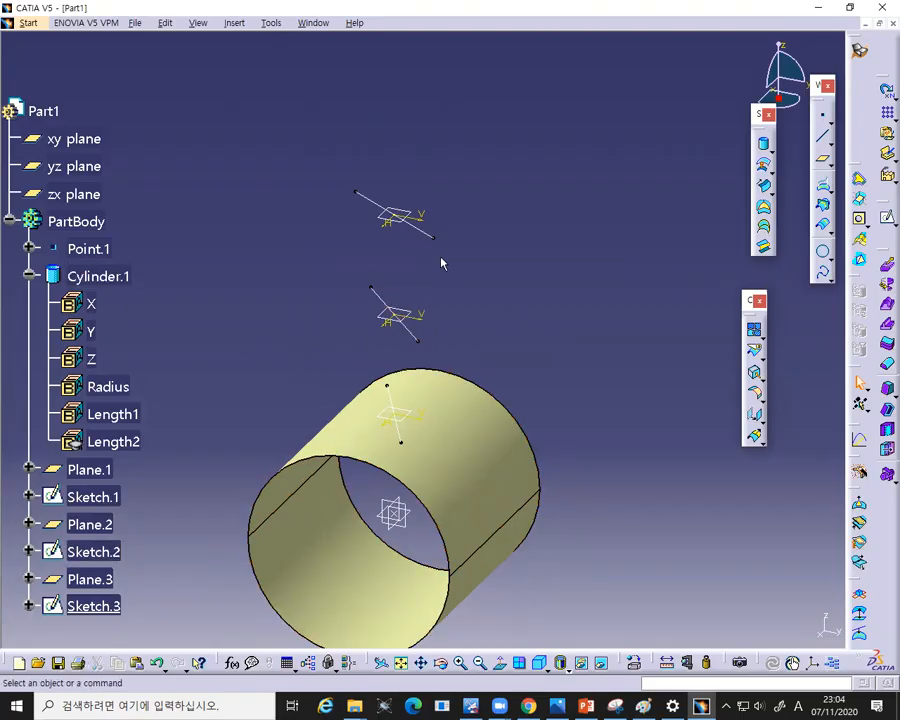
left_click(428, 236)
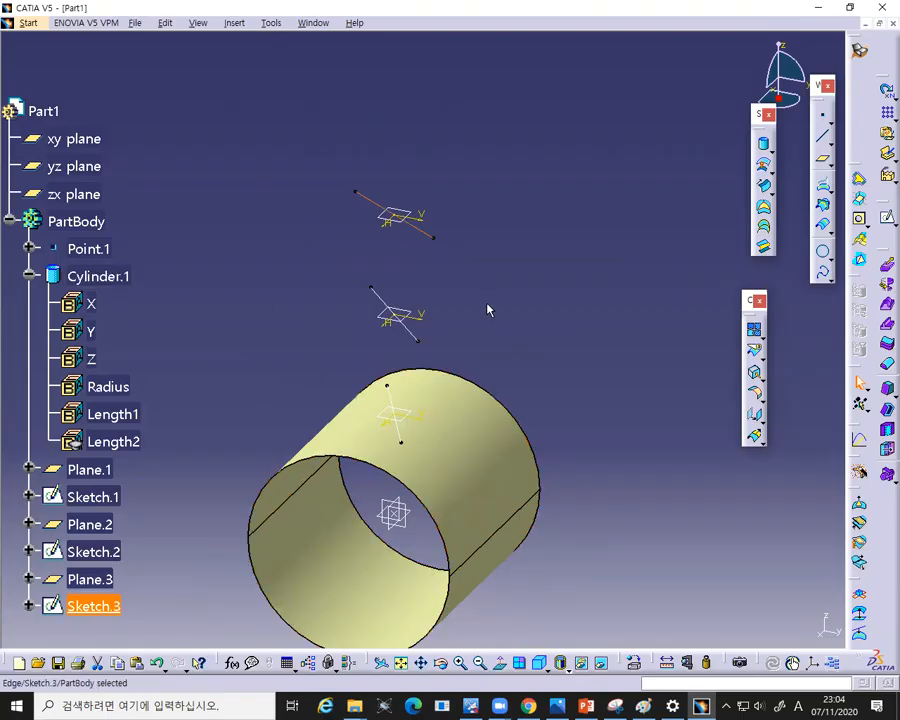
middle_click_drag(492, 297, 508, 261)
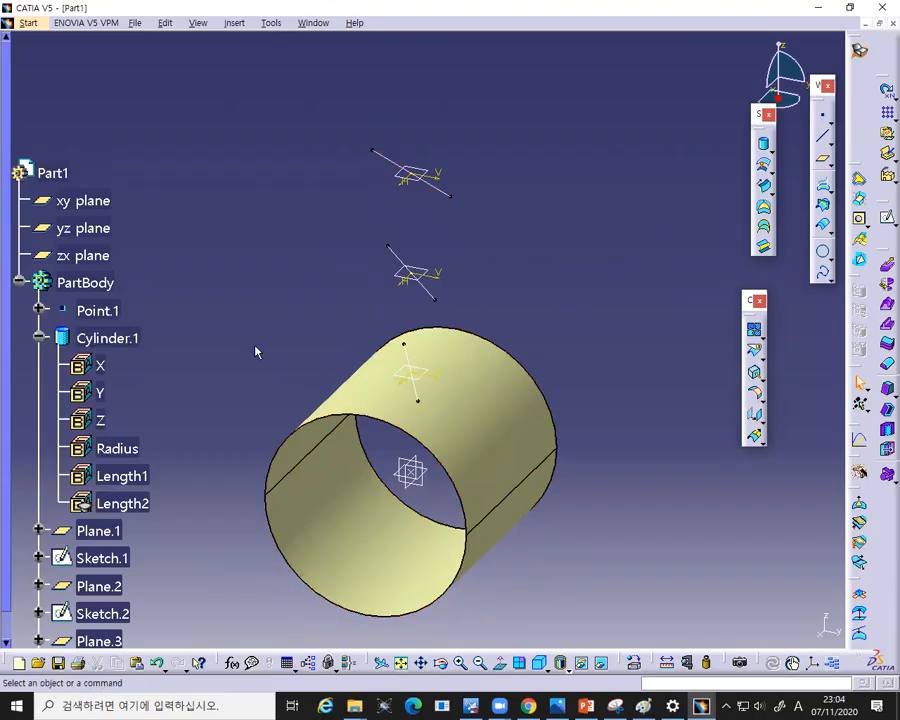
- Create a cylinder surface centred on Point.1 along the X component, with a 100 mm radius and 50 mm length each way
left_click(766, 147)
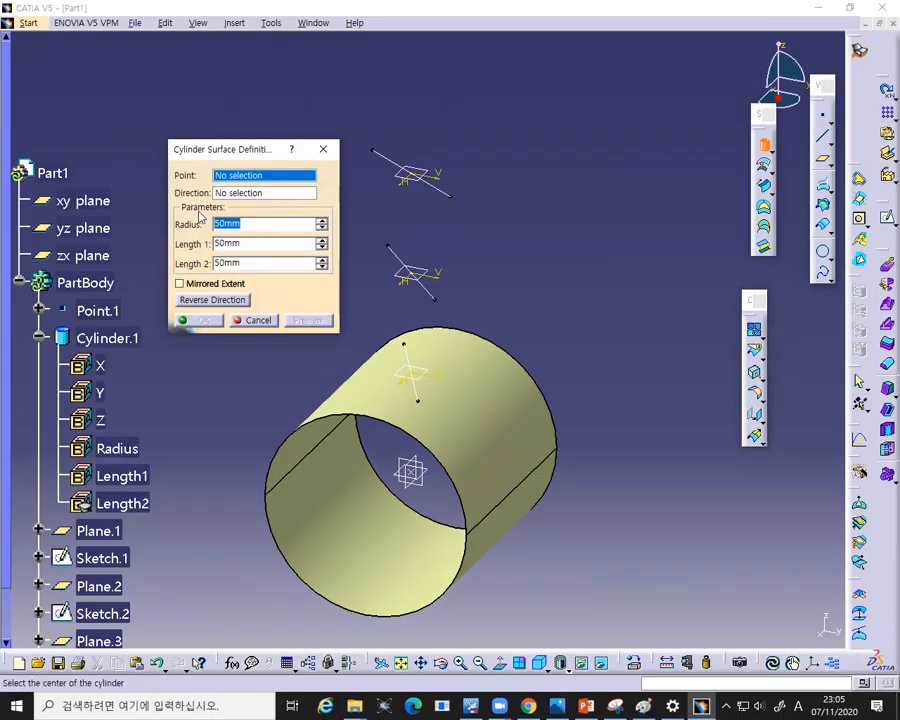
left_click(410, 471)
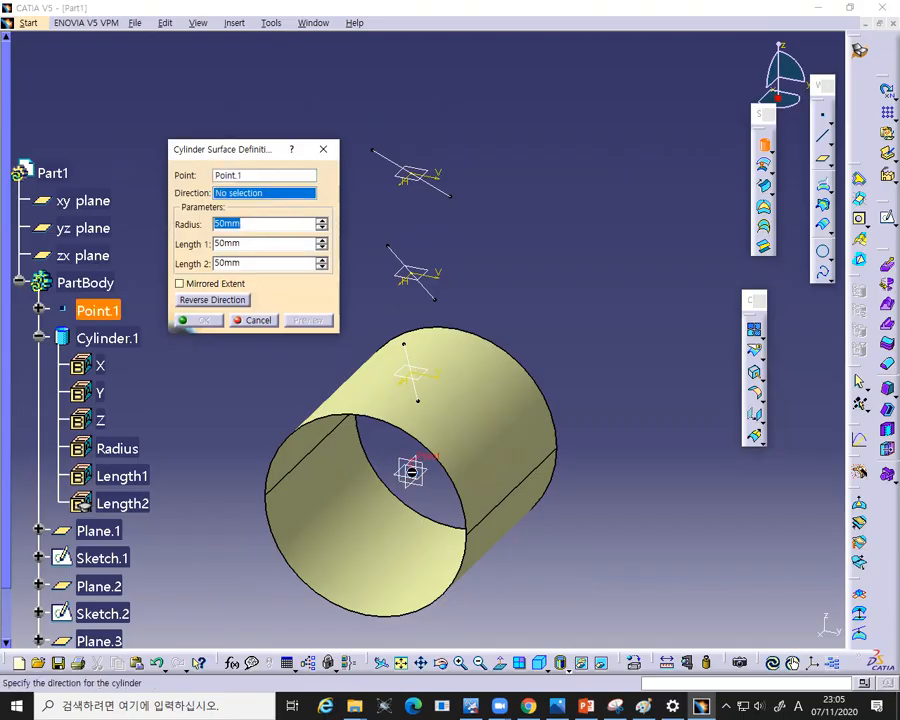
right_click(238, 200)
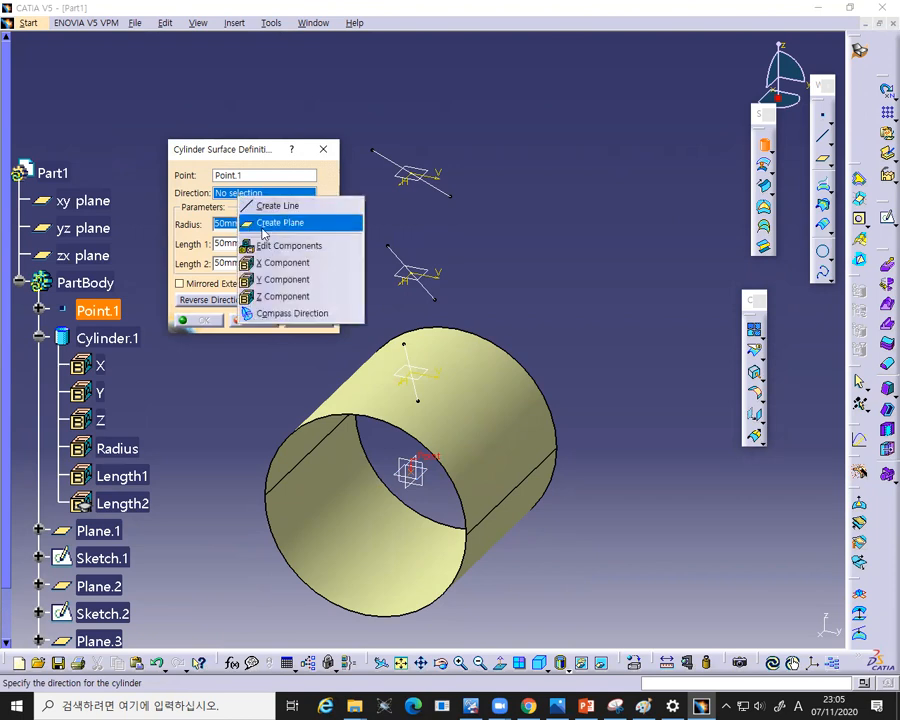
left_click(258, 262)
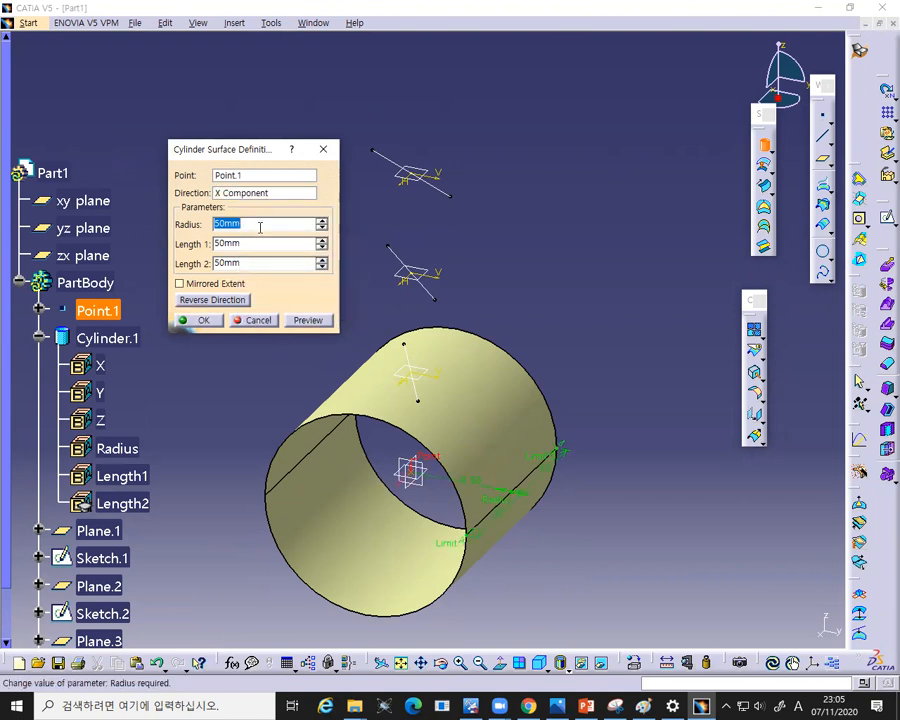
type("100")
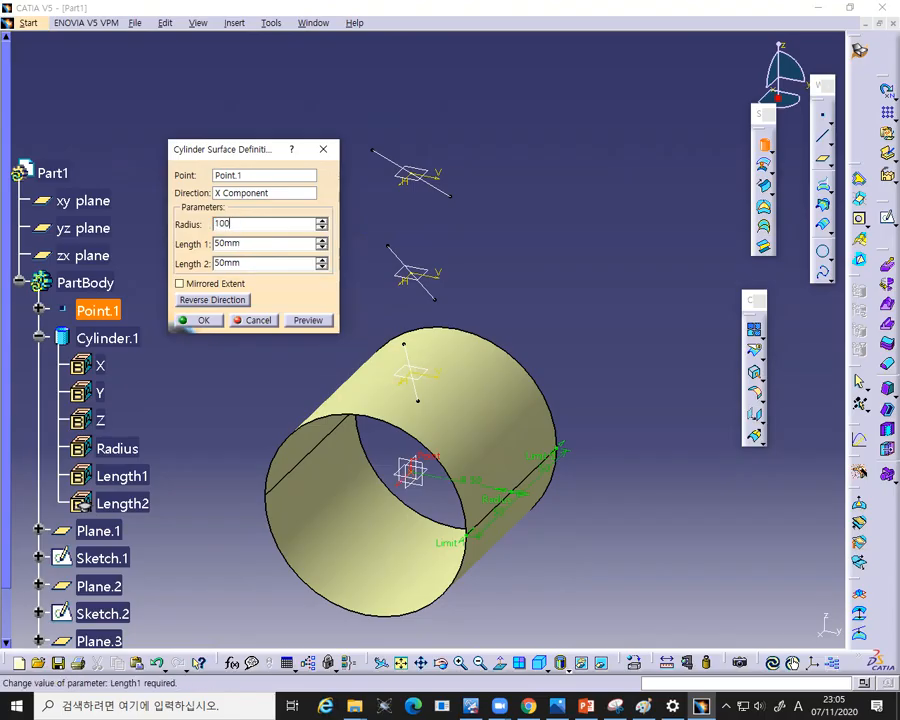
left_click(203, 321)
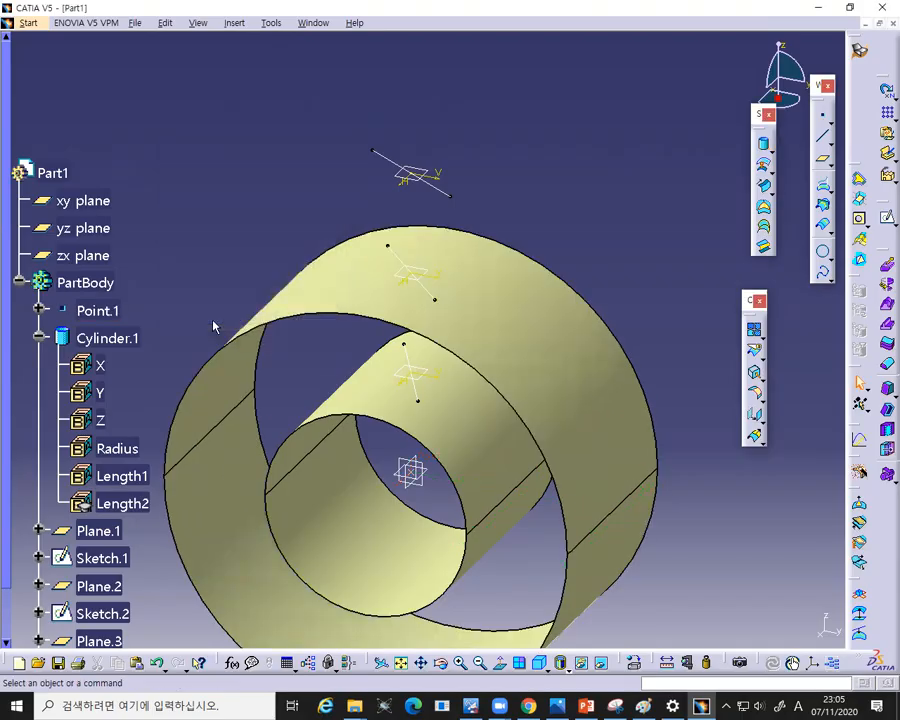
- Create a cylinder surface centred on Point.1 along the X component, with a 150 mm radius and 50 mm length each way
middle_click_drag(558, 181, 550, 206)
left_click(434, 216)
left_click(764, 147)
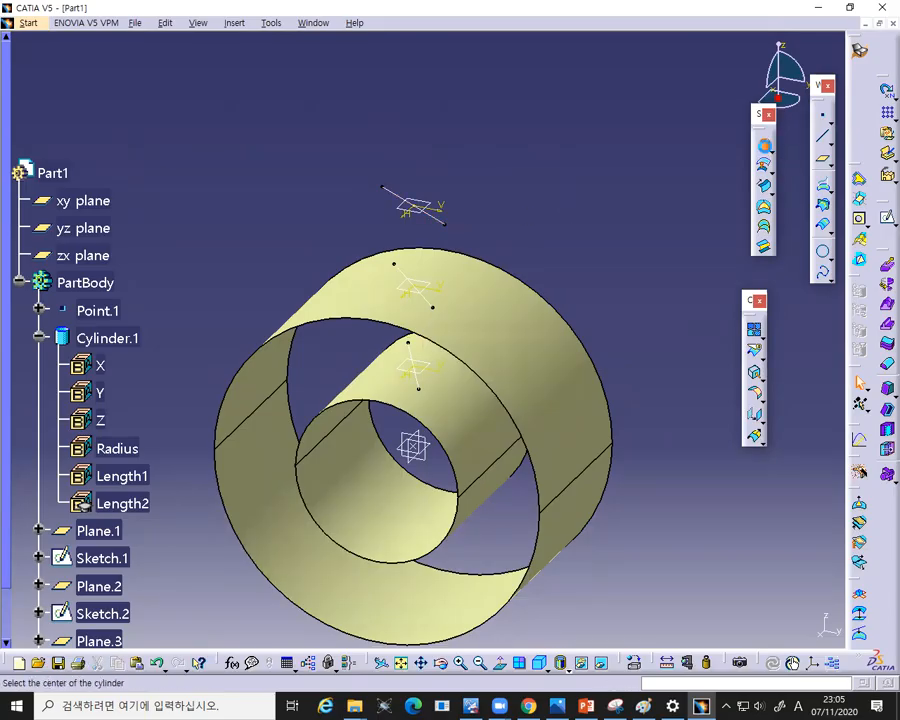
type("150")
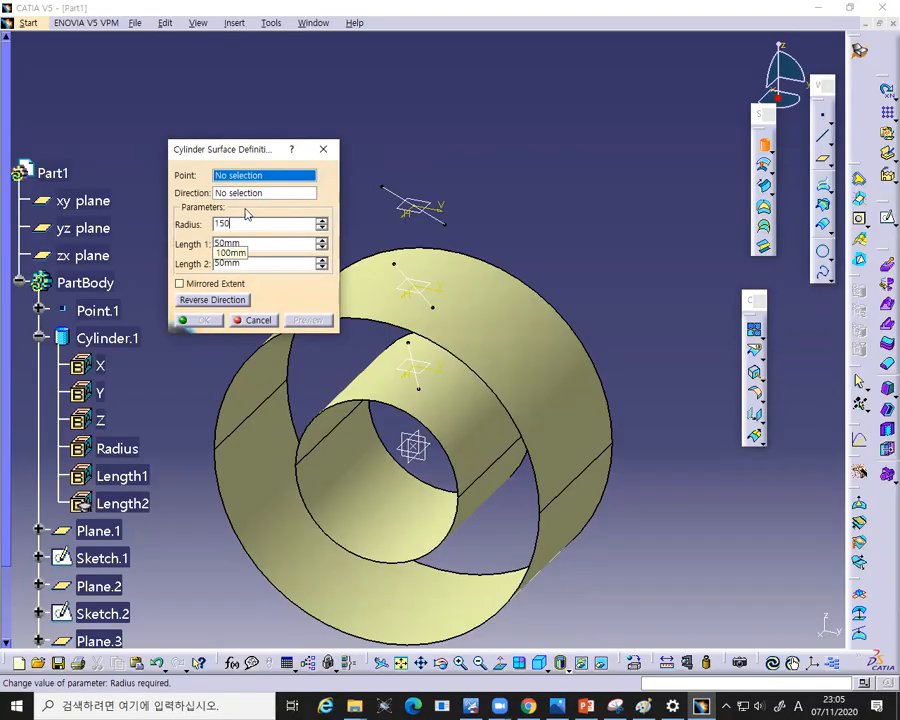
left_click(236, 178)
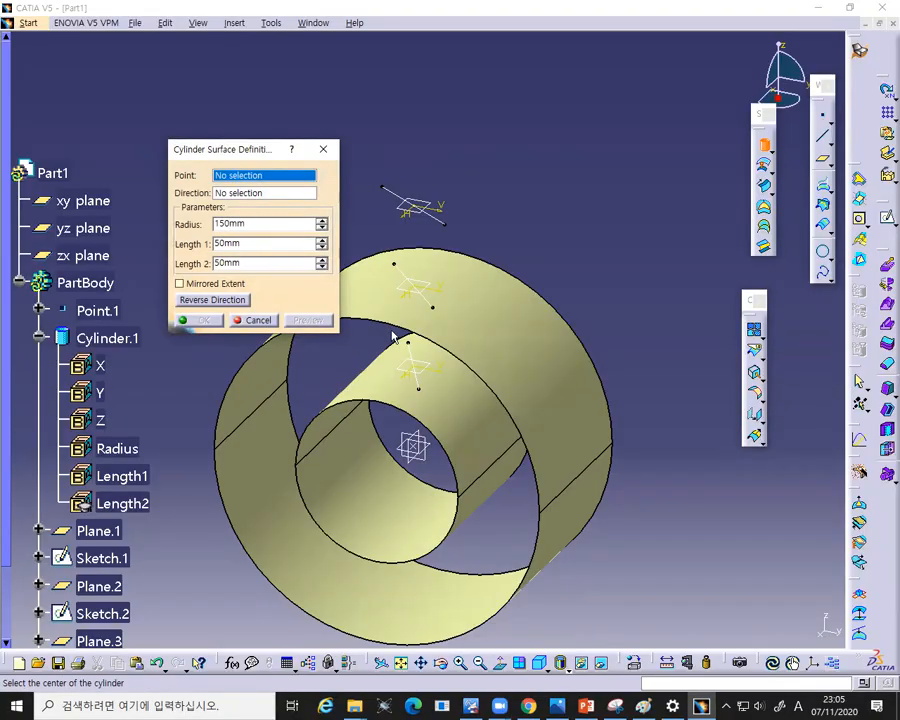
left_click(412, 446)
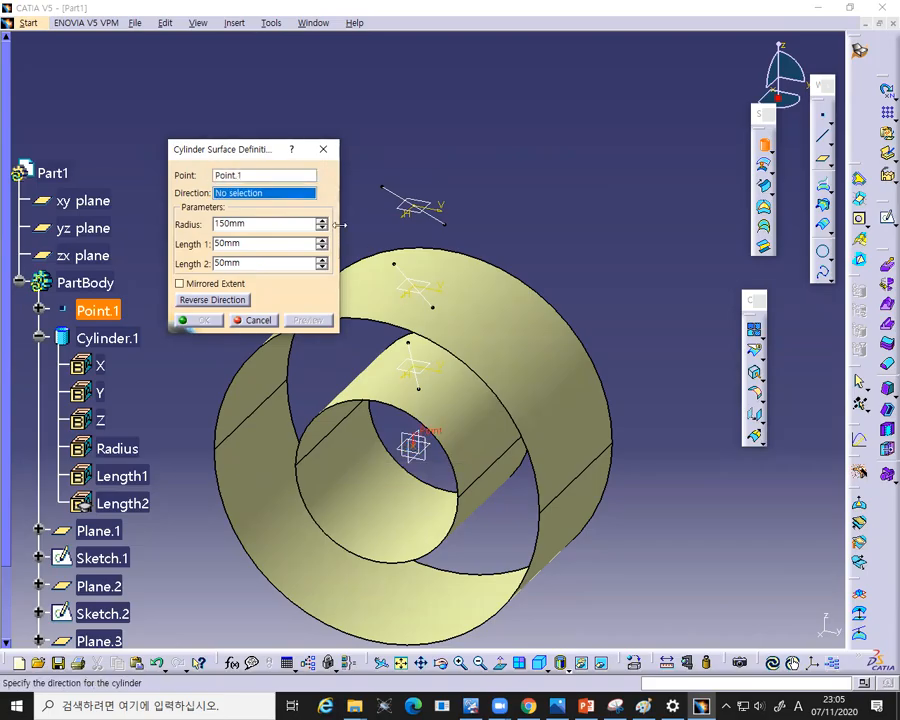
right_click(240, 195)
left_click(275, 258)
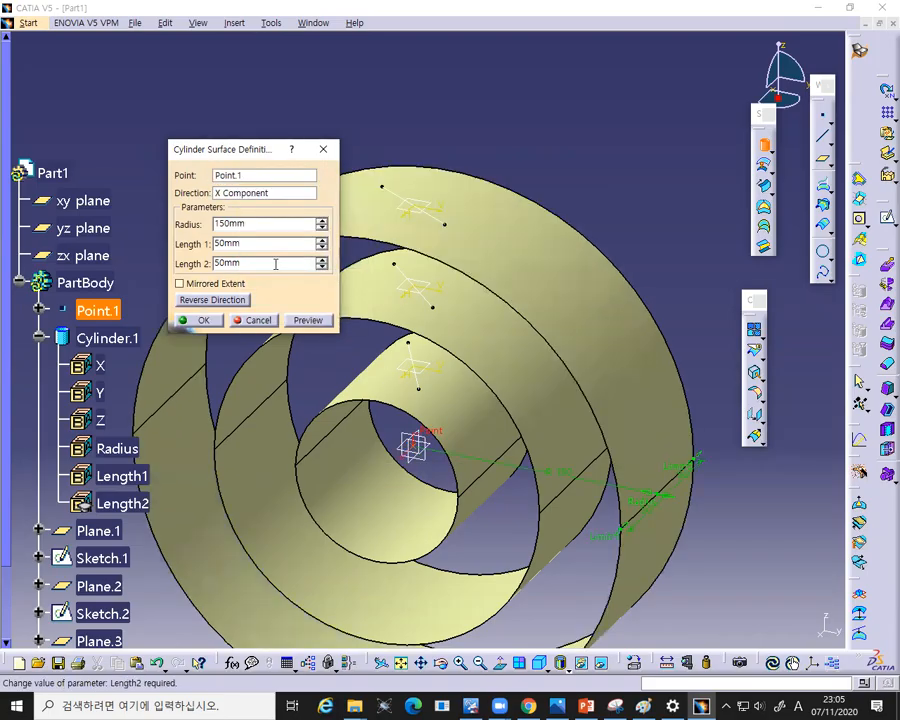
left_click(222, 243)
left_click(196, 320)
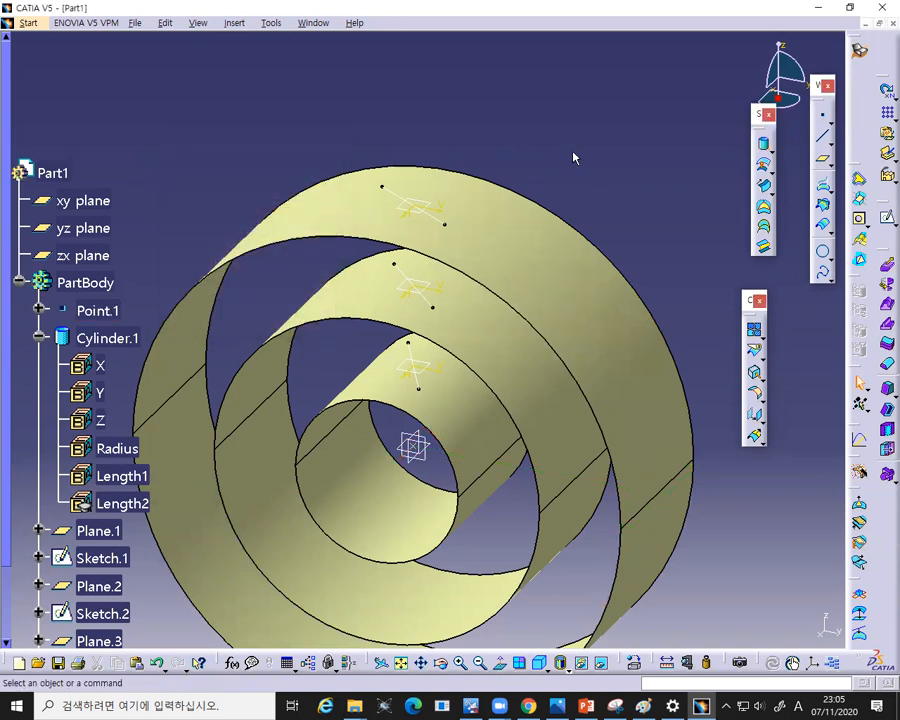
- Collapse Cylinder.1 in the tree and project Sketch.1 onto Cylinder.1 with the Normal projection type
middle_click_drag(577, 135, 580, 156)
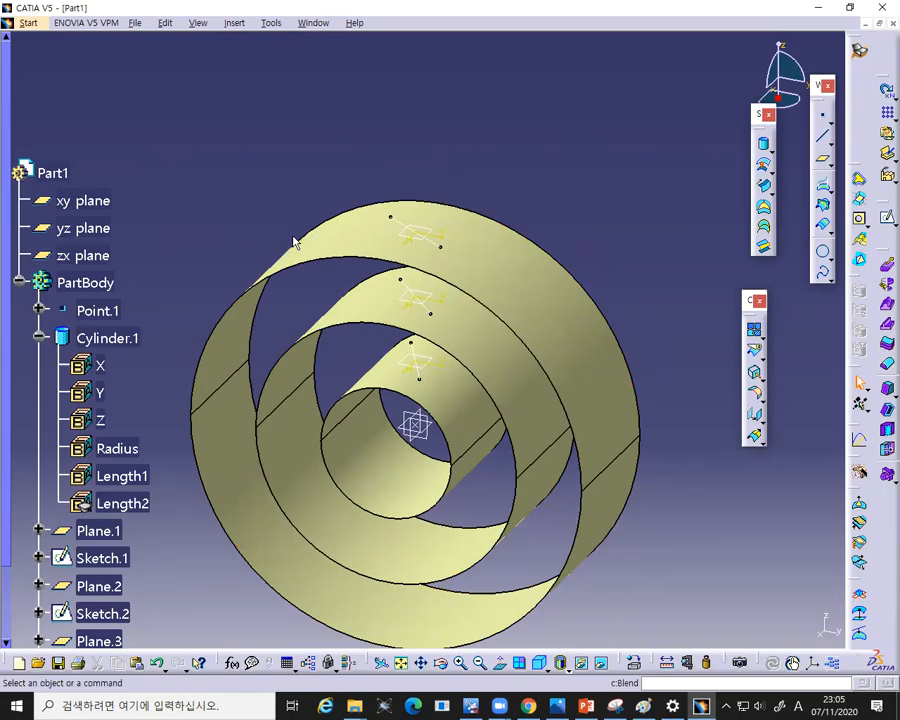
left_click(40, 338)
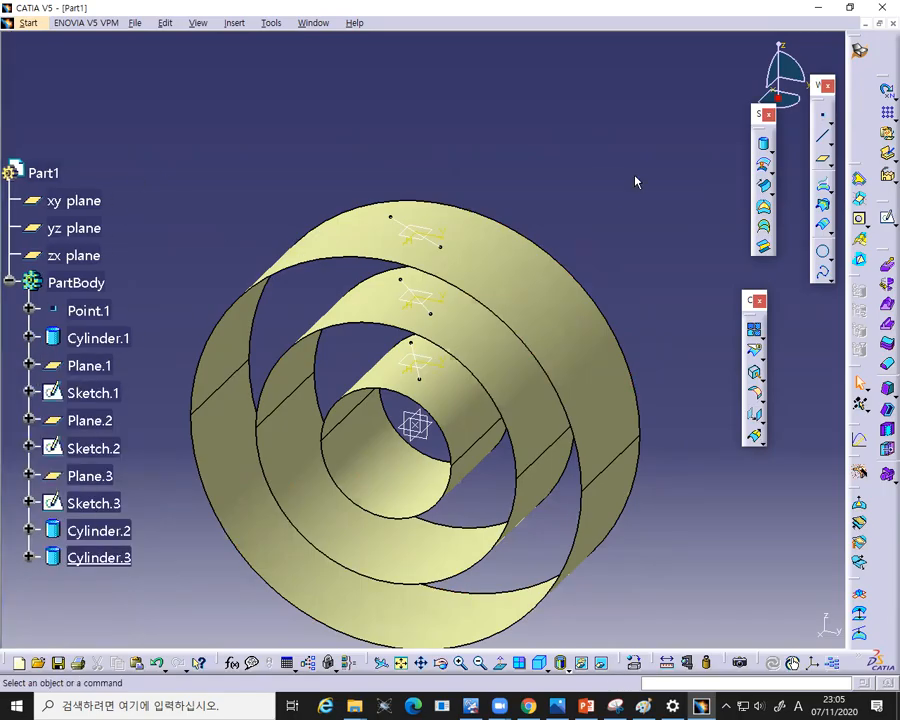
left_click(824, 194)
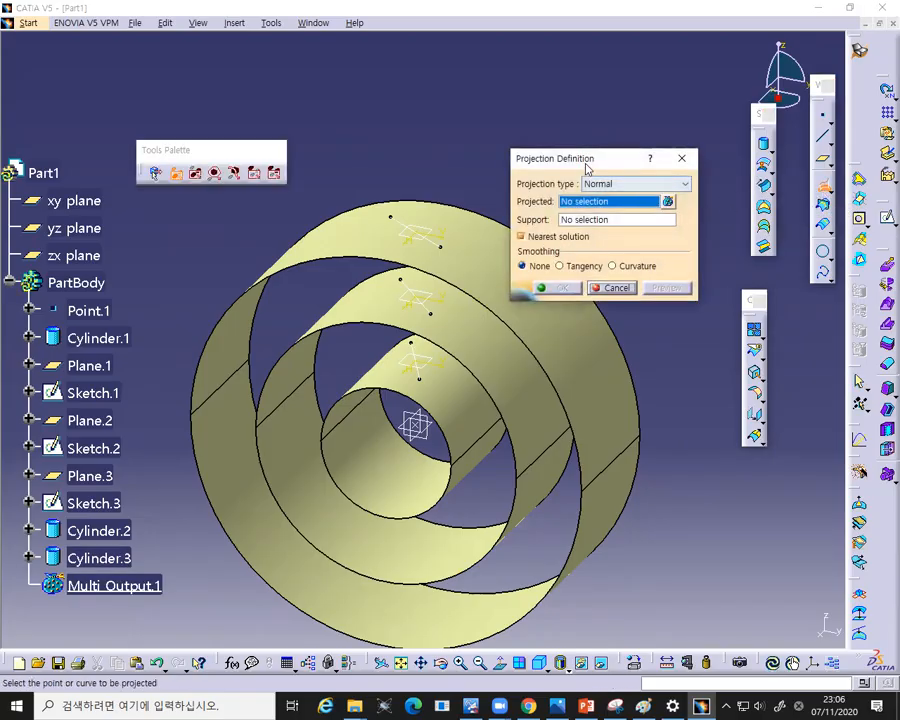
left_click_drag(570, 158, 652, 128)
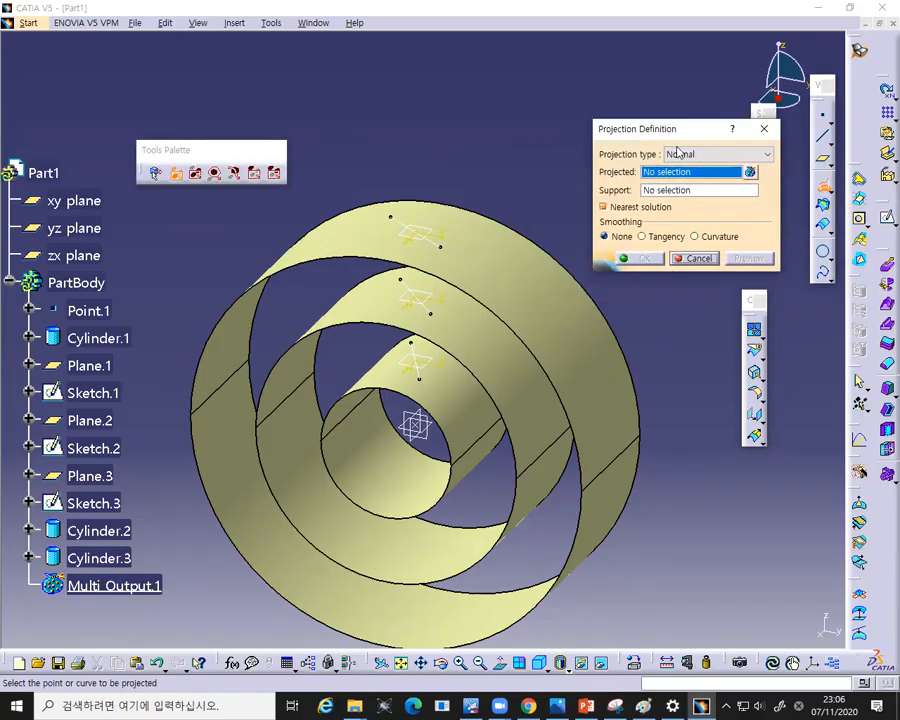
left_click(412, 367)
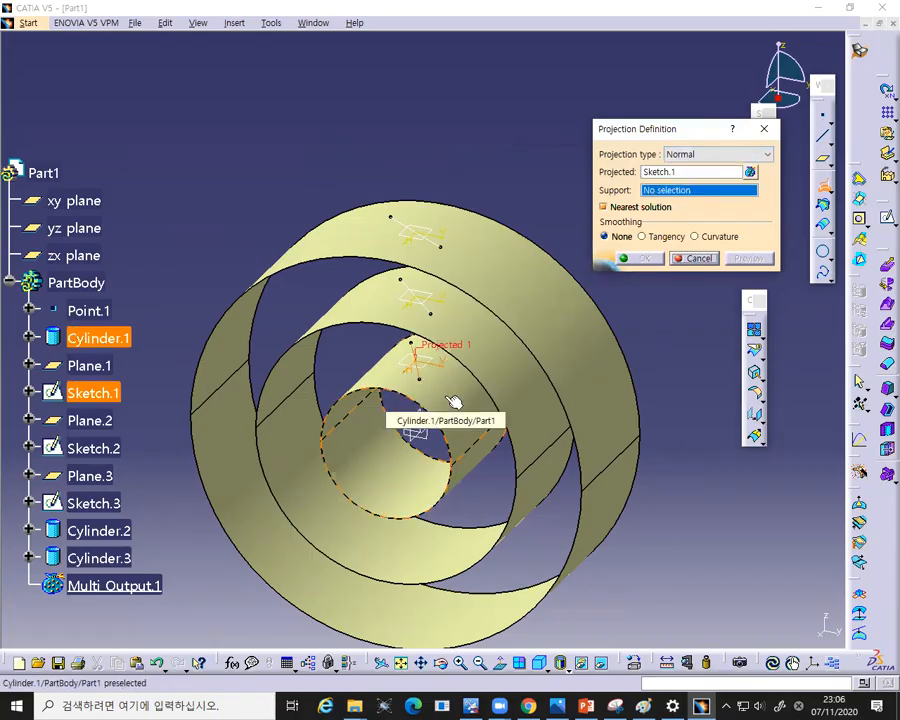
left_click(448, 397)
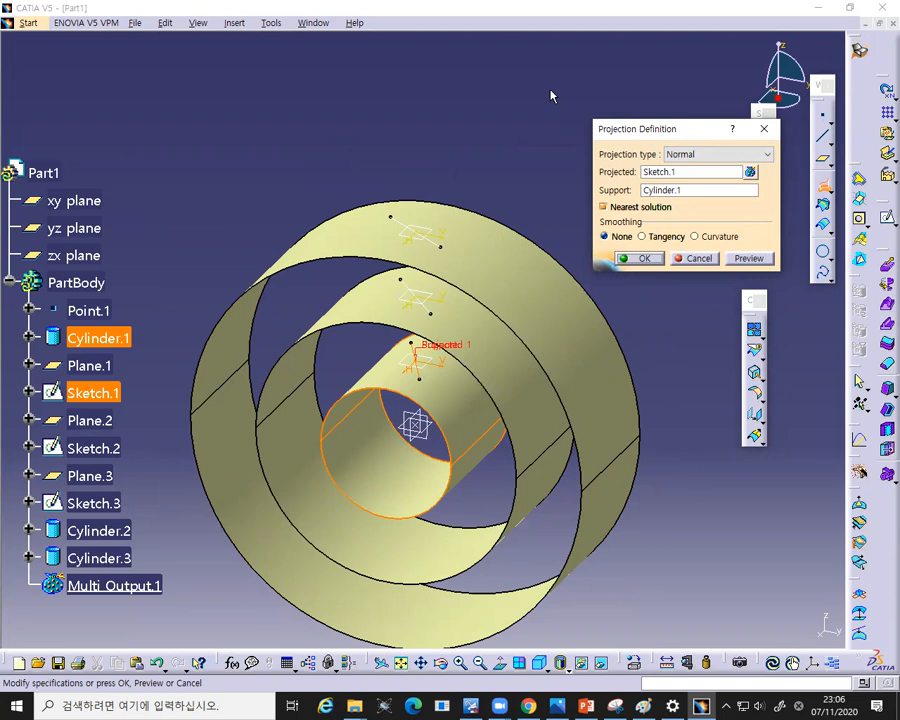
mouse_move(660, 166)
left_mouse_down()
mouse_move(640, 174)
mouse_move(692, 181)
left_mouse_up()
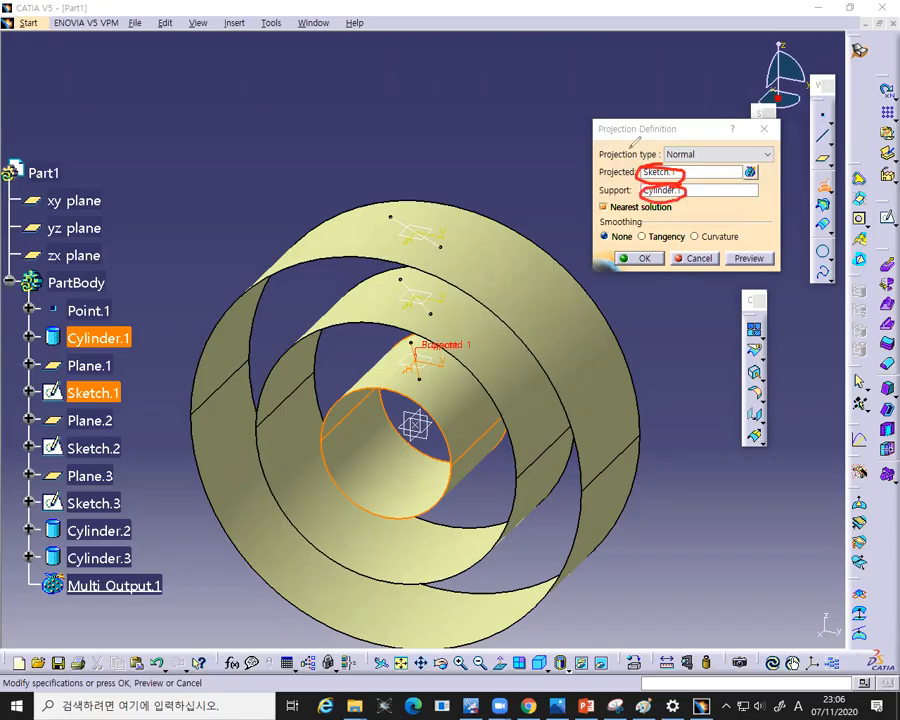
left_click(446, 99)
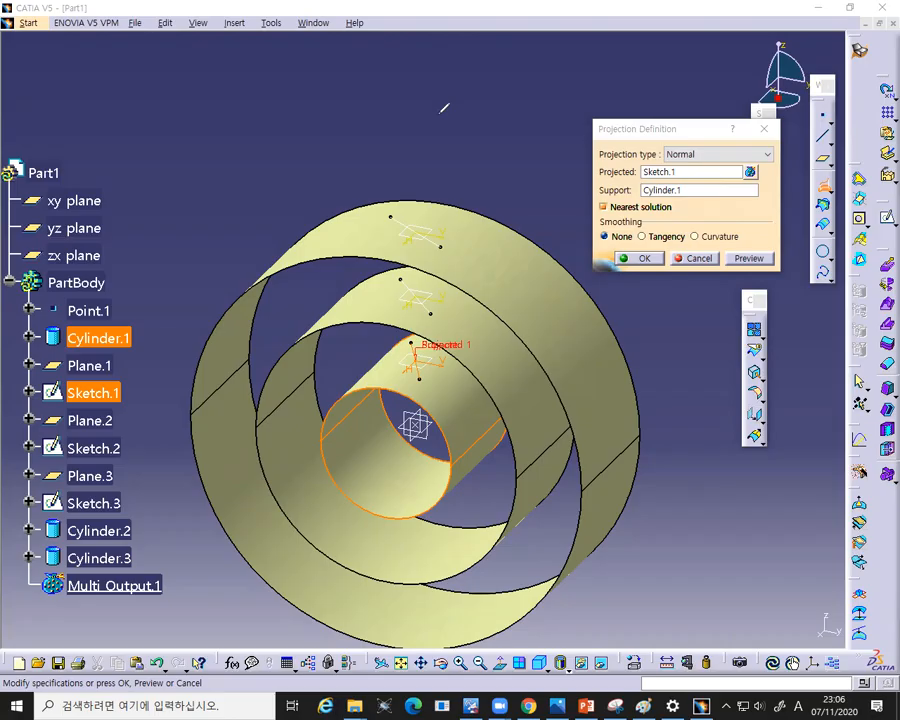
left_click(640, 258)
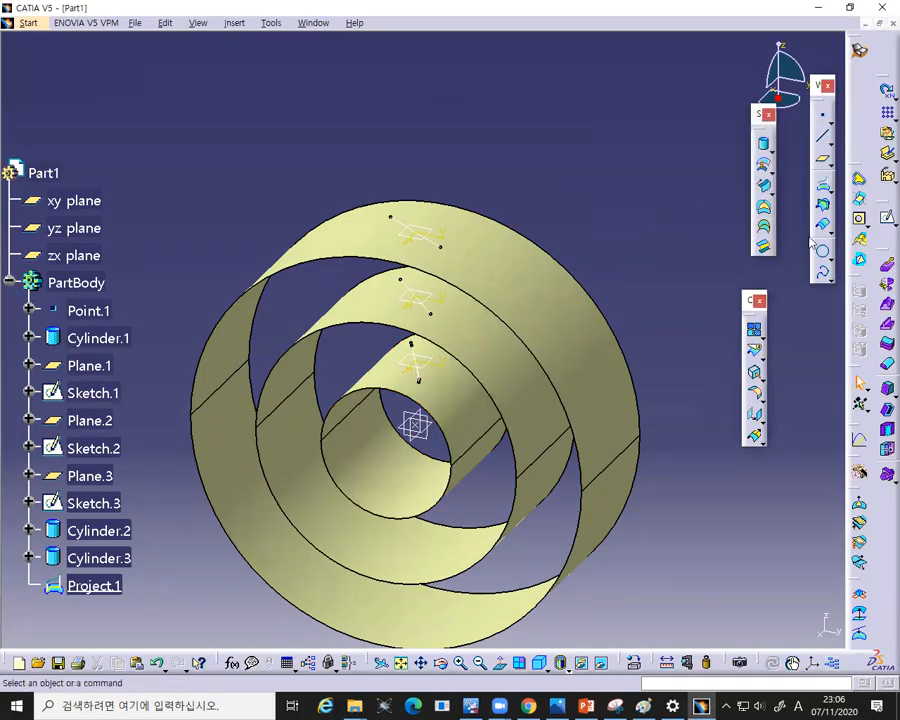
- Project the centre section, Sketch.2, normal onto the 100 mm radius cylinder, Cylinder.2
left_click(825, 191)
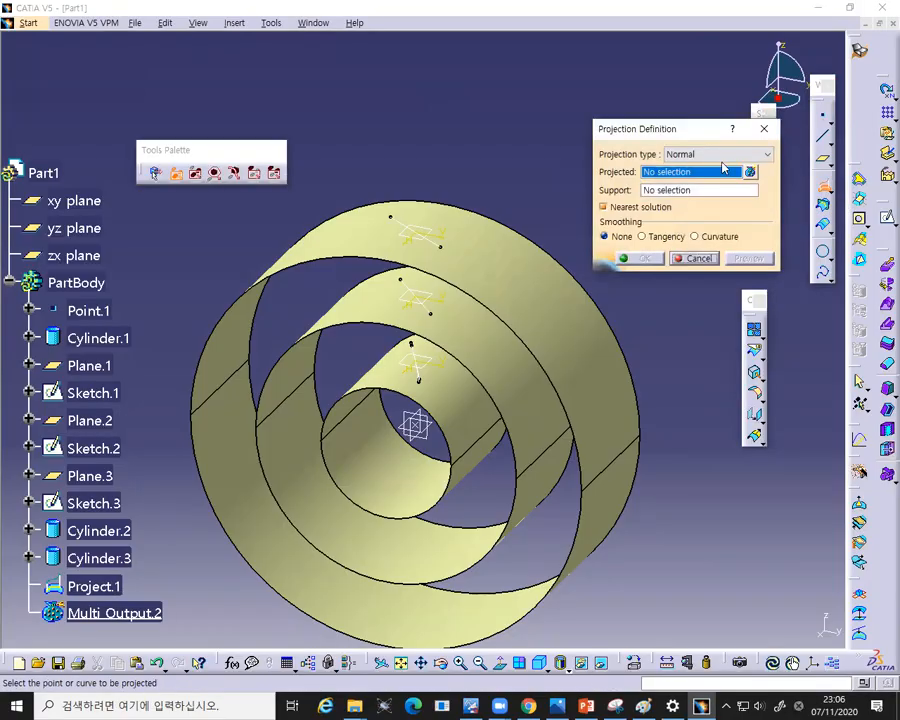
left_click(428, 304)
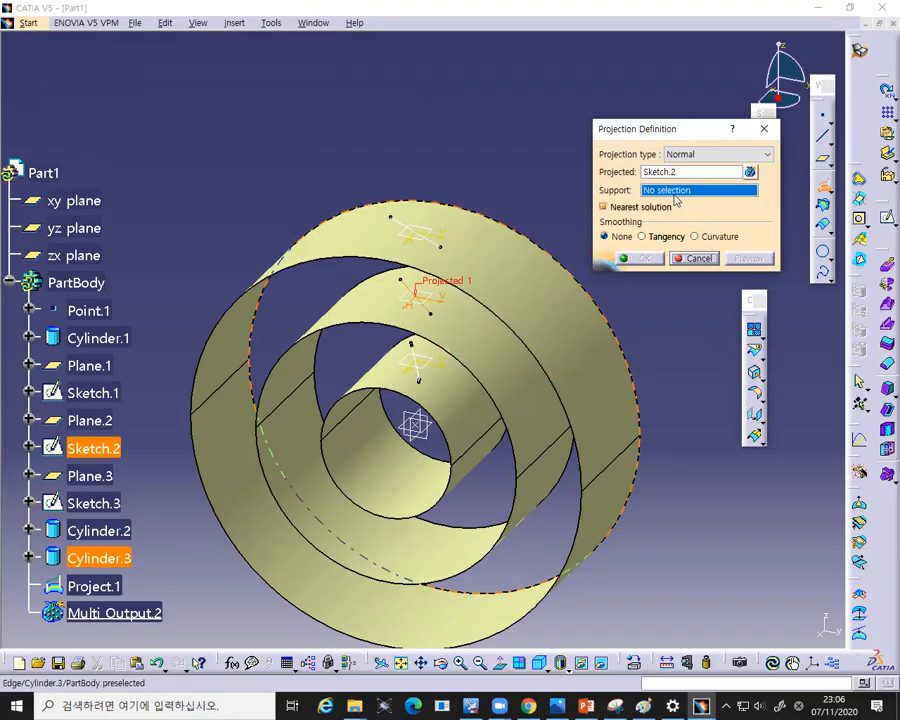
left_click(475, 347)
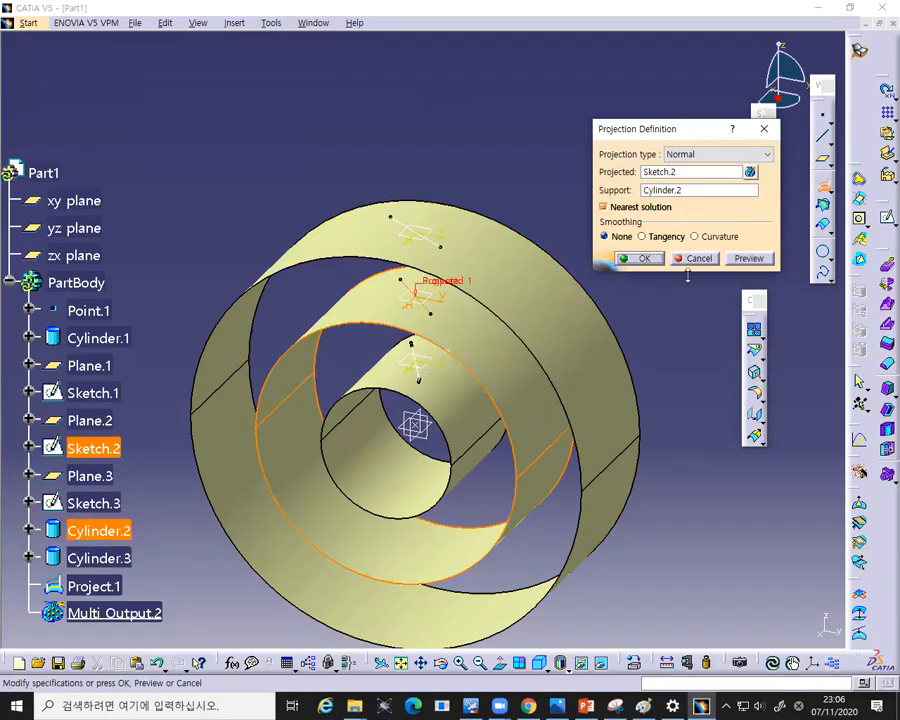
left_click(638, 258)
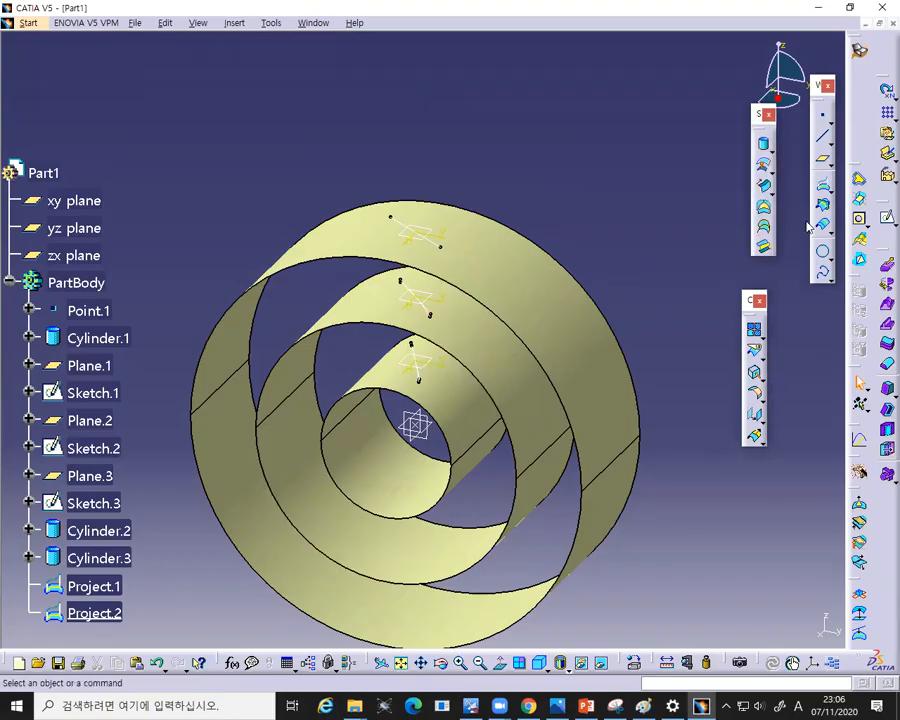
- Project the tip section, Sketch.3, normal onto the 150 mm radius cylinder, Cylinder.3
left_click(822, 186)
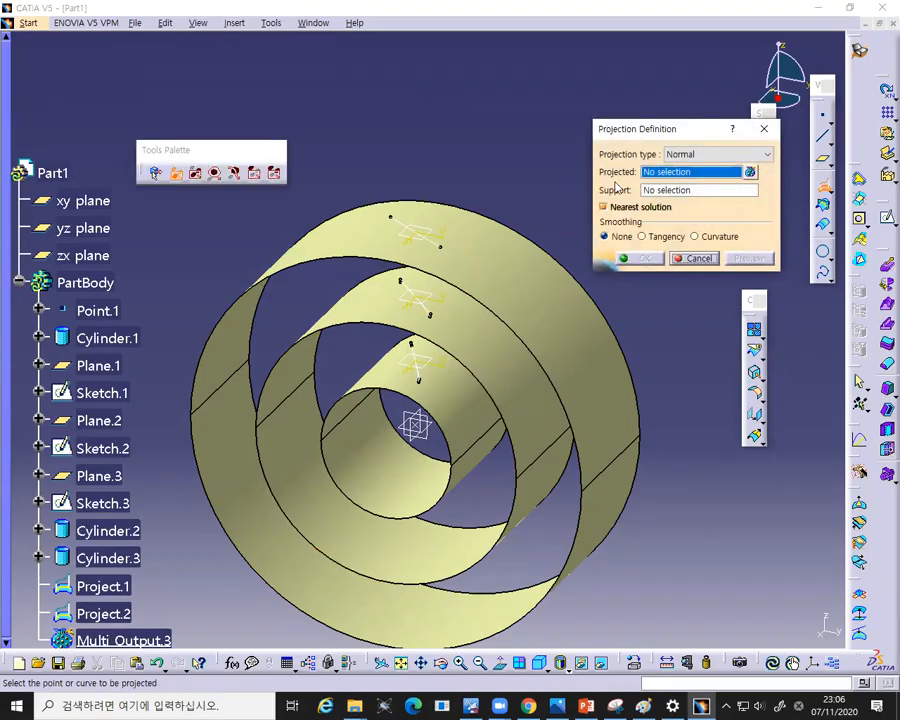
left_click(441, 253)
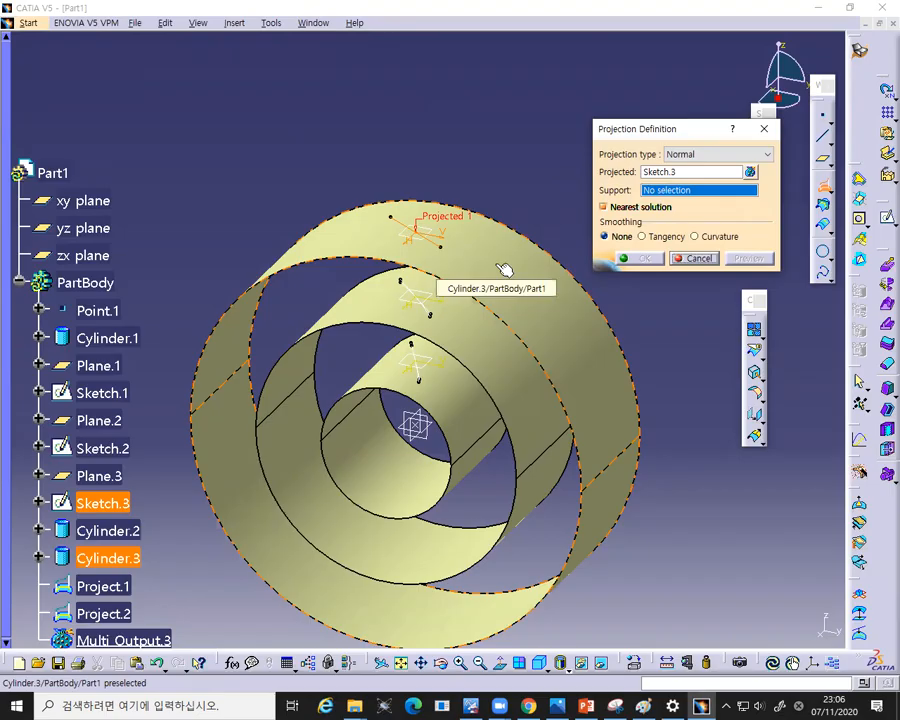
left_click(505, 270)
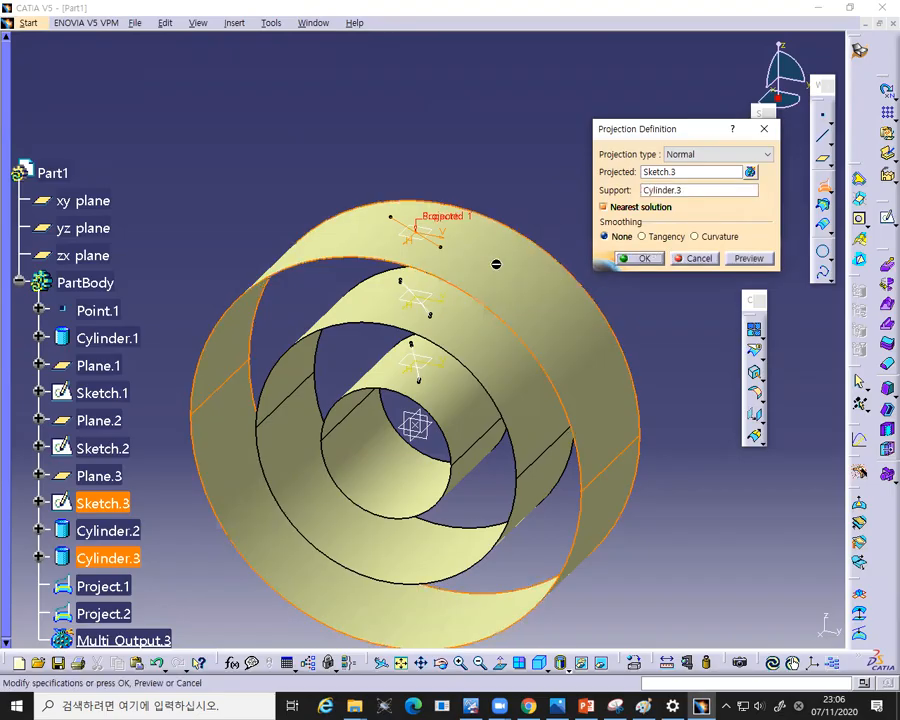
left_click(657, 262)
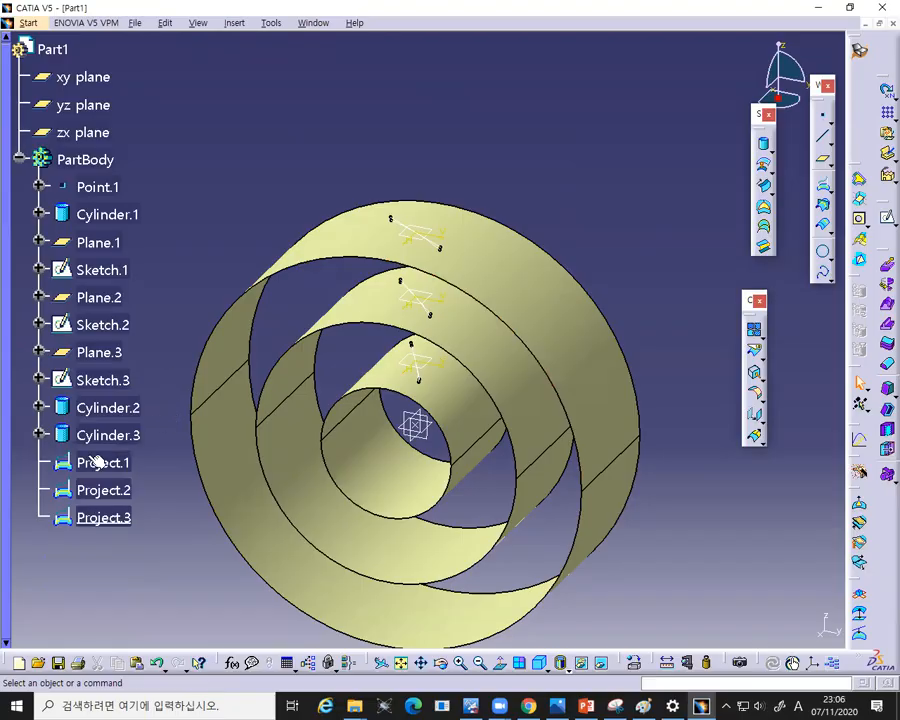
- Hide Point.1, Plane.1 to Plane.3, Sketch.1 to Sketch.3, Cylinder.2 and Cylinder.3, keeping Cylinder.1 and the three projections shown
left_click(100, 463)
left_click(108, 490)
left_click(105, 517)
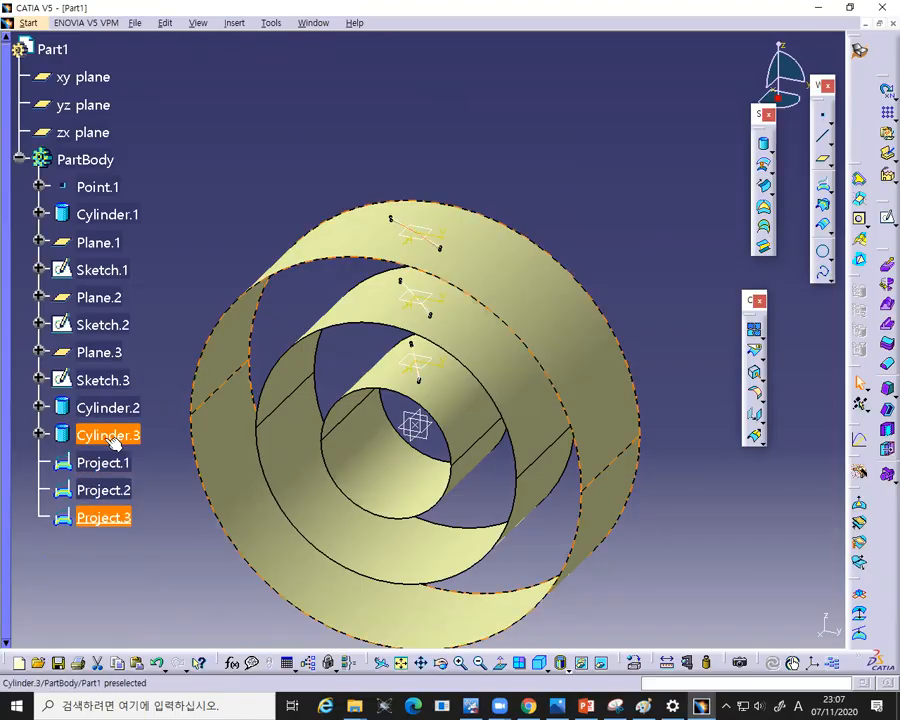
left_click(110, 435)
left_click(108, 407, "ctrl")
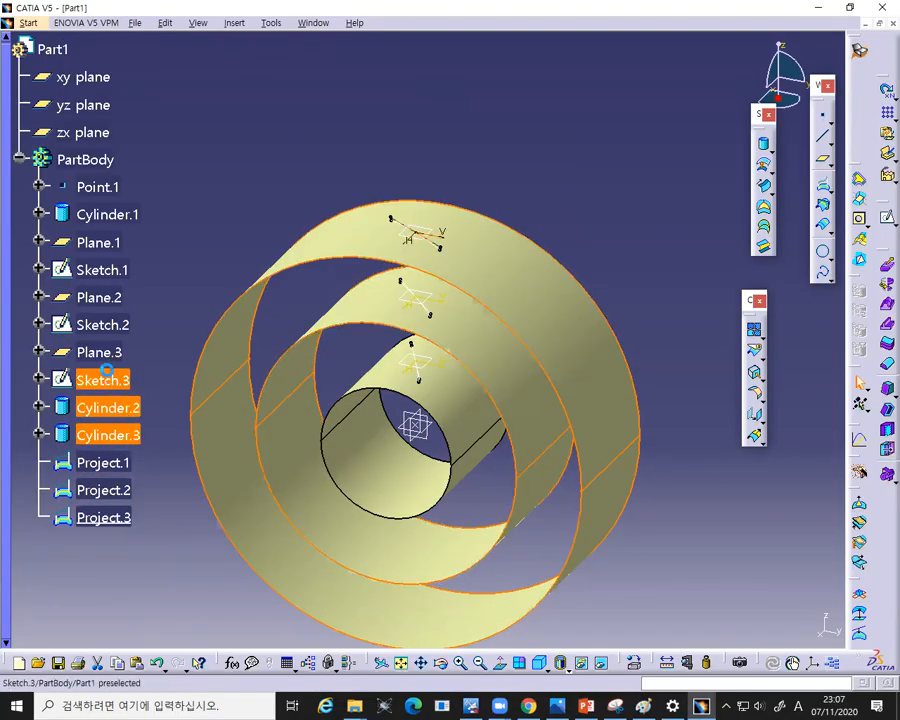
left_click(102, 325, "ctrl")
left_click(102, 270, "ctrl")
left_click(98, 242, "ctrl")
left_click(97, 296, "ctrl")
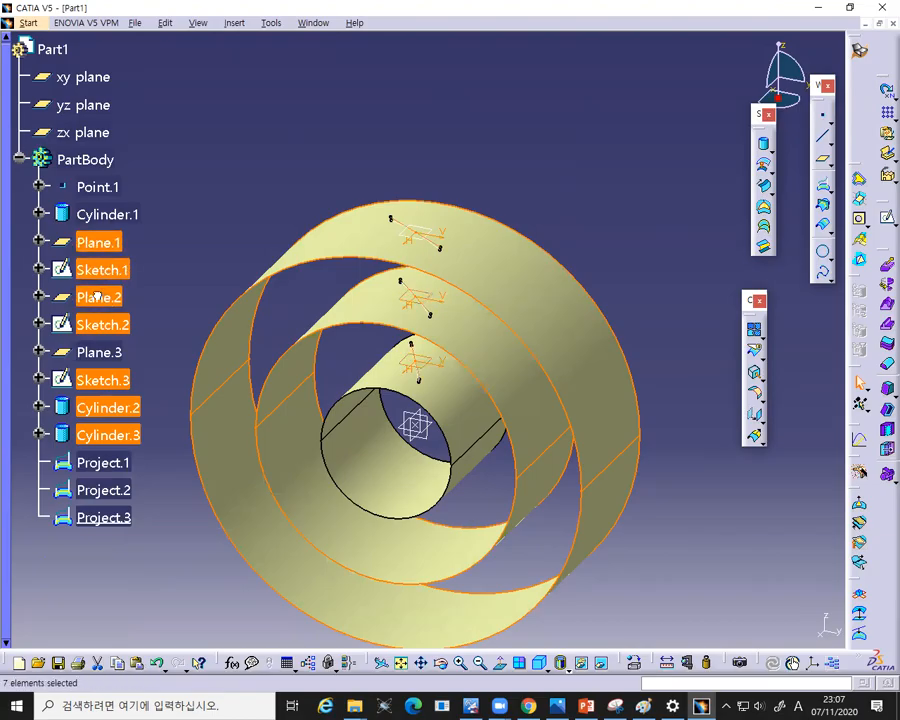
left_click(88, 350, "ctrl")
left_click(92, 189, "ctrl")
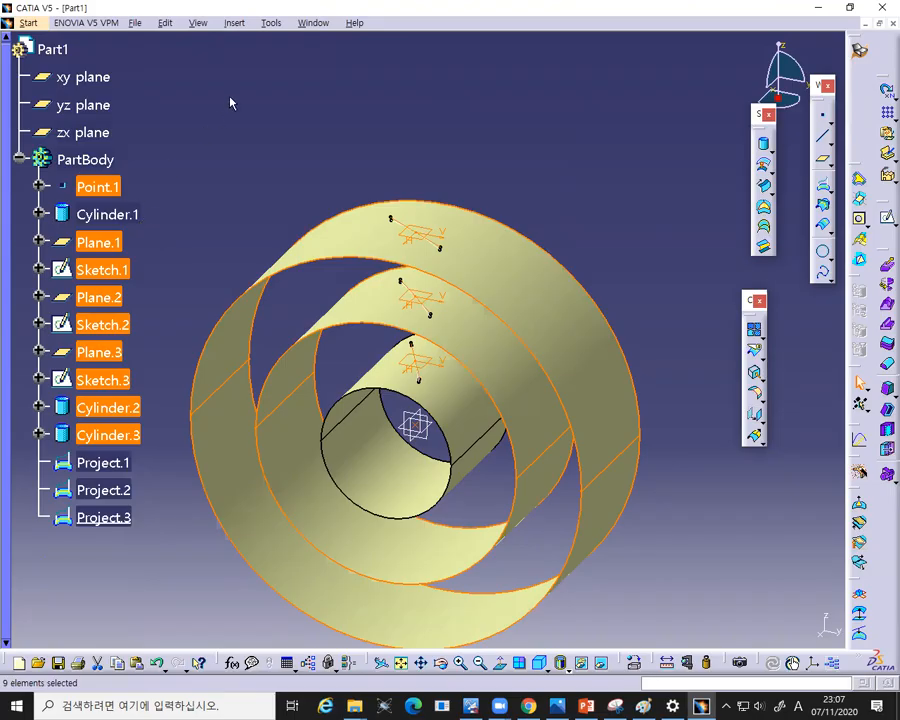
left_click_drag(146, 212, 187, 186)
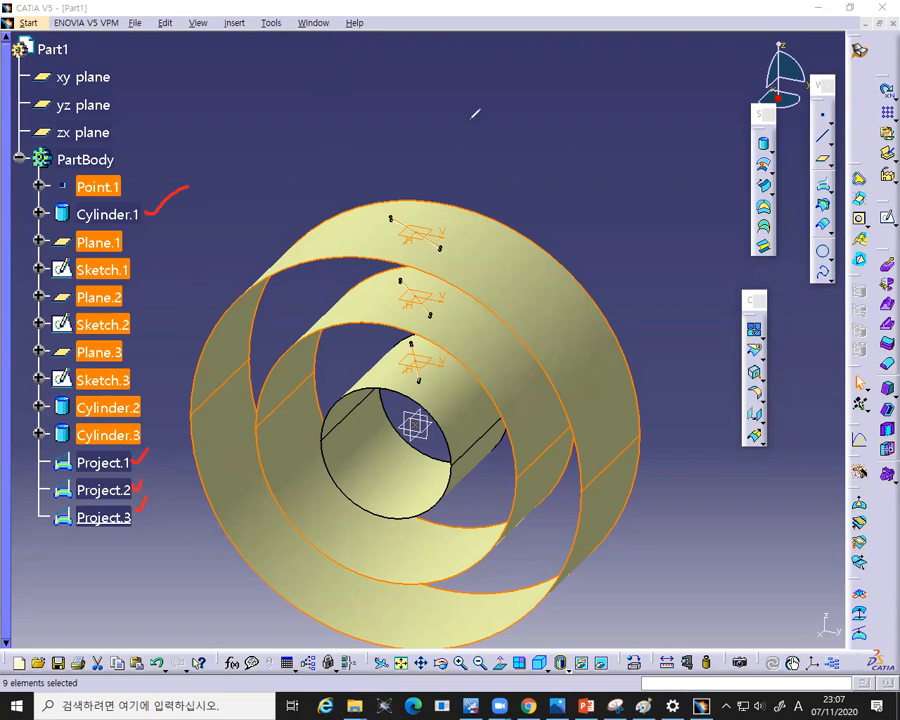
left_click(475, 114)
right_click(97, 243)
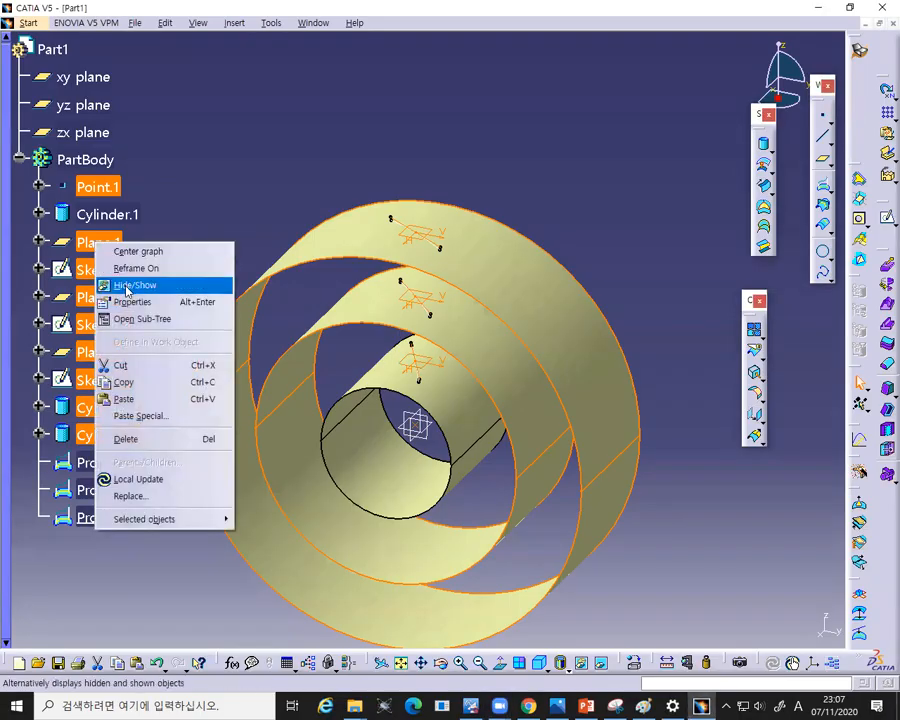
left_click(127, 288)
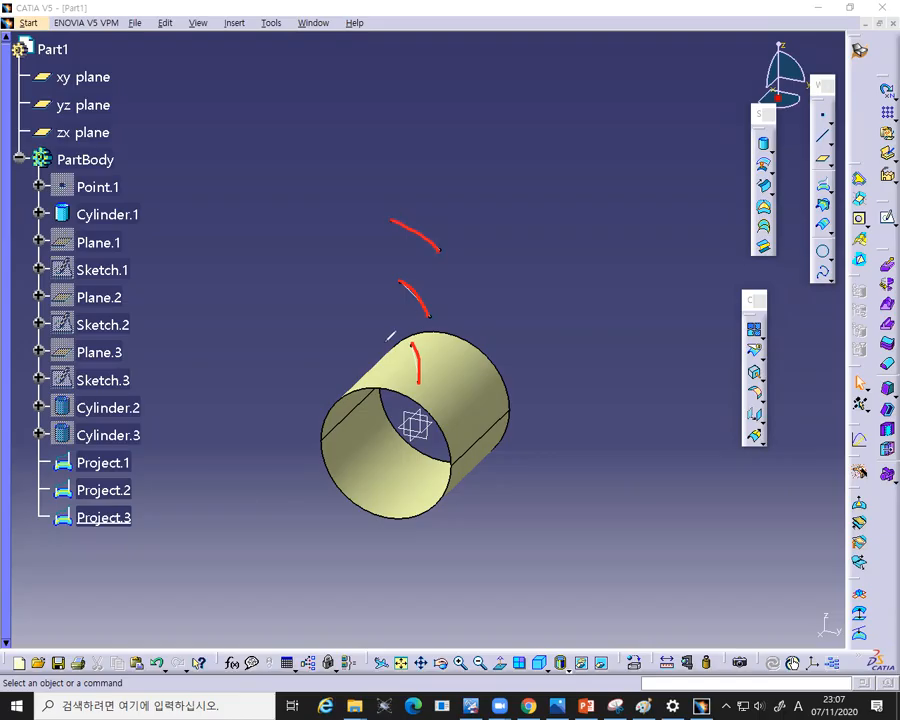
- Examine the projected hub, centre and tip section curves one by one above the hub cylinder
left_click(584, 91)
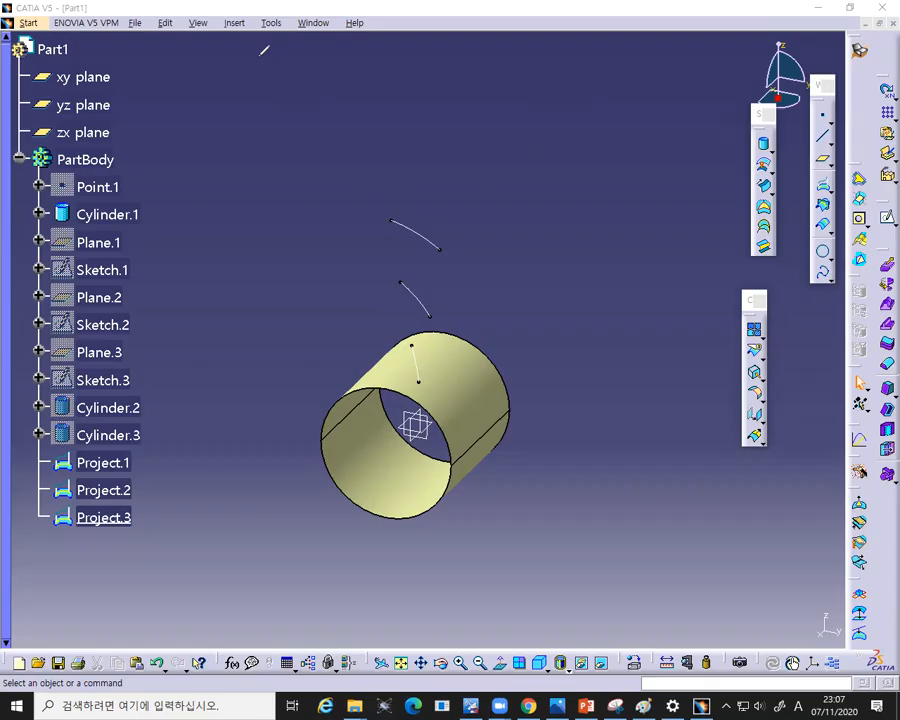
left_click_drag(411, 343, 418, 381)
left_click(583, 85)
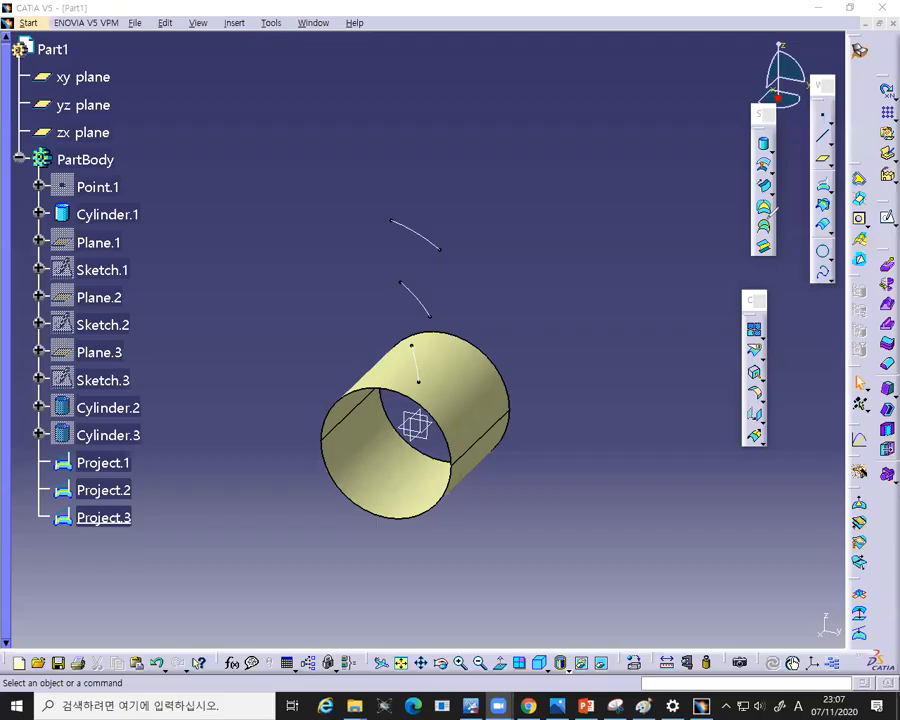
left_click_drag(760, 220, 762, 219)
left_click(541, 141)
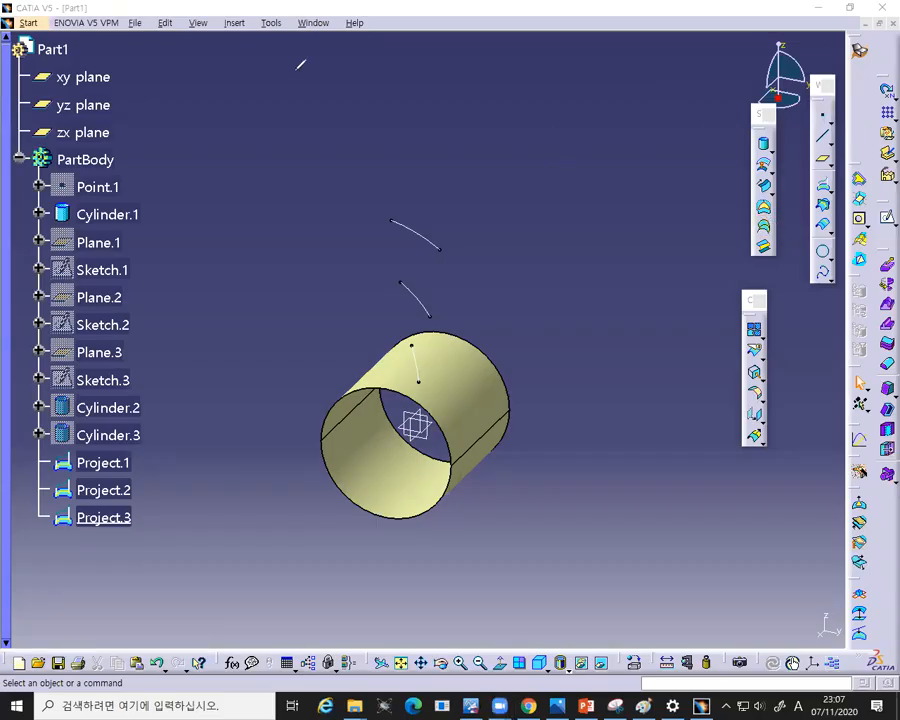
left_click(413, 366)
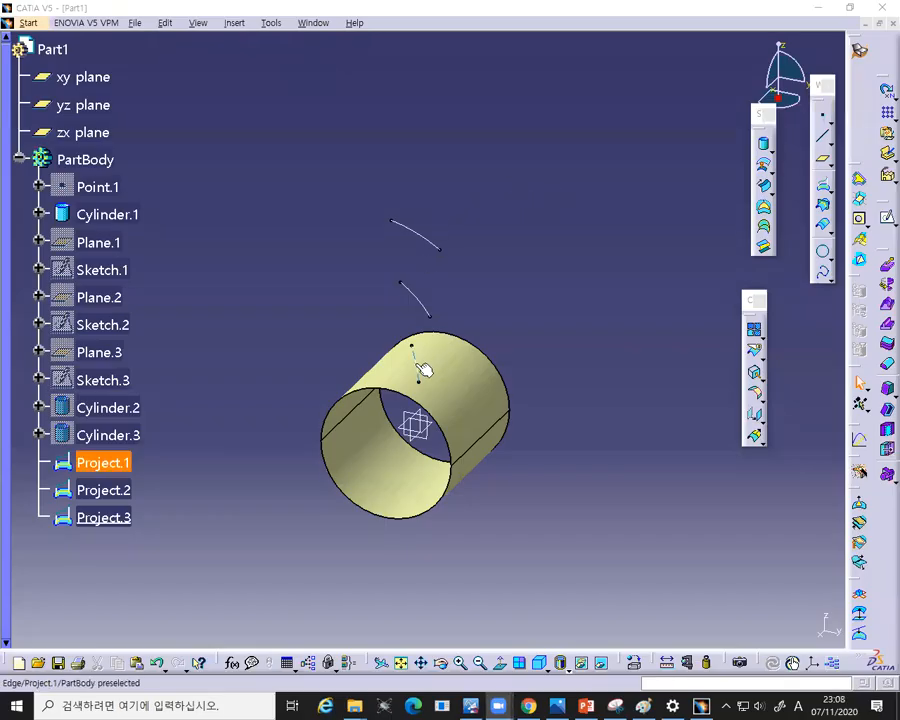
left_click(422, 300)
left_click(422, 235)
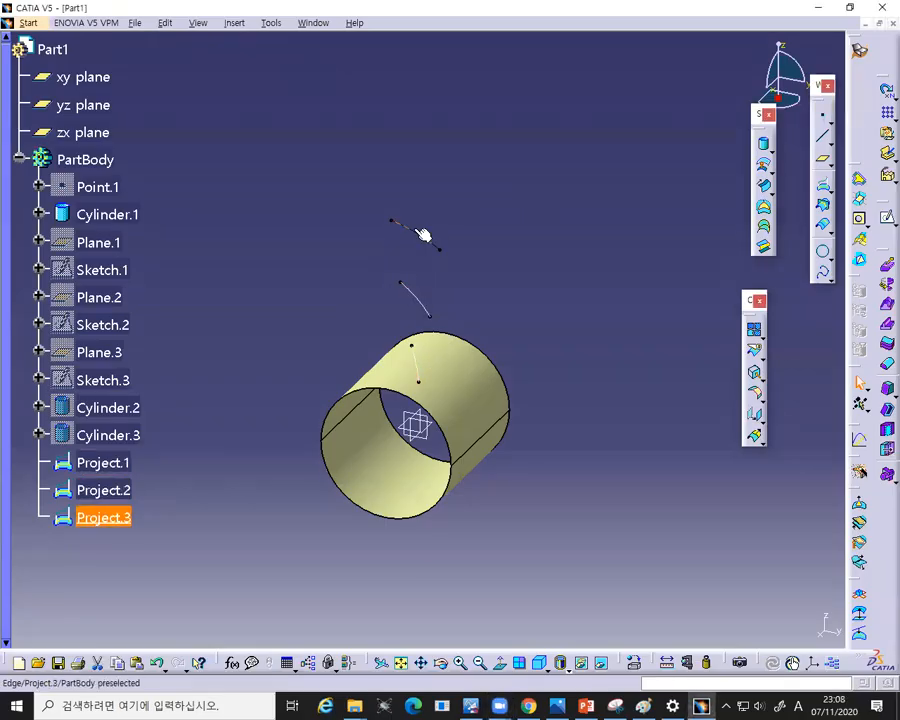
- Try a multi-sections surface using Project.1, Project.2 and Project.3 as its sections, without guides
left_click(518, 185)
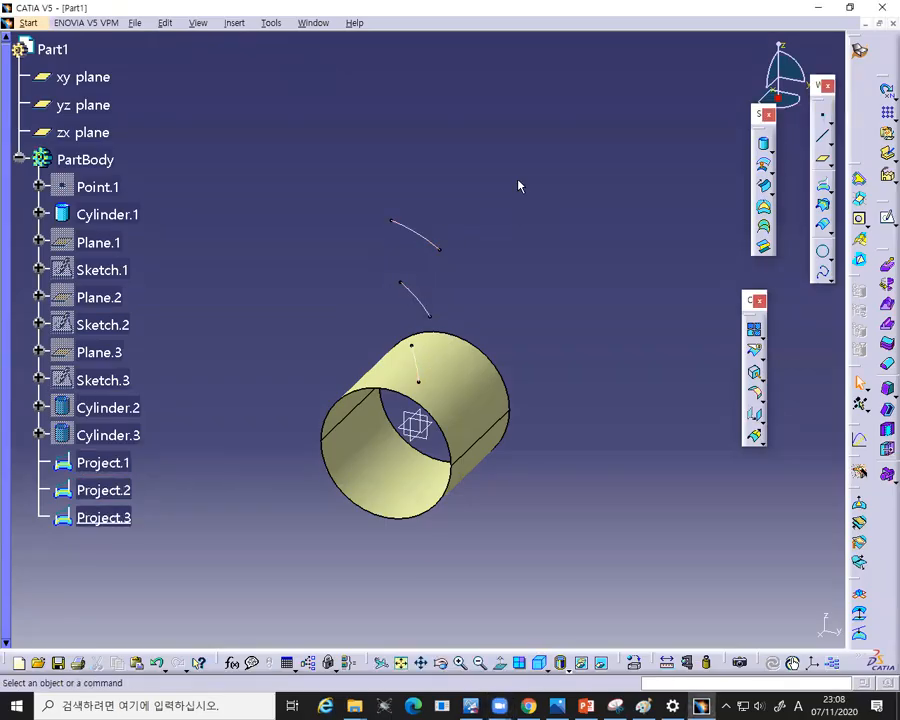
left_click(765, 230)
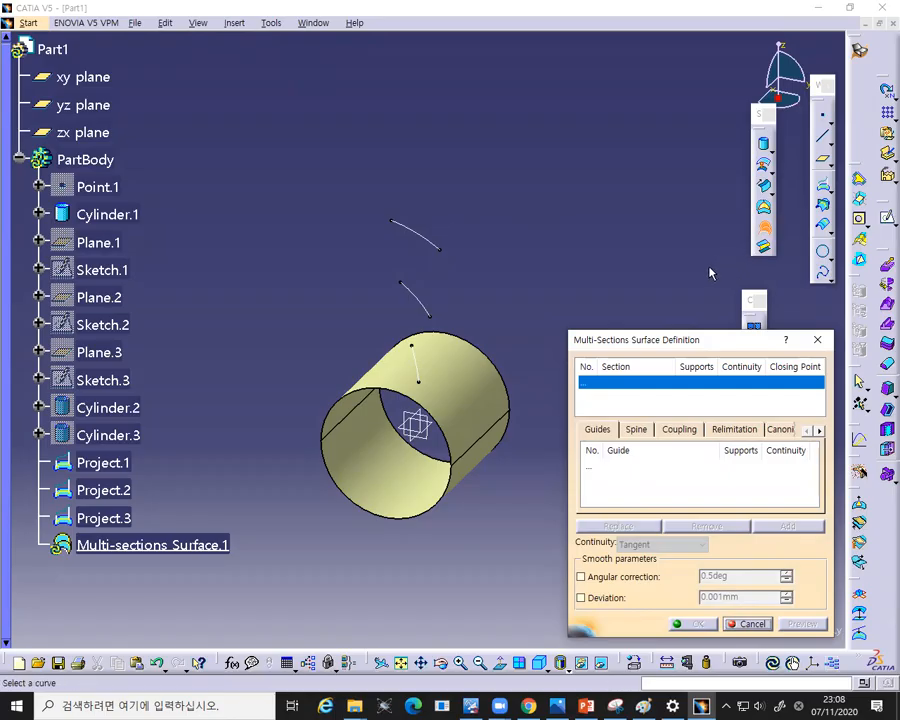
left_click(416, 372)
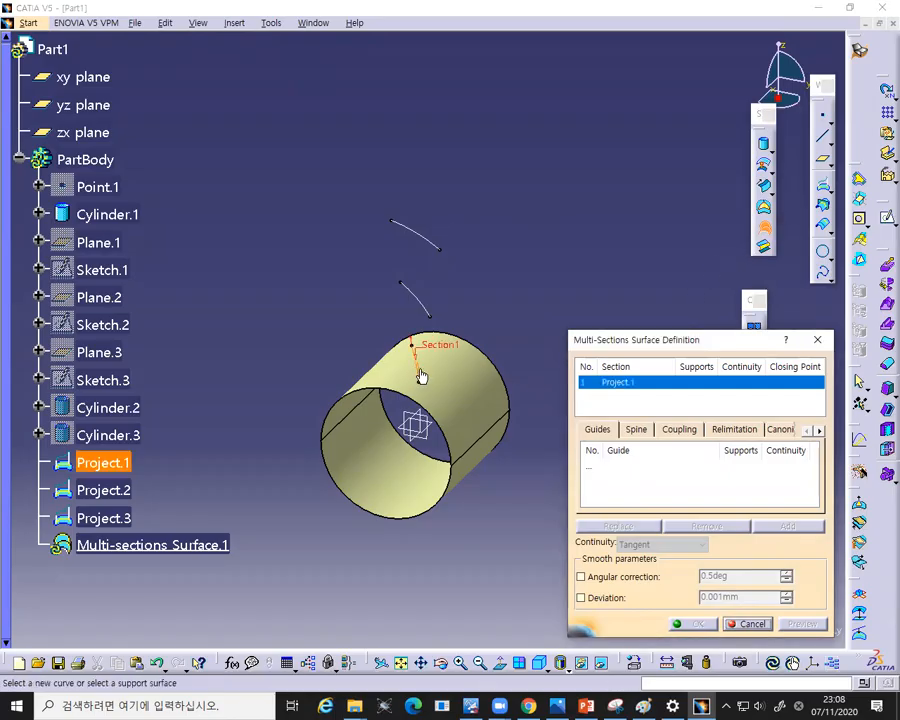
left_click(418, 311)
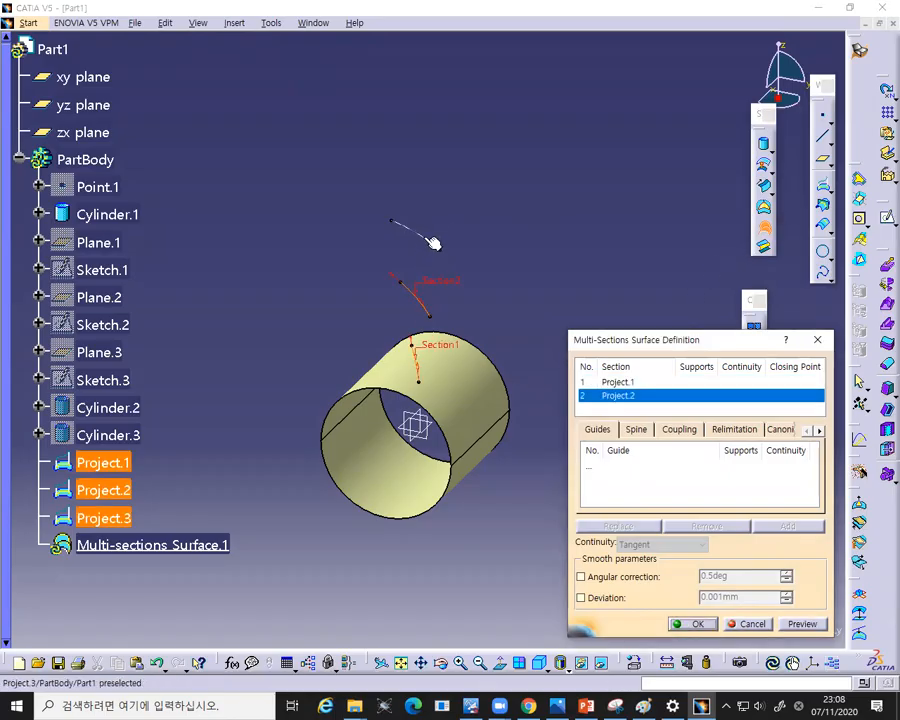
left_click(425, 243)
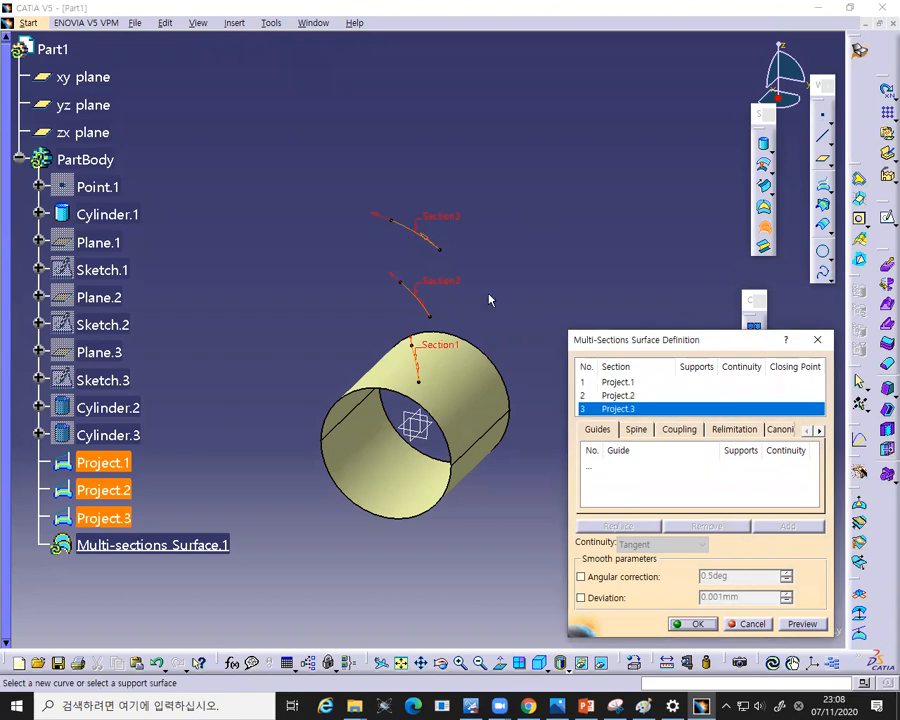
- Compare the direction arrows of the three sections, try previewing the unguided surface, and abandon it
middle_click_drag(547, 291, 555, 221, "ctrl")
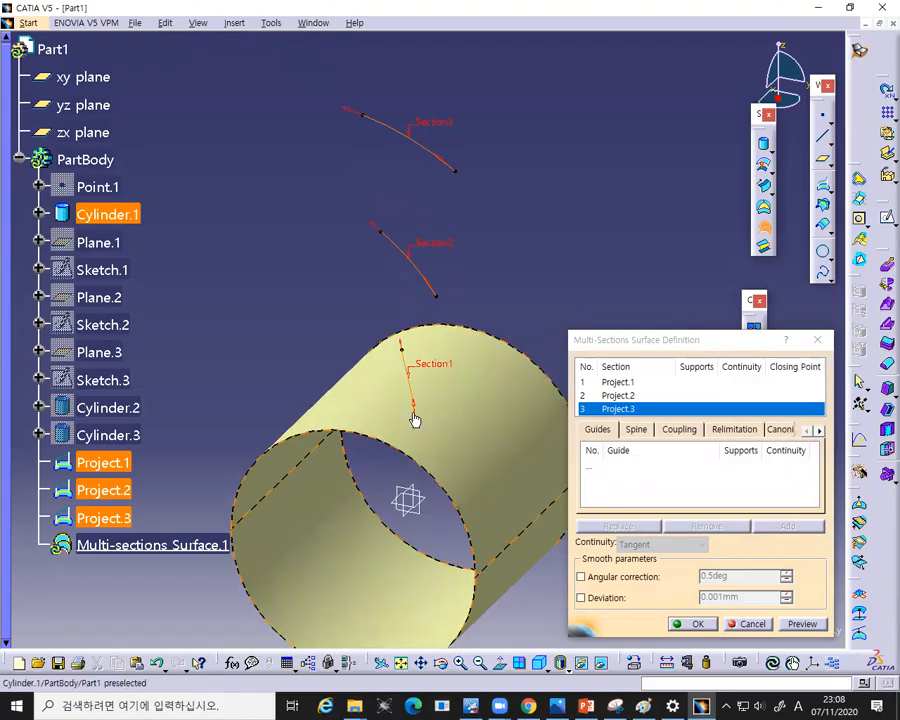
middle_click_drag(310, 340, 447, 373)
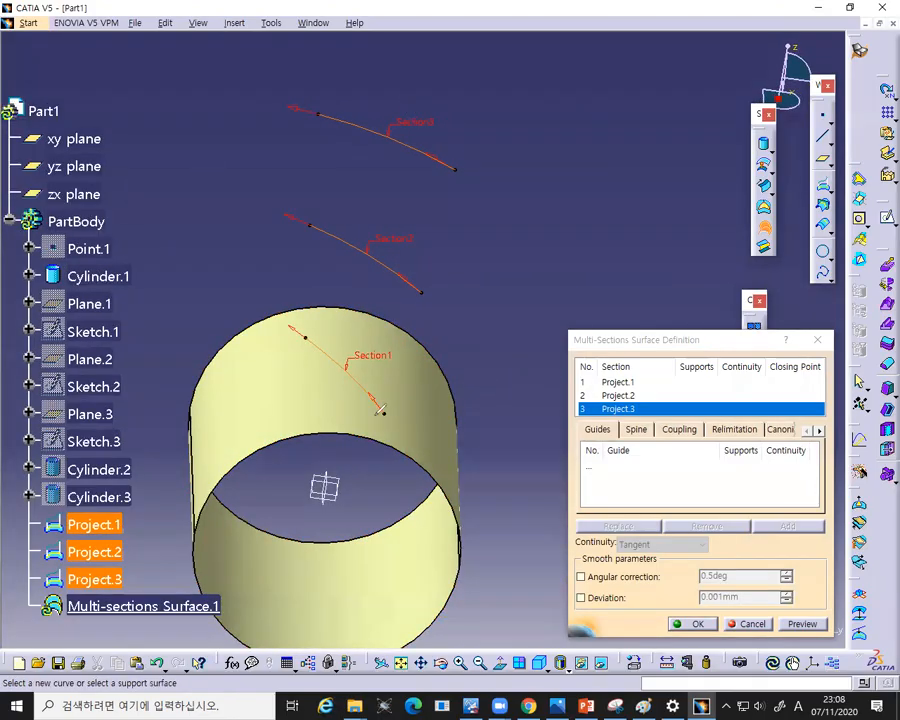
left_click_drag(385, 412, 374, 394)
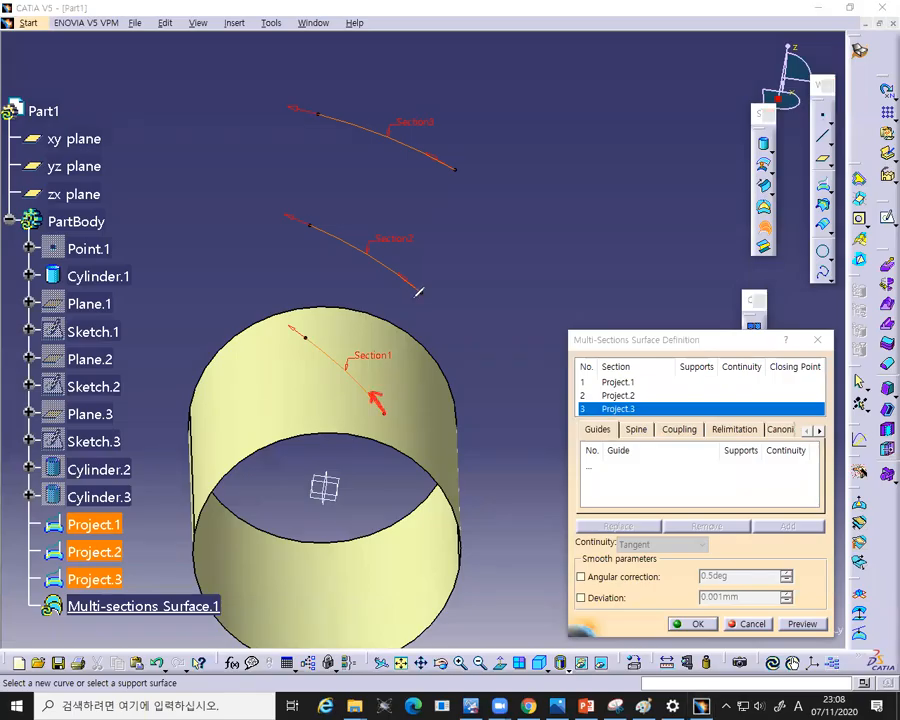
left_click_drag(422, 288, 407, 277)
left_click(527, 92)
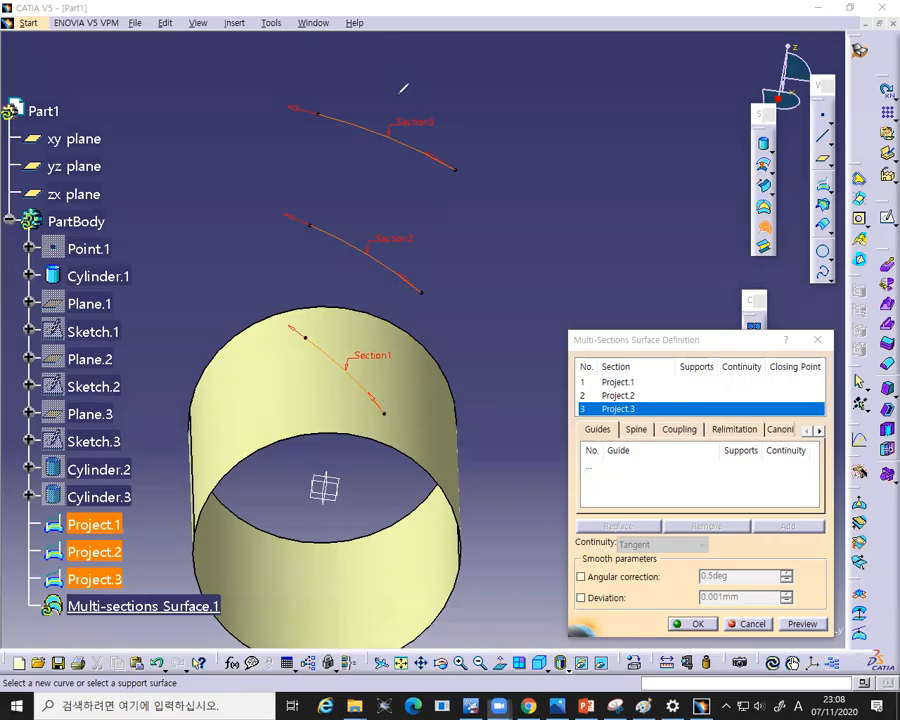
left_click_drag(638, 341, 588, 187)
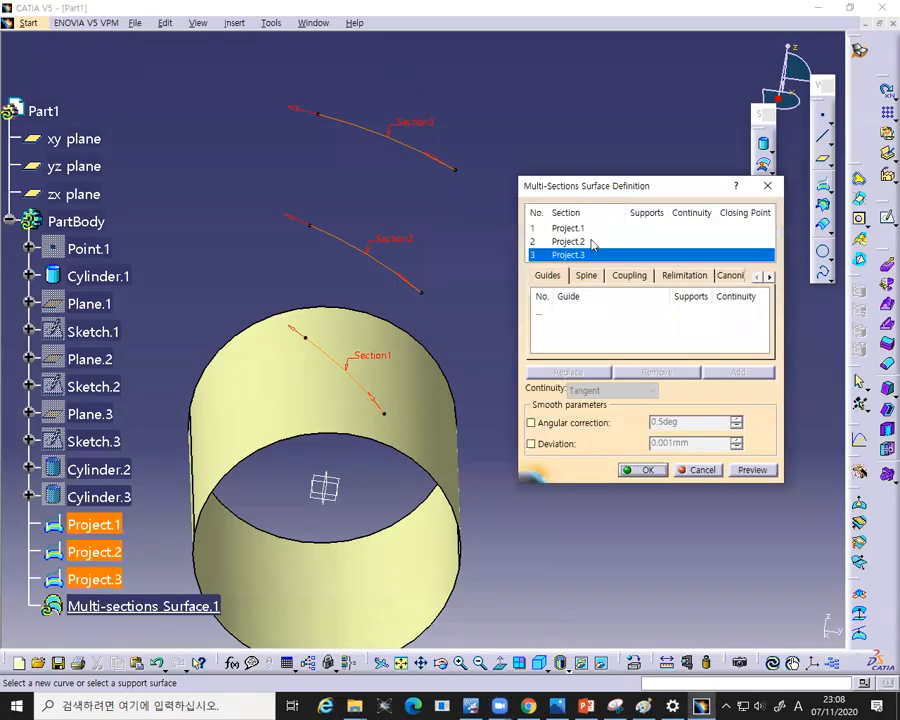
left_click(747, 470)
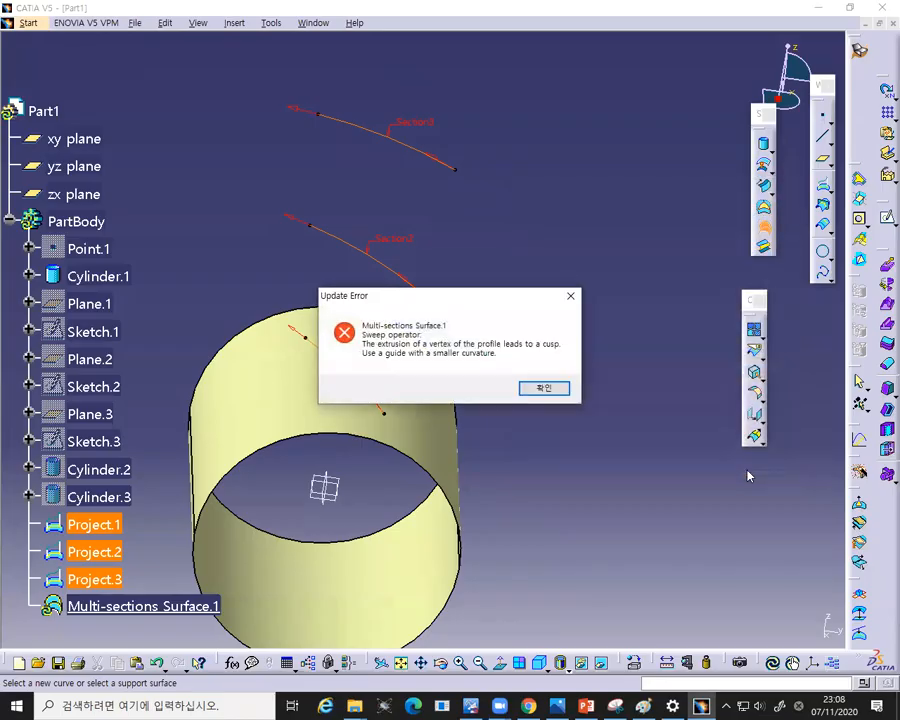
left_click(545, 389)
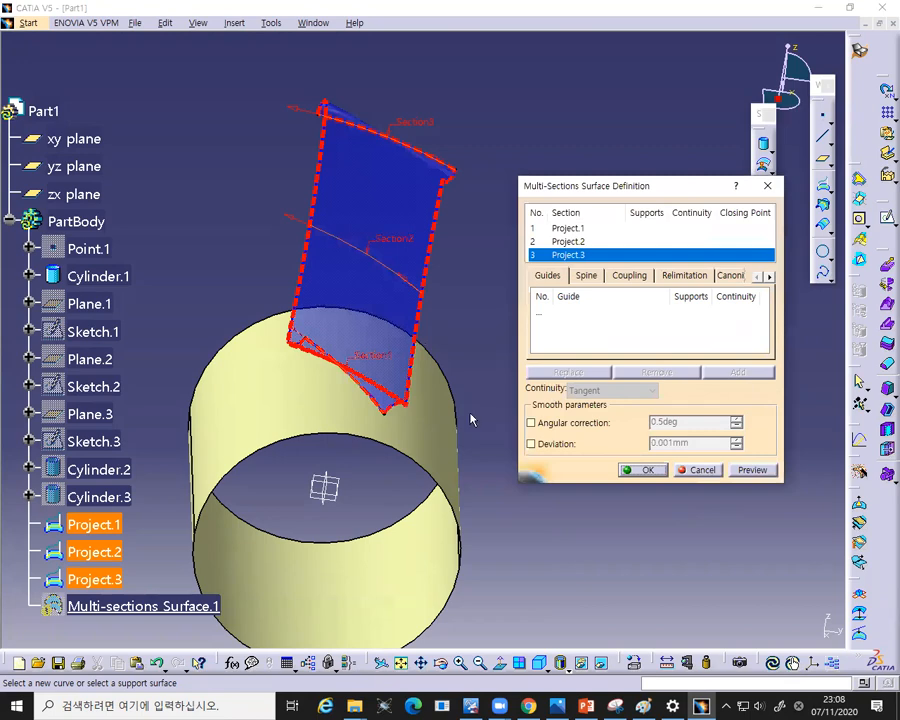
middle_click_drag(488, 255, 502, 187)
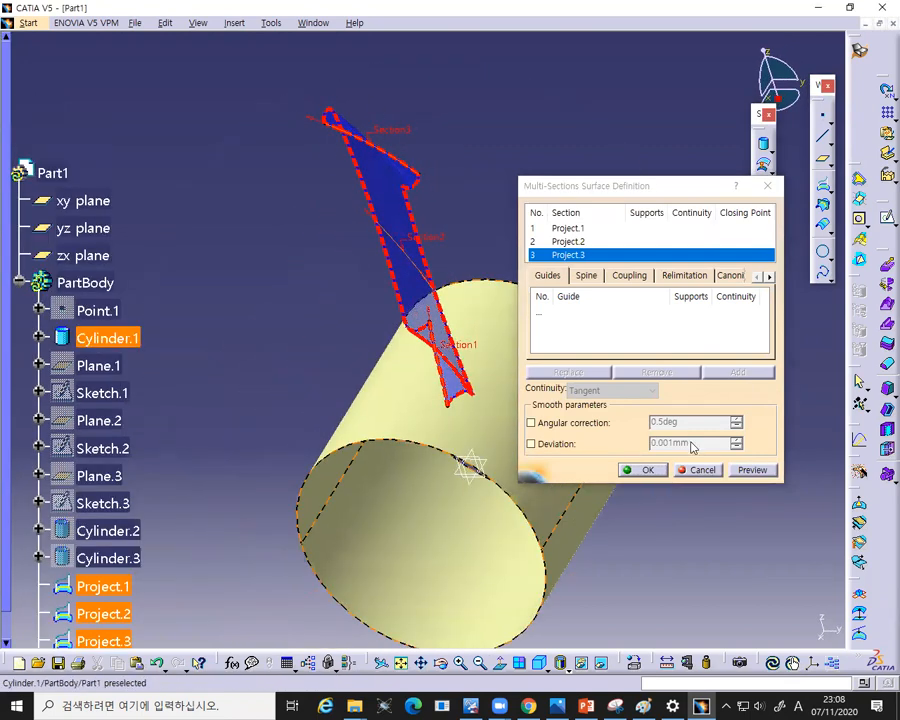
left_click(700, 471)
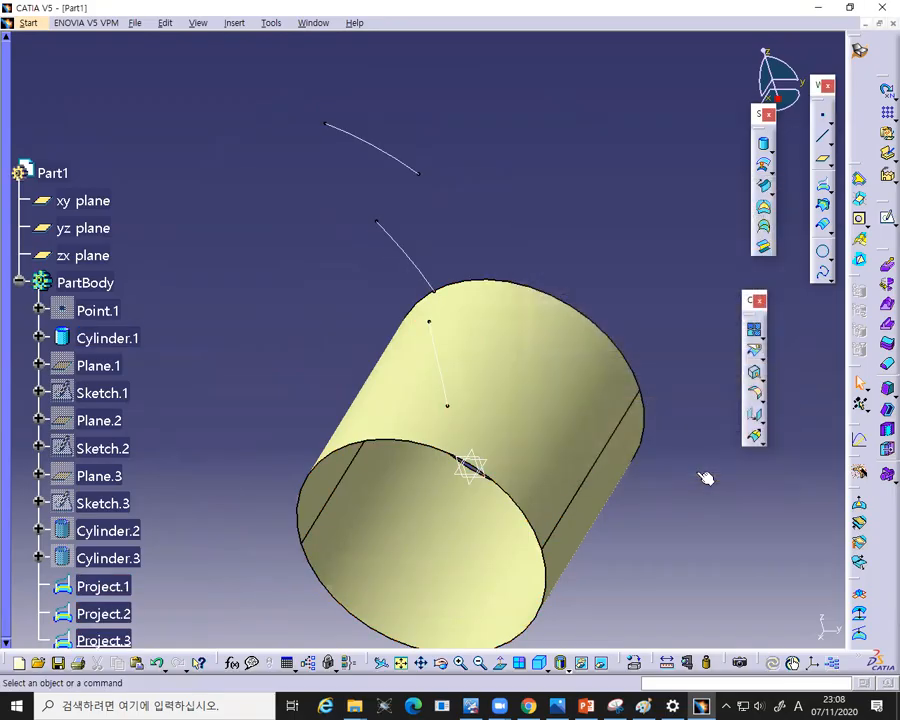
middle_click_drag(705, 476, 595, 544)
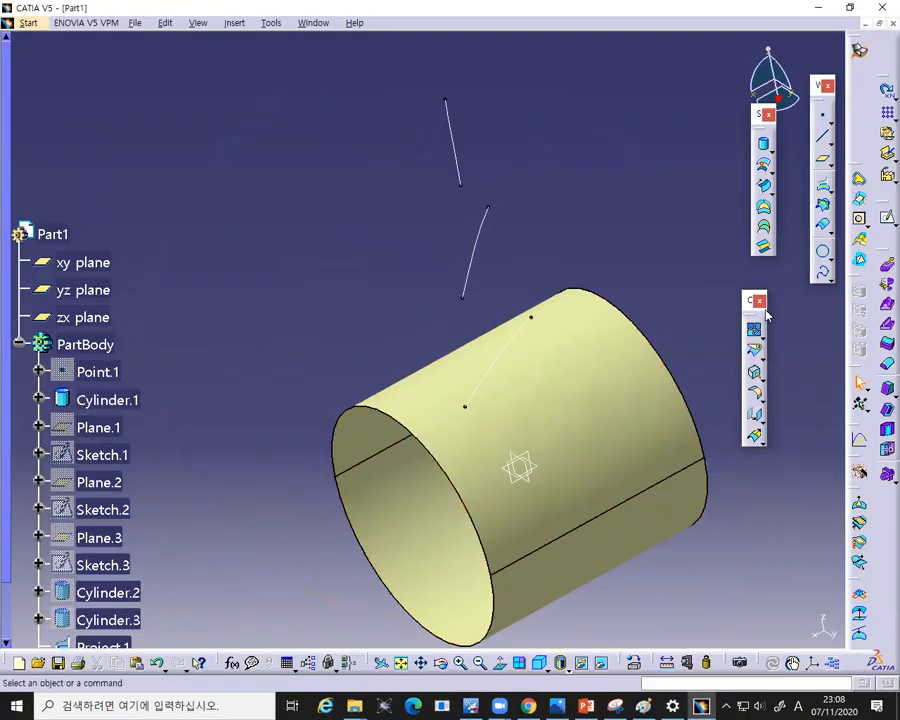
left_click(821, 143)
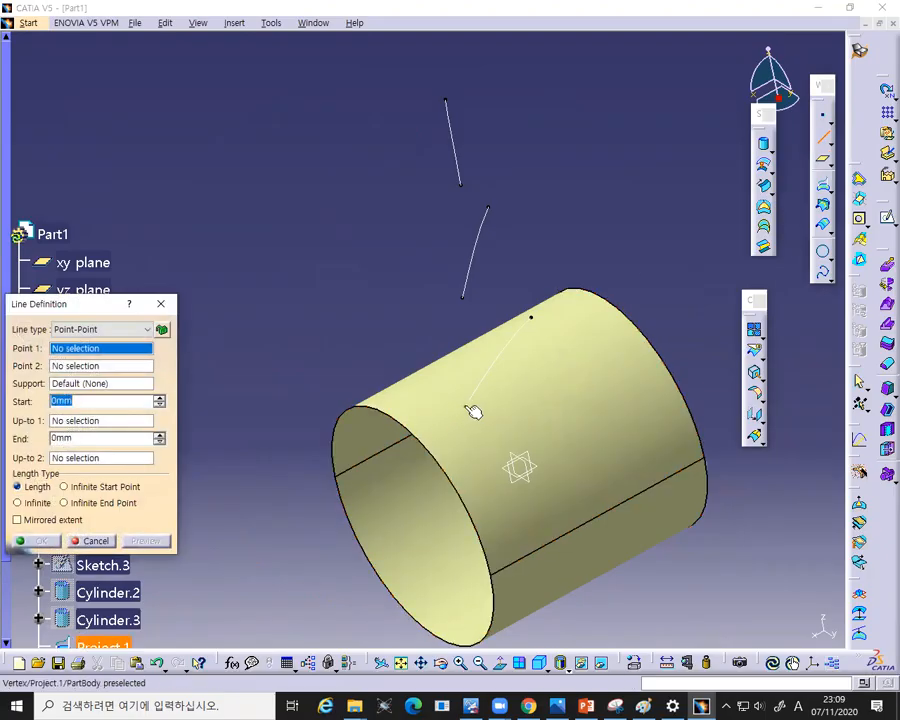
left_click(147, 331)
left_click(147, 342)
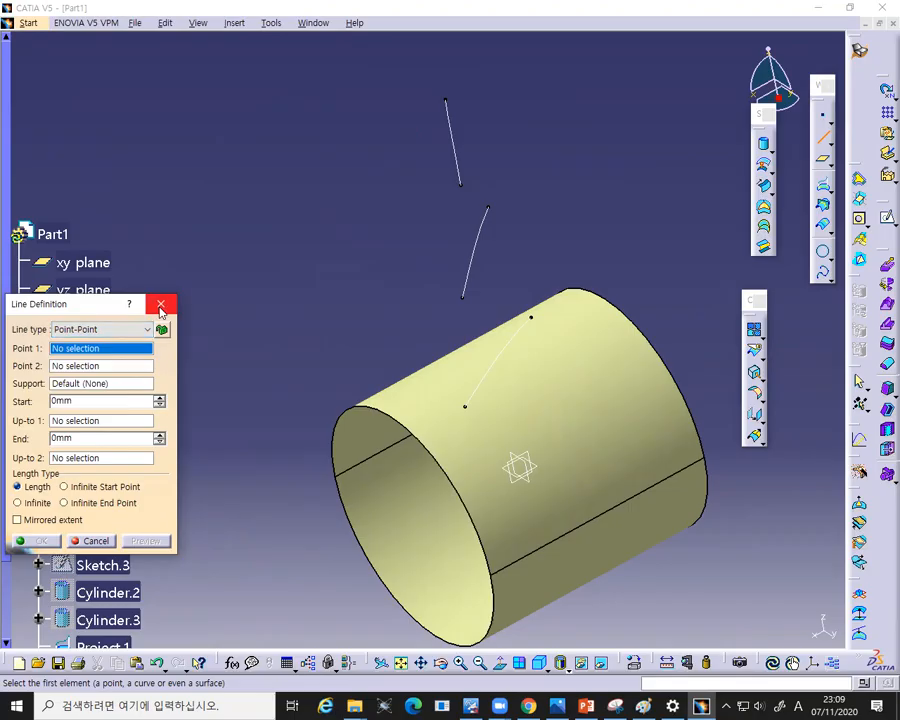
left_click(93, 540)
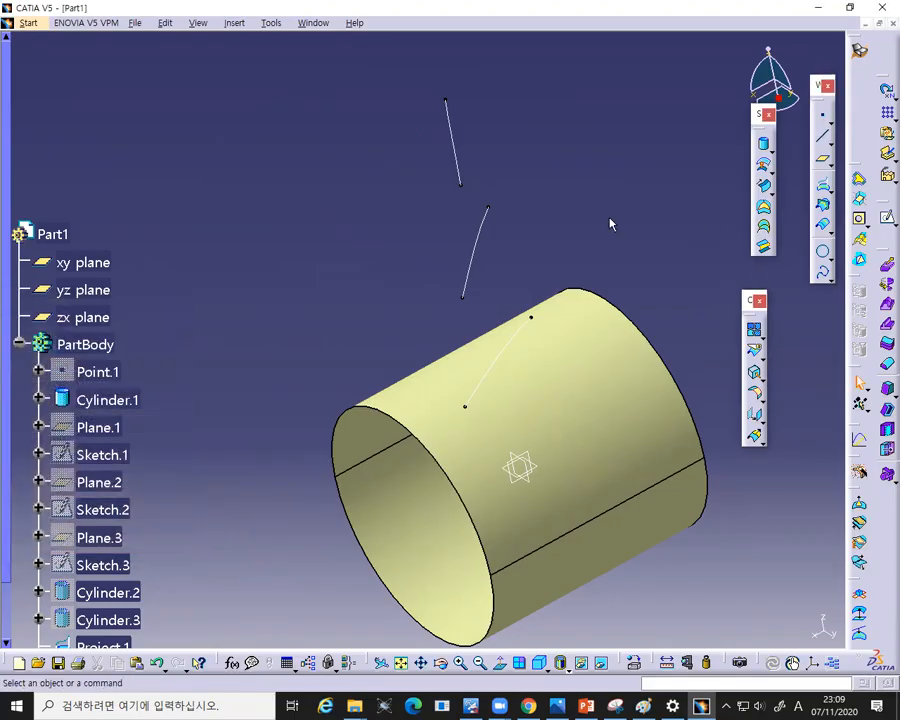
- Create a polyline through the front endpoints of Project.1, Project.2 and Project.3, from hub to tip
left_click(829, 142)
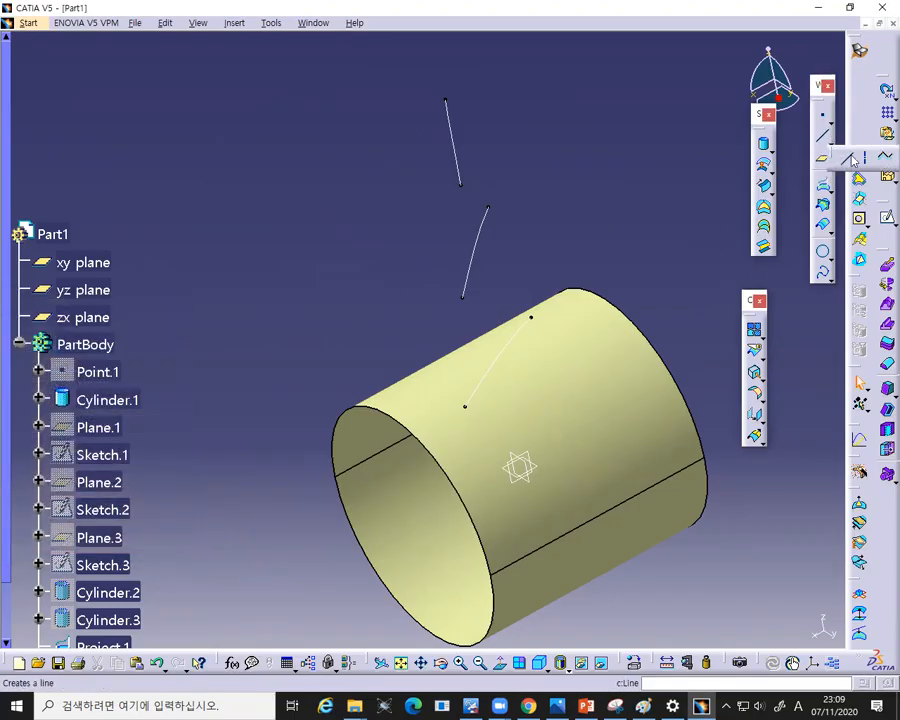
left_click(884, 158)
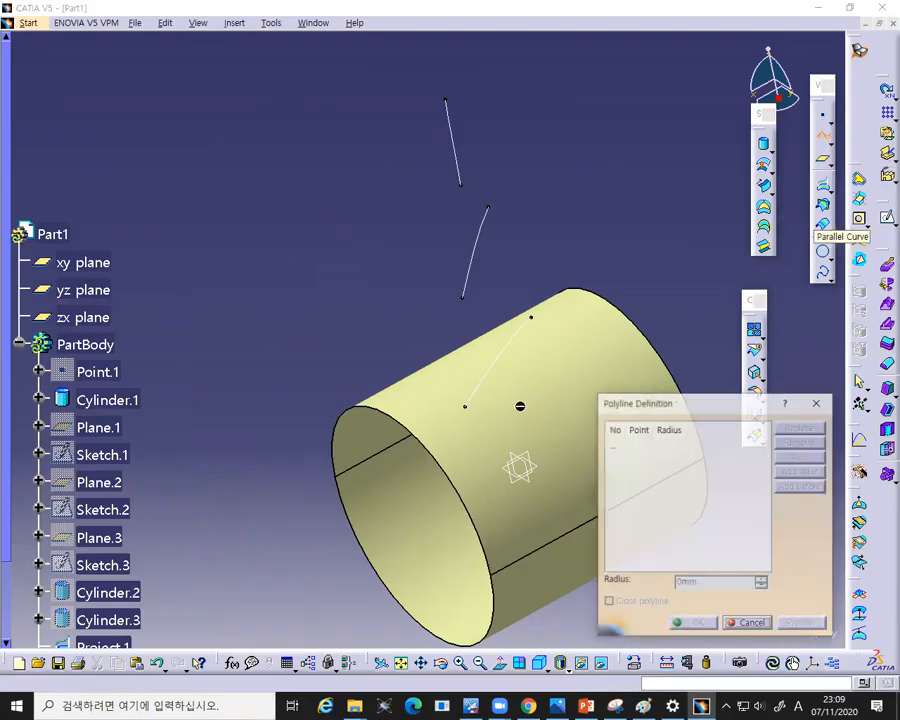
left_click(464, 404)
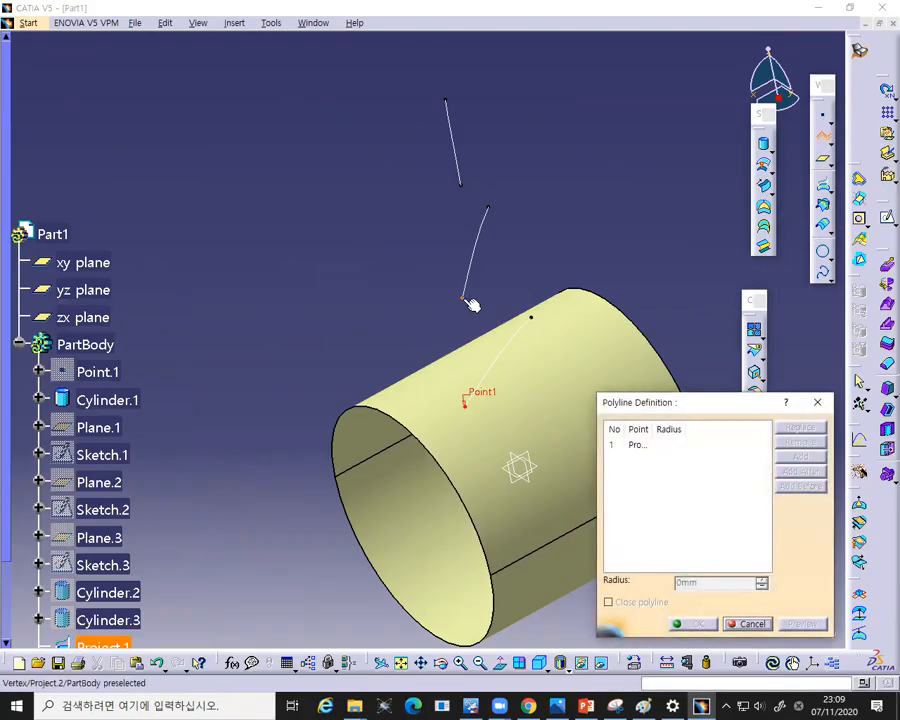
left_click(462, 292)
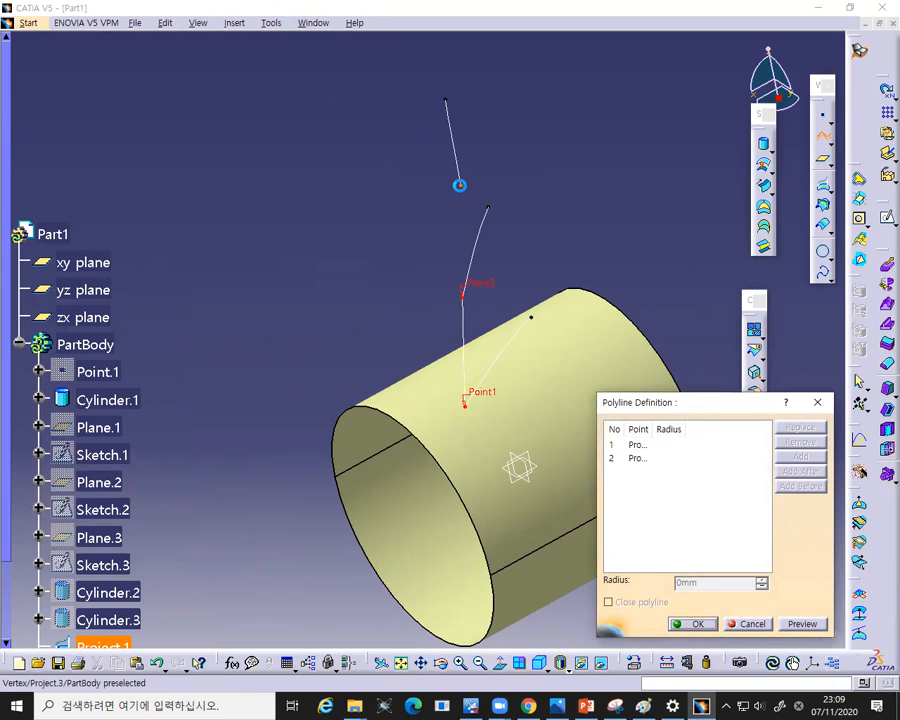
left_click(459, 185)
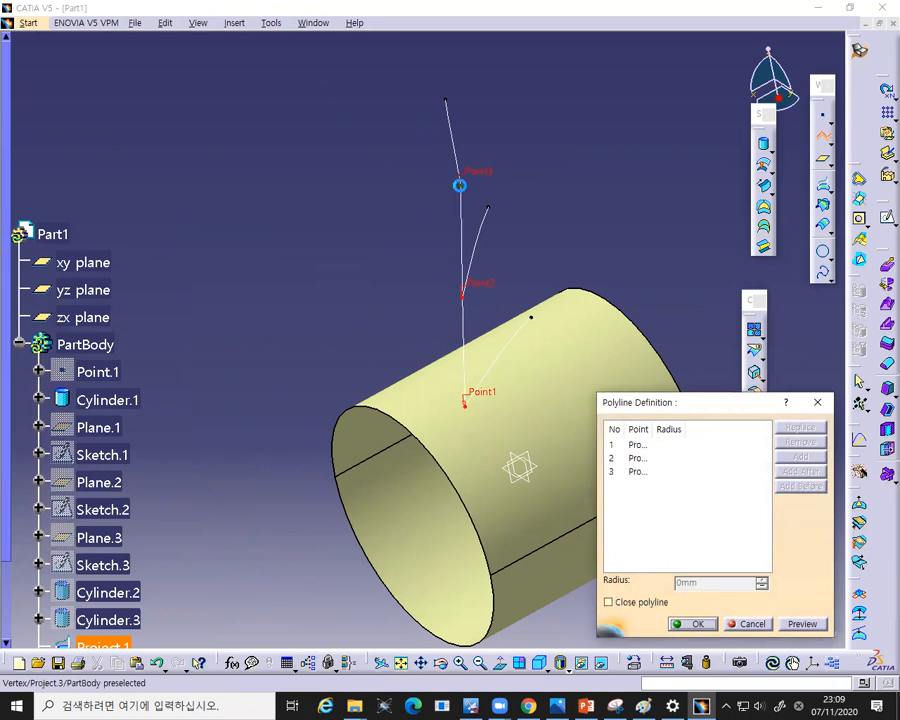
left_click(700, 623)
- Create a second polyline through the rear endpoints of Project.1, Project.2 and Project.3, from hub to tip
middle_click_drag(342, 372, 380, 362)
left_click(822, 135)
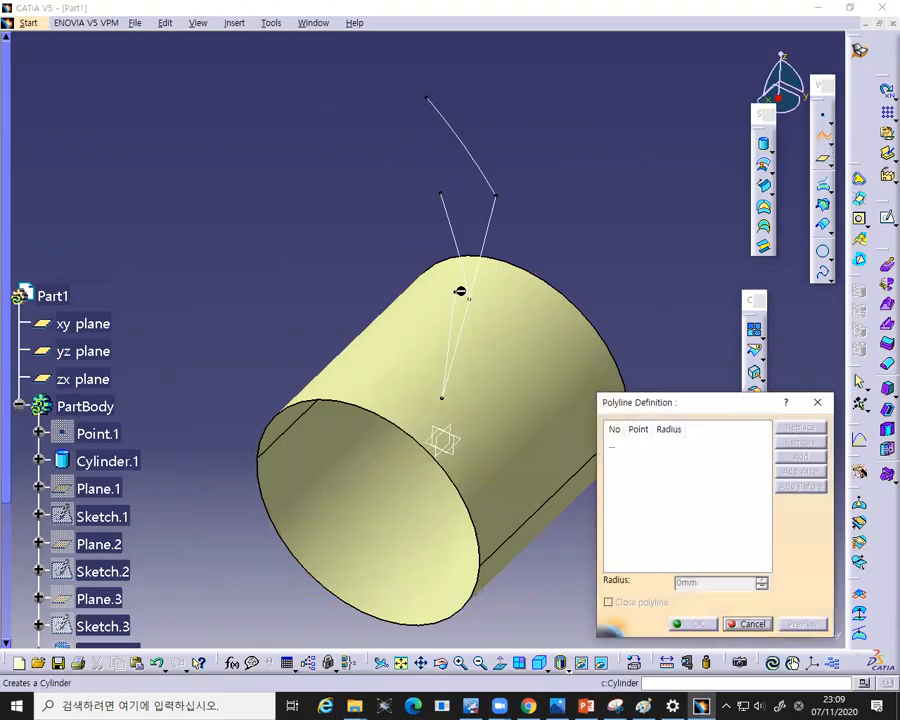
left_click(457, 291)
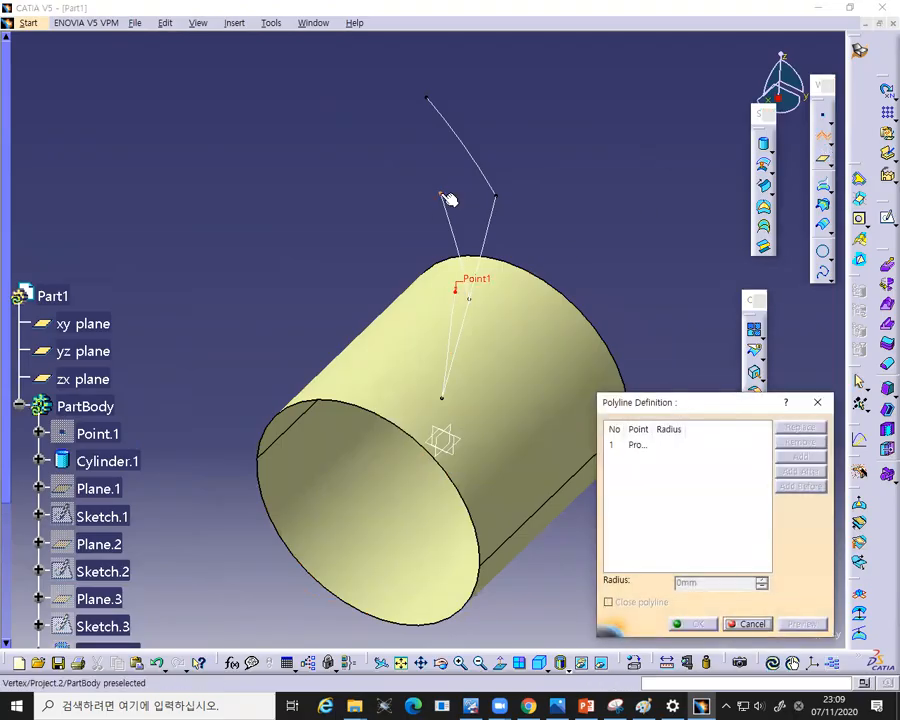
left_click(441, 193)
left_click(426, 96)
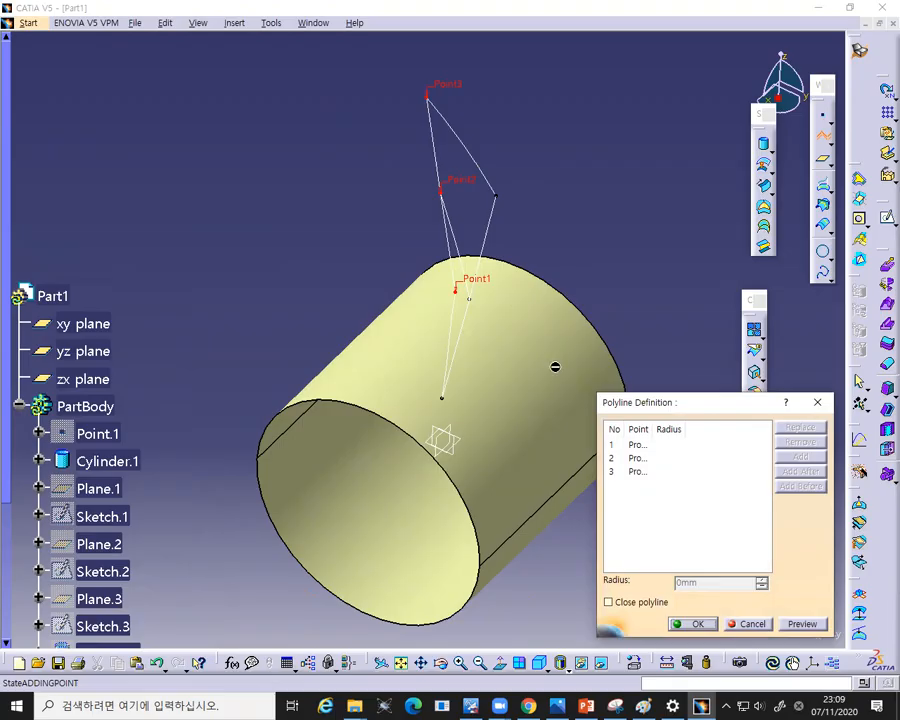
left_click(695, 624)
- Define a multi-sections surface through Project.1, Project.2 and Project.3 with Polyline.1 and Polyline.2 as guides, and preview it
middle_click_drag(649, 512, 585, 400)
middle_click_drag(654, 279, 612, 263)
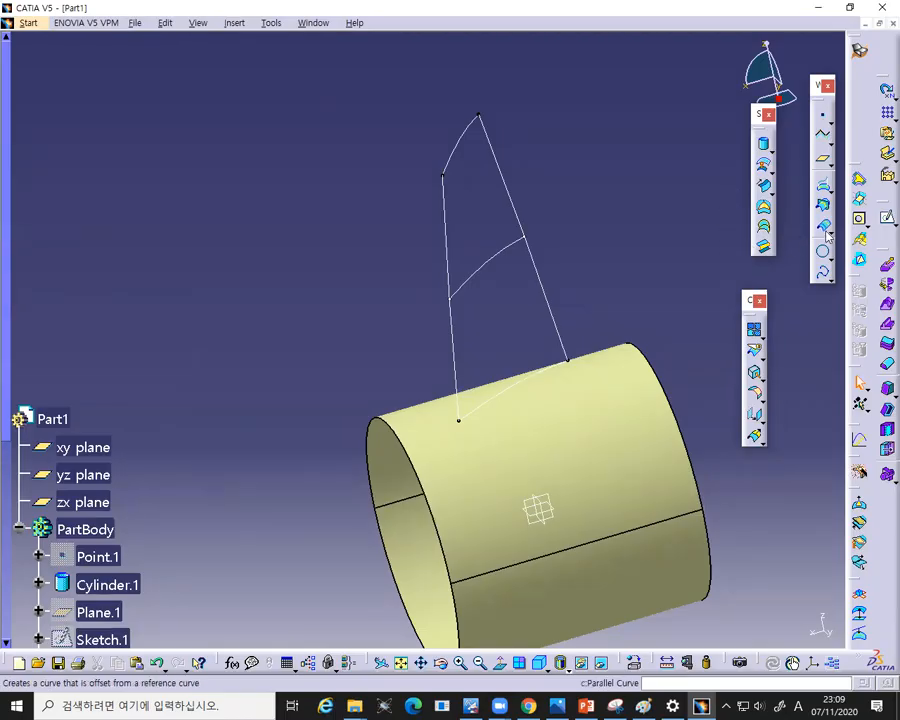
left_click(766, 239)
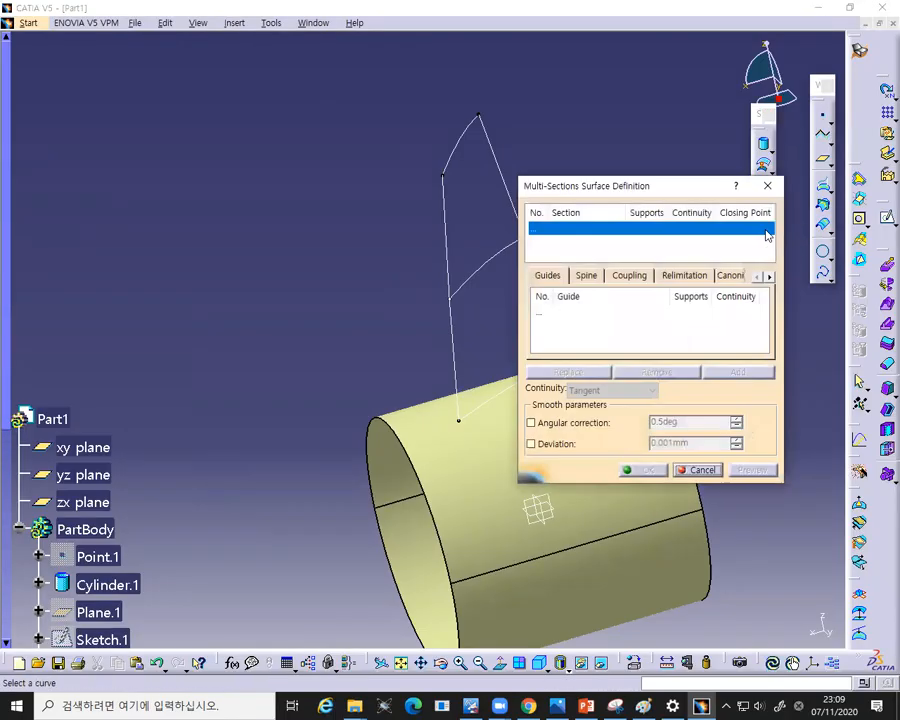
left_click(531, 386)
left_click(490, 264)
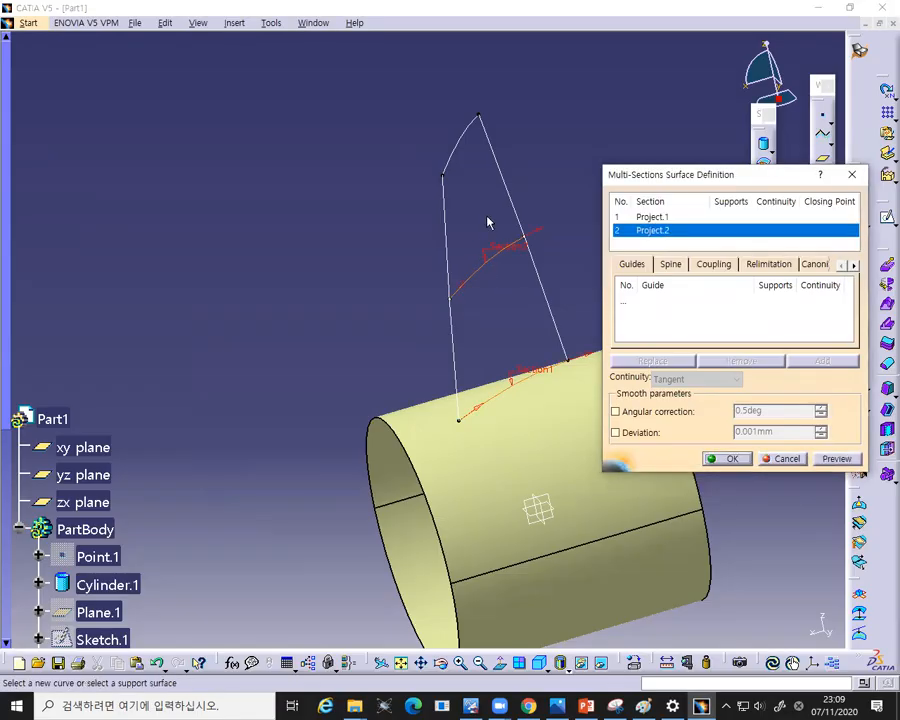
left_click(461, 158)
left_click(622, 265)
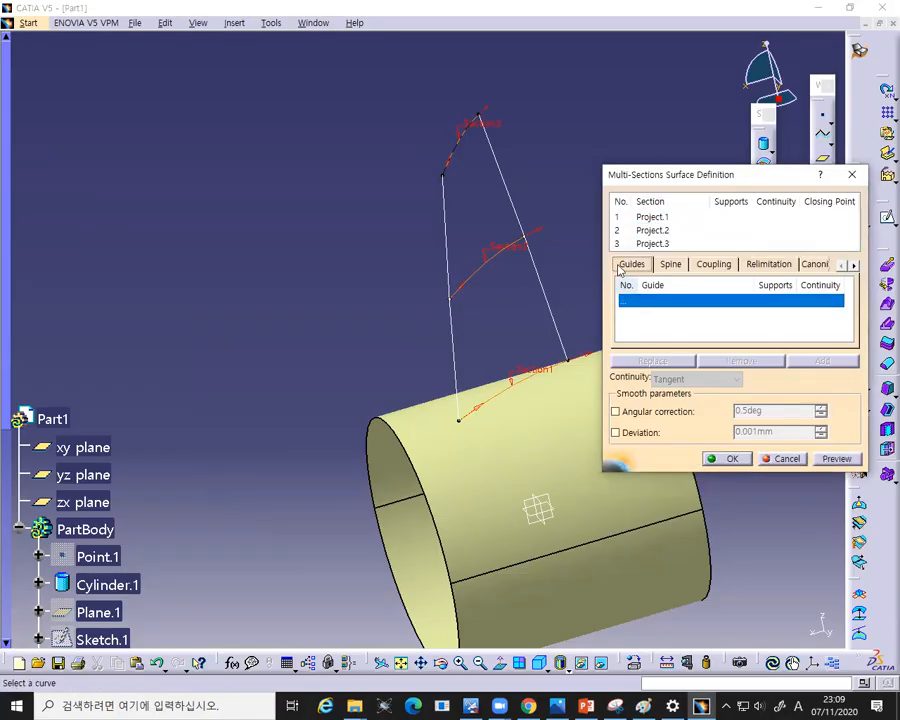
left_click(455, 340)
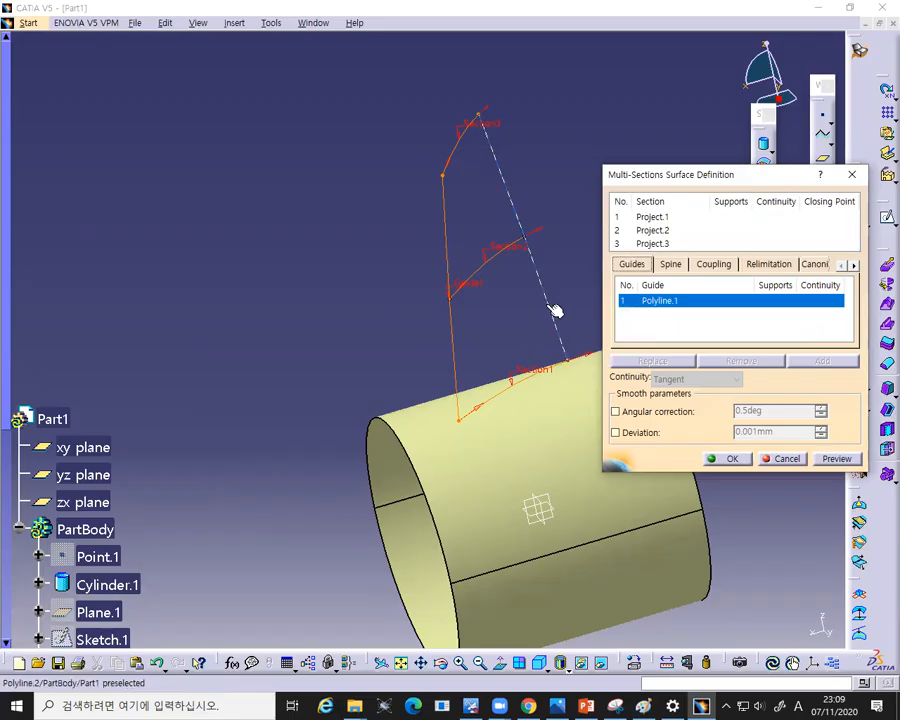
left_click(556, 311)
left_click(824, 459)
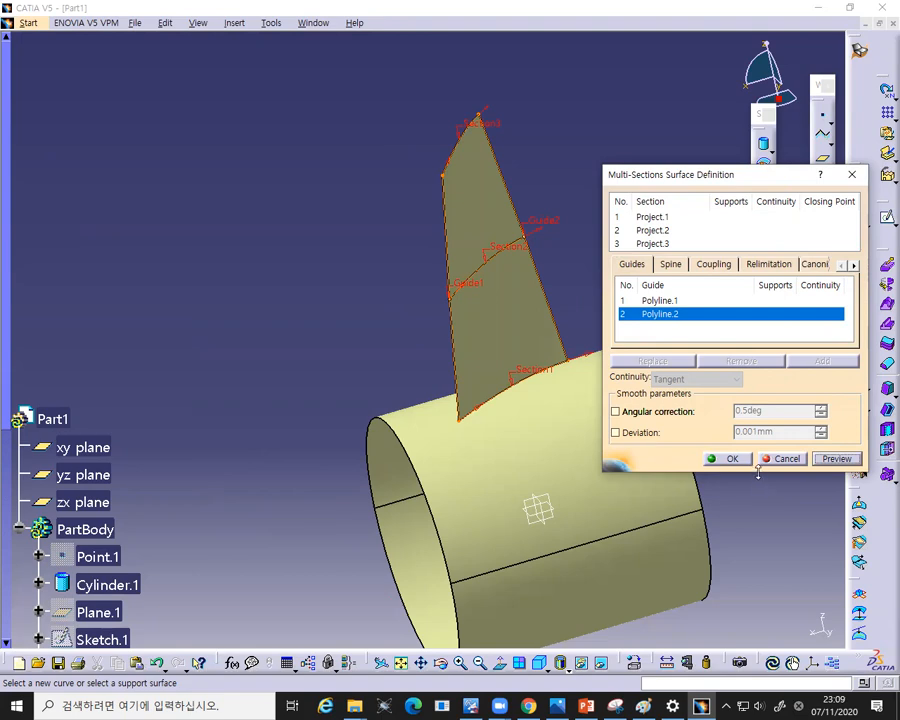
- Cancel the multi-sections surface definition and delete both guide polylines, Polyline.1 and Polyline.2
middle_click_drag(484, 367, 519, 349)
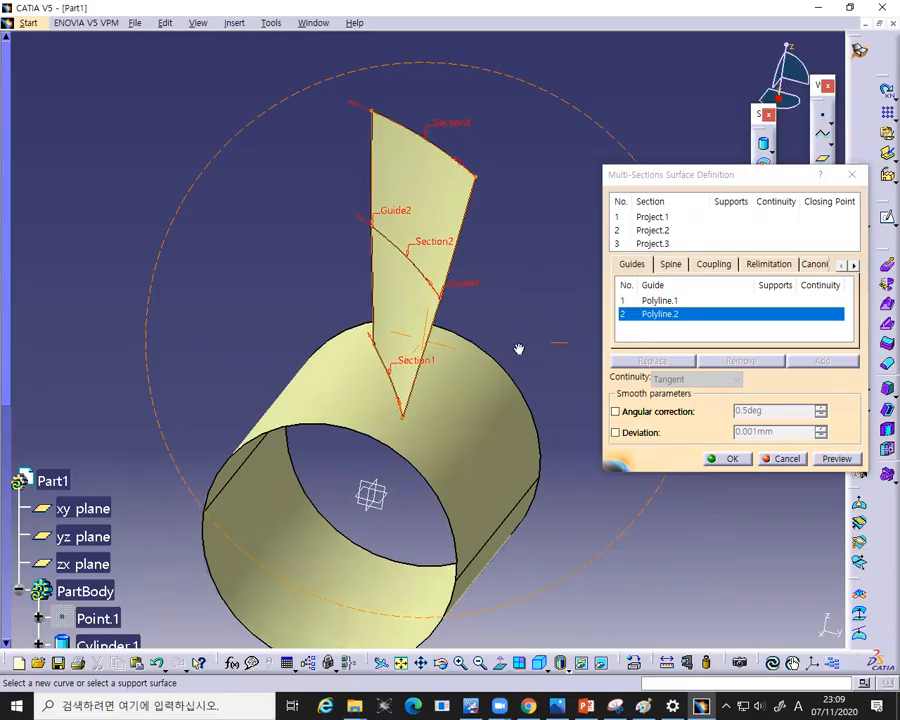
left_click(787, 458)
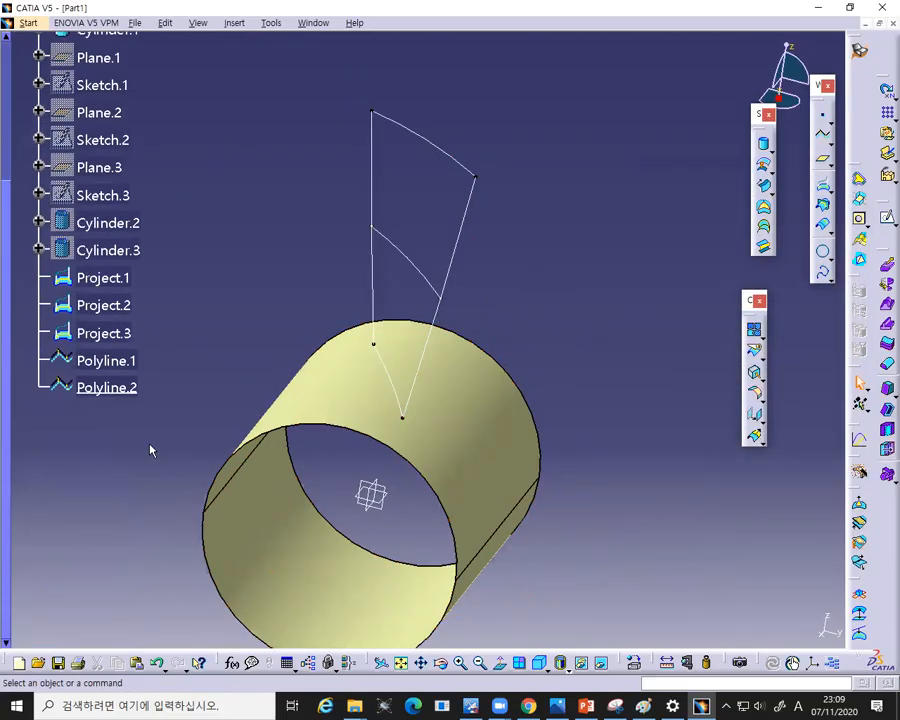
left_click(118, 387)
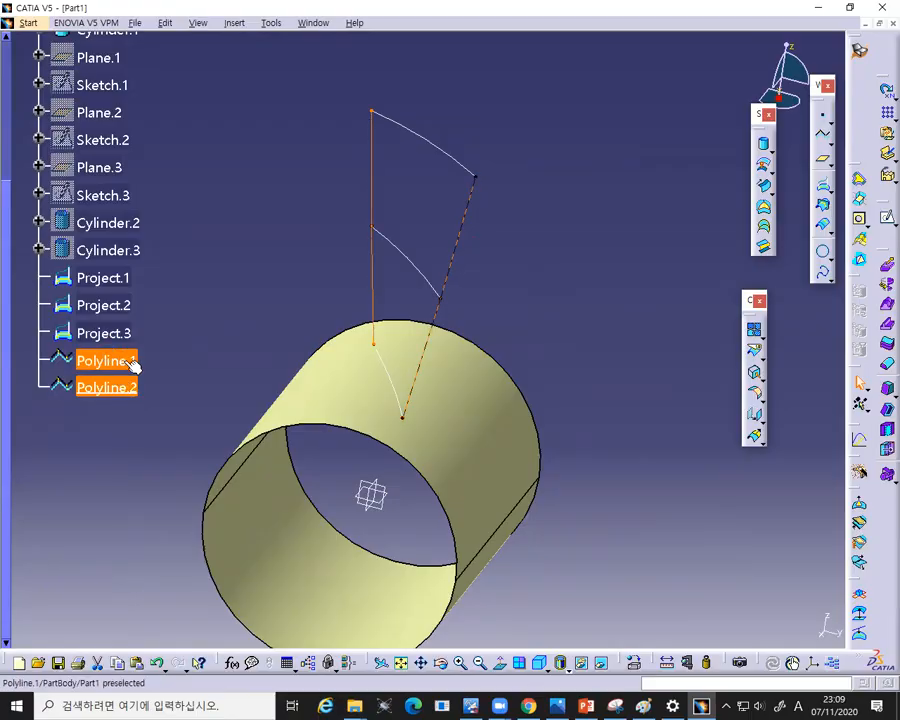
left_click(118, 362, "ctrl")
key("Delete")
left_click(752, 626)
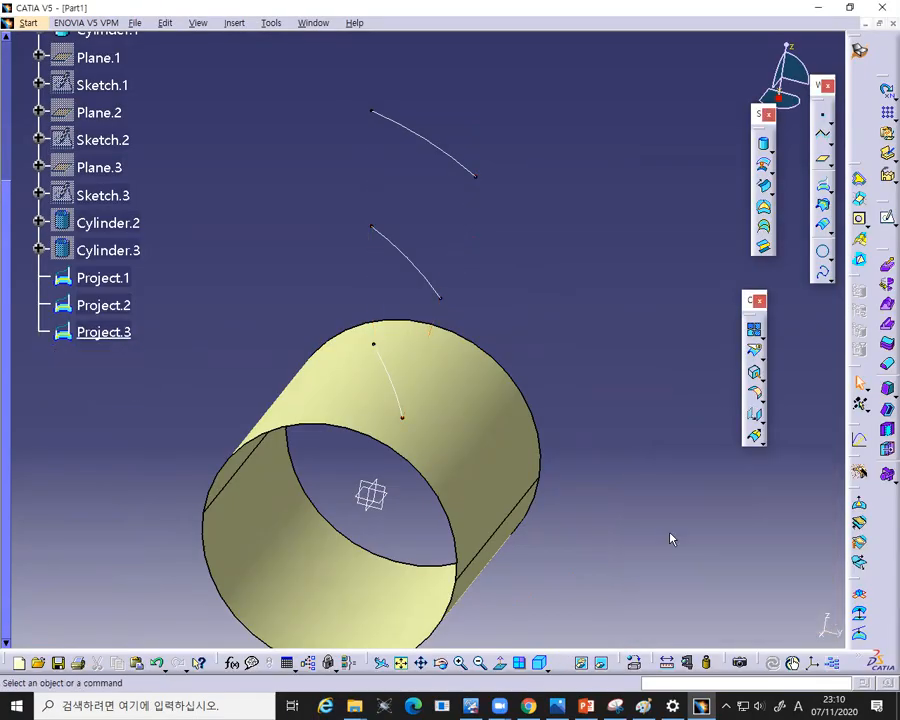
middle_click_drag(639, 459, 670, 472)
scroll(669, 436, "up", 2)
middle_click_drag(655, 388, 644, 426, "ctrl")
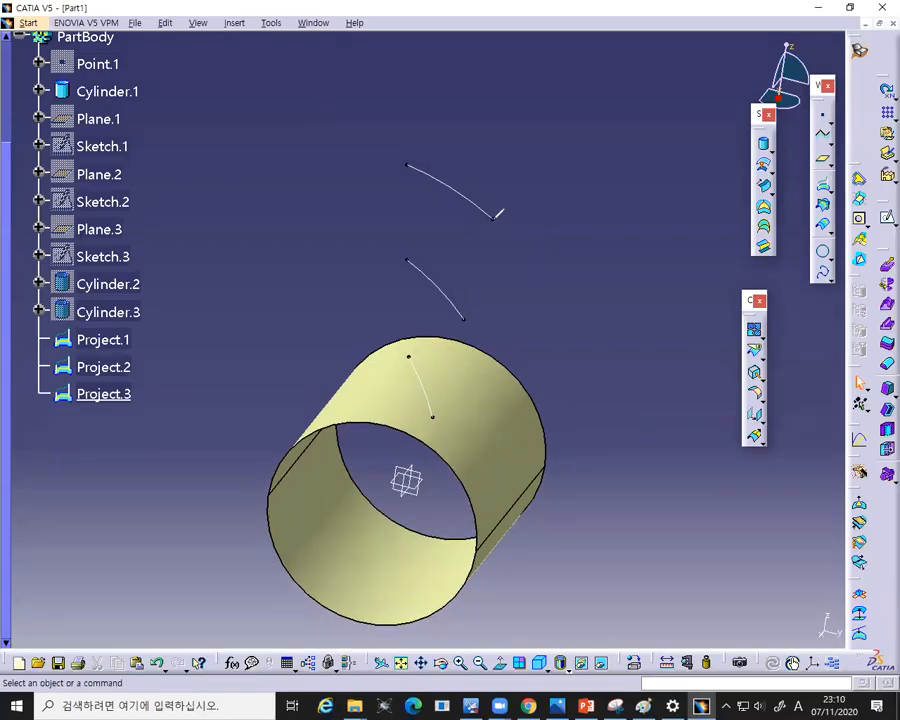
left_click(494, 219)
left_click_drag(493, 222, 438, 404)
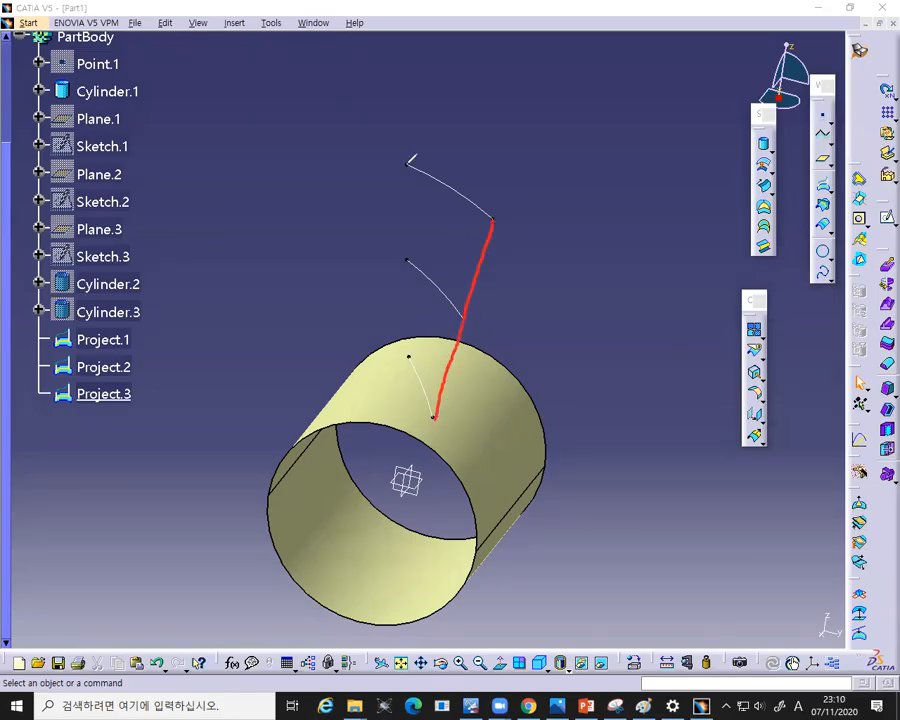
left_click_drag(406, 168, 411, 349)
key("Escape")
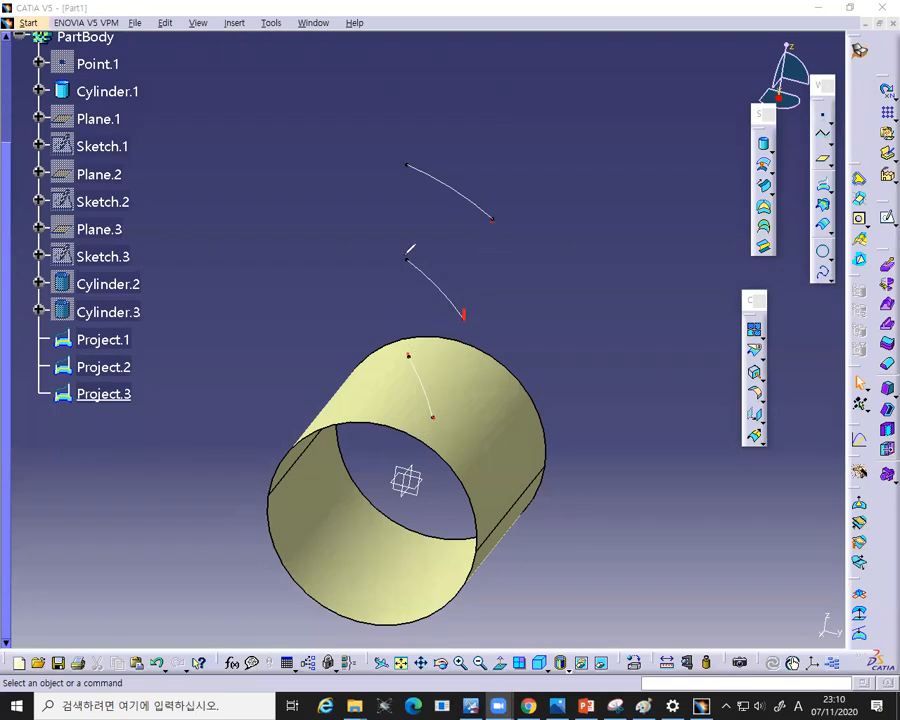
left_click_drag(594, 196, 595, 218)
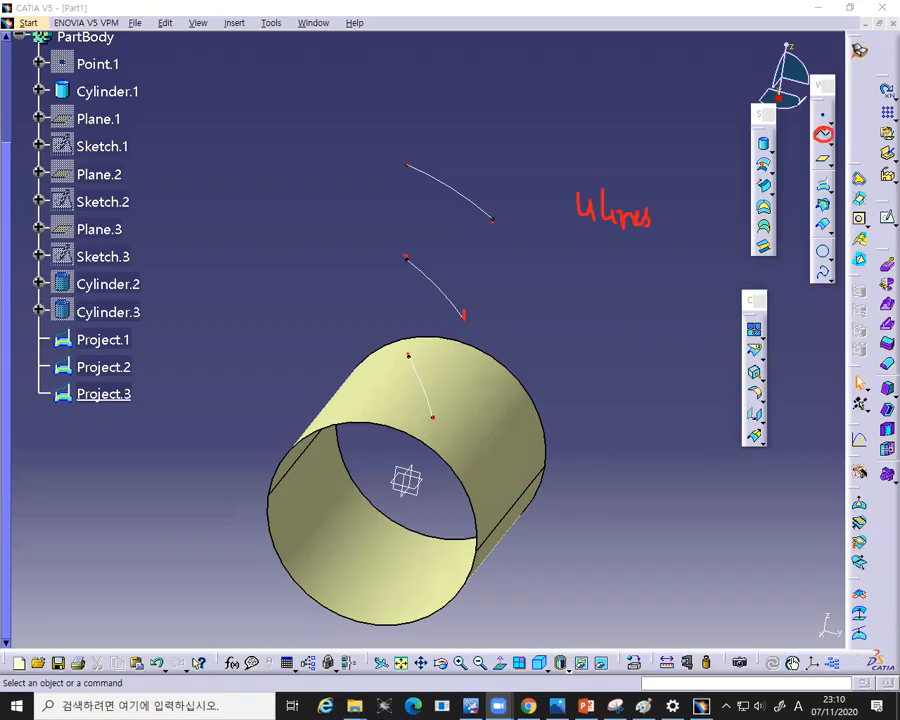
left_click(440, 150)
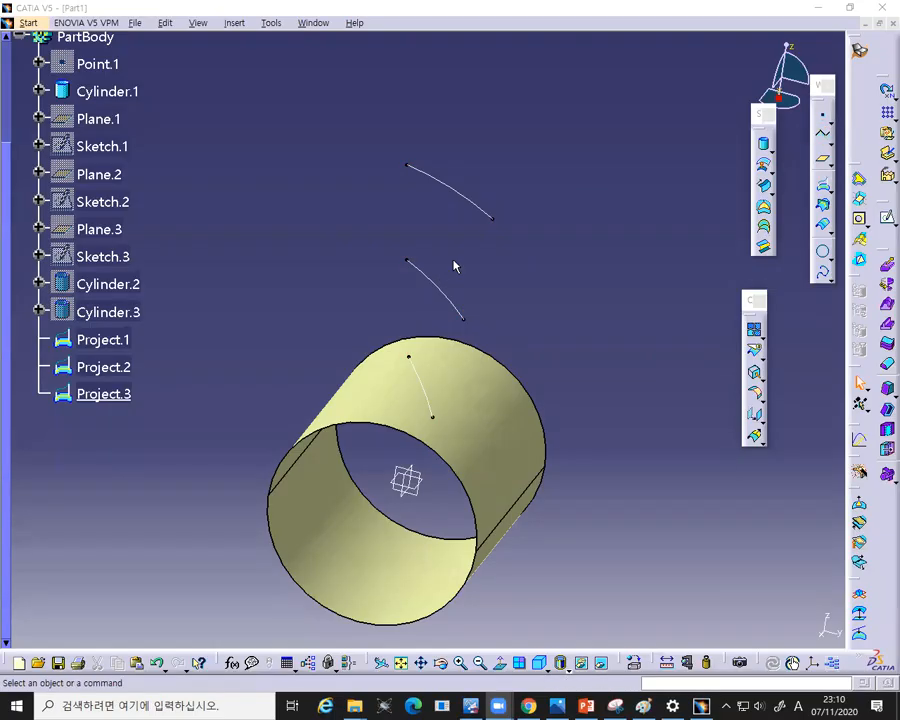
- Create a polyline through the end vertices of Project.1, Project.2 and Project.3 on the side nearest the cylinder's front opening
left_click(826, 137)
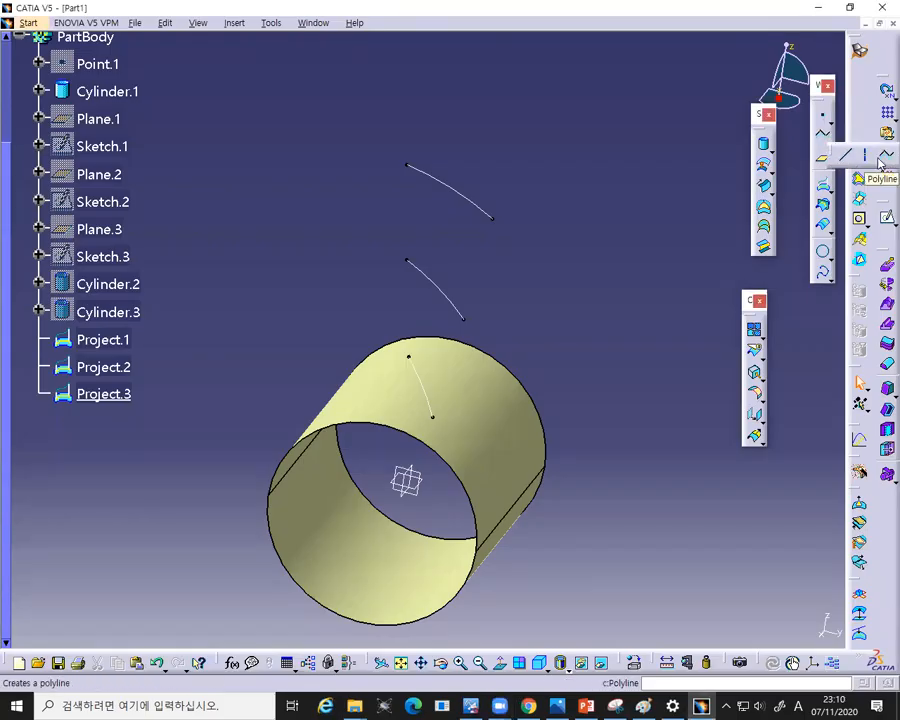
left_click(881, 157)
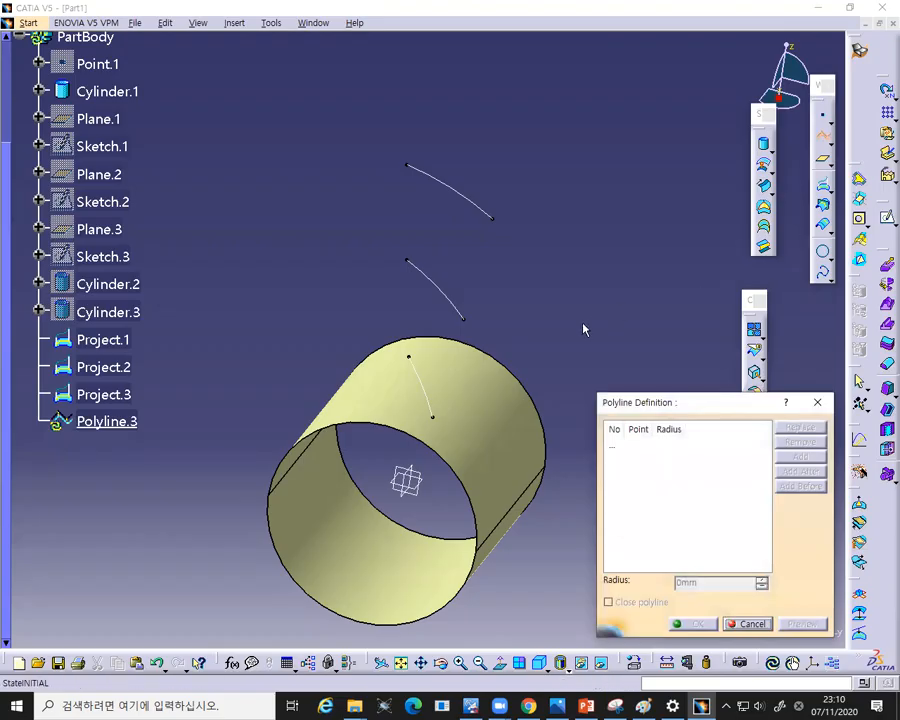
left_click(433, 416)
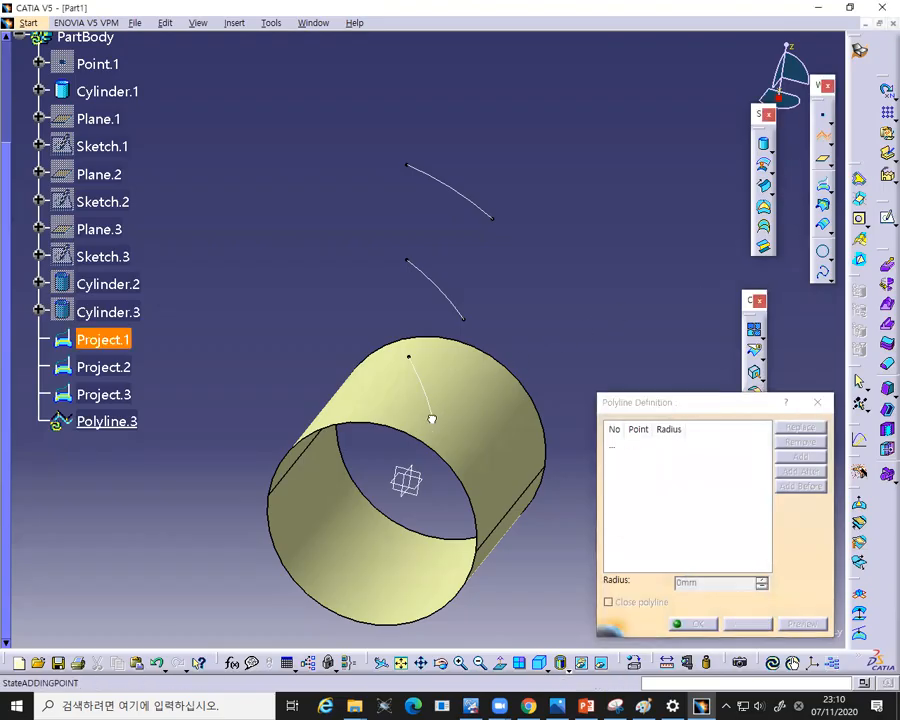
left_click(466, 319)
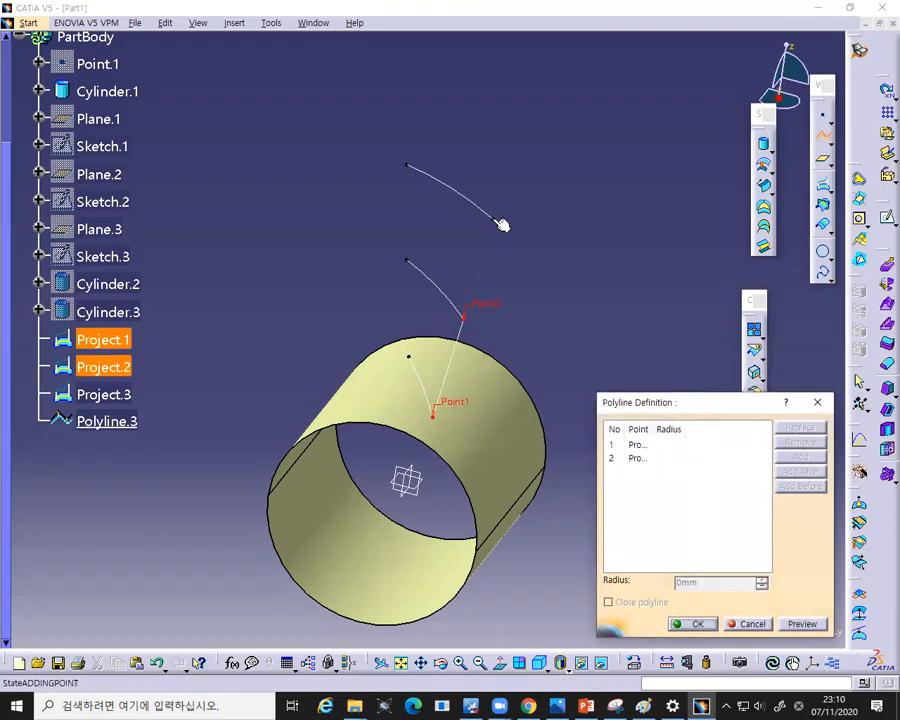
left_click(493, 217)
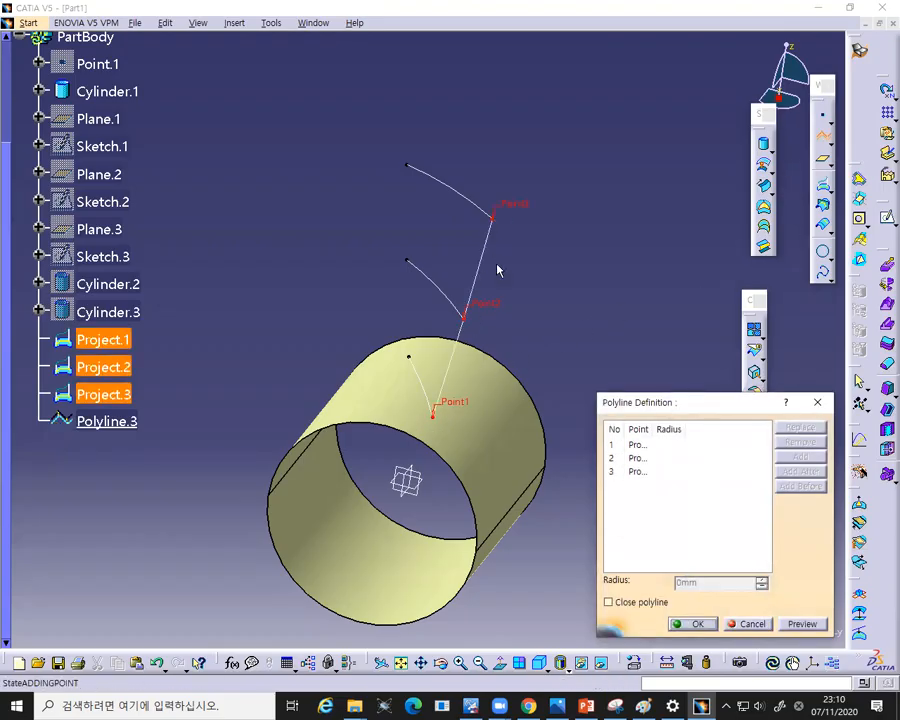
left_click(693, 625)
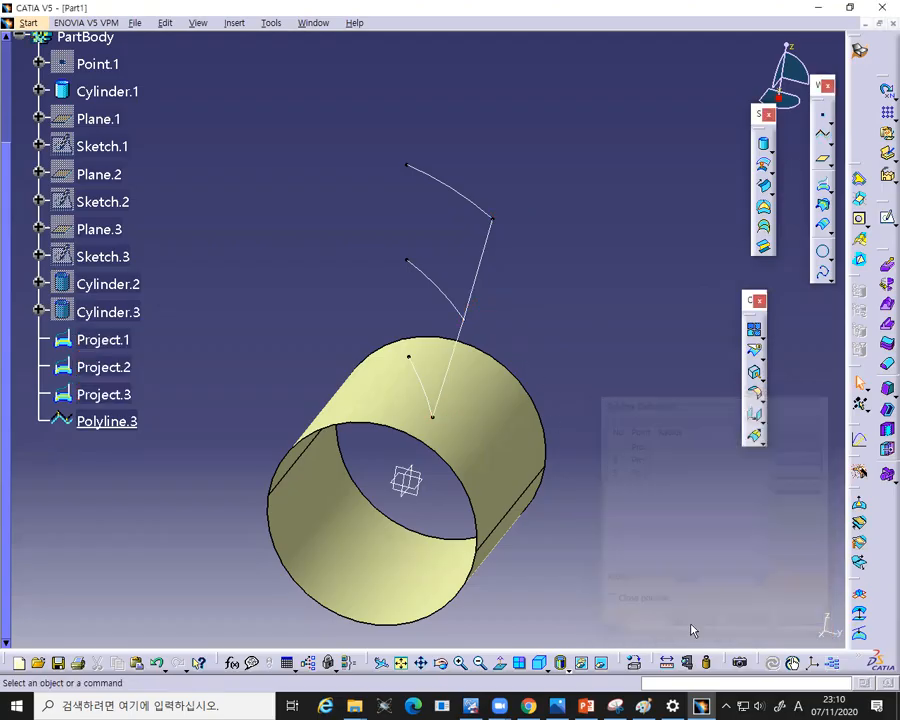
- Create a second polyline through the opposite end vertices of Project.1, Project.2 and Project.3, away from the cylinder's front opening
left_click(821, 143)
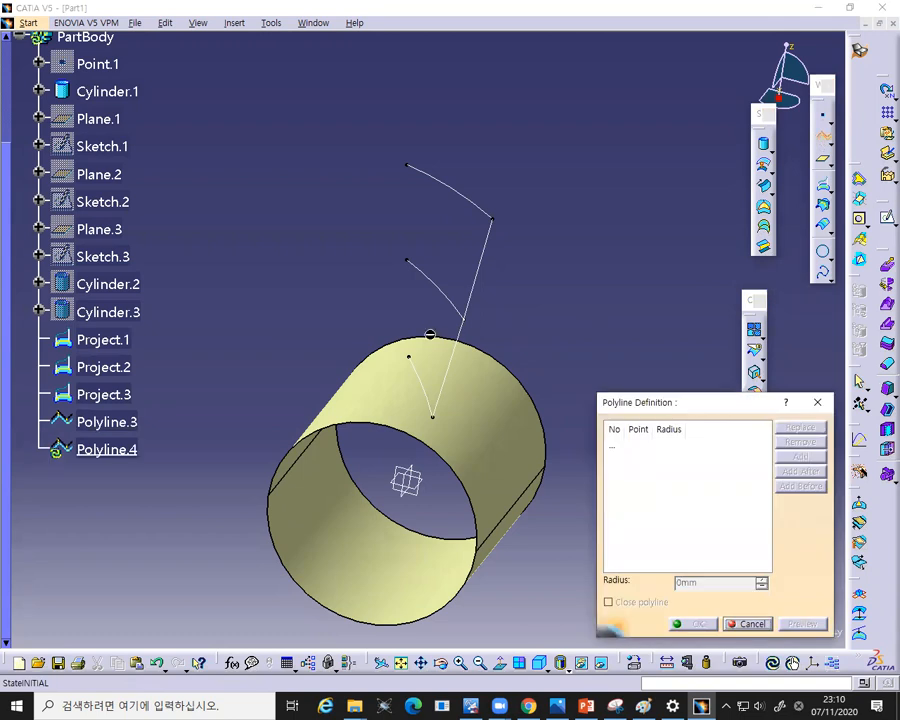
left_click(410, 355)
left_click(410, 261)
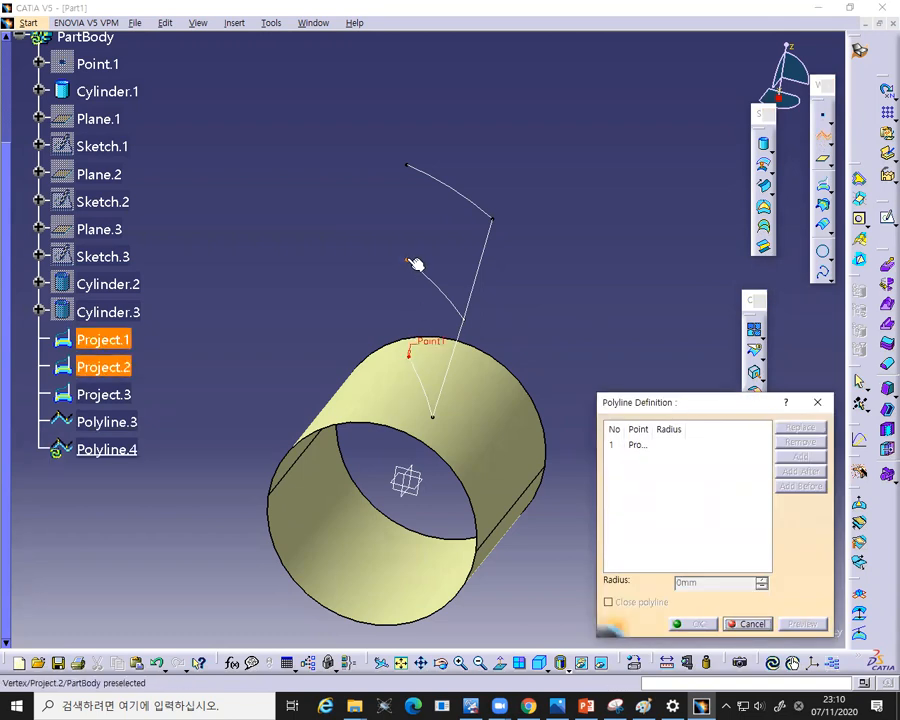
left_click(411, 166)
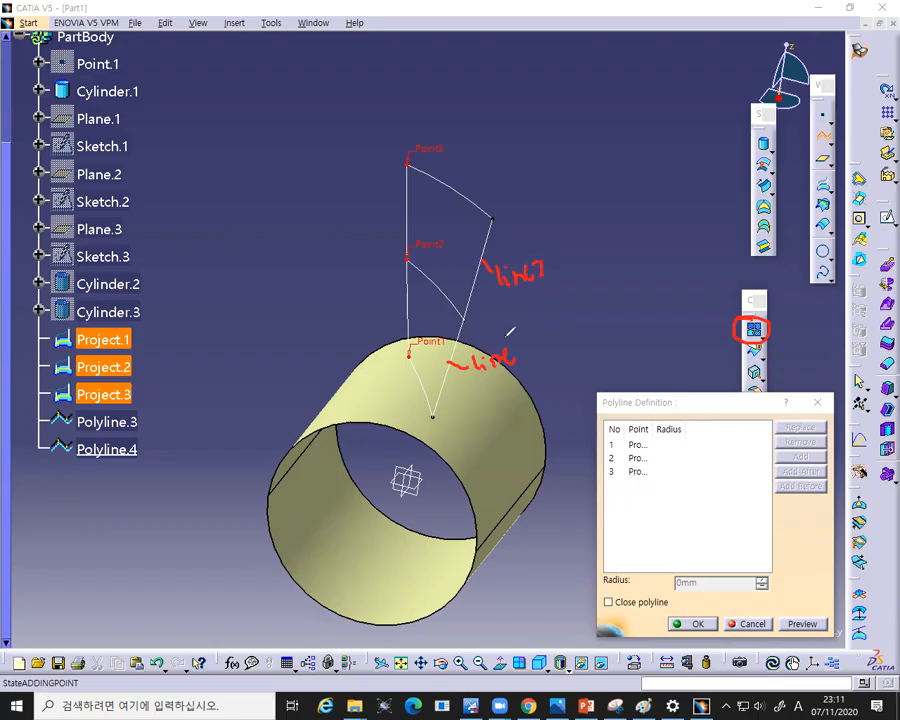
left_click(685, 17)
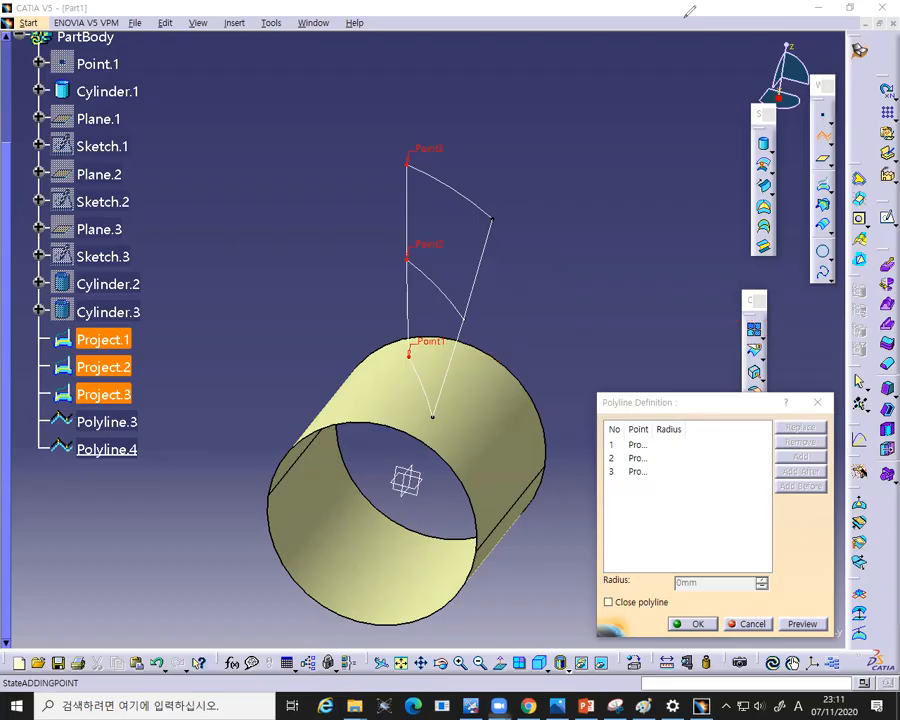
left_click(698, 625)
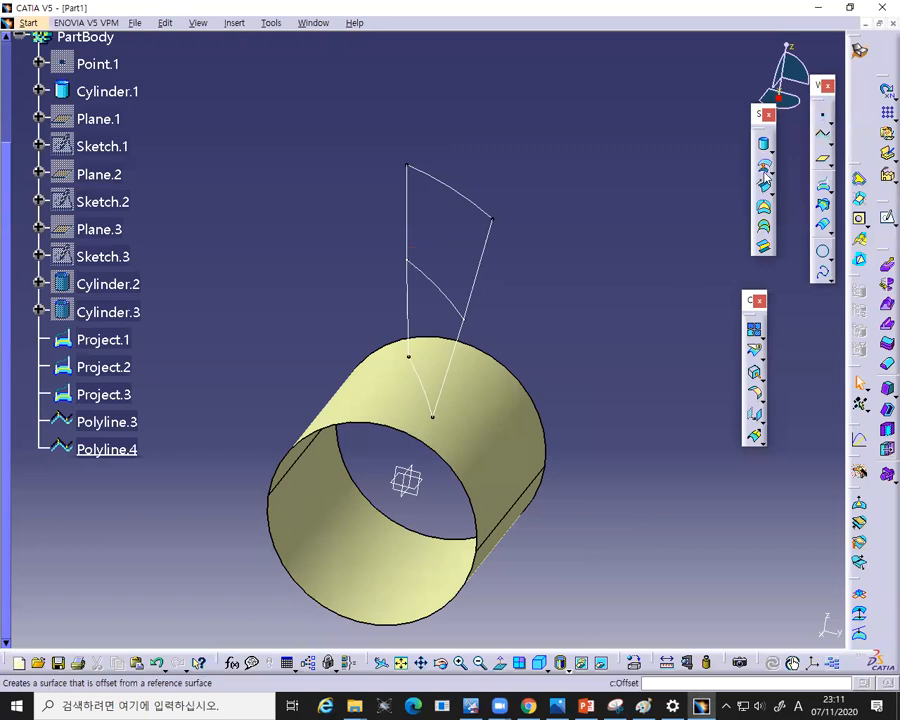
- Define a multi-sections surface with Project.1, Project.2 and Project.3 as its sections, from the cylinder outward
left_click(763, 226)
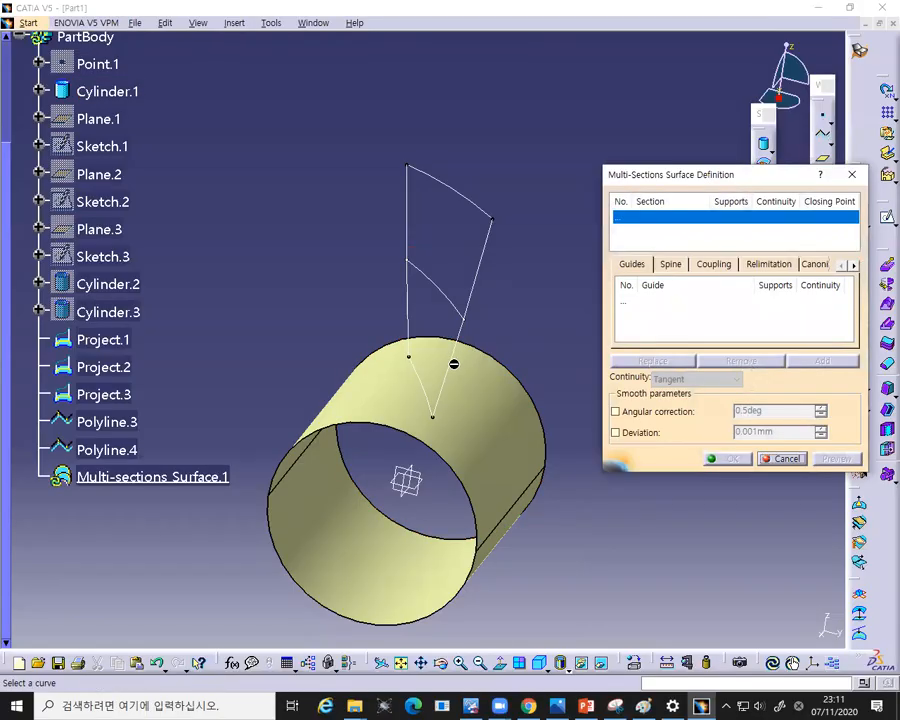
left_click(421, 383)
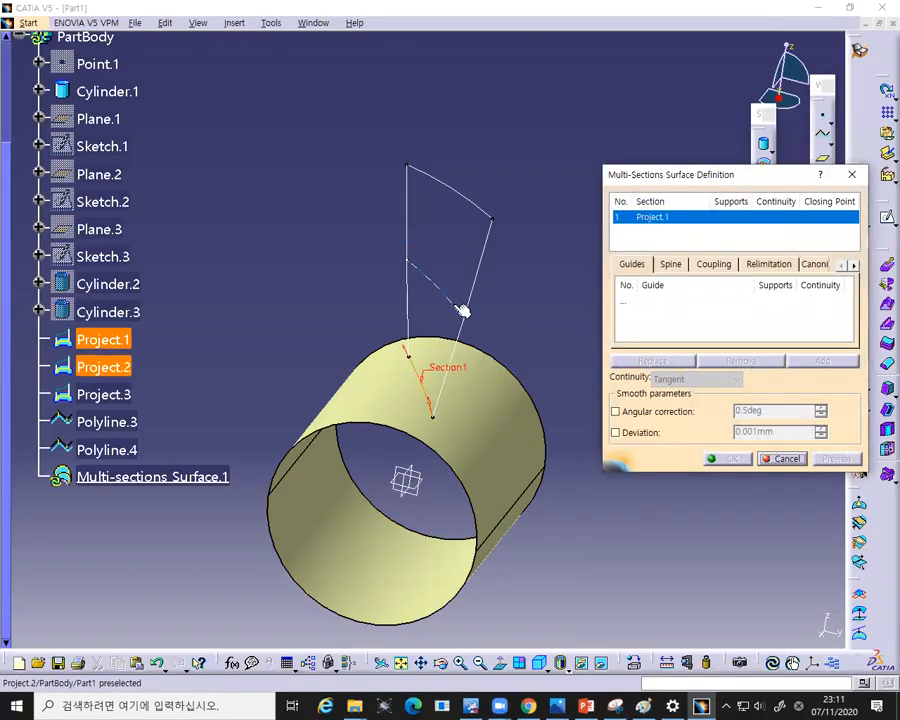
left_click(466, 317)
left_click(487, 210)
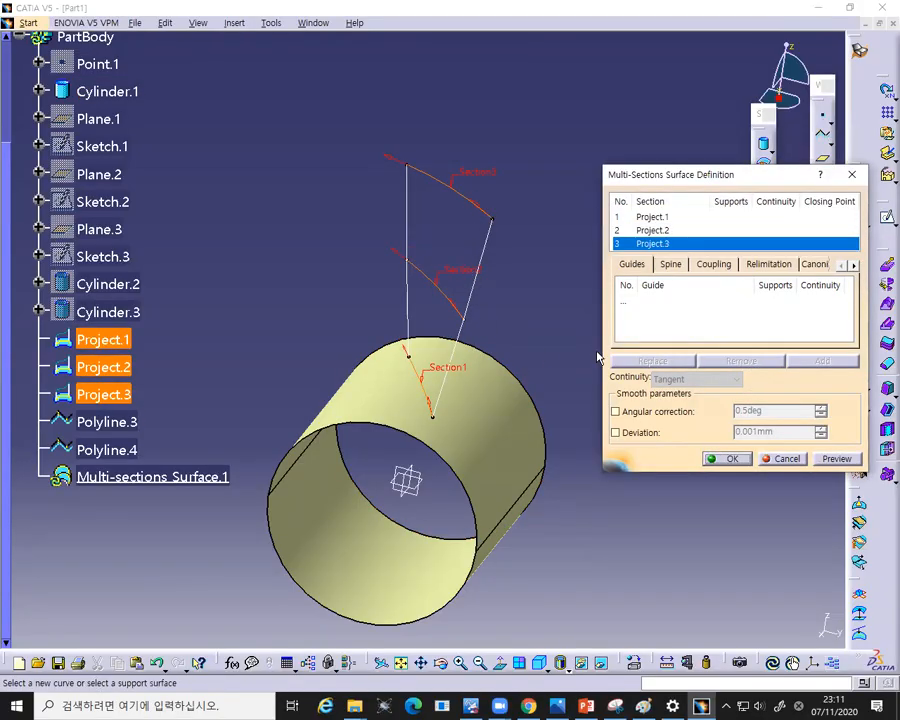
- Add Polyline.3 and Polyline.4 as the guides of the multi-sections surface and create the surface
left_click(624, 300)
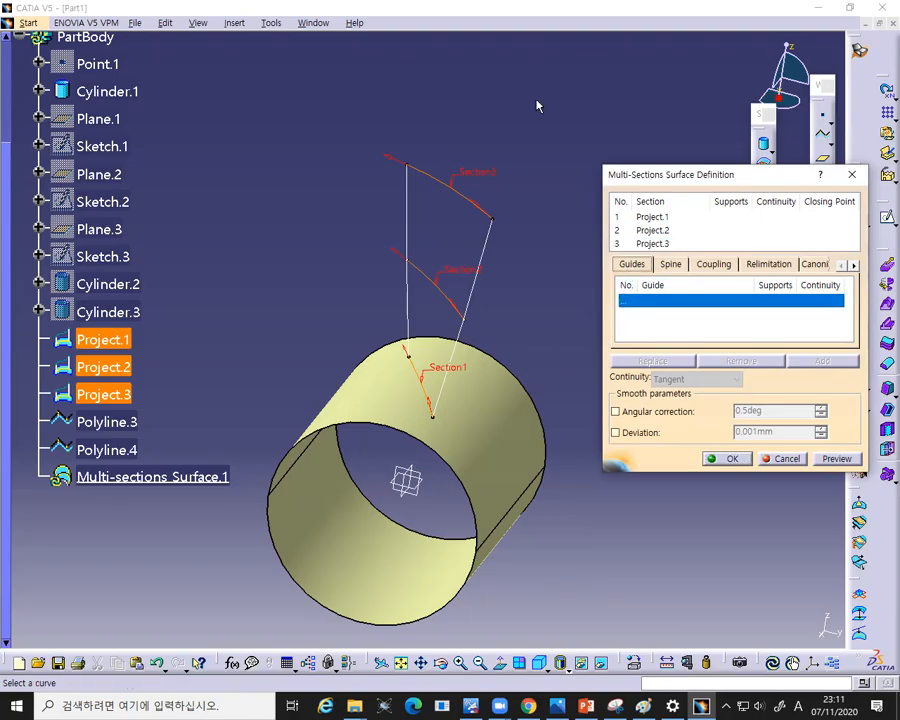
key("ctrl+2")
left_click_drag(643, 257, 650, 261)
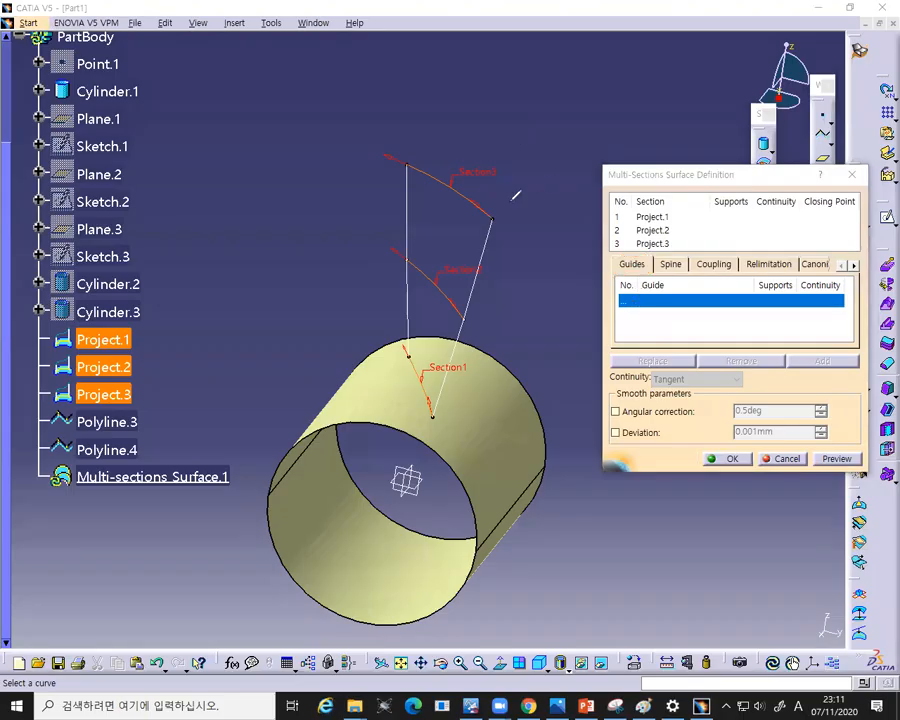
left_click(483, 245)
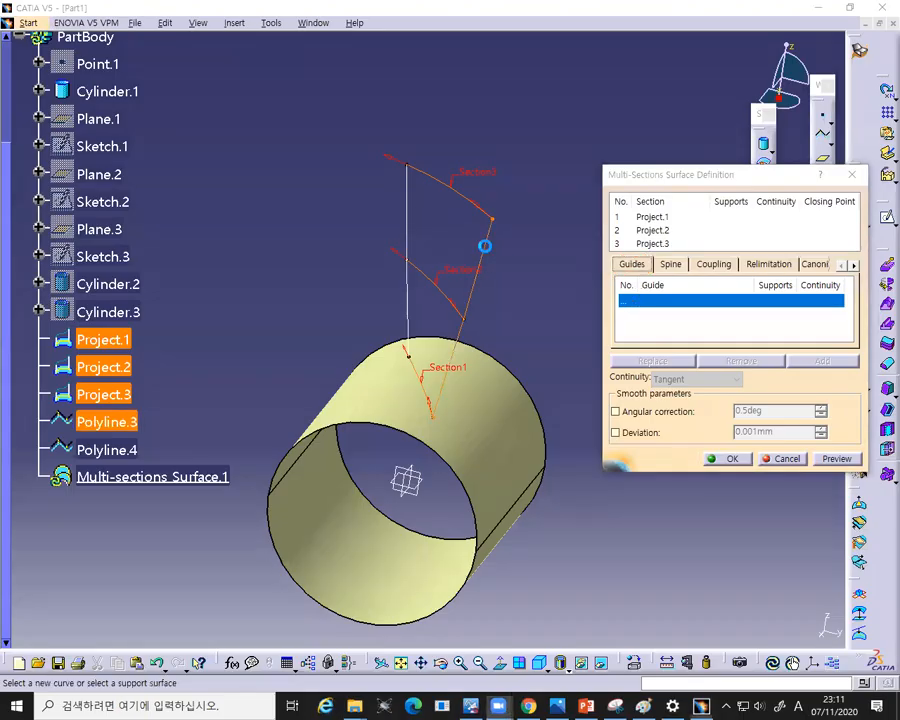
left_click(409, 238)
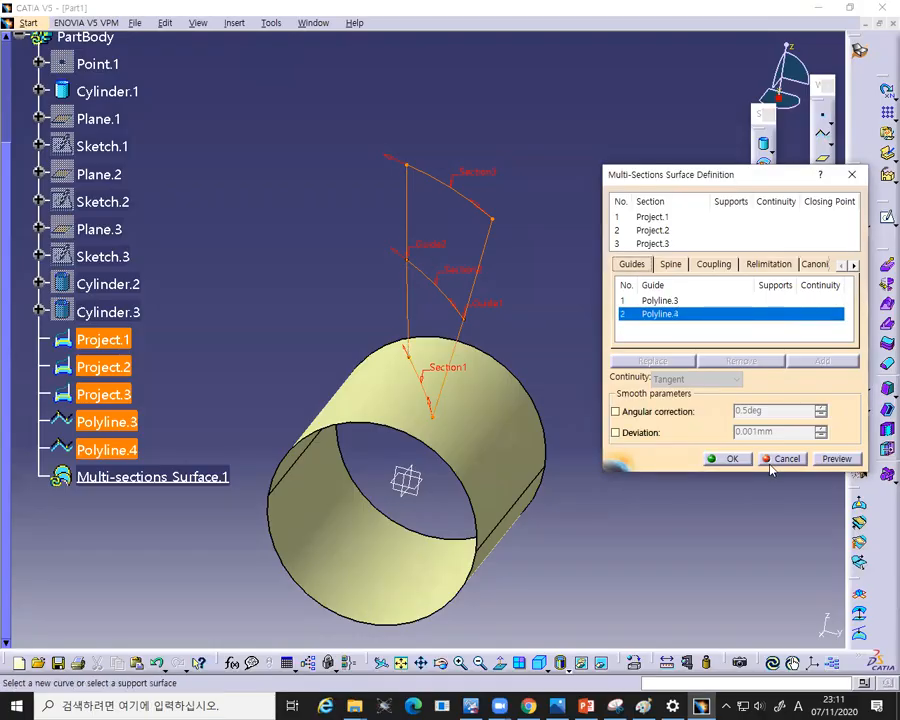
left_click(736, 462)
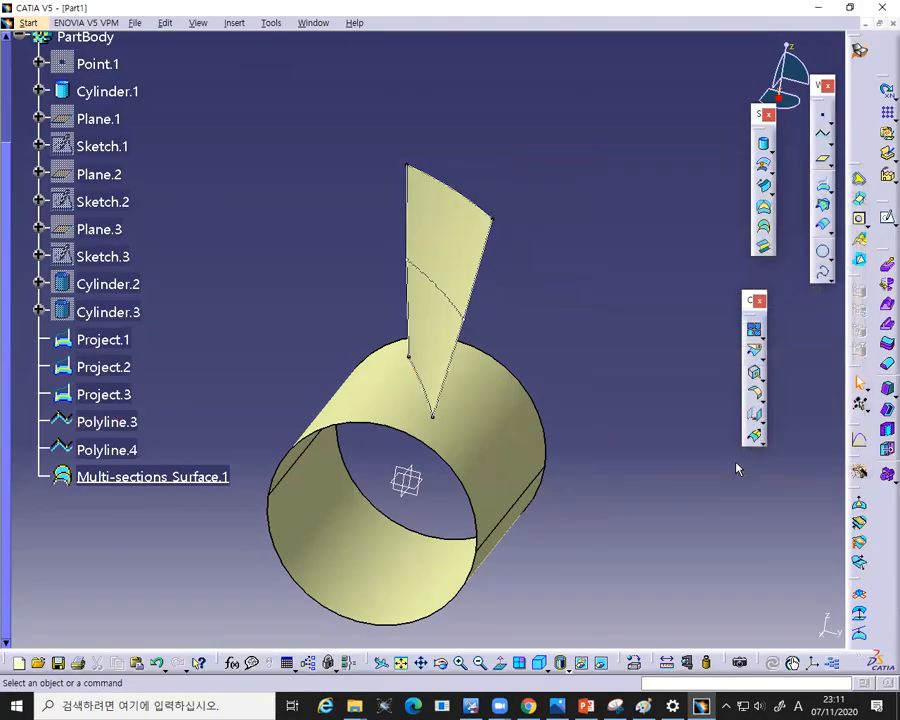
middle_click_drag(679, 424, 462, 430)
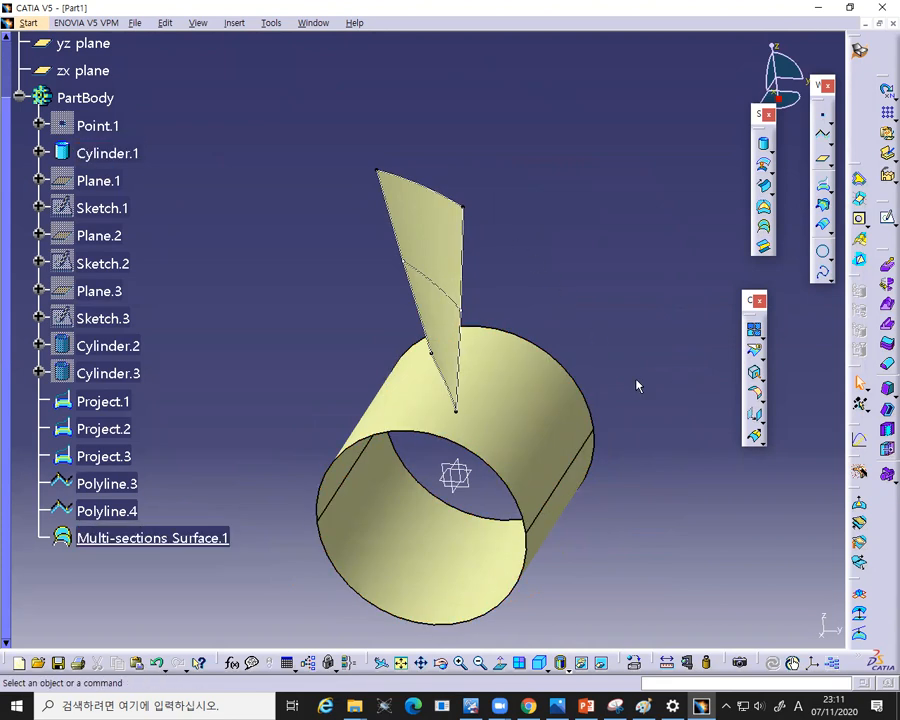
left_click(134, 513)
left_click(110, 483, "ctrl")
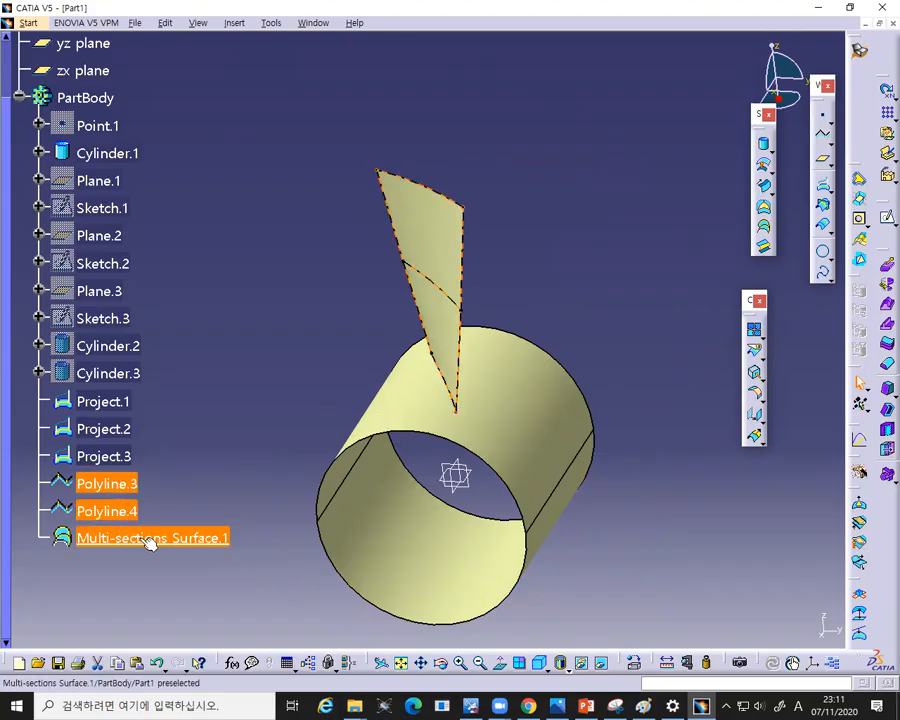
left_click(148, 541, "ctrl")
key("Delete")
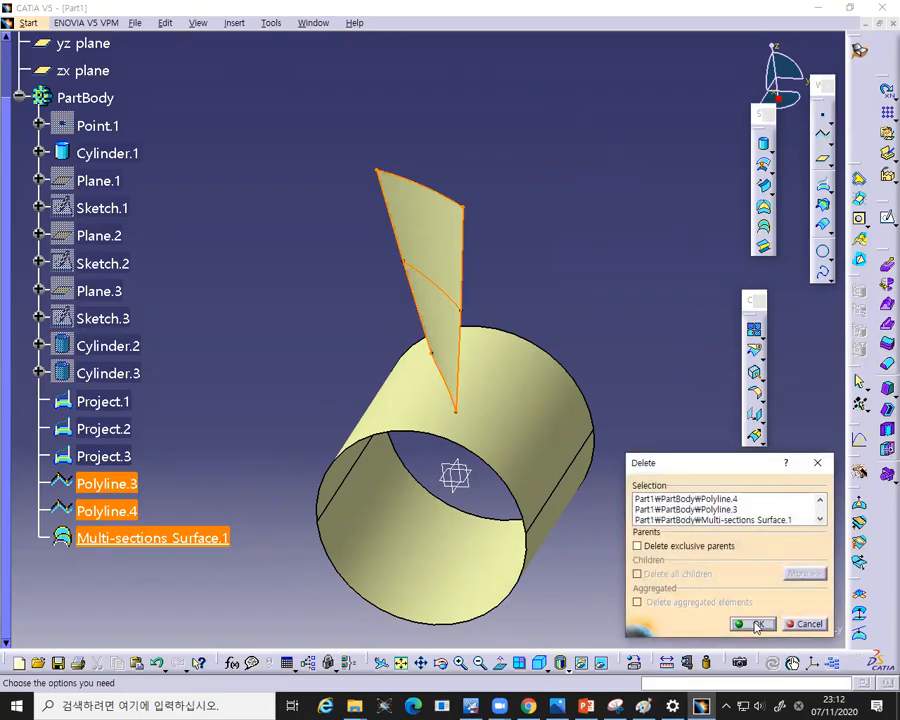
left_click(802, 623)
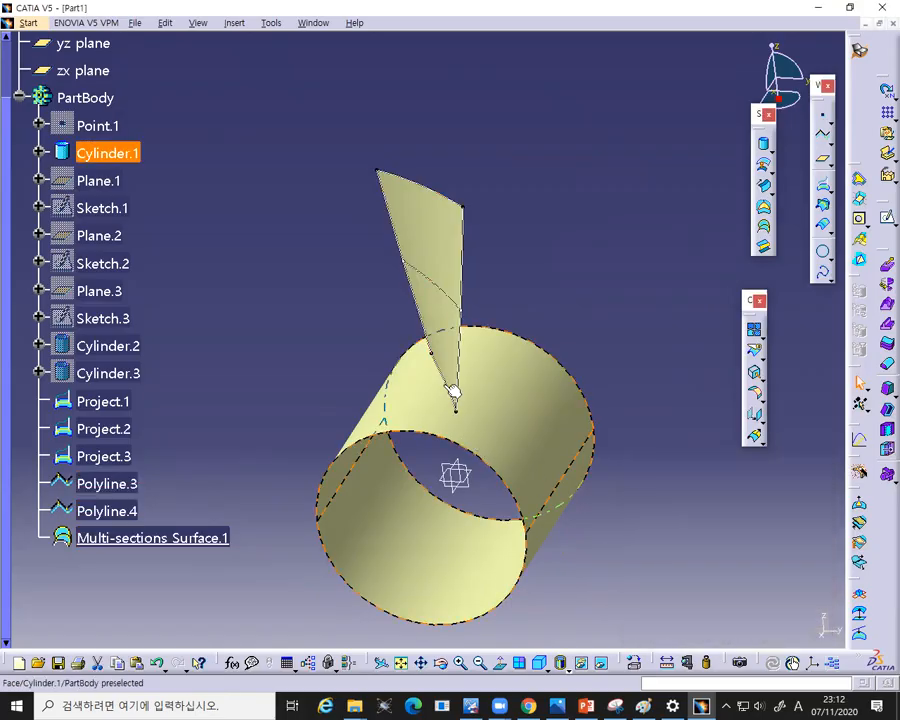
left_click(444, 385)
left_click(449, 297)
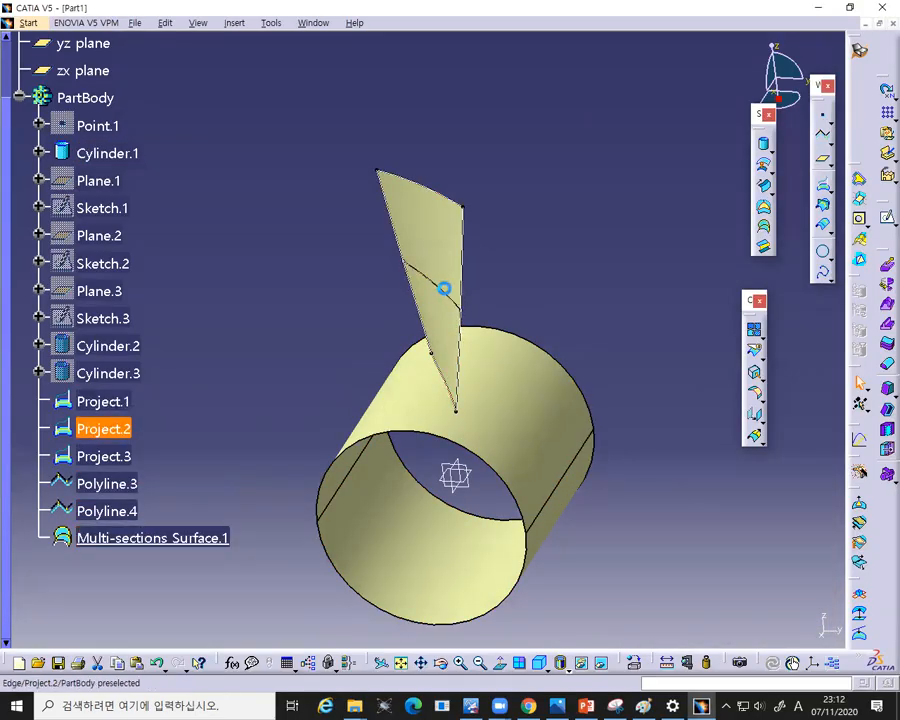
left_click(600, 336)
- Delete the multi-sections surface together with its guide polylines, Polyline.3 and Polyline.4
left_click(210, 538)
left_click(107, 511, "ctrl")
left_click(107, 483, "ctrl")
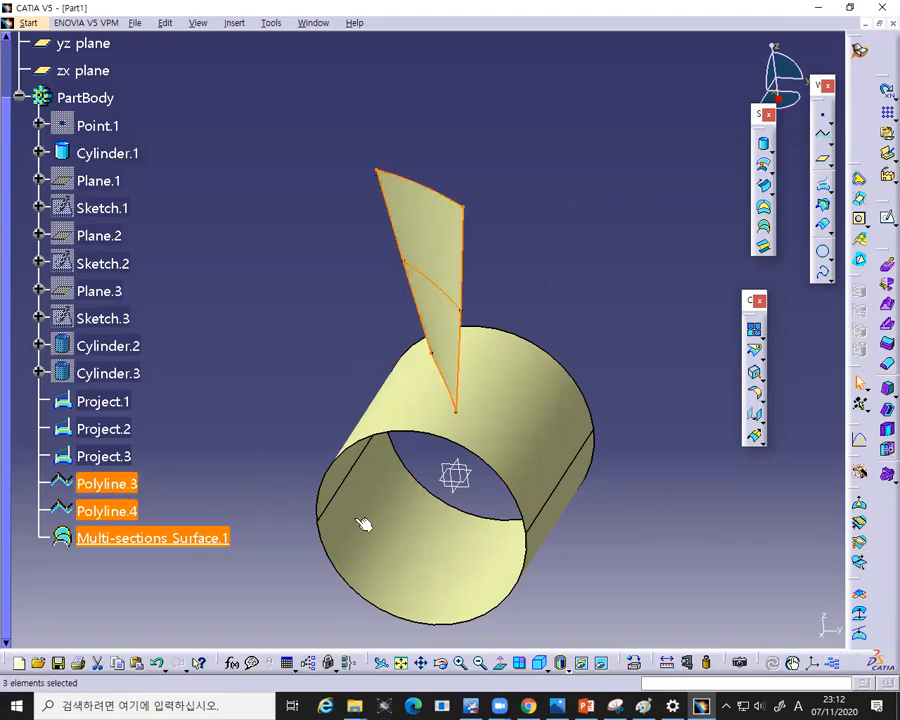
key("Delete")
left_click(745, 620)
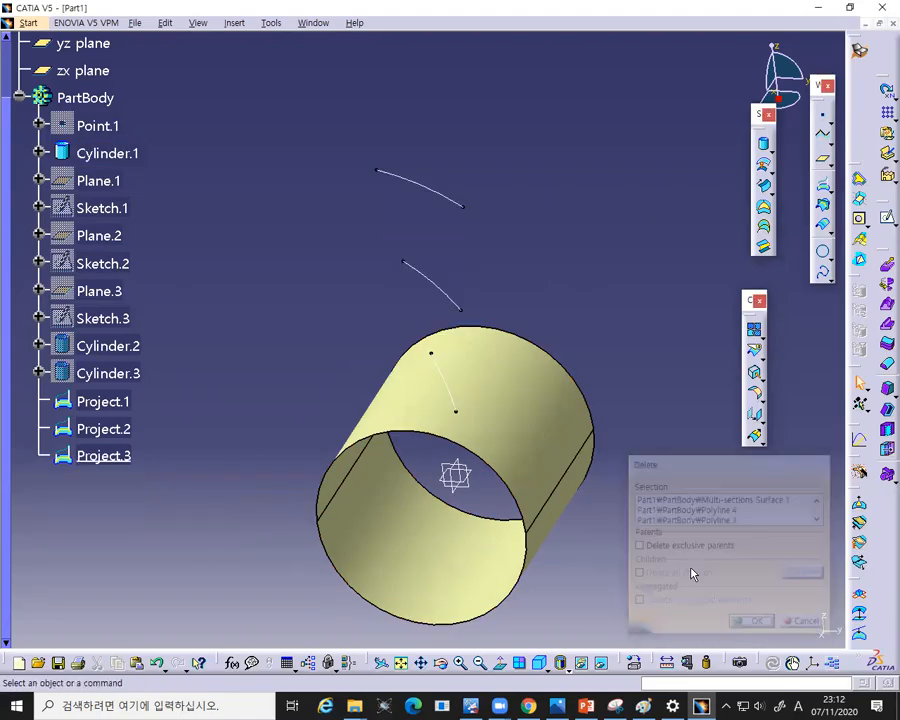
- Create a blend surface with Project.1 as the first curve and Project.2 as the second curve
left_click(763, 249)
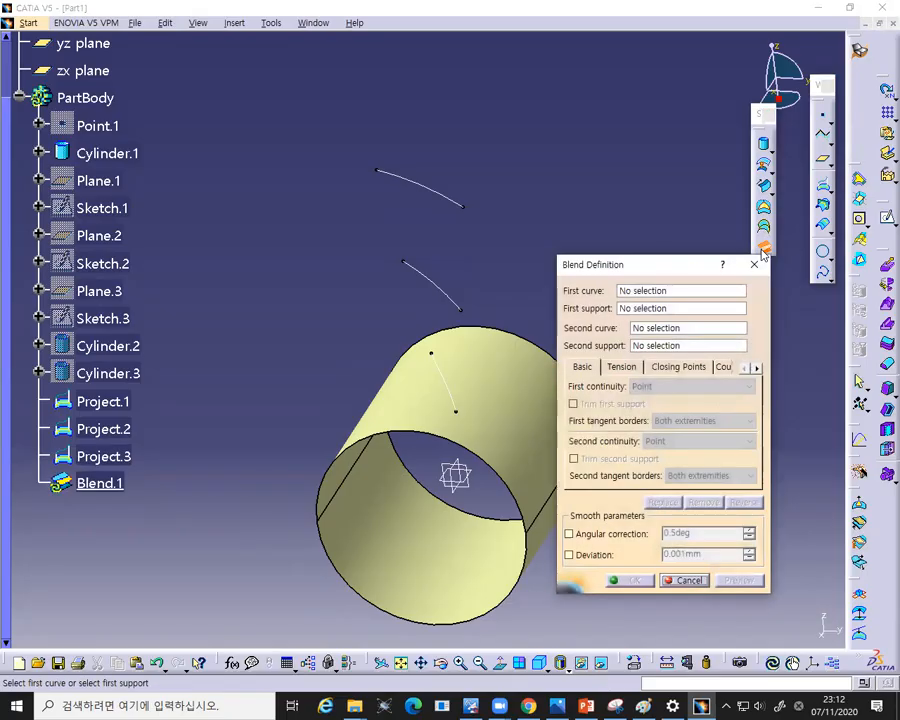
left_click_drag(718, 254, 783, 246)
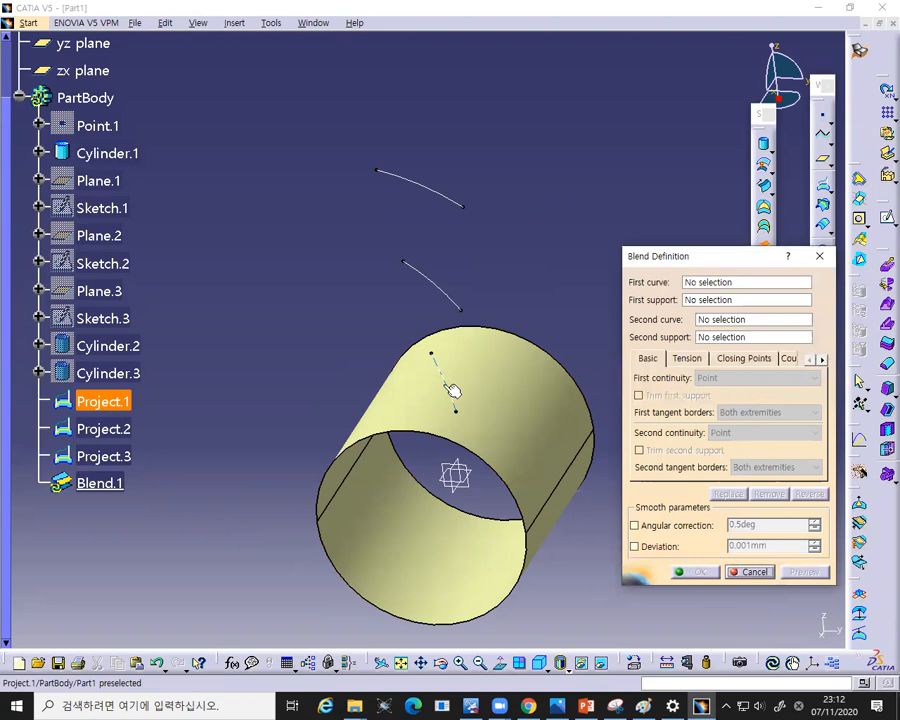
left_click(453, 390)
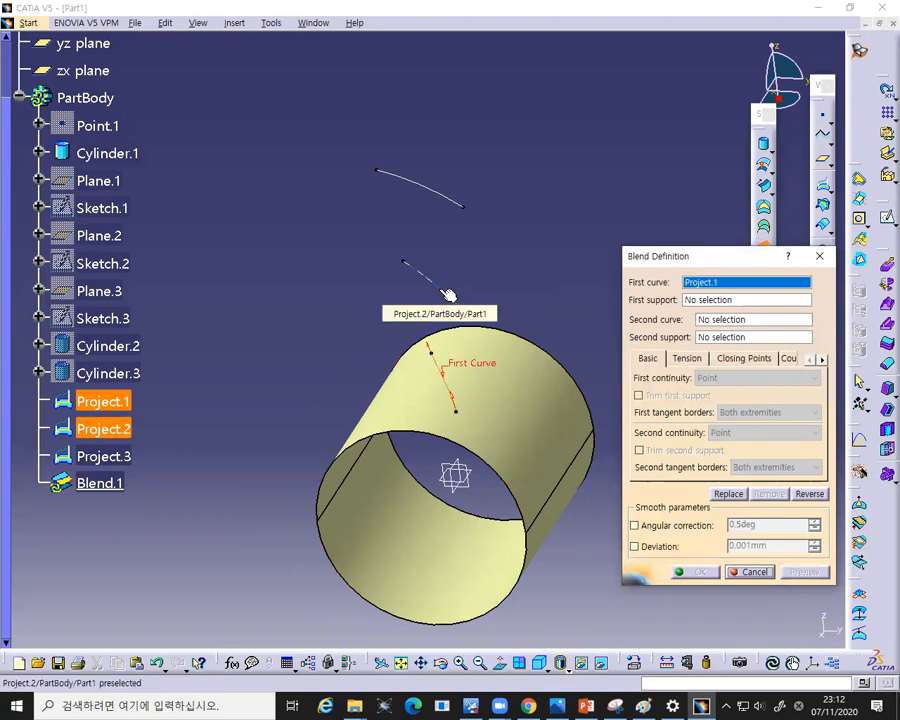
left_click(445, 291)
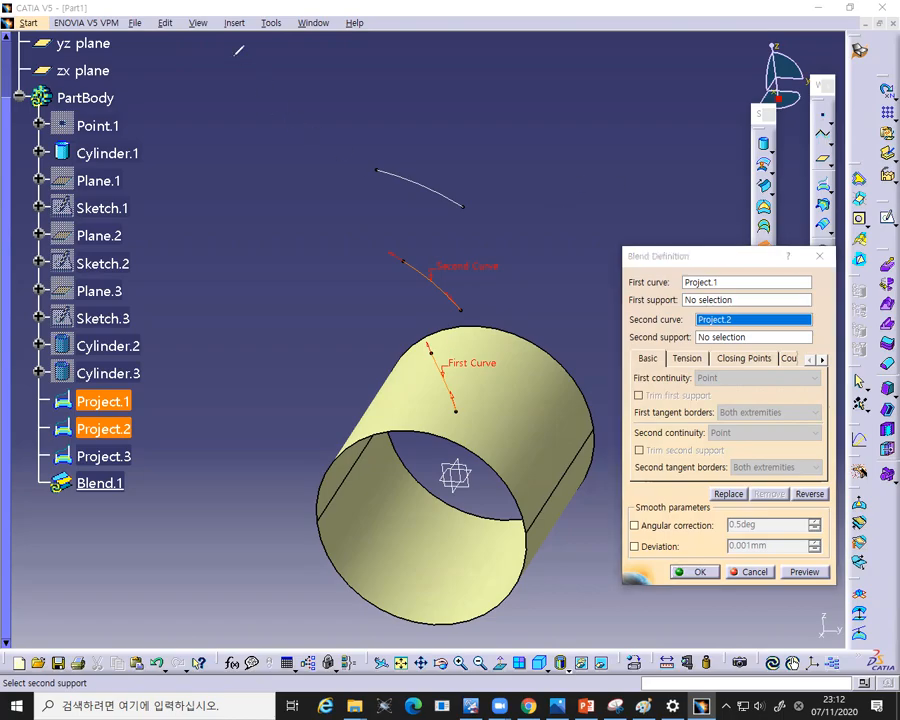
left_click(695, 573)
middle_click_drag(580, 355, 629, 390)
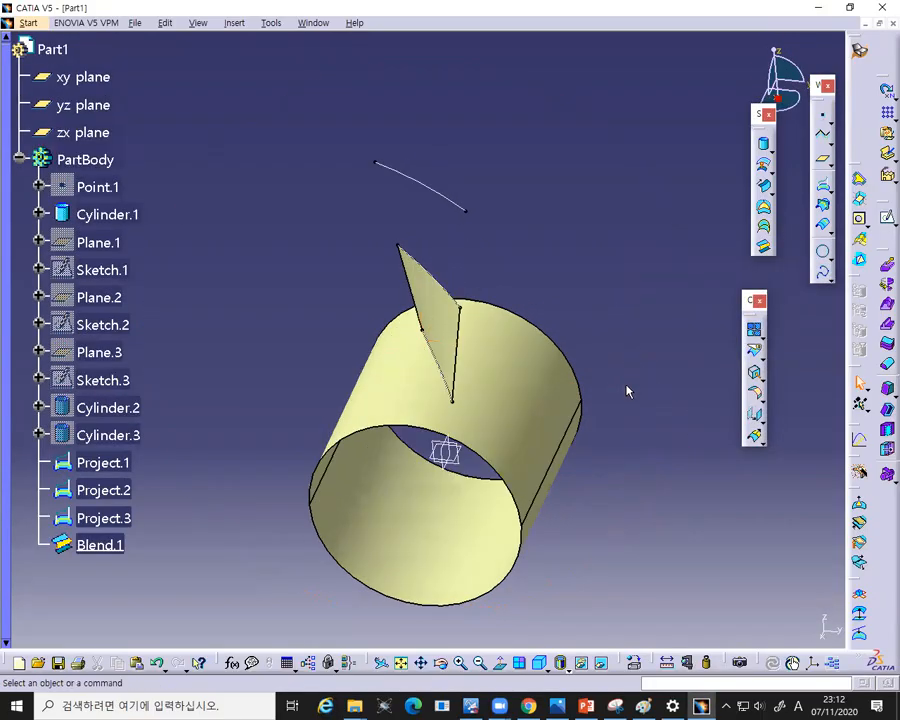
- Create another blend surface from Project.2 as the first curve to Project.3 as the second curve
left_click(763, 245)
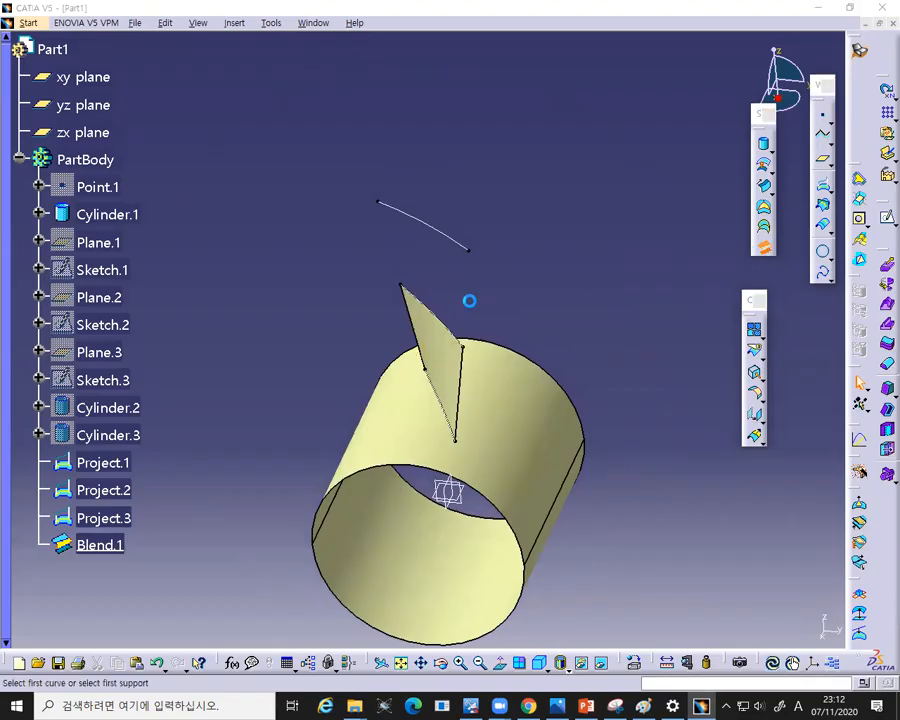
left_click(433, 314)
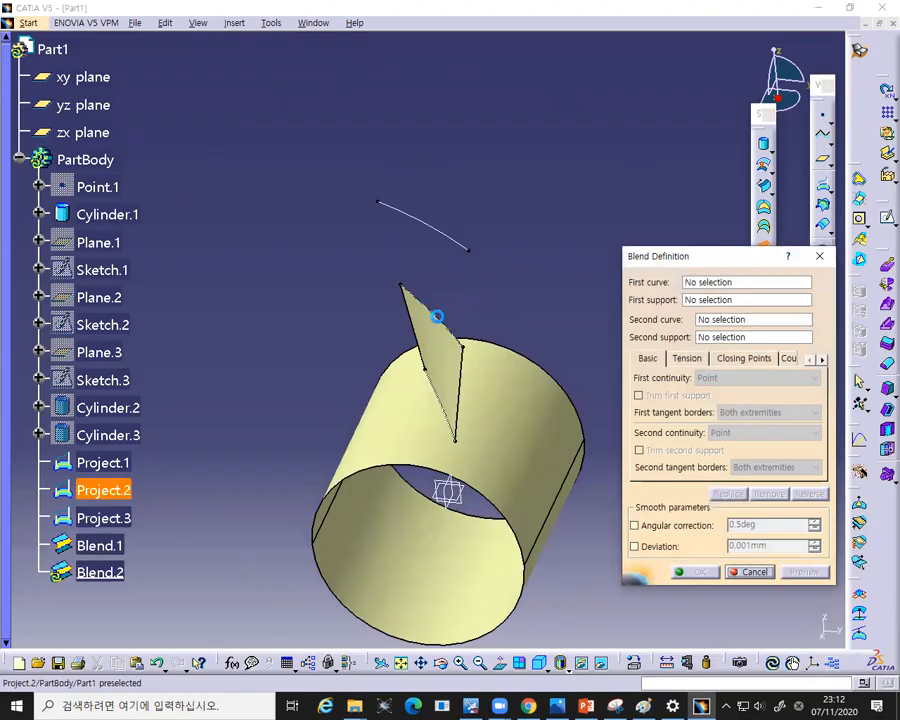
left_click(462, 245)
left_click(698, 572)
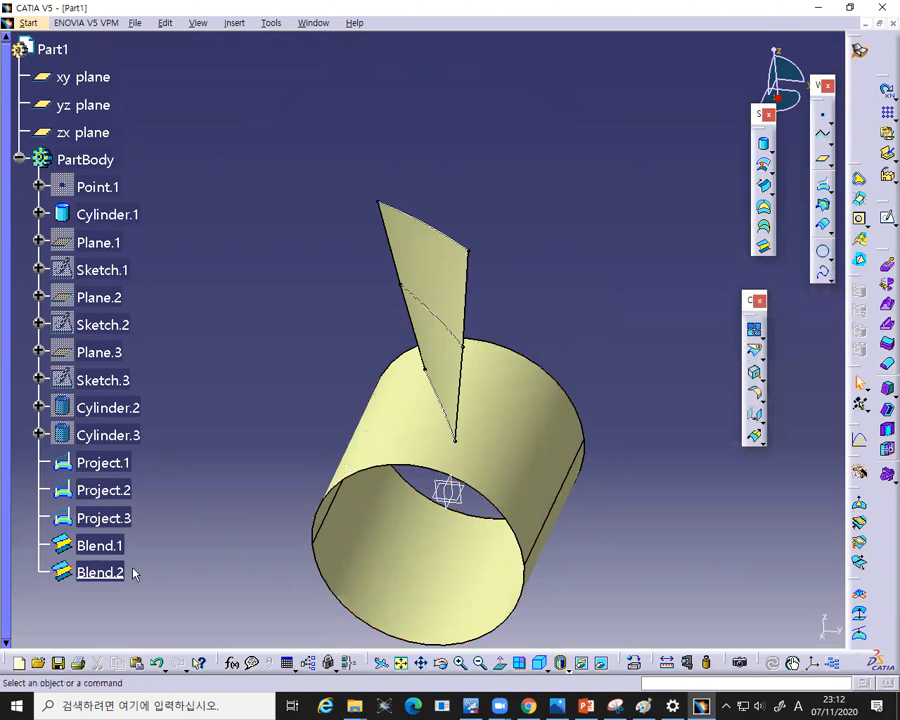
left_click(383, 97)
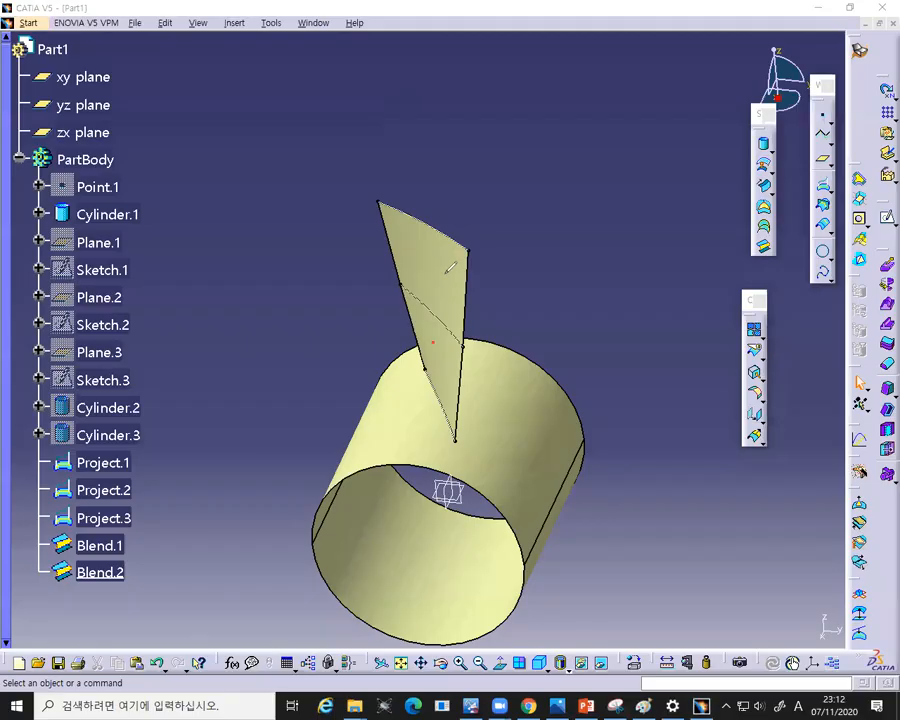
left_click_drag(432, 343, 483, 347)
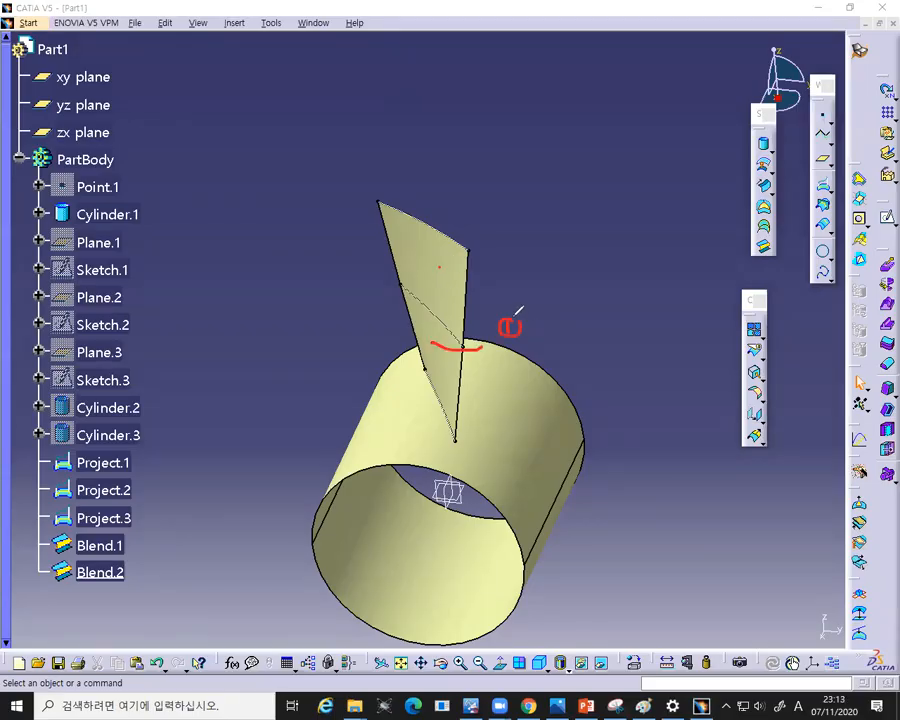
left_click(437, 268)
left_click_drag(433, 276, 479, 283)
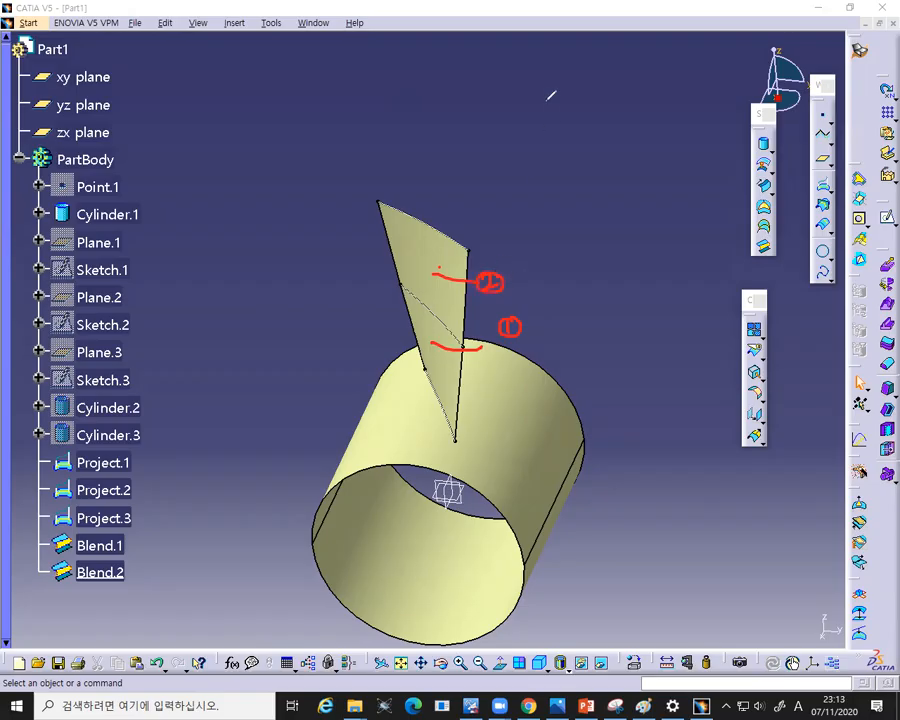
- Join Blend.1 and Blend.2 into one surface with a merging distance of 0.001 mm
left_click(104, 545)
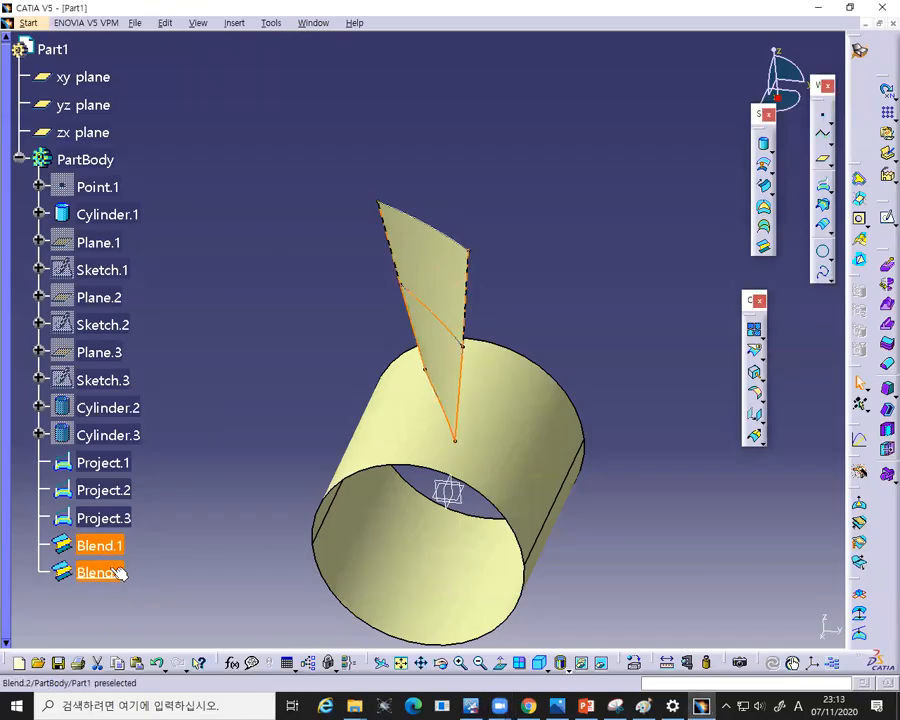
left_click(112, 572, "ctrl")
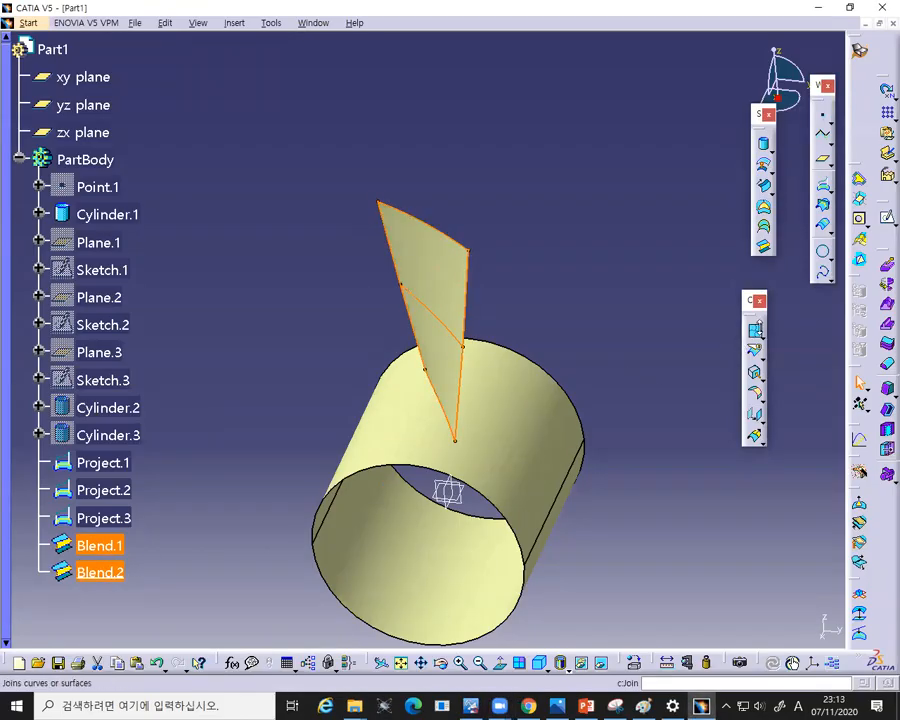
left_click(683, 304)
left_click(754, 328)
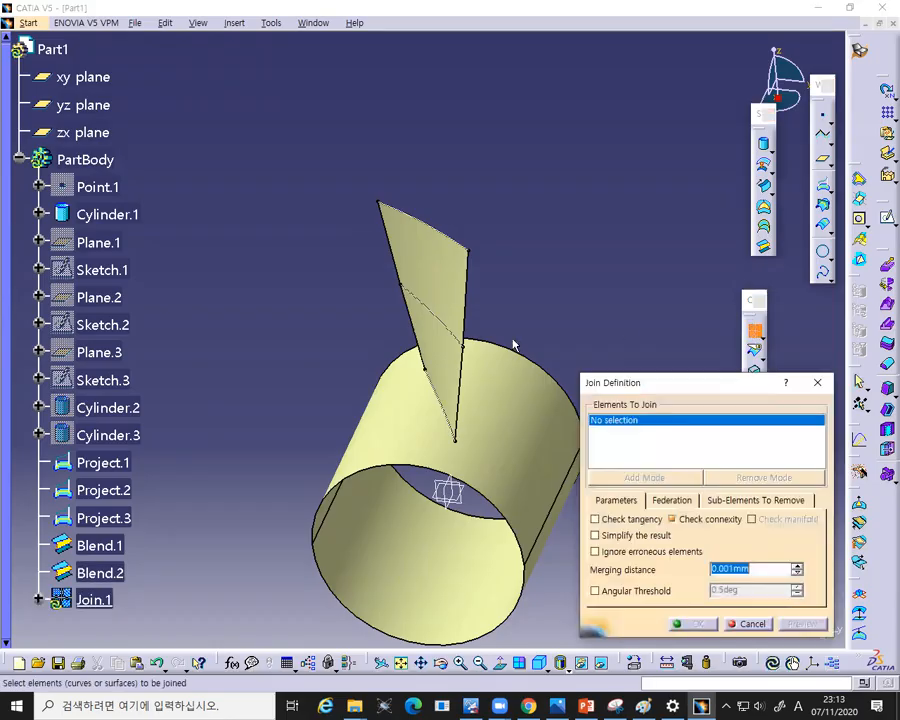
left_click(436, 358)
left_click(459, 291)
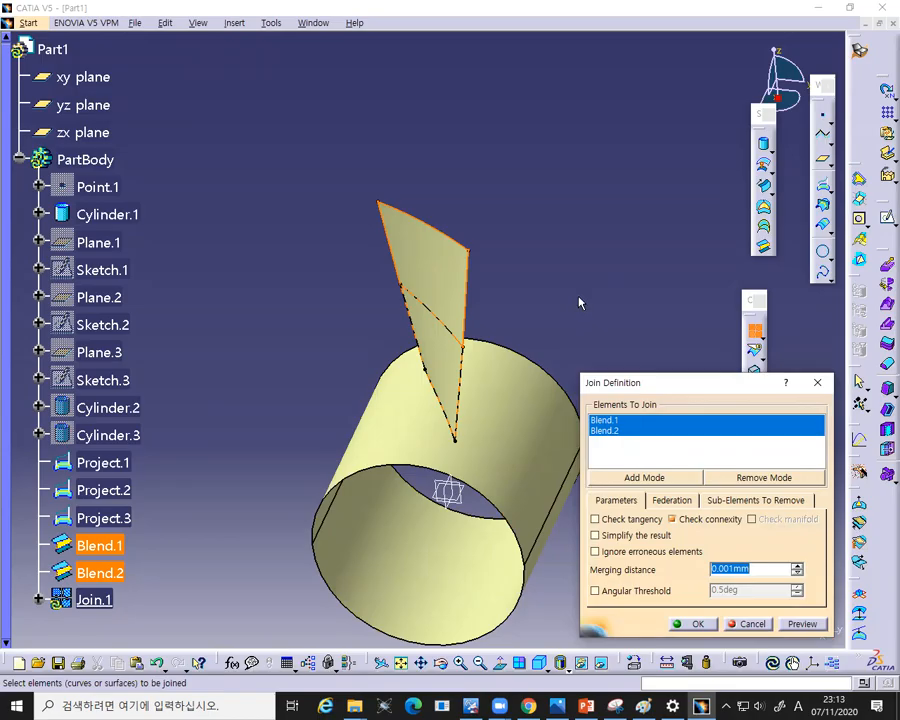
left_click(680, 625)
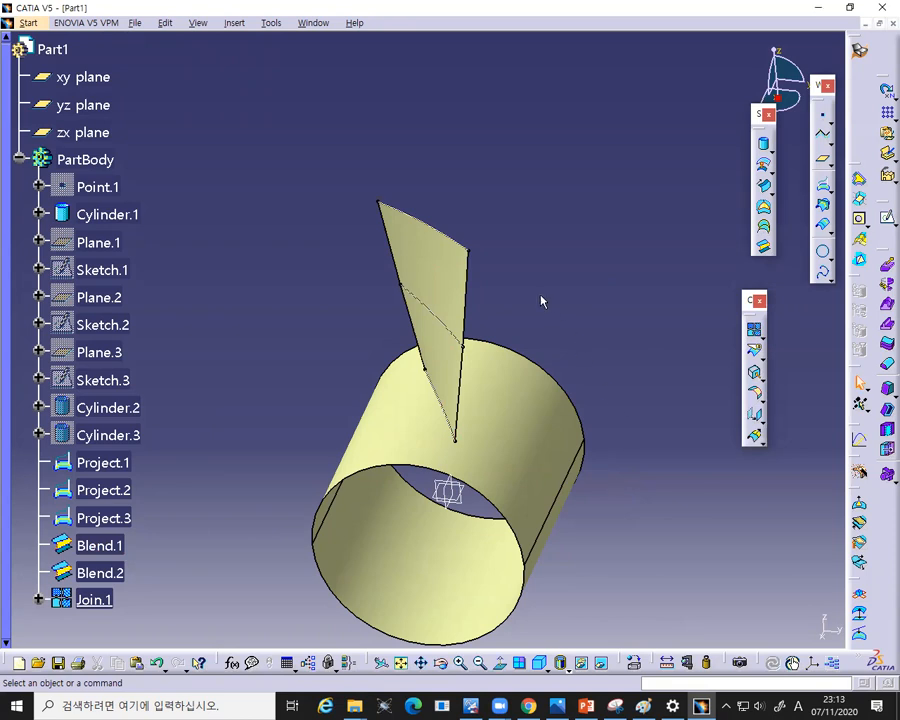
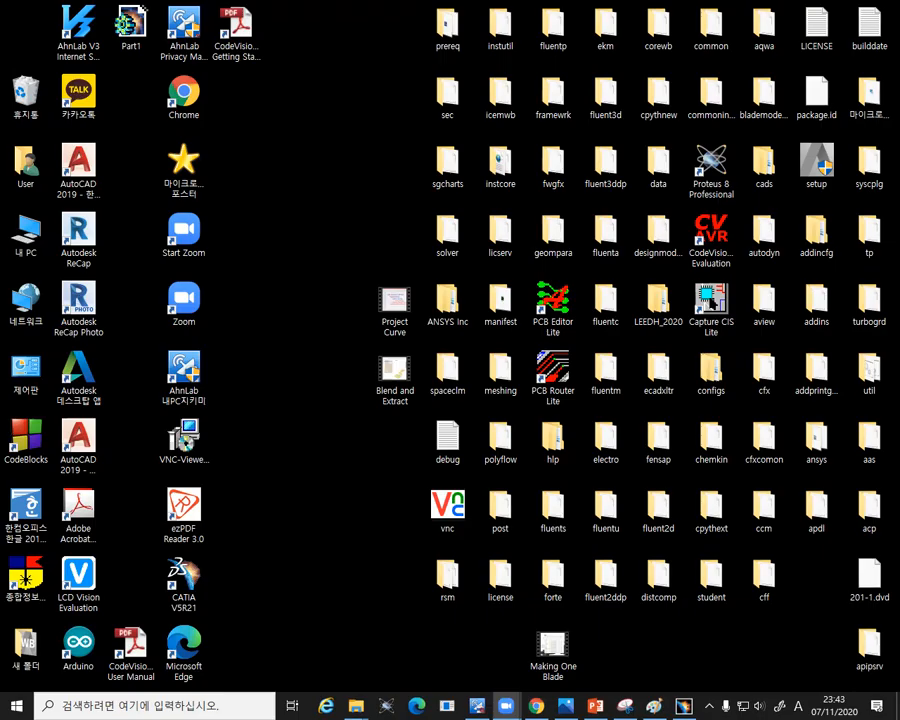
- Open the saved Part1 file and hide the projected curves Project.1, Project.2 and Project.3
double_click(144, 38)
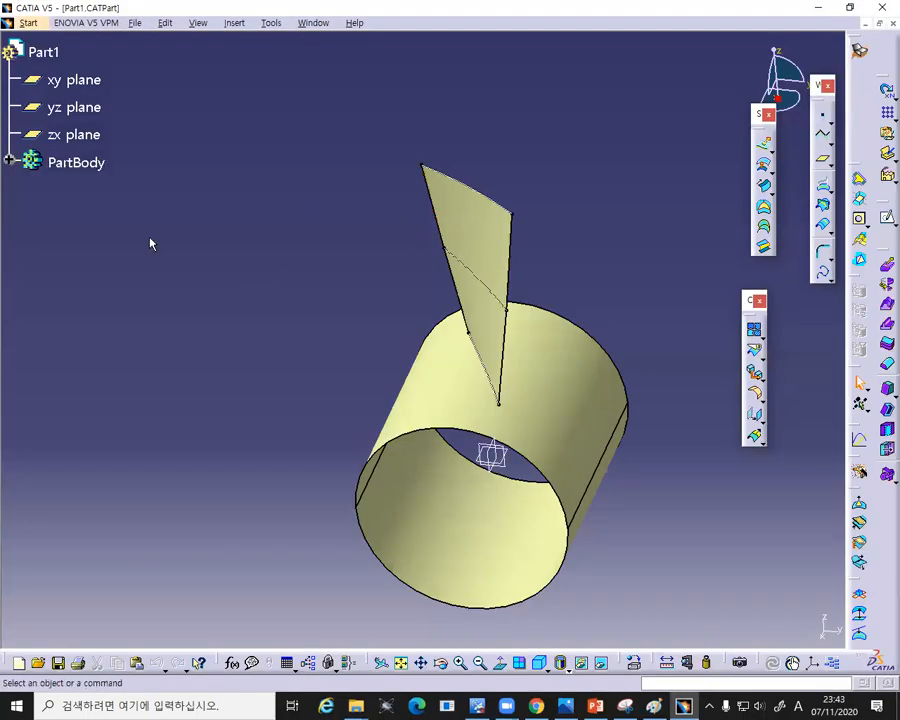
left_click(8, 160)
left_click(127, 459)
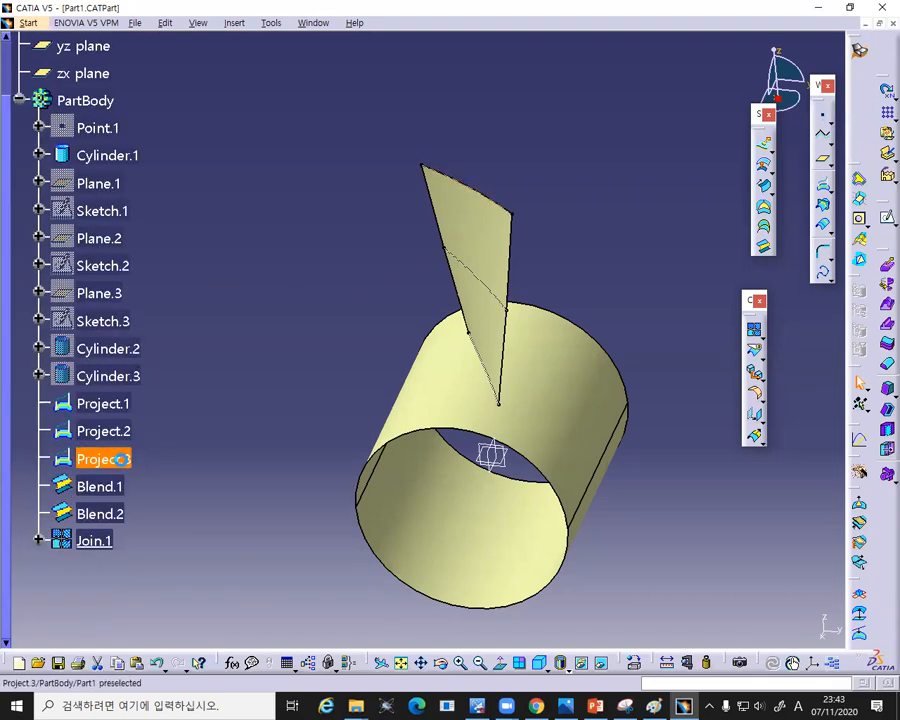
left_click(110, 431, "ctrl")
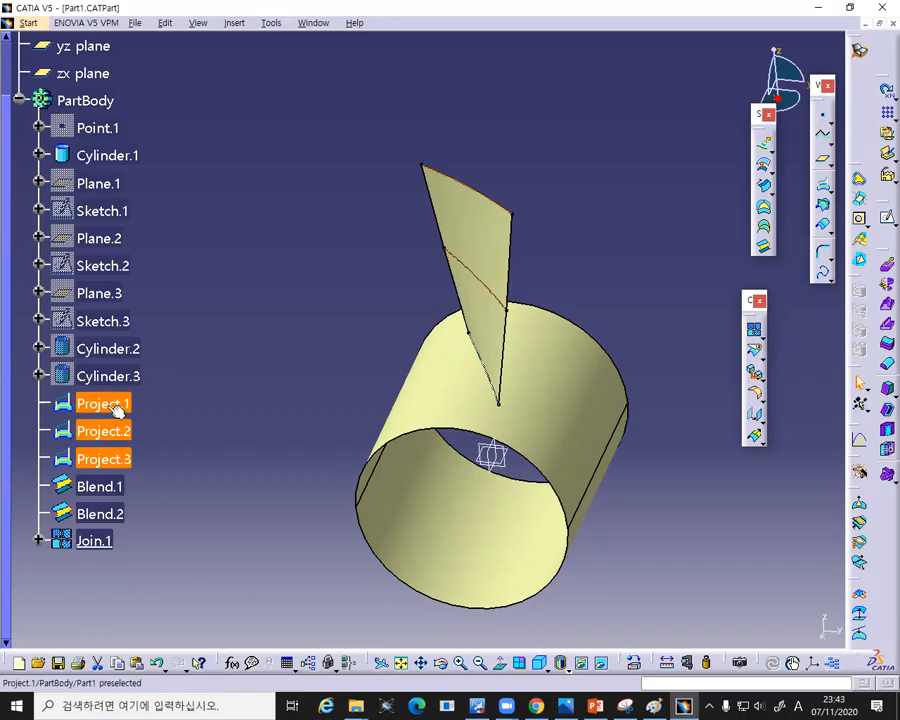
left_click(114, 403, "ctrl")
right_click(130, 402)
left_click(172, 443)
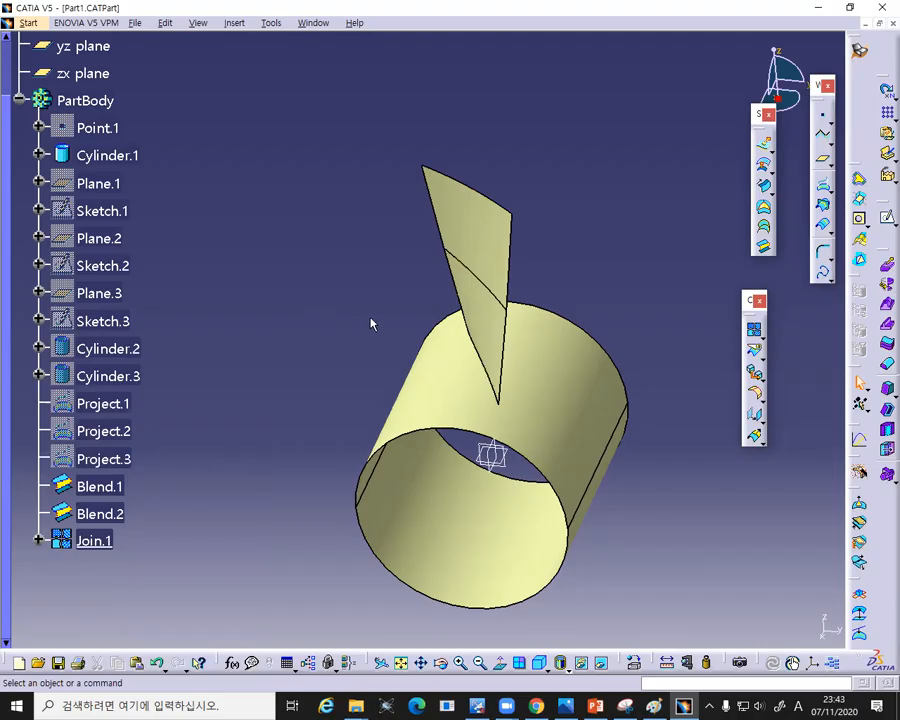
- Examine the outer corners and side edges of the joined blade surface
left_click(456, 238)
middle_click_drag(585, 239, 532, 215)
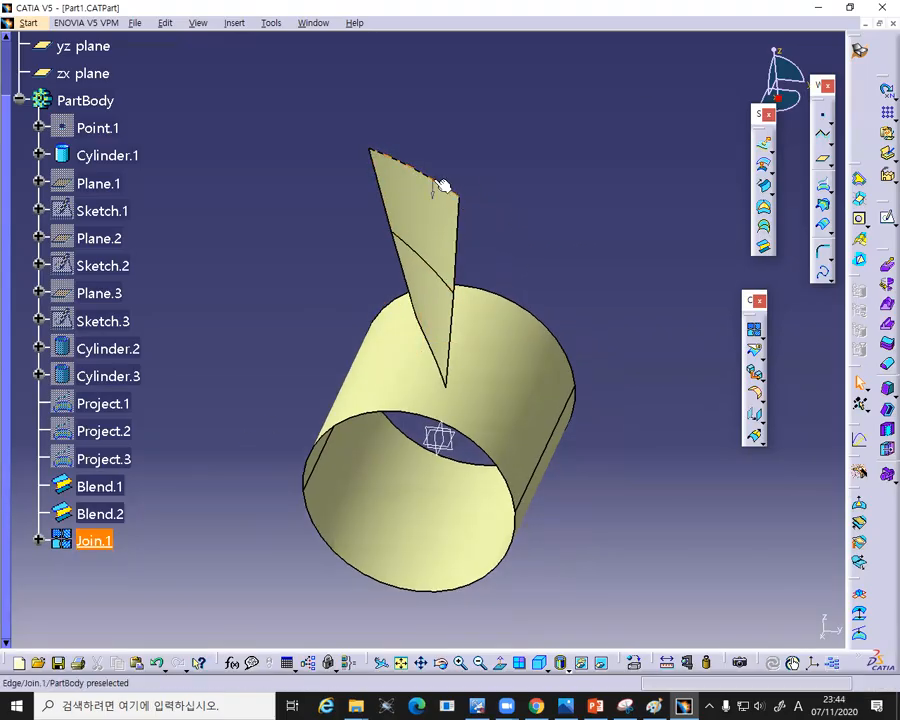
left_click(368, 148)
left_click(480, 200)
left_click(460, 196)
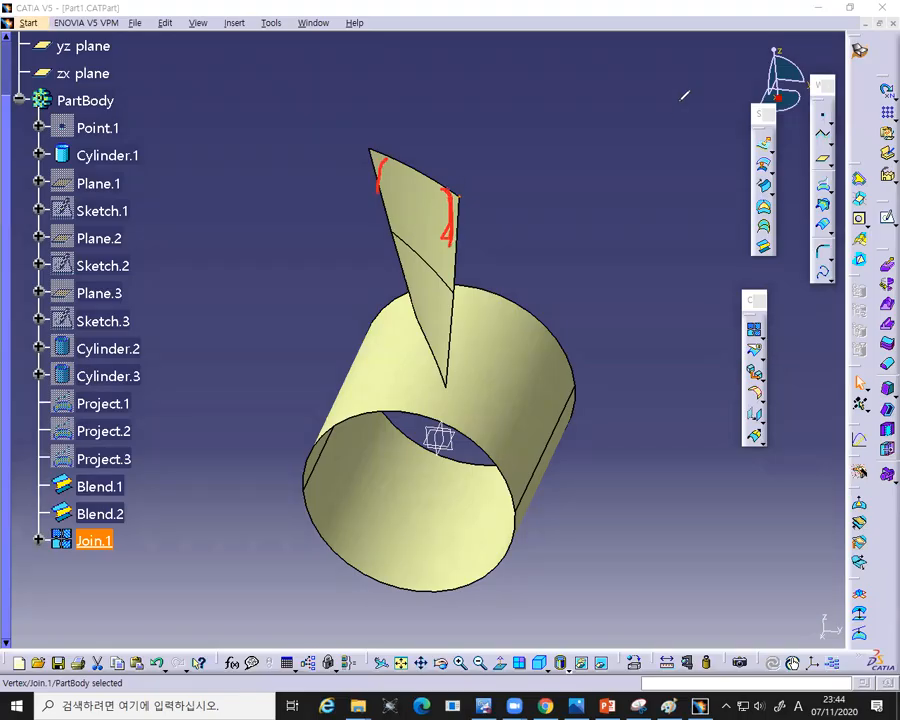
left_click(620, 118)
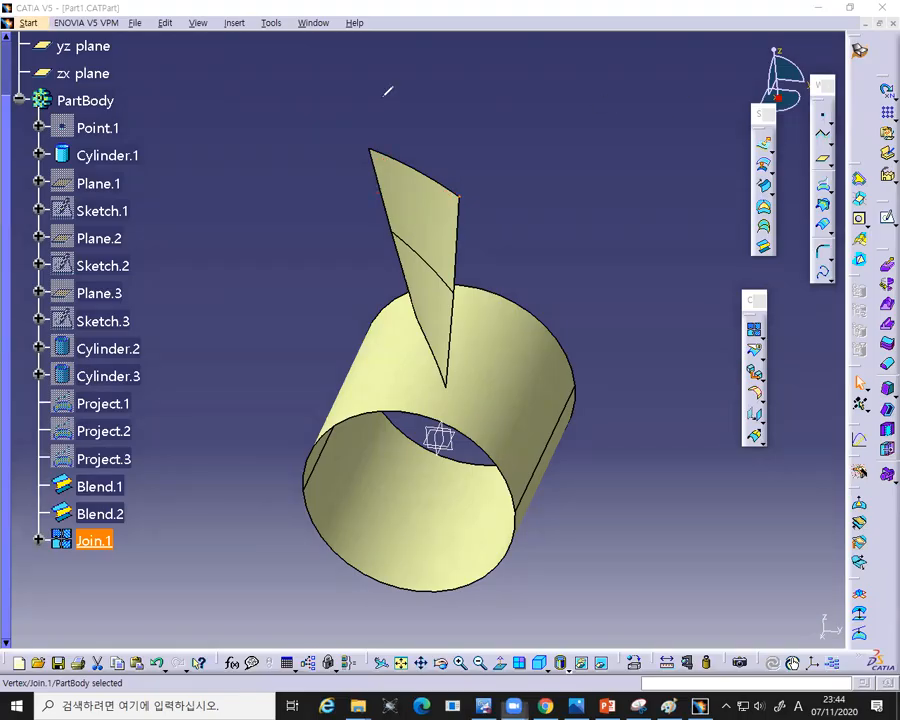
left_click(381, 169)
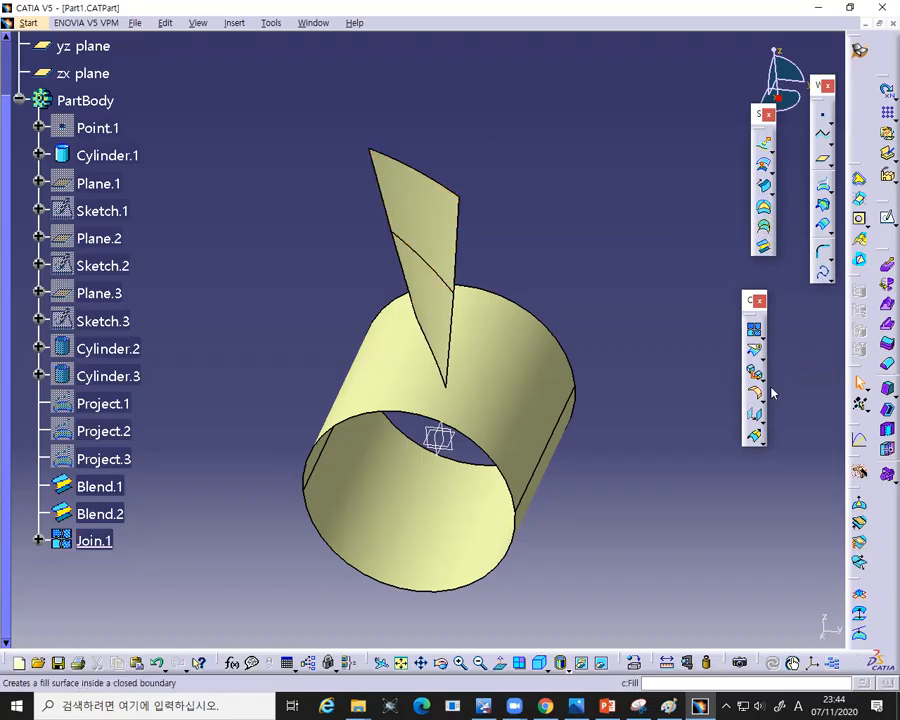
left_click(460, 238)
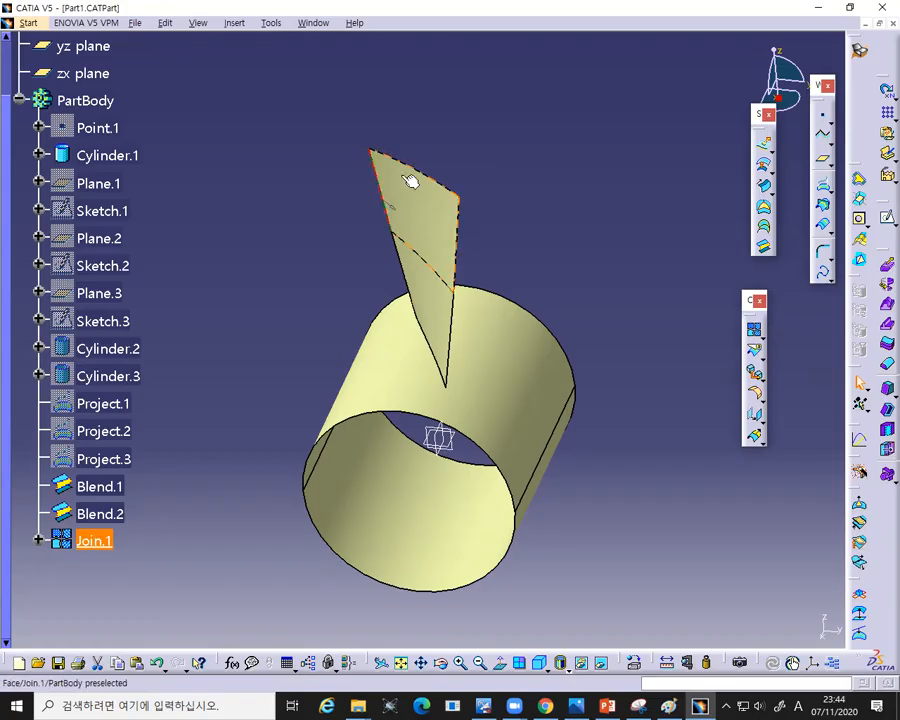
left_click(450, 188)
left_click(470, 220)
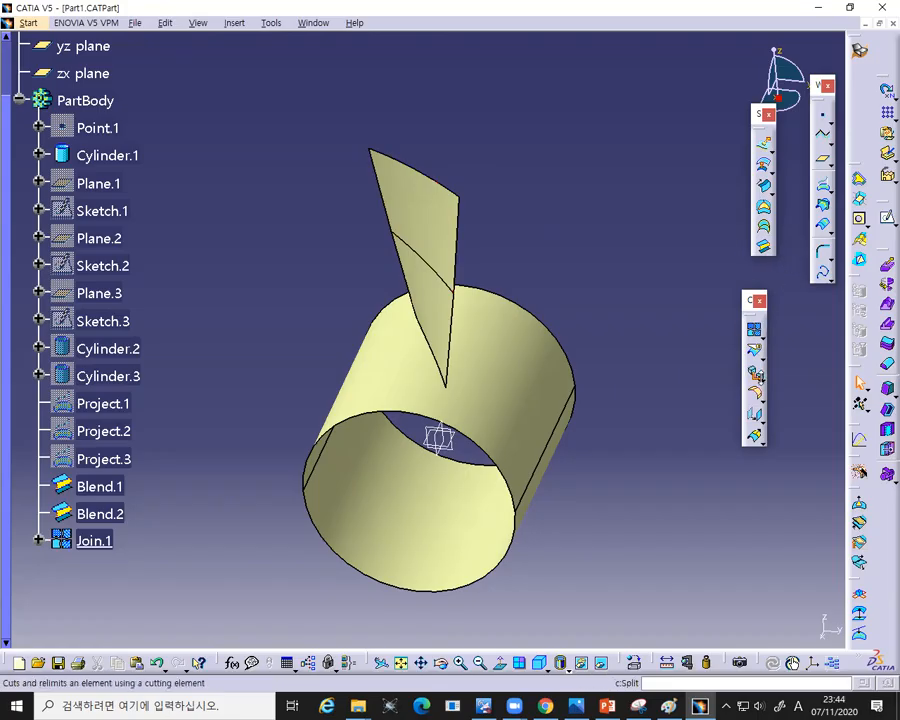
left_click(761, 396)
left_click(775, 396)
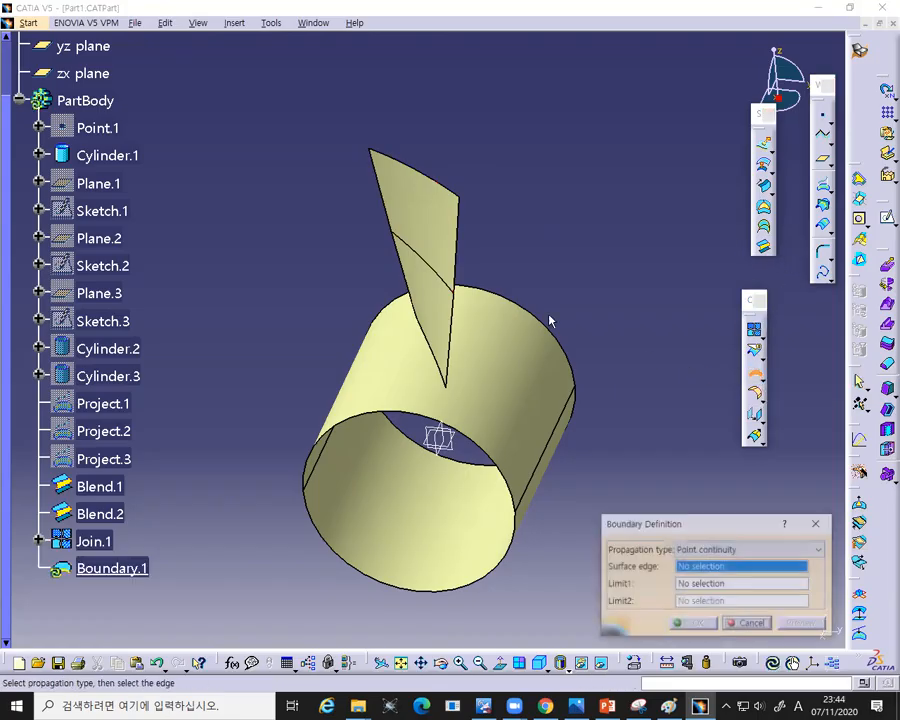
left_click(452, 257)
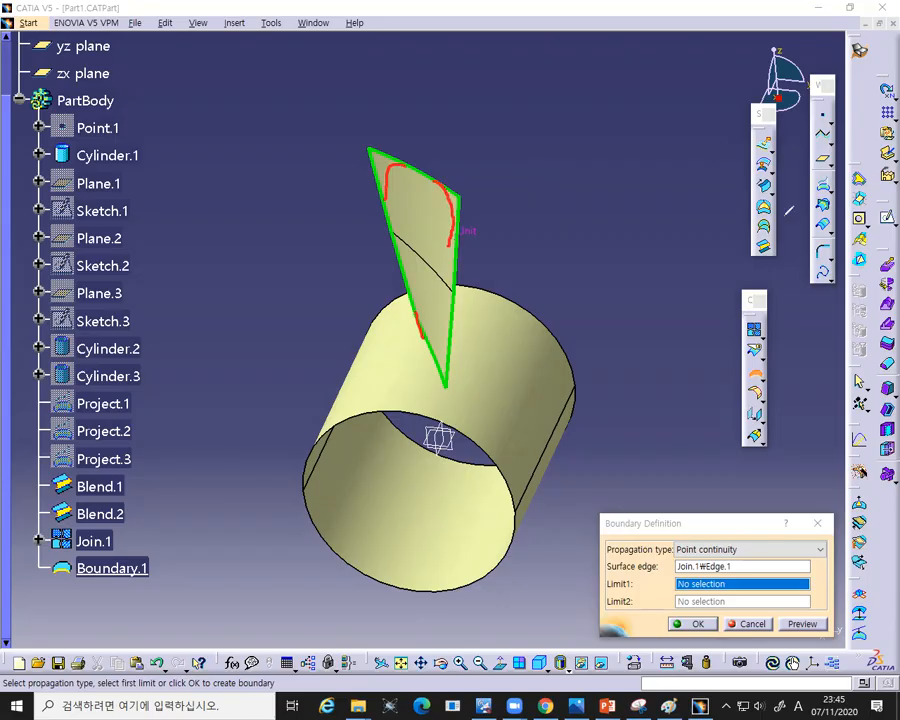
mouse_move(826, 243)
left_mouse_down()
mouse_move(812, 258)
mouse_move(835, 238)
left_mouse_up()
left_click_drag(371, 148, 380, 166)
mouse_move(435, 319)
left_mouse_down()
mouse_move(428, 328)
mouse_move(452, 353)
left_mouse_up()
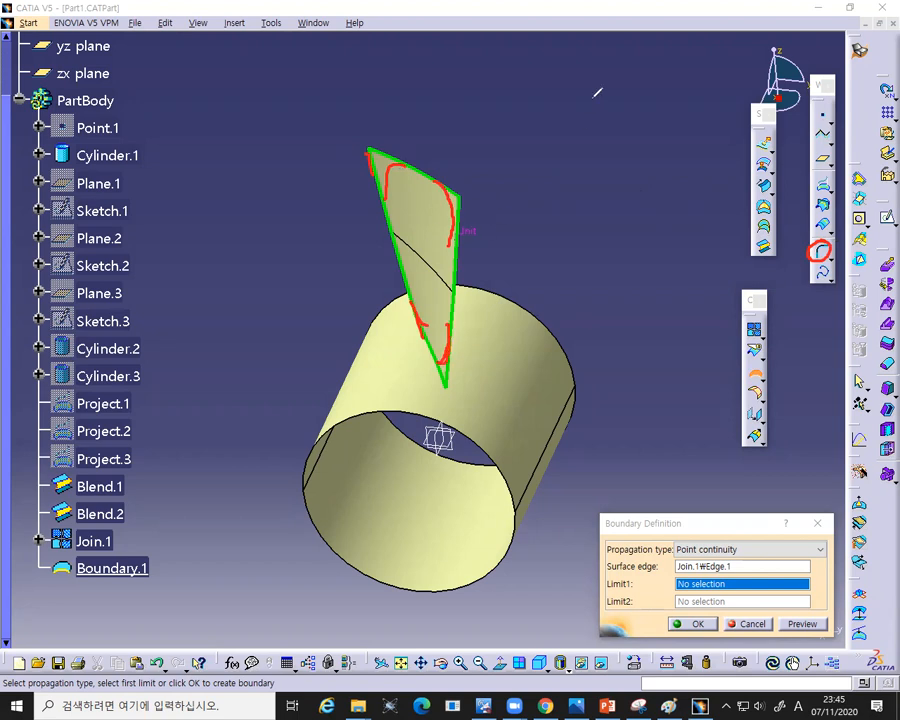
key("e")
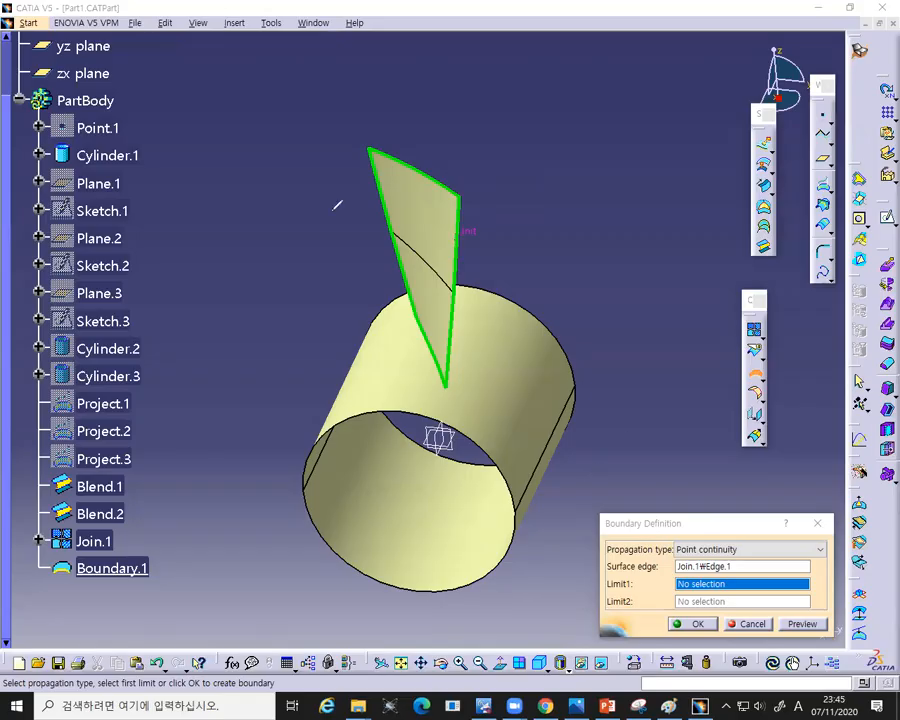
key("Escape")
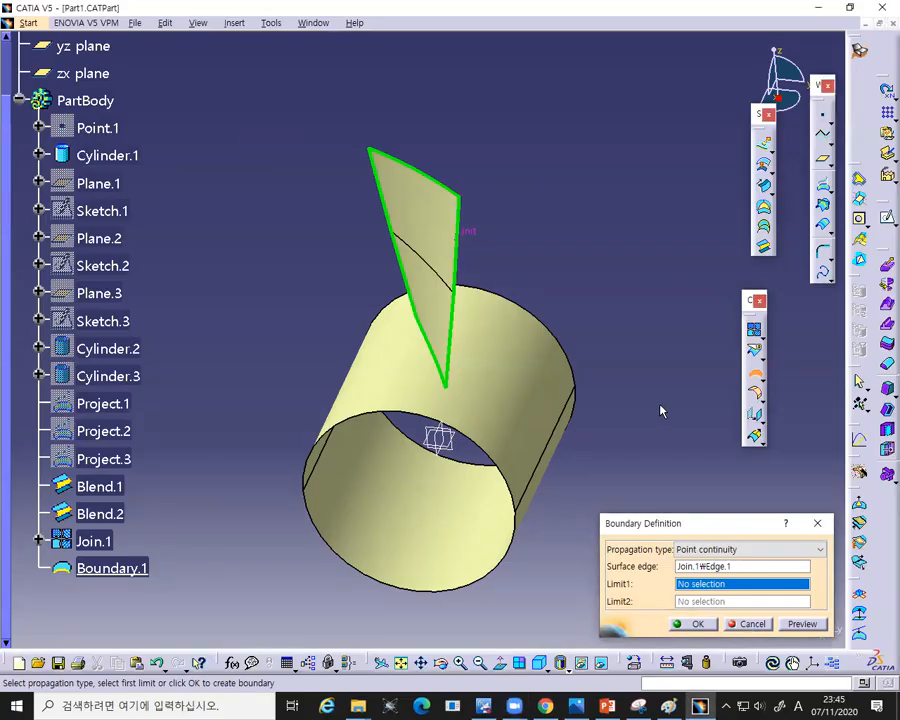
left_click(751, 623)
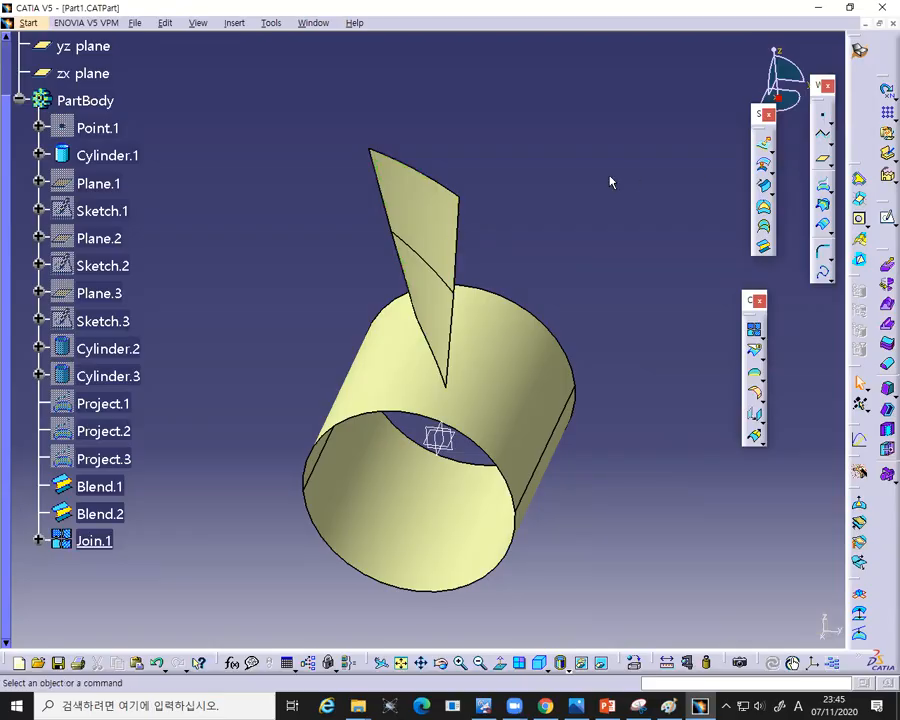
left_click(449, 187)
left_click(544, 191)
double_click(383, 203)
left_click(762, 397)
left_click(760, 396)
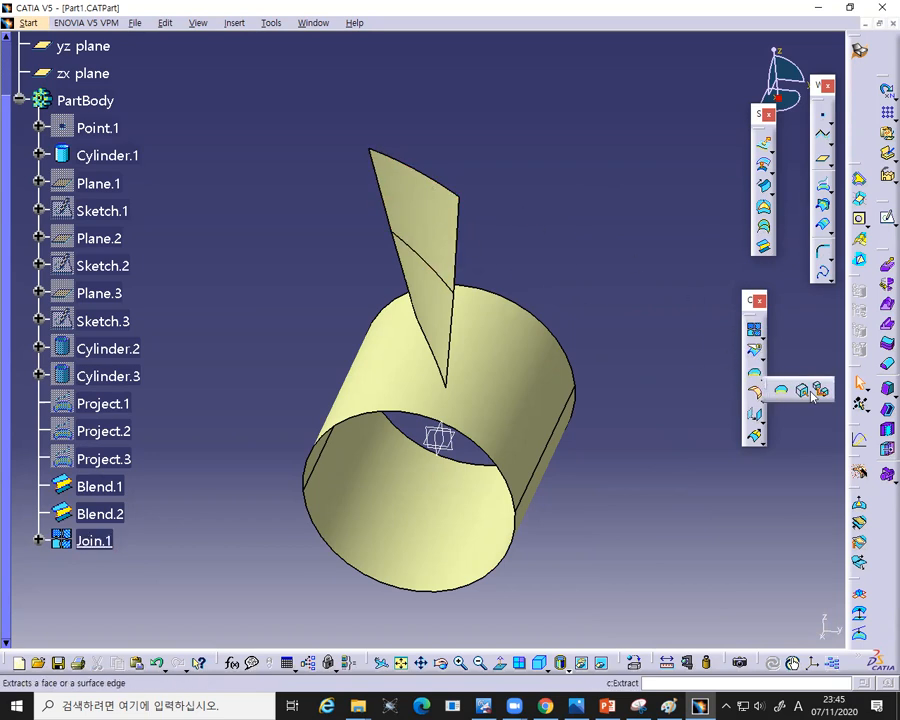
left_click(821, 391)
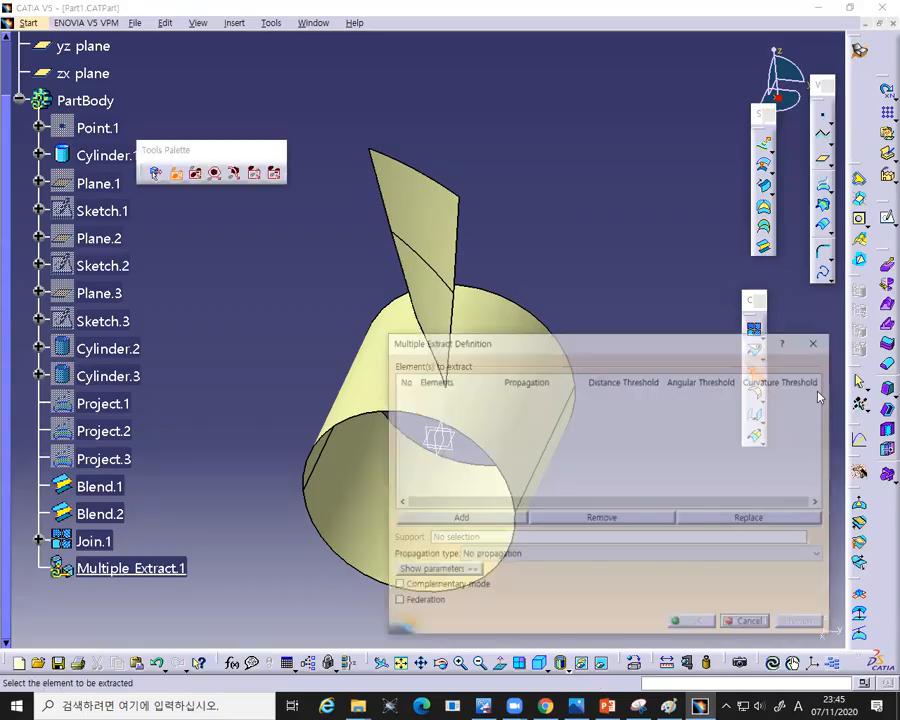
left_click(458, 233)
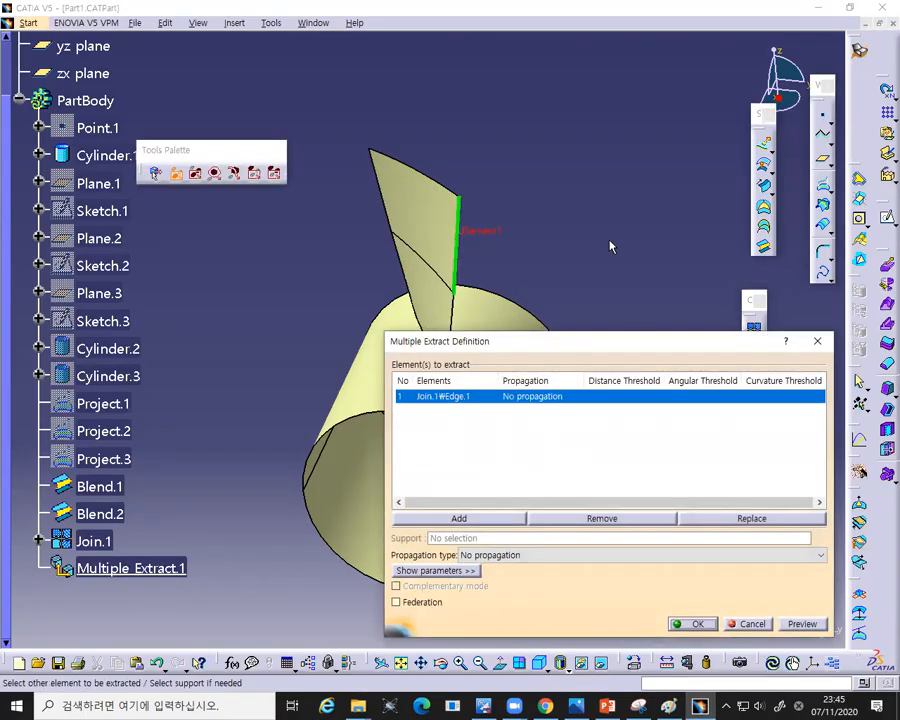
left_click(441, 186)
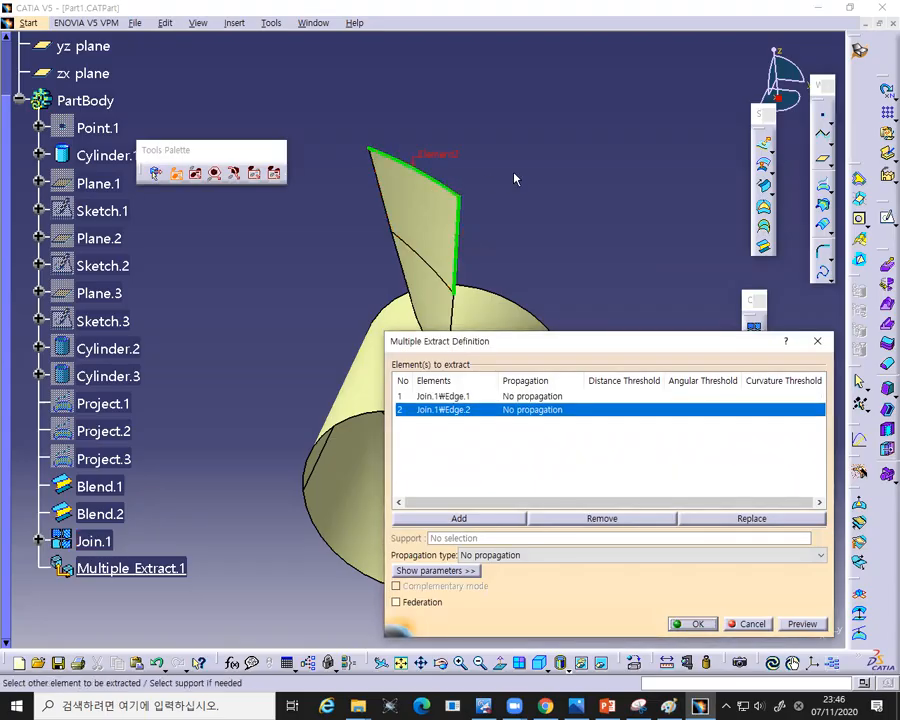
left_click(388, 199)
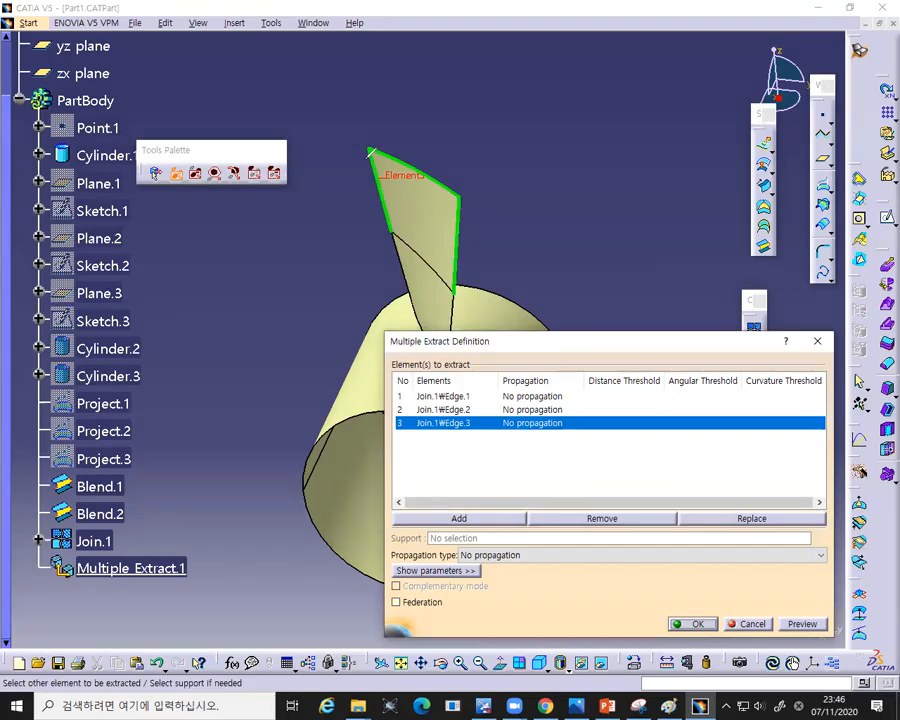
left_click_drag(369, 149, 386, 213)
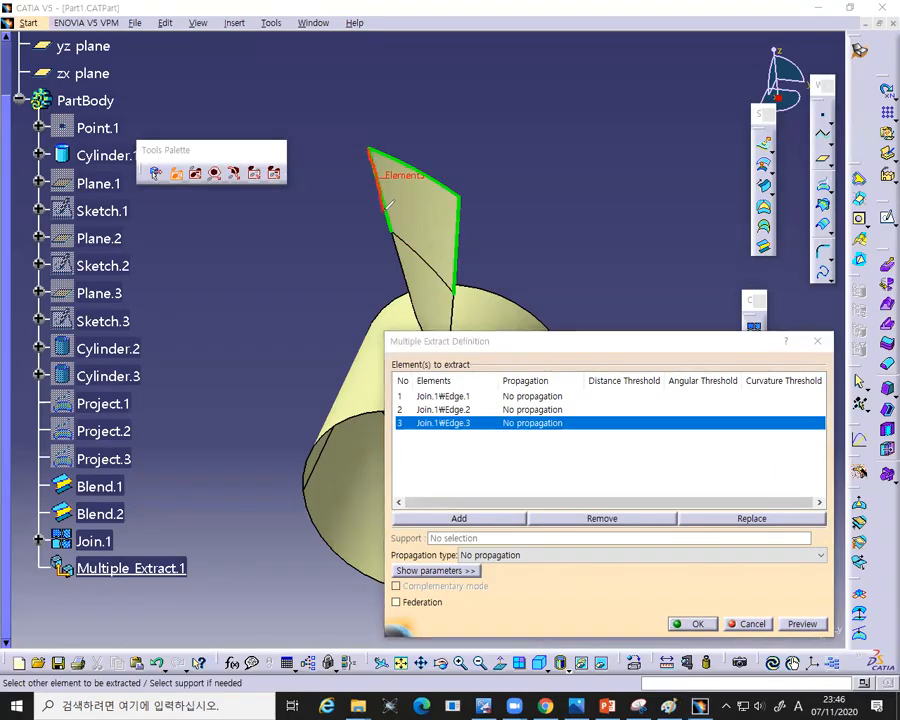
left_click_drag(460, 196, 456, 268)
mouse_move(369, 150)
left_mouse_down()
mouse_move(420, 165)
mouse_move(461, 194)
left_mouse_up()
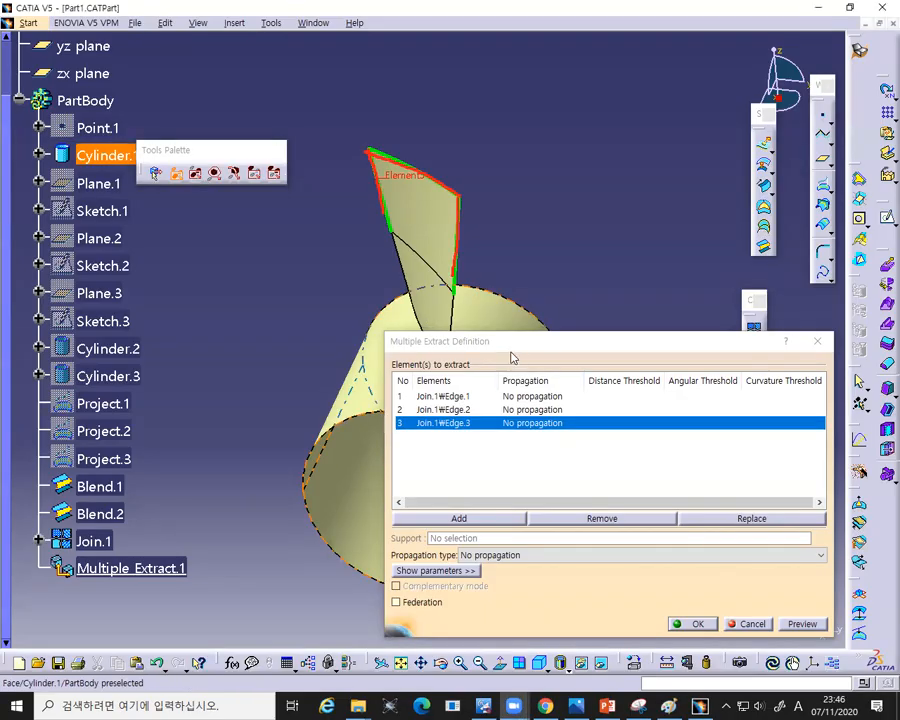
left_click_drag(509, 346, 522, 457)
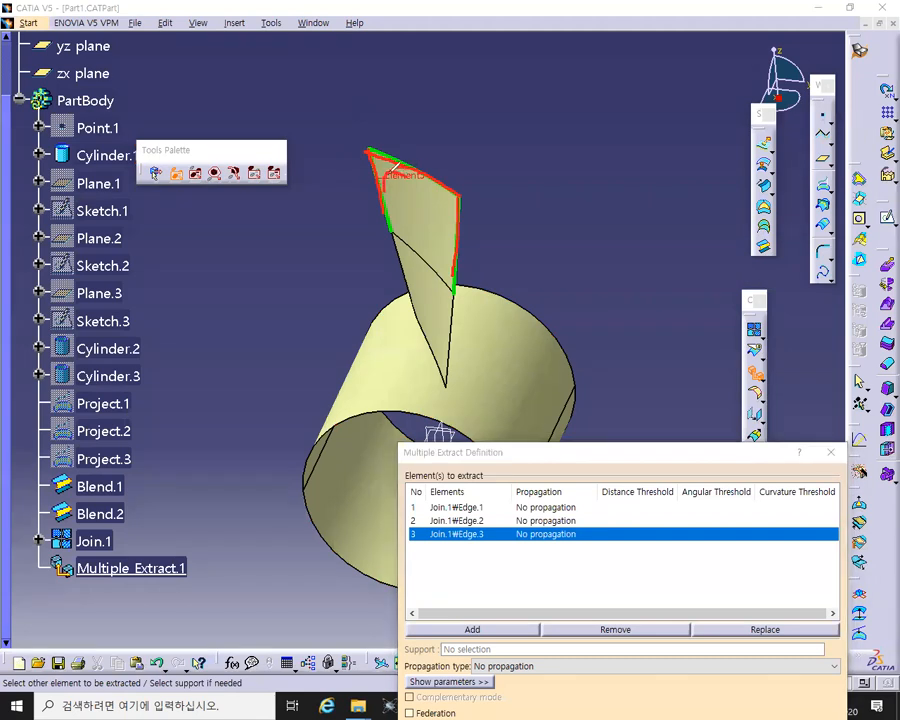
mouse_move(426, 183)
left_mouse_down()
mouse_move(452, 222)
mouse_move(457, 190)
mouse_move(479, 186)
mouse_move(478, 176)
mouse_move(490, 183)
left_mouse_up()
left_click_drag(490, 168, 507, 178)
mouse_move(508, 166)
left_mouse_down()
mouse_move(515, 175)
mouse_move(508, 167)
left_mouse_up()
left_click_drag(452, 286, 446, 356)
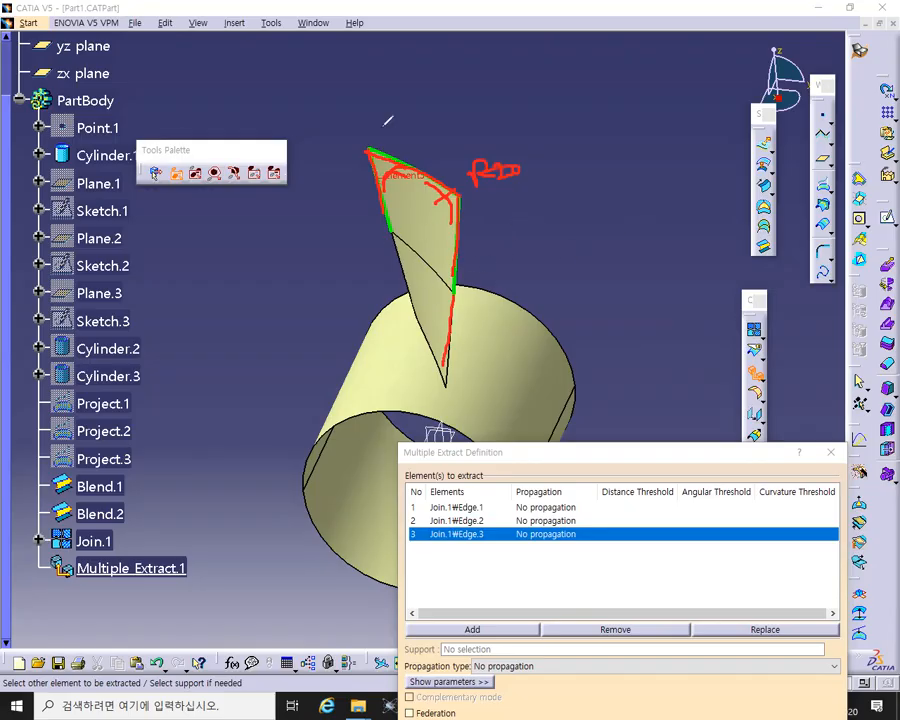
key("e")
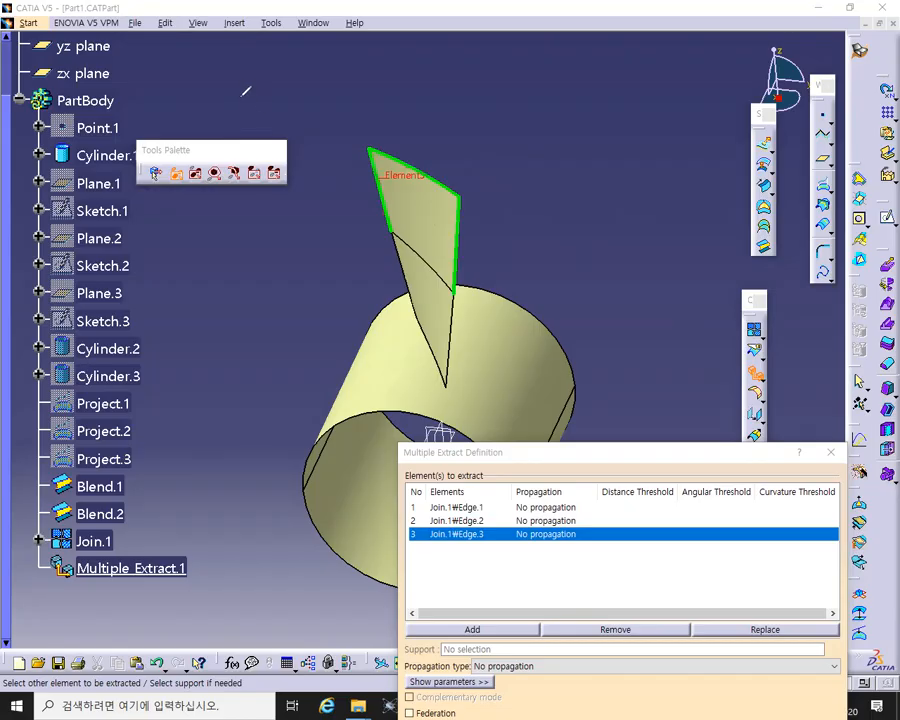
left_click_drag(554, 452, 552, 330)
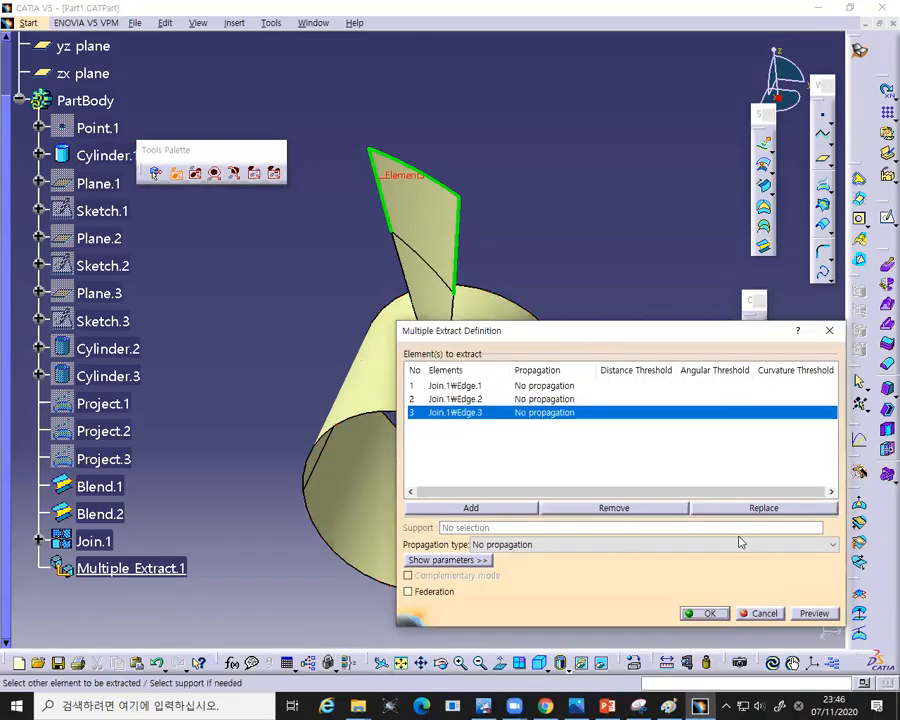
left_click(762, 613)
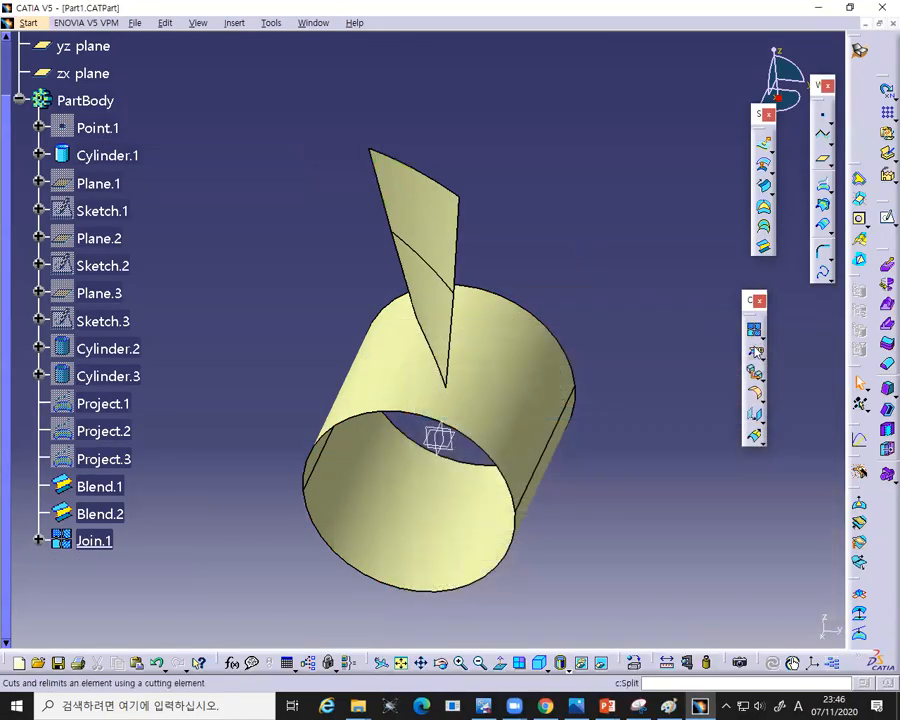
- Extract the outer edge and the two upper side edges of the joined blade as one multiple extract without propagation
left_click(757, 388)
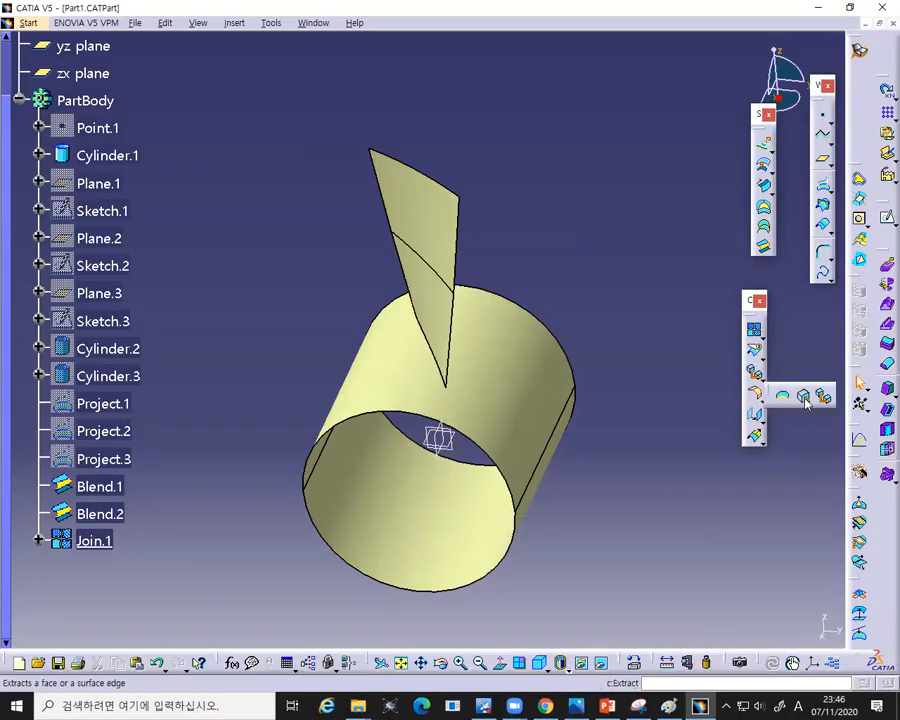
left_click(822, 397)
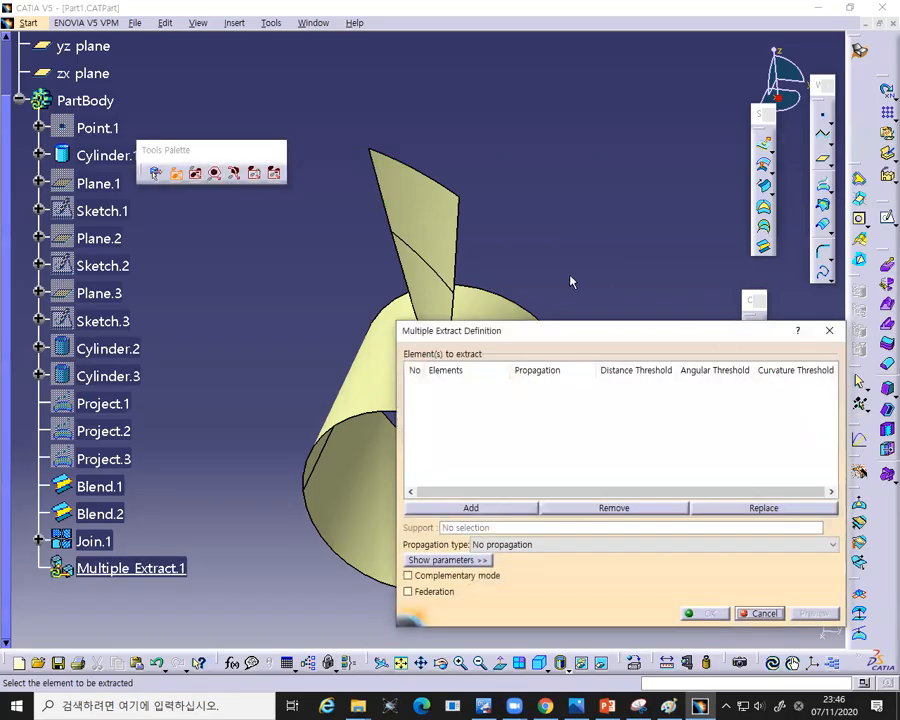
left_click(461, 237)
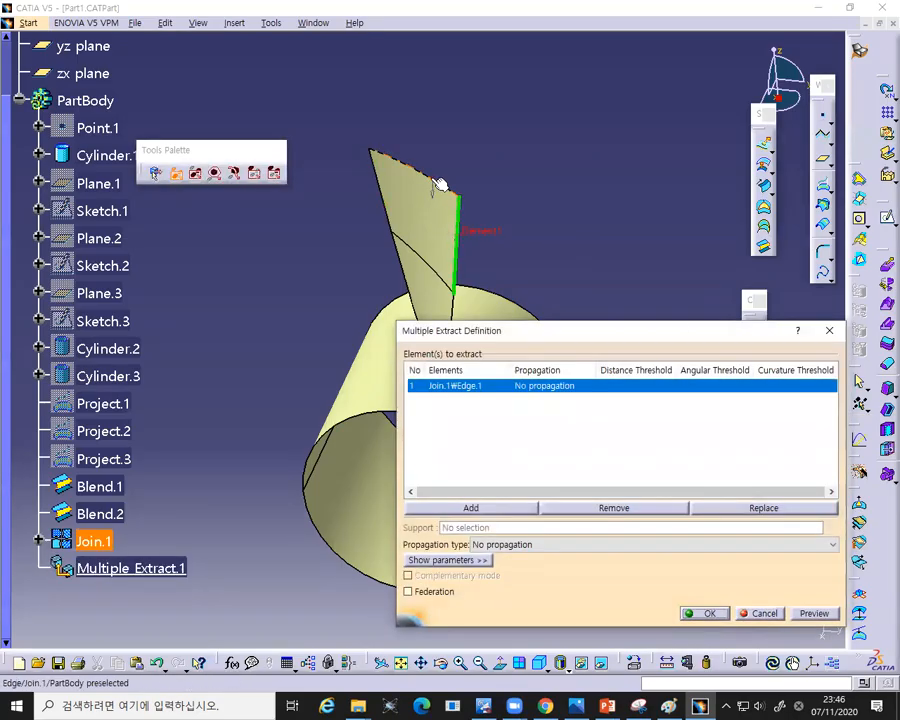
left_click(430, 180)
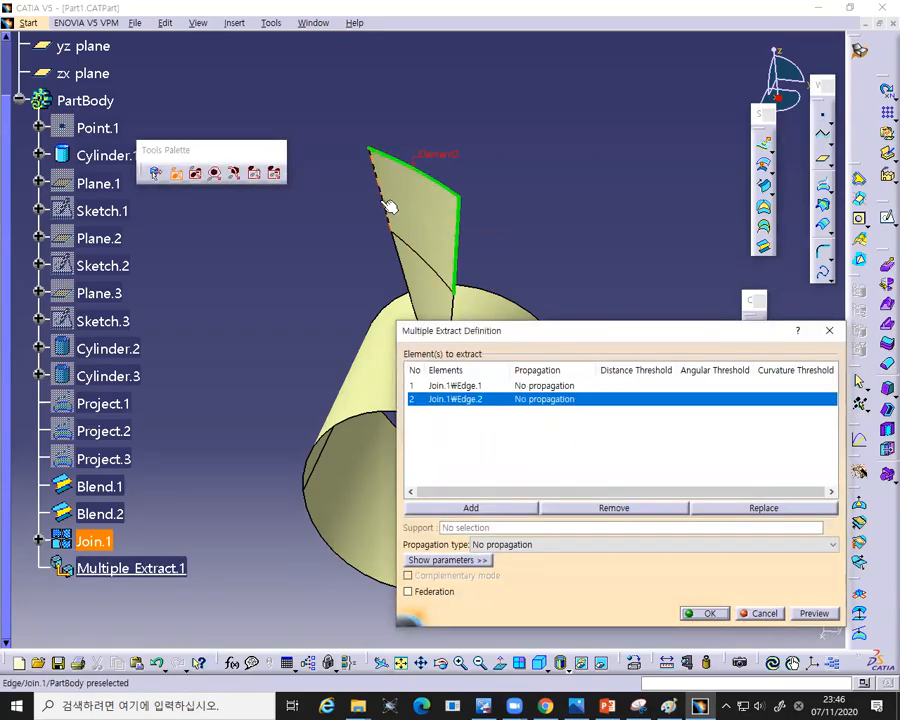
left_click(388, 204)
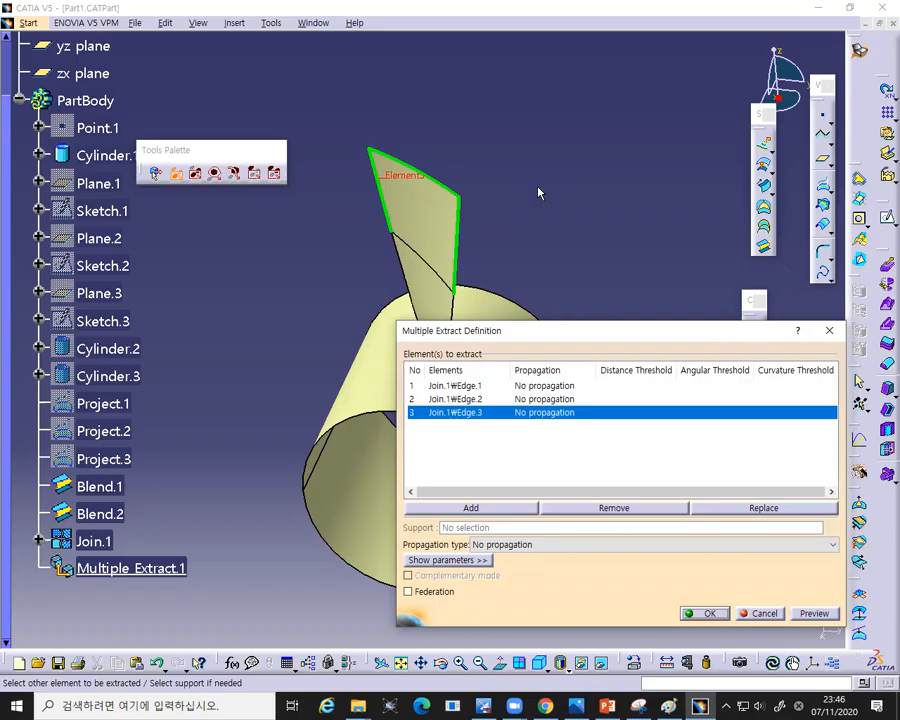
left_click(703, 613)
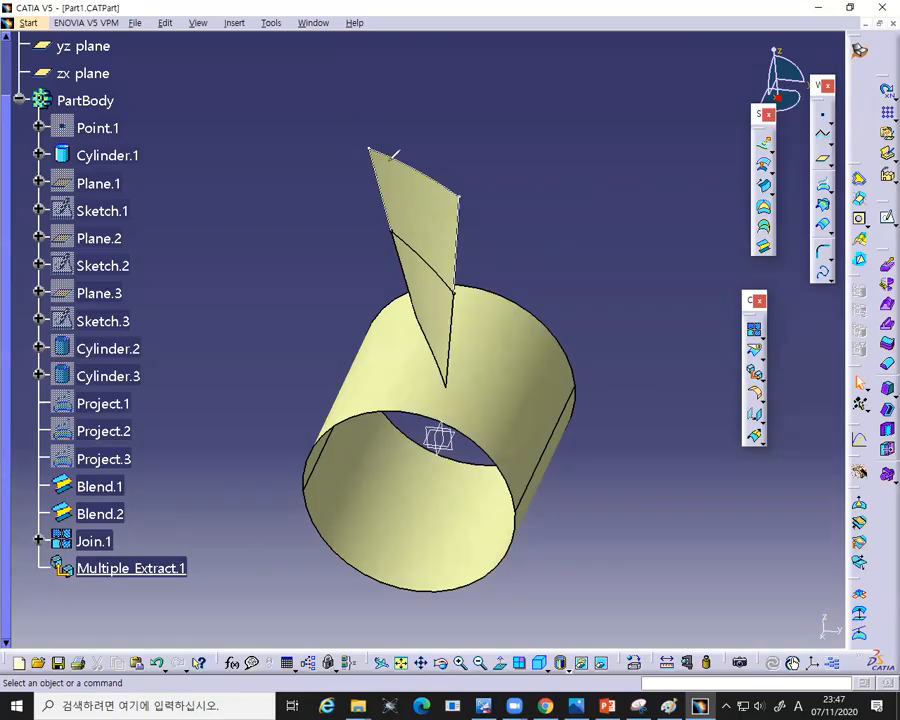
left_click_drag(391, 155, 378, 183)
left_click_drag(443, 187, 458, 222)
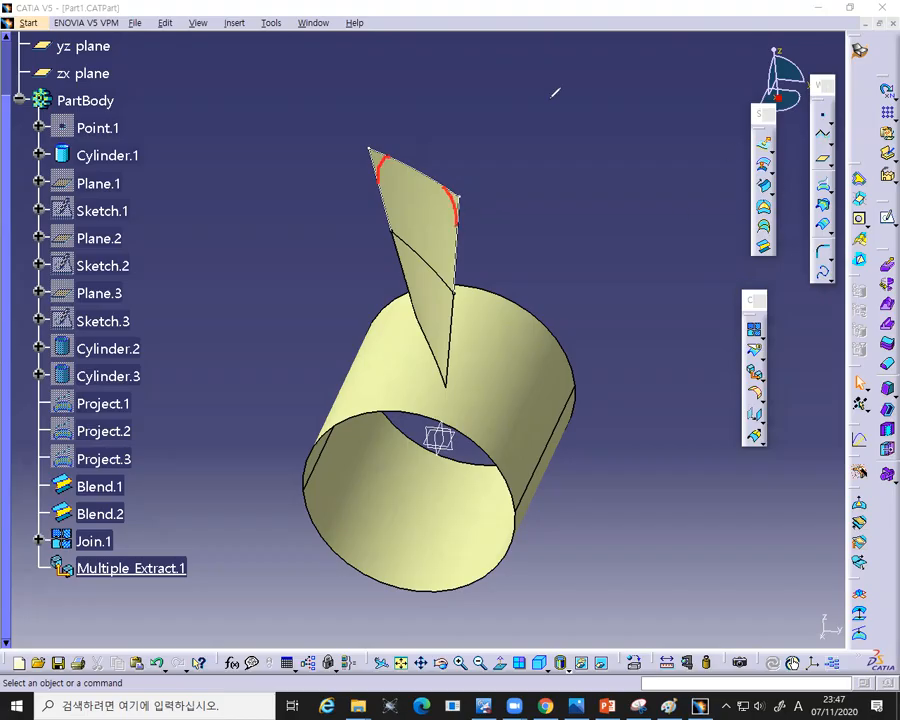
left_click_drag(831, 244, 834, 263)
mouse_move(430, 213)
left_mouse_down()
mouse_move(503, 195)
mouse_move(528, 204)
mouse_move(536, 189)
left_mouse_up()
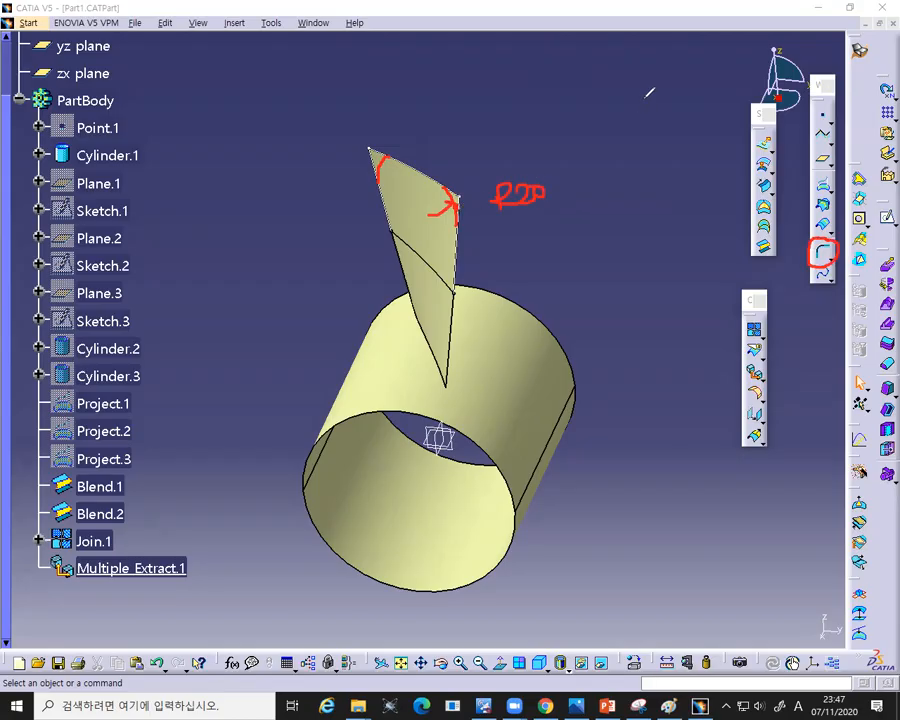
key("e")
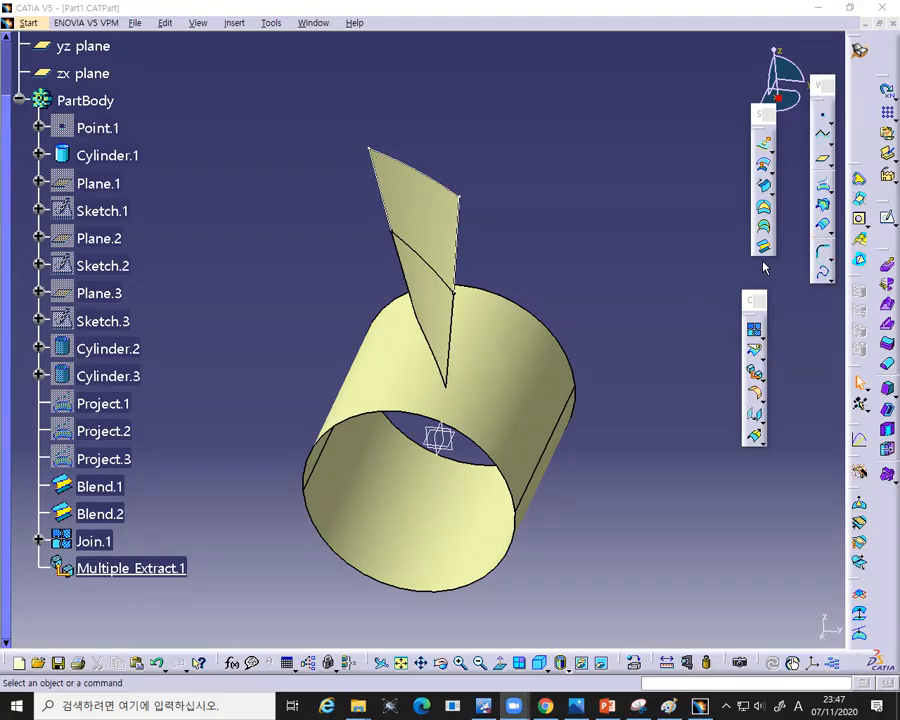
- Start a Corner of type 3D Corner and enable the Corner On Vertex option
left_click(825, 255)
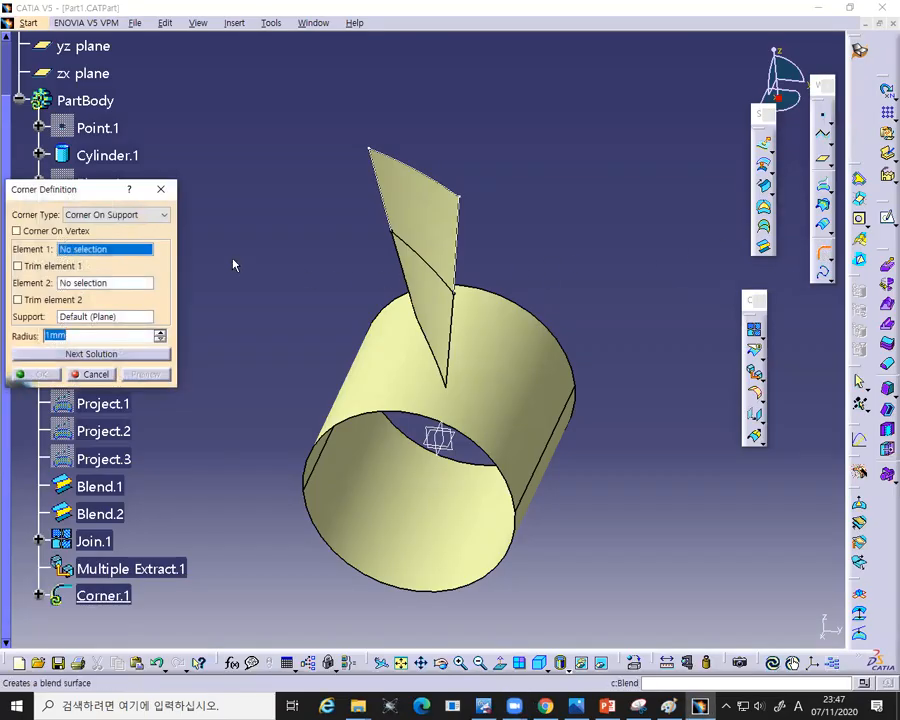
left_click_drag(106, 192, 208, 177)
left_click(245, 200)
left_click(224, 225)
middle_click_drag(556, 276, 405, 270)
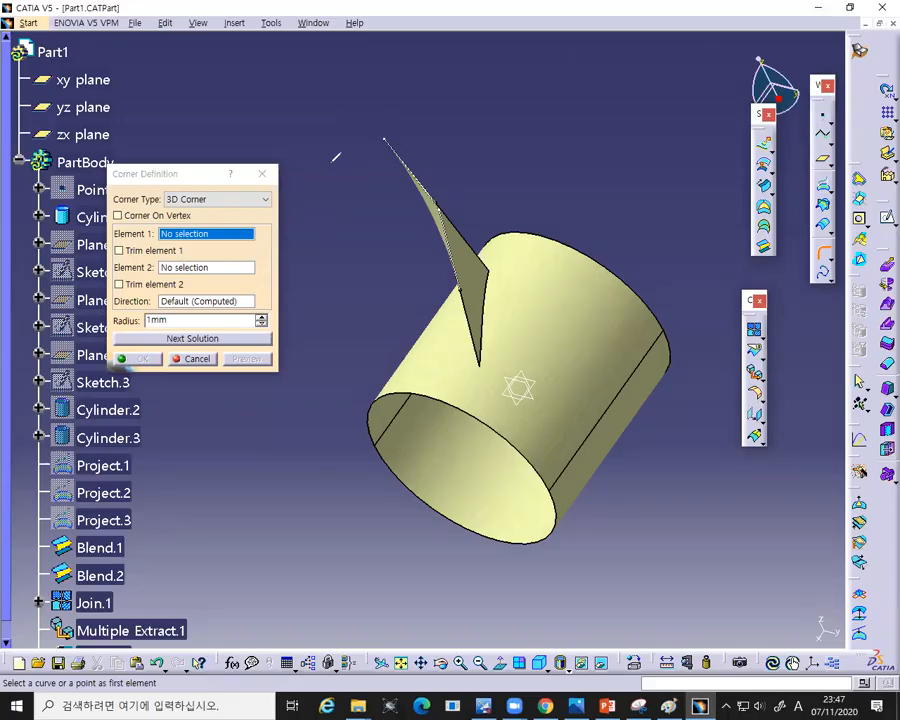
mouse_move(174, 191)
left_mouse_down()
mouse_move(163, 200)
mouse_move(202, 210)
mouse_move(201, 189)
left_mouse_up()
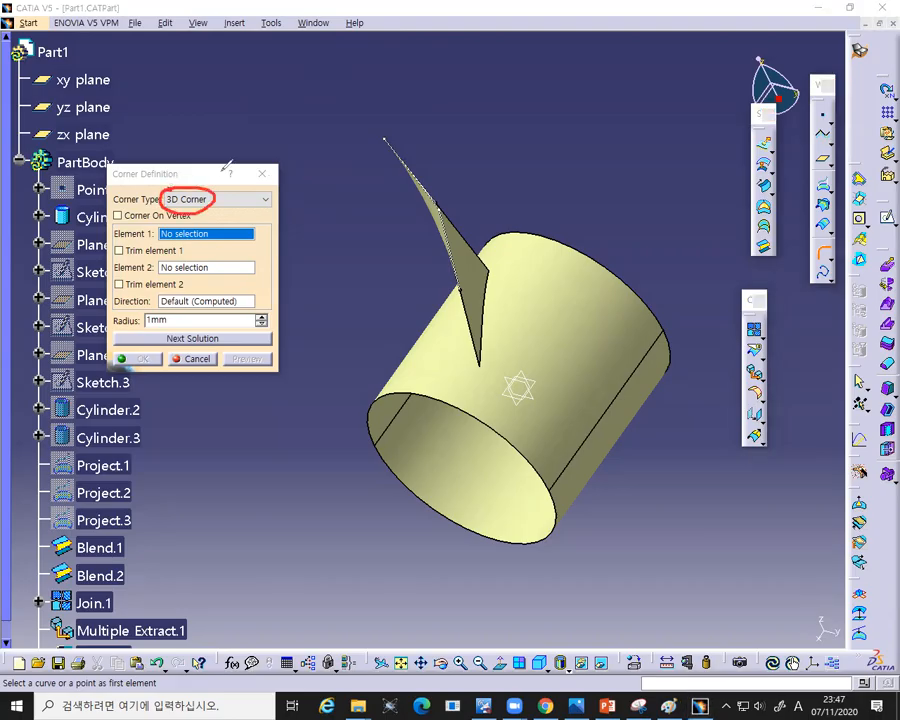
key("ctrl+z")
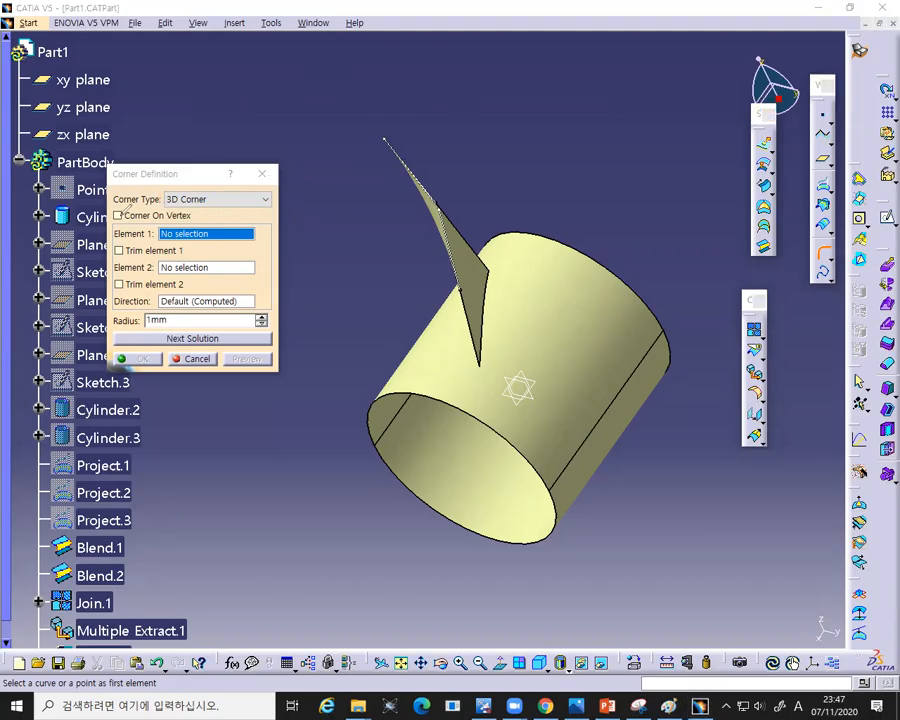
left_click_drag(118, 213, 125, 207)
left_click(118, 215)
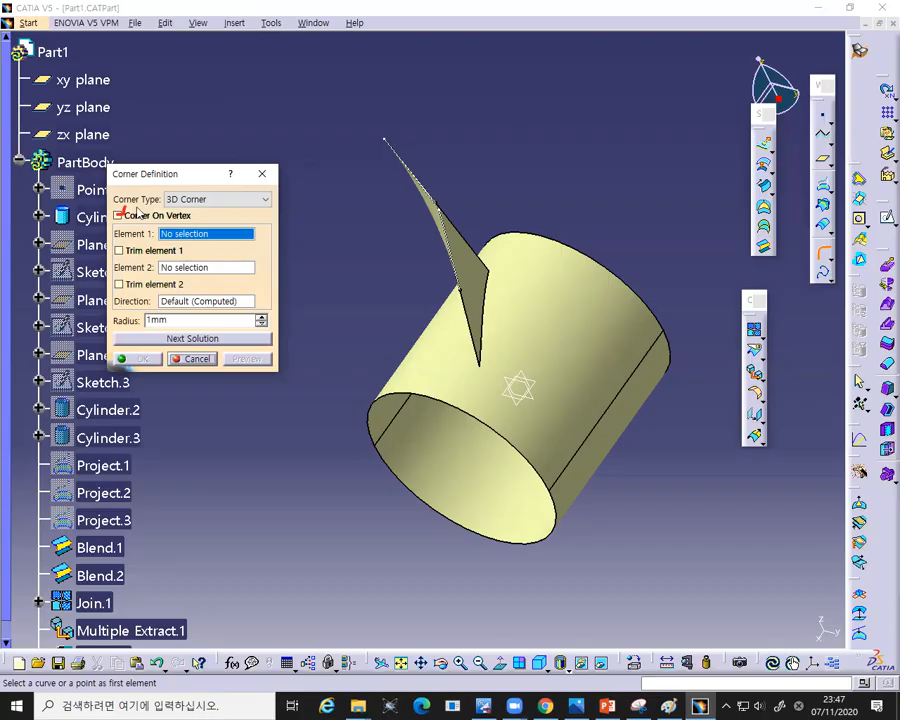
middle_click_drag(330, 230, 524, 204)
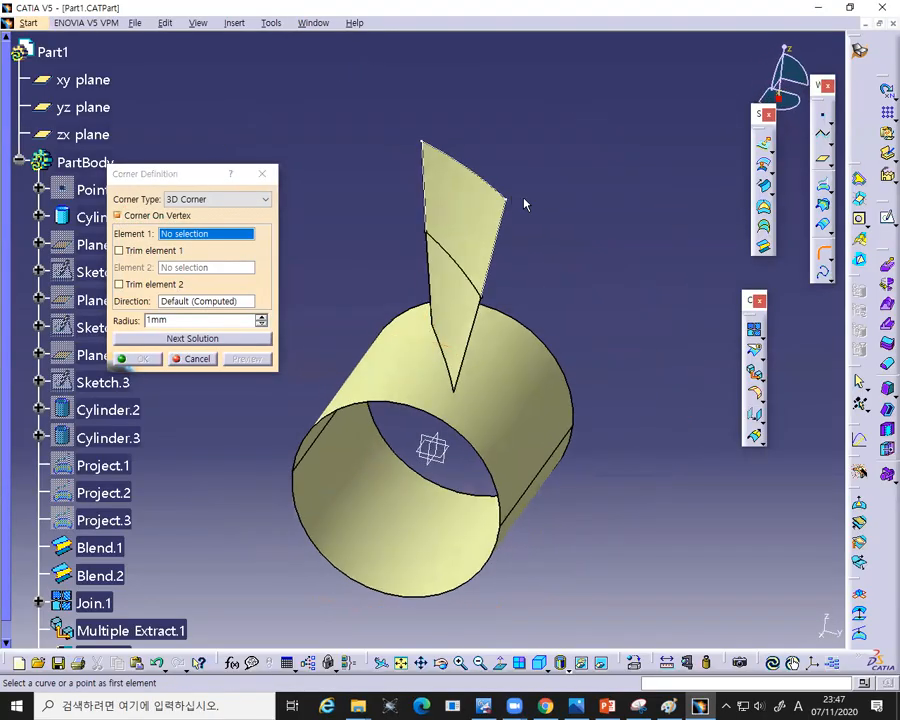
- Set the corner radius to 20 mm and apply it to Multiple Extract.1, rounding both outer vertices in the default direction
double_click(158, 320)
type("20")
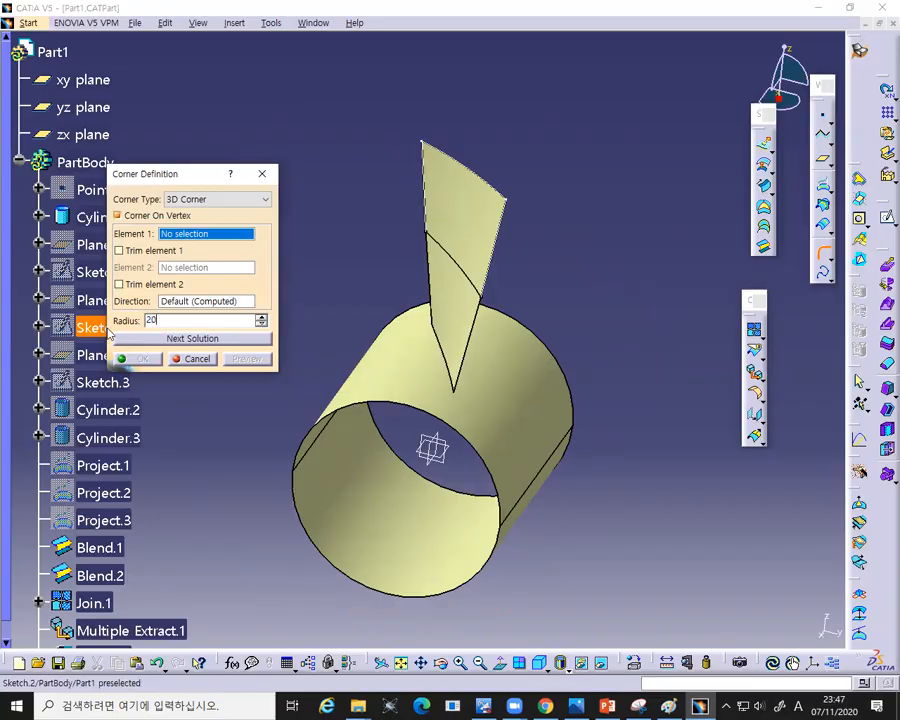
left_click(180, 468)
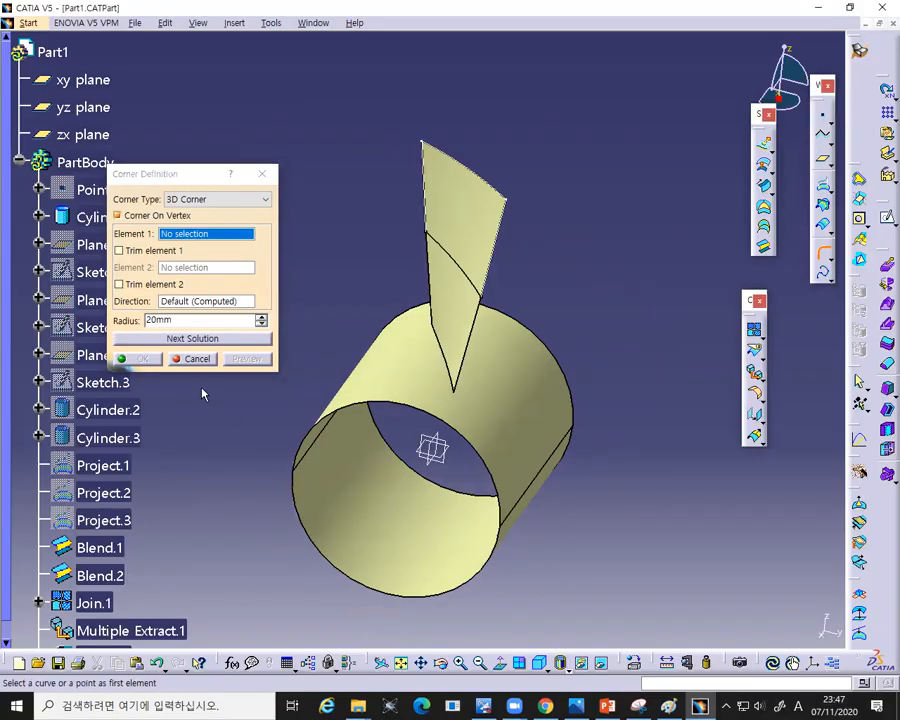
left_click(505, 240)
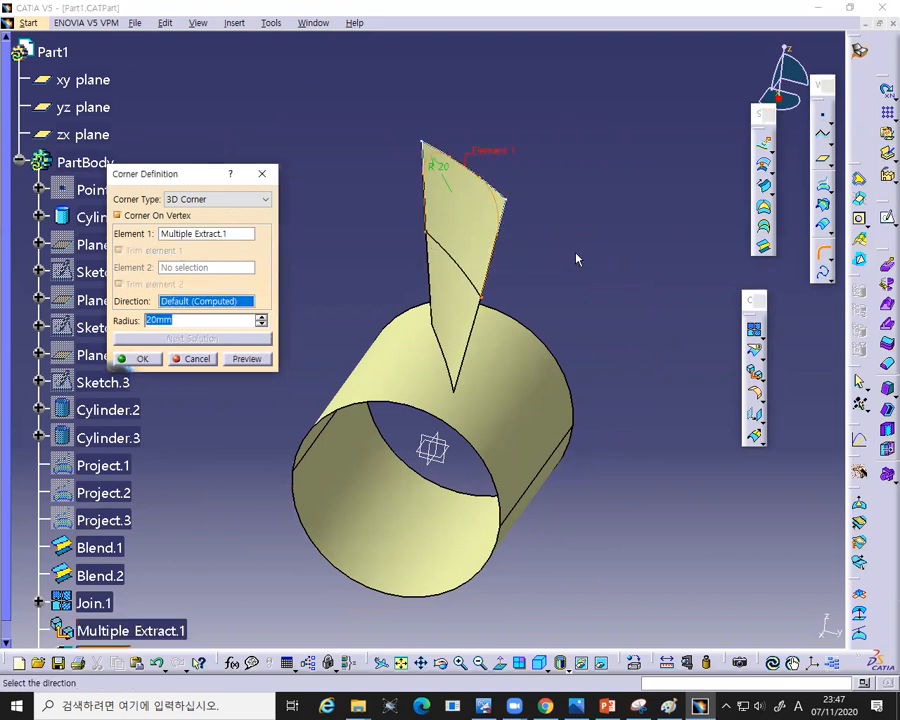
left_click(142, 359)
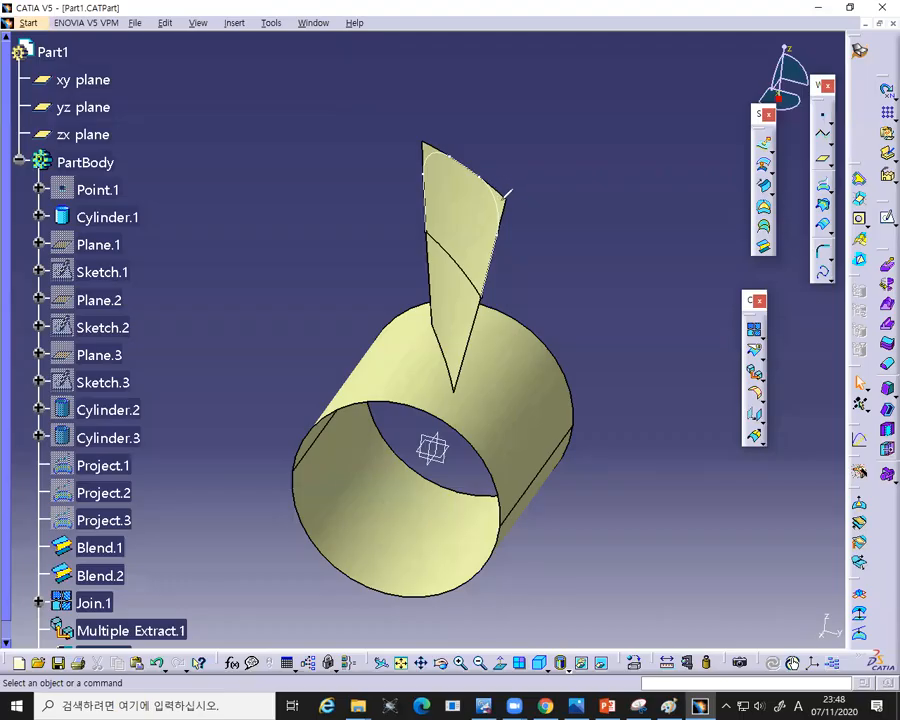
mouse_move(424, 156)
left_mouse_down()
mouse_move(446, 135)
mouse_move(480, 141)
mouse_move(512, 126)
left_mouse_up()
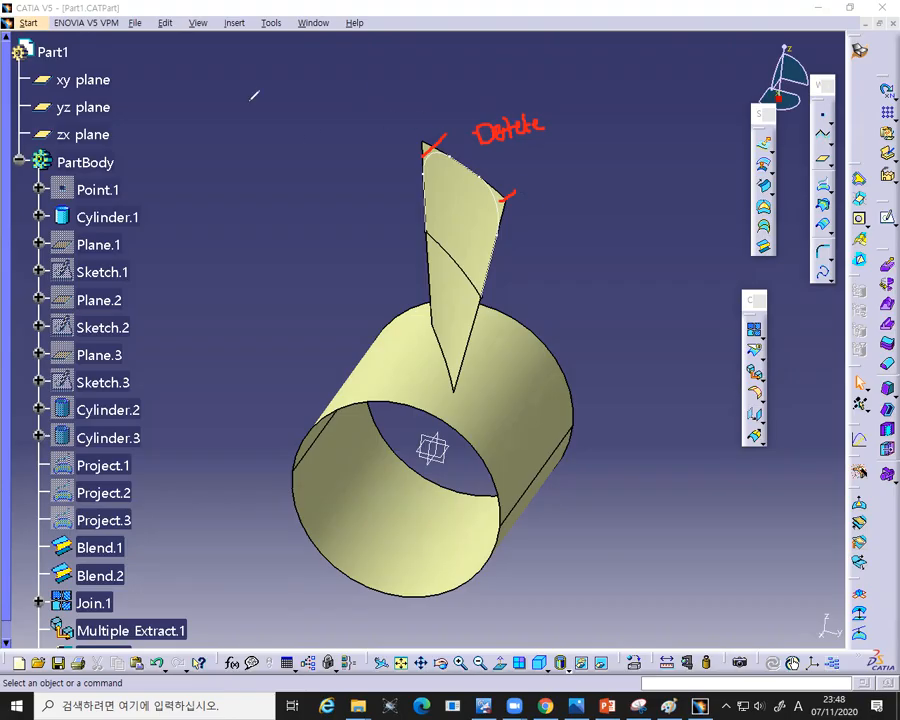
left_click(627, 118)
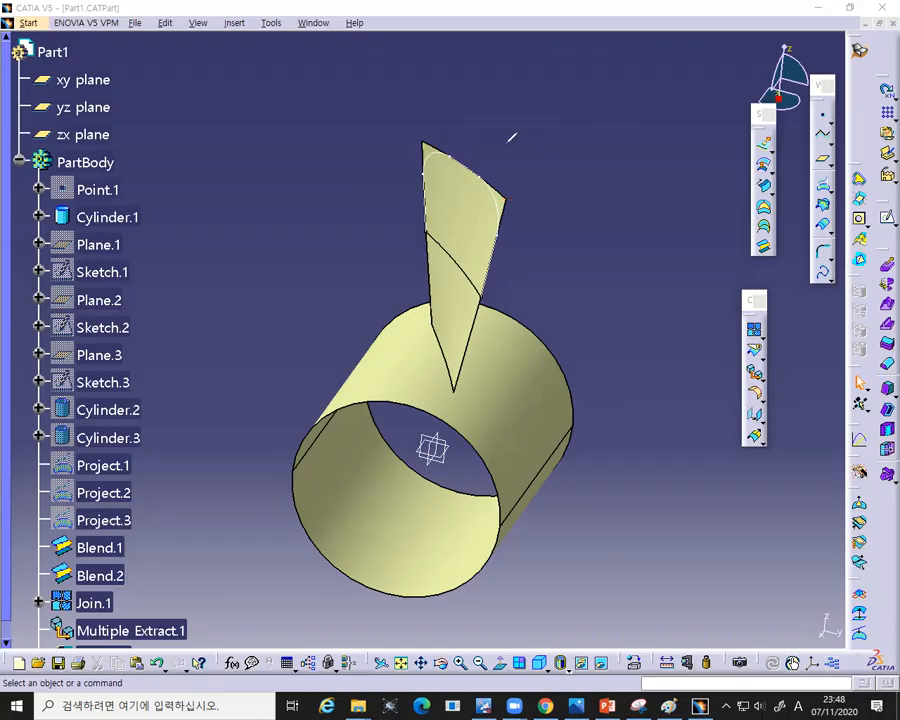
left_click(247, 99)
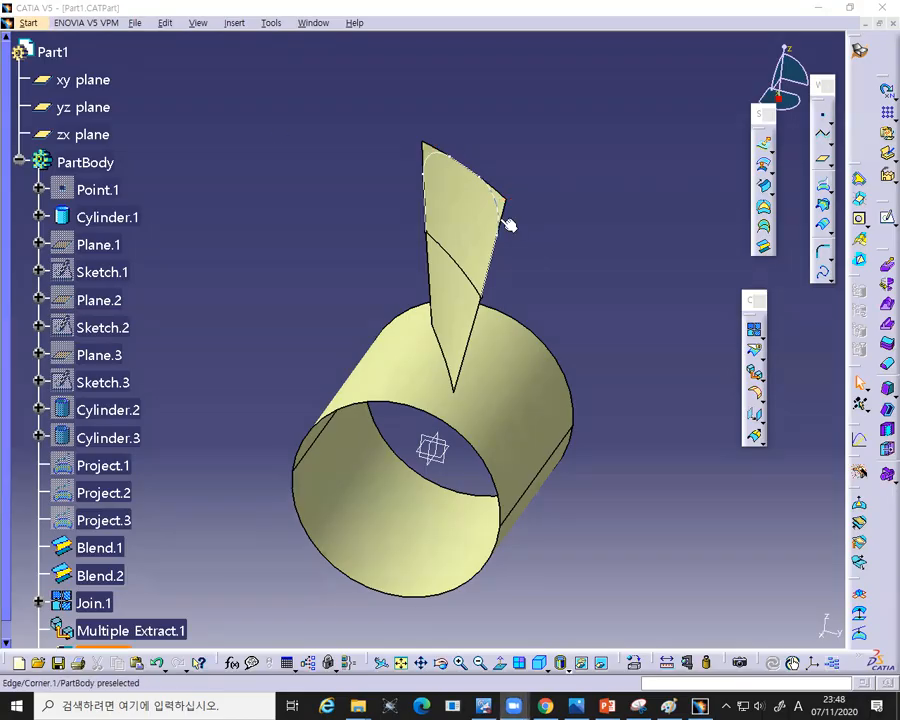
scroll(285, 403, "down", 2)
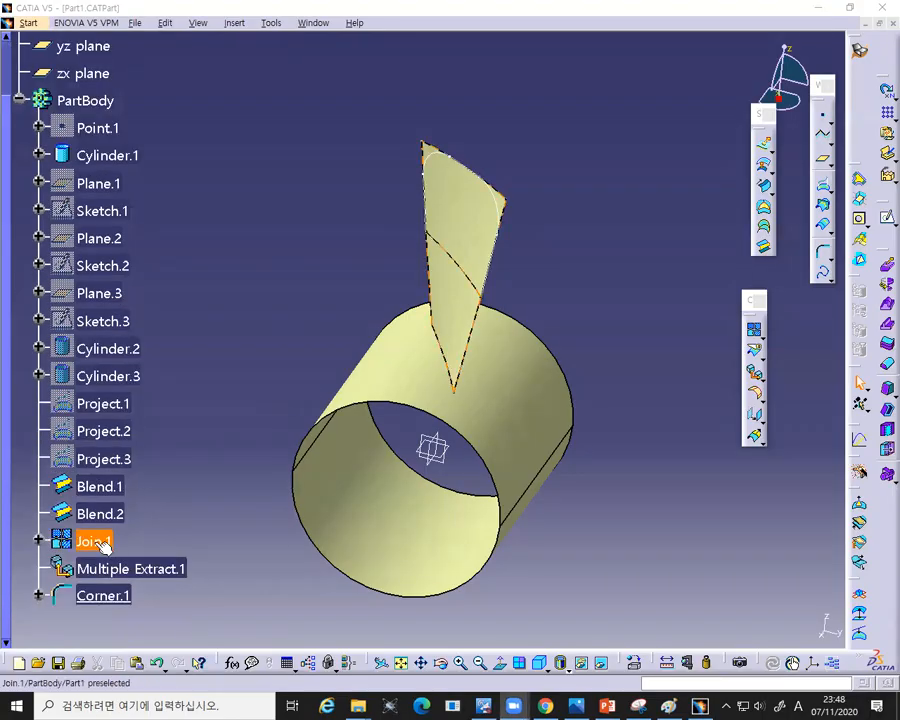
left_click(504, 209)
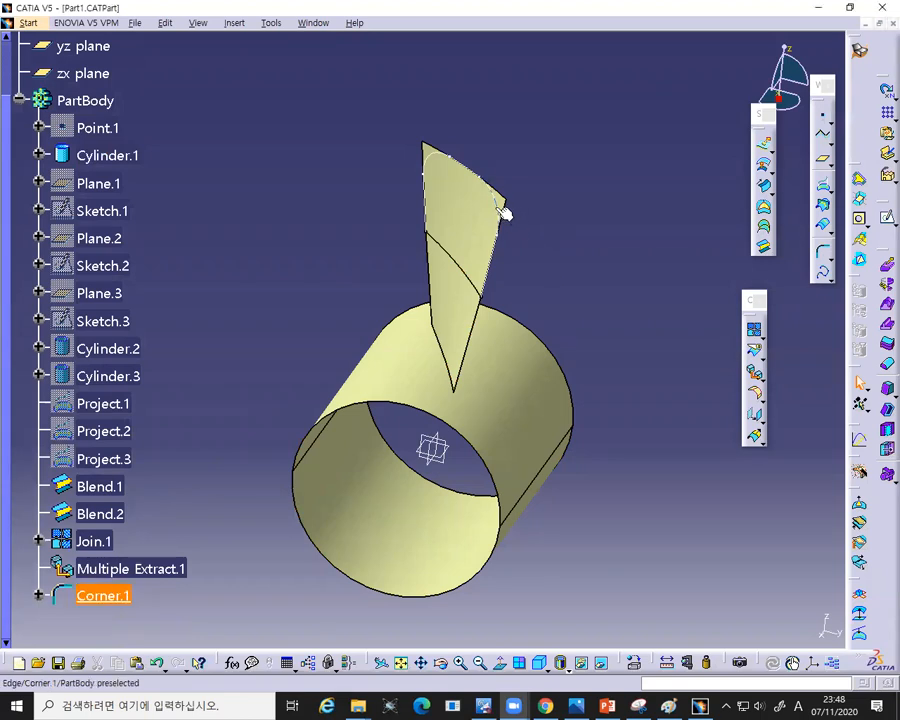
left_click(685, 262)
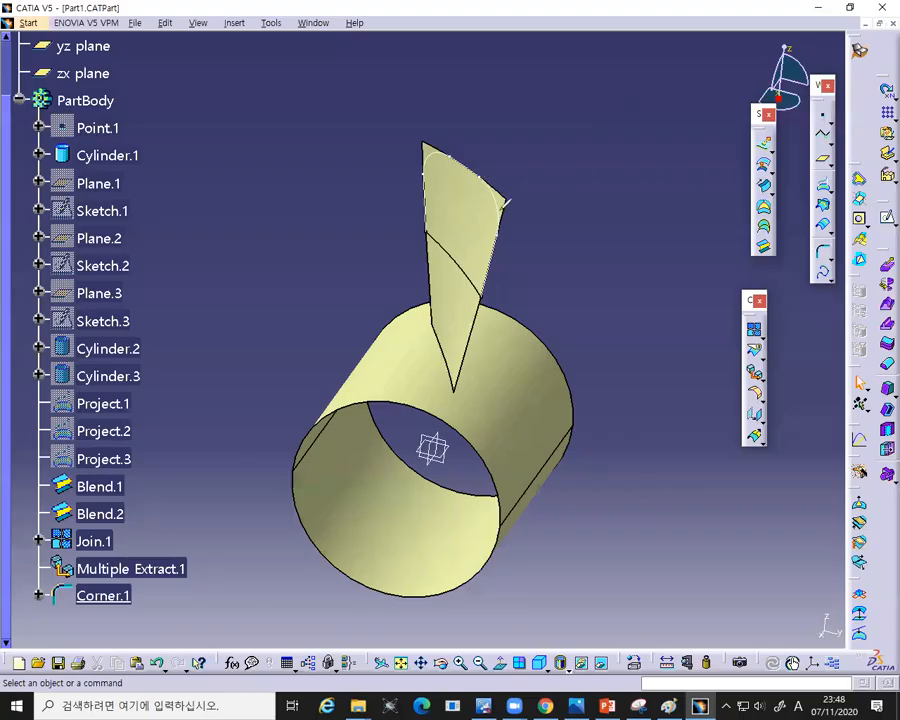
left_click_drag(502, 198, 559, 189)
left_click_drag(559, 174, 571, 183)
left_click_drag(575, 182, 597, 178)
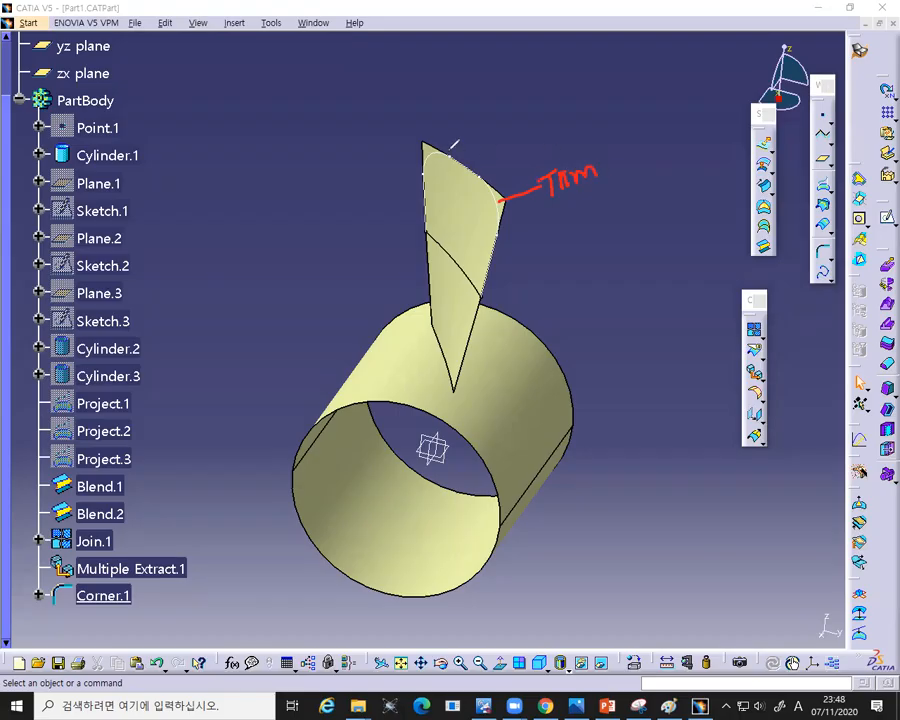
left_click_drag(458, 131, 465, 138)
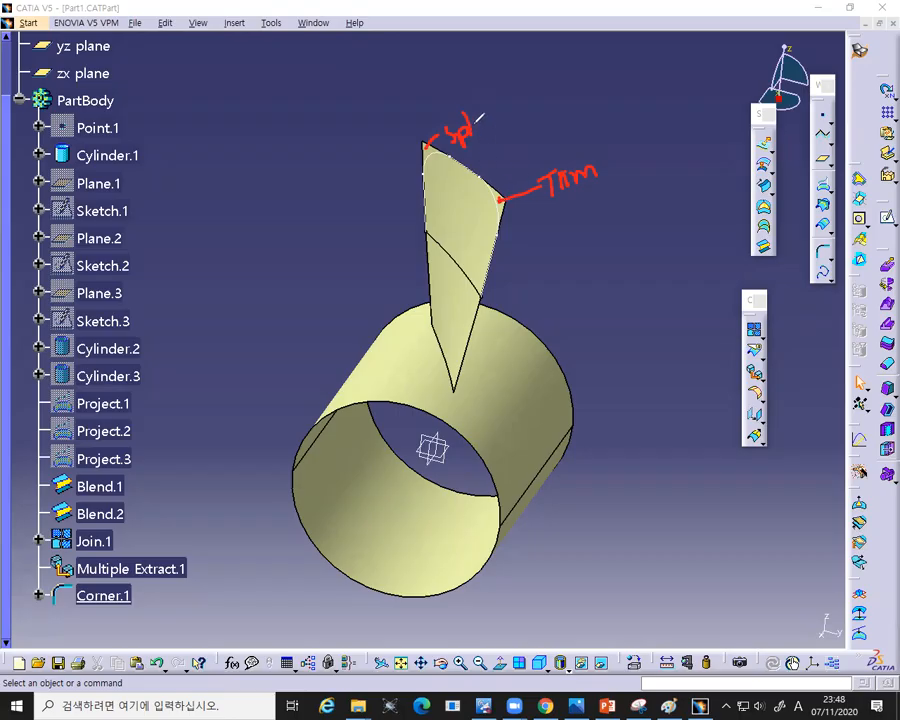
left_click_drag(483, 116, 485, 132)
left_click_drag(595, 172, 512, 193)
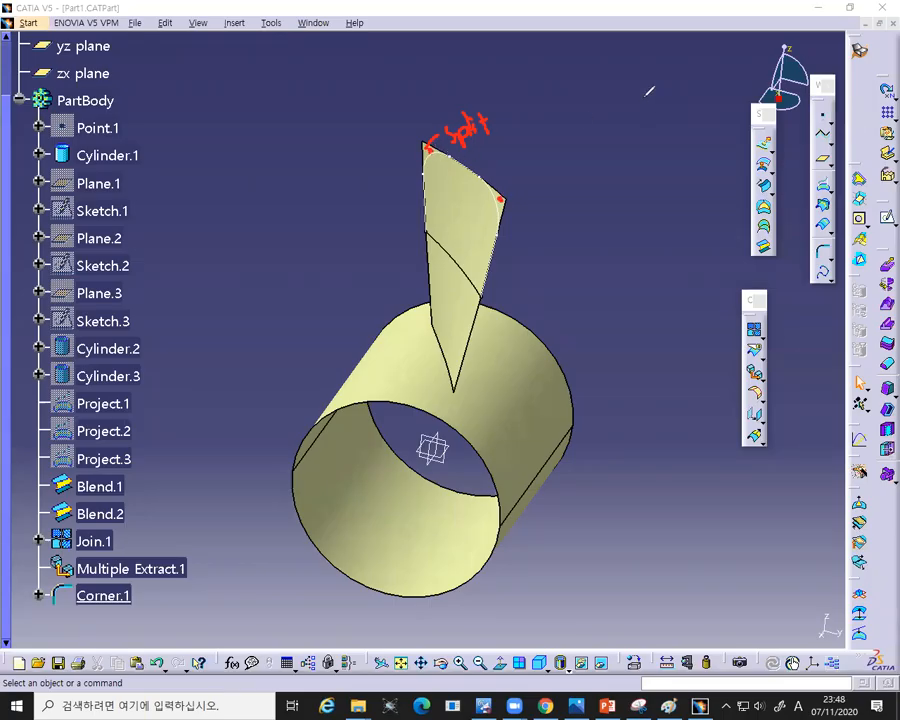
left_click(620, 115)
mouse_move(425, 231)
left_mouse_down()
mouse_move(424, 172)
mouse_move(444, 152)
mouse_move(482, 175)
mouse_move(493, 205)
mouse_move(490, 265)
left_mouse_up()
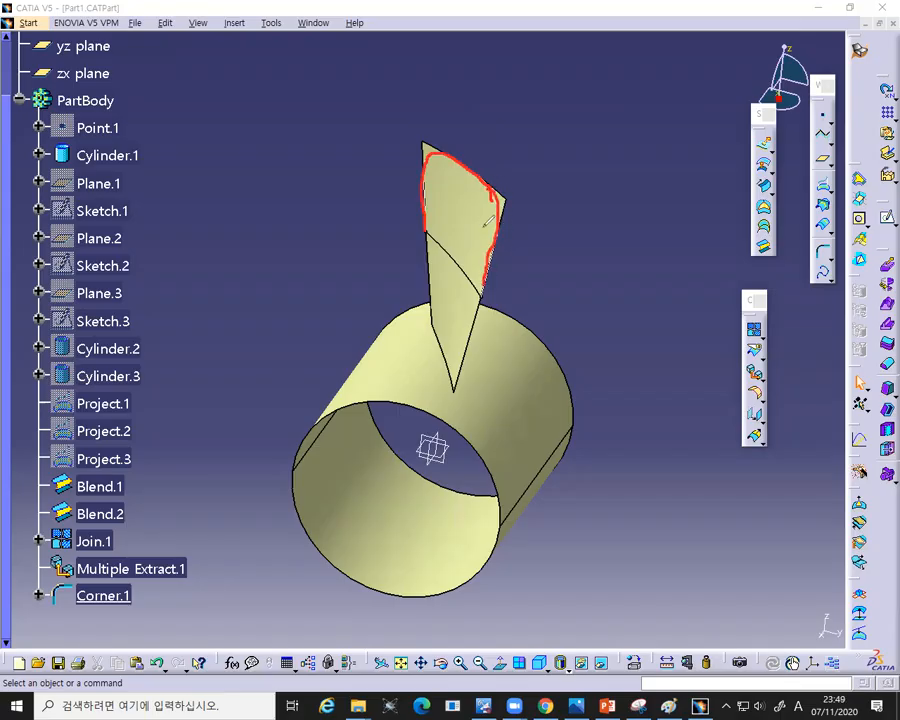
mouse_move(495, 205)
left_mouse_down()
mouse_move(393, 260)
mouse_move(401, 268)
left_mouse_up()
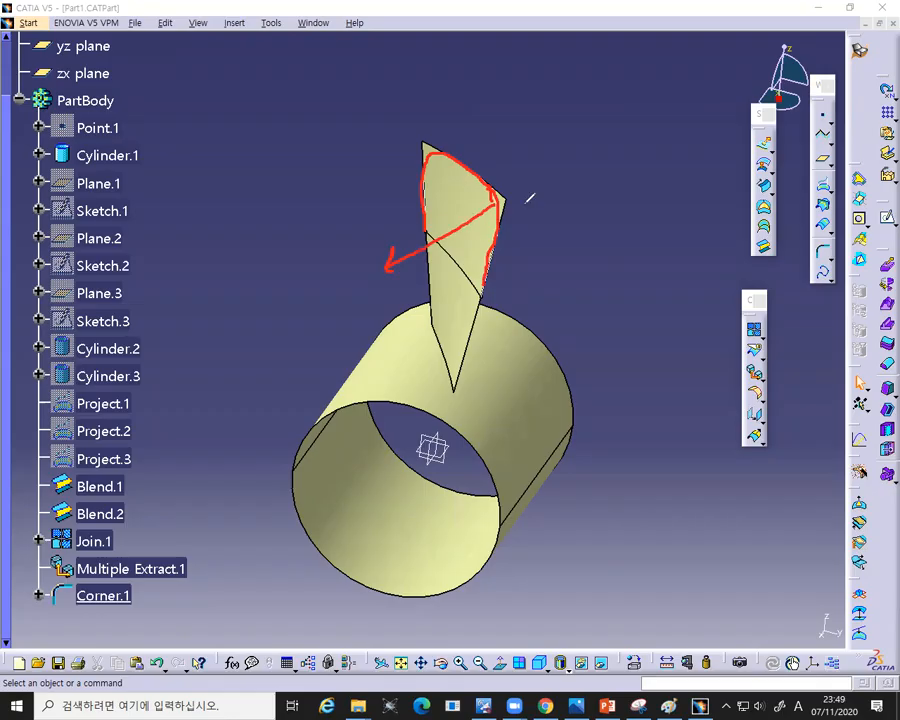
mouse_move(492, 189)
left_mouse_down()
mouse_move(579, 153)
mouse_move(578, 182)
left_mouse_up()
mouse_move(771, 137)
left_mouse_down()
mouse_move(755, 152)
mouse_move(772, 139)
left_mouse_up()
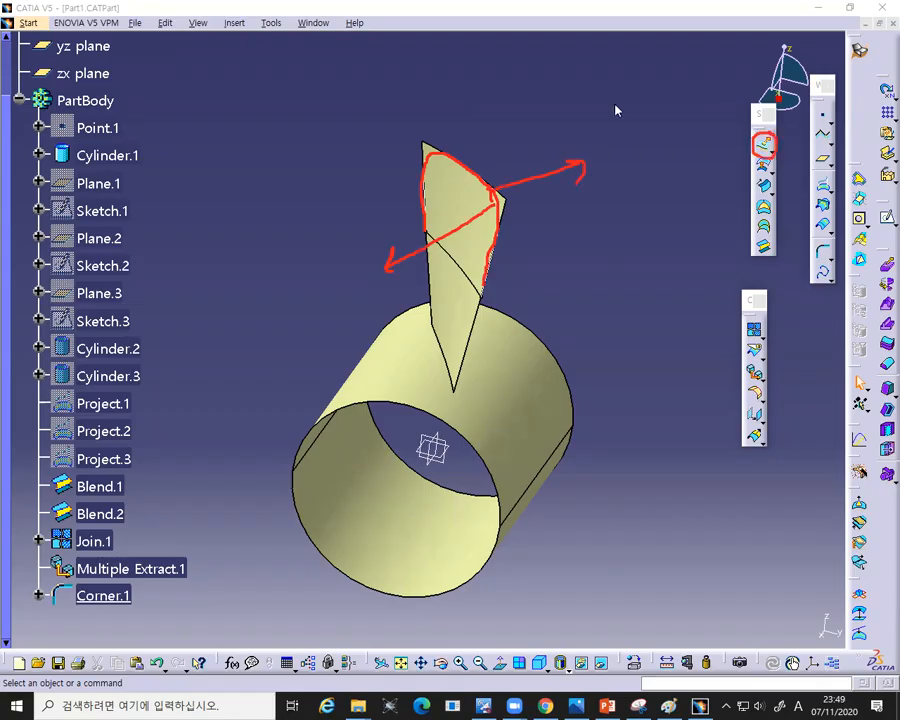
key("e")
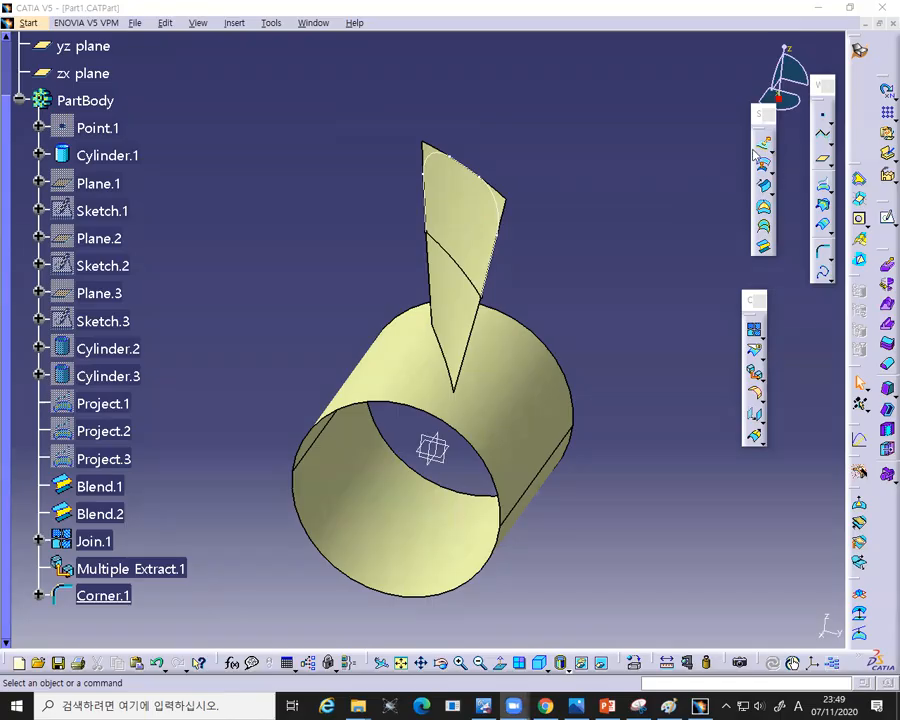
- Start an extruded surface from the rounded corner curve Corner.1, using the Y Component as its direction
left_click(496, 200)
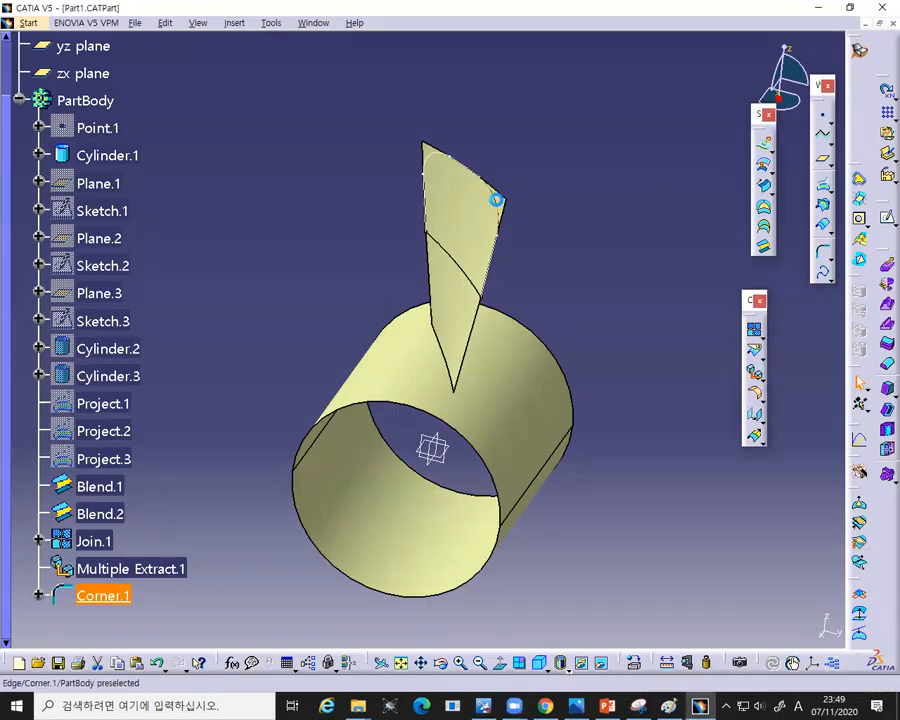
left_click(762, 157)
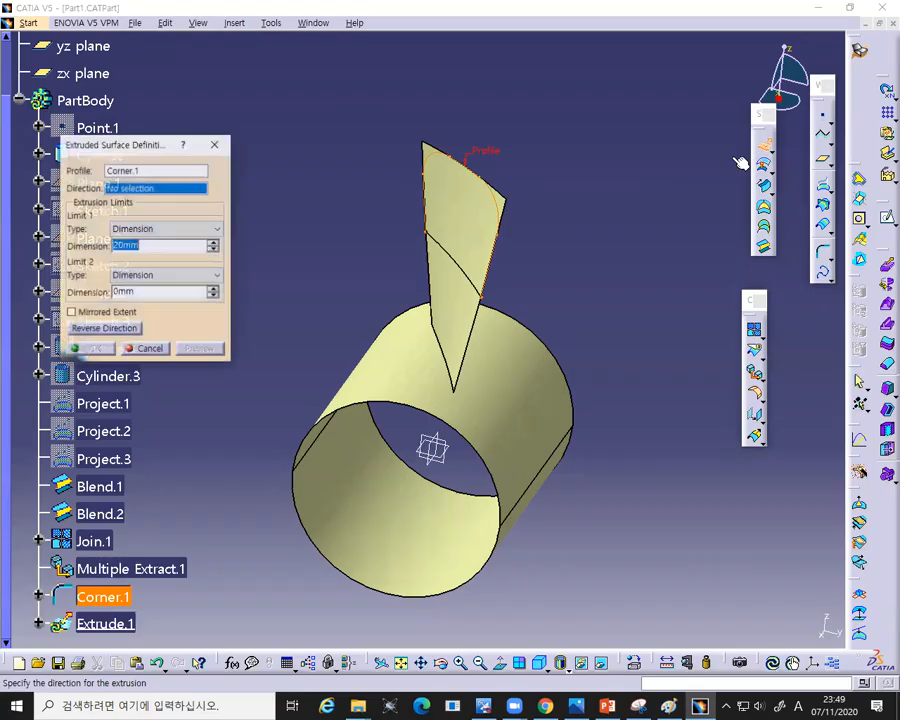
middle_click_drag(594, 281, 466, 208)
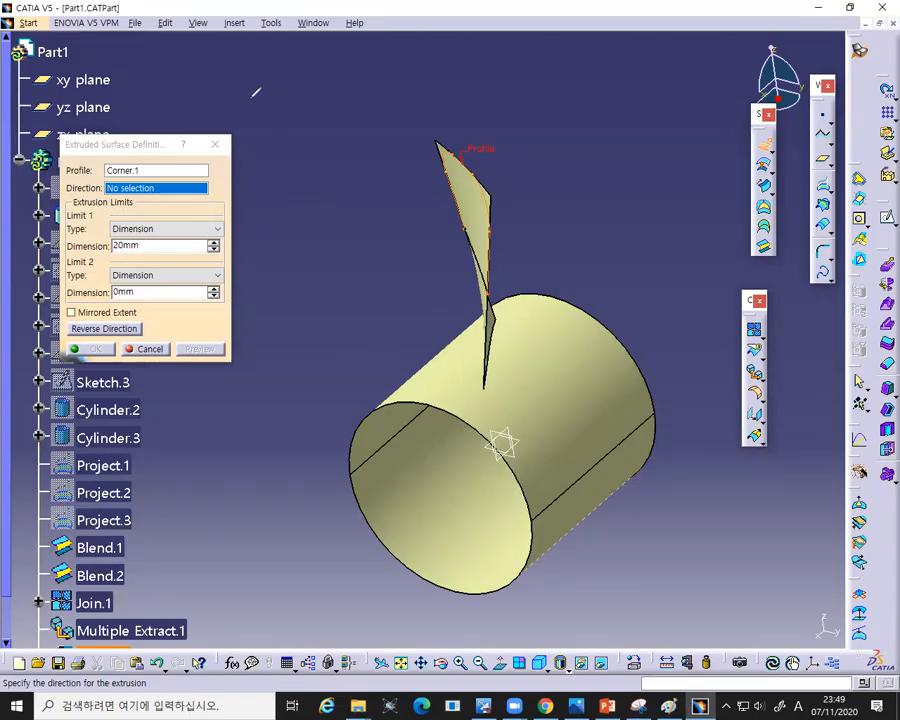
middle_click_drag(495, 497, 627, 340)
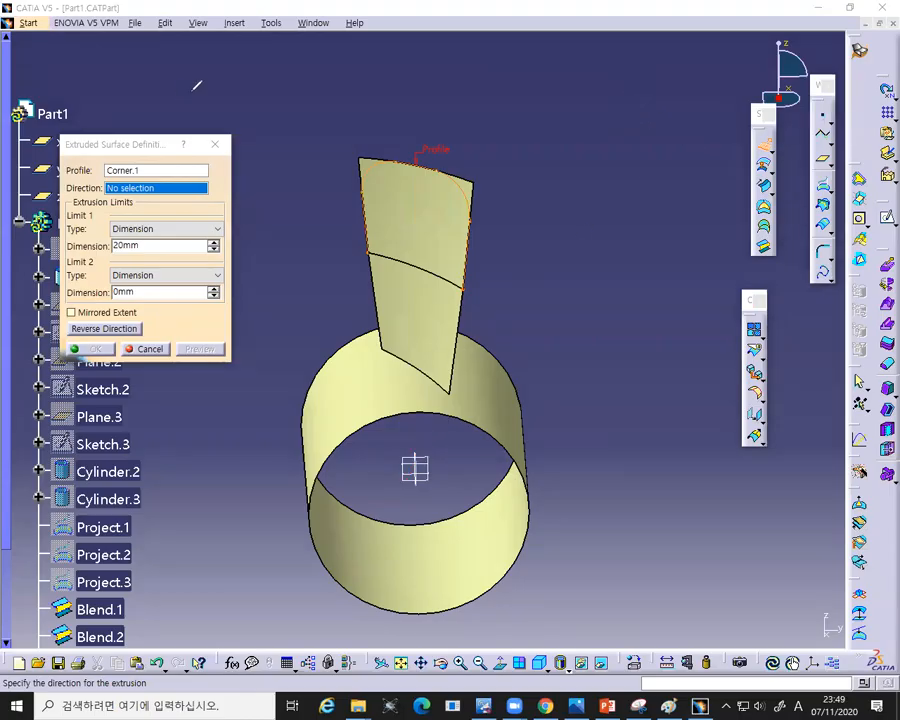
middle_click_drag(564, 355, 329, 112)
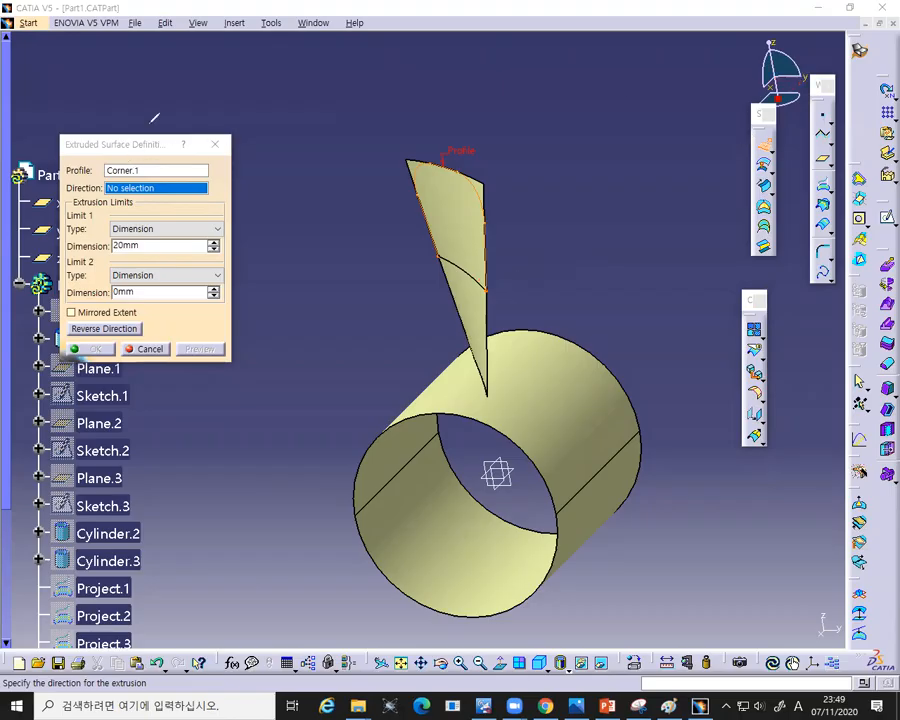
right_click(155, 190)
left_click(200, 272)
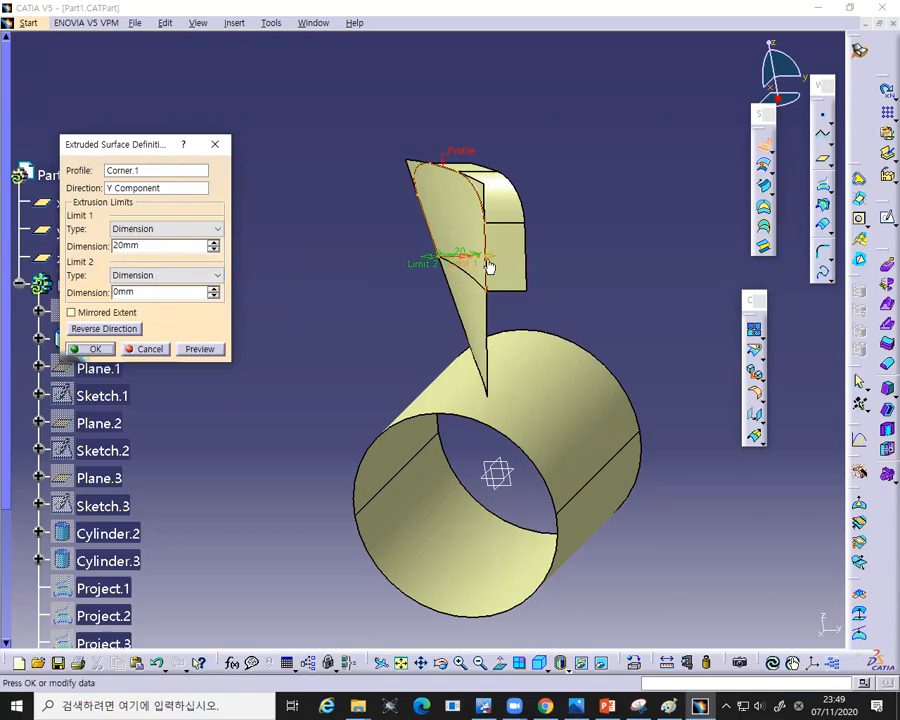
- Extrude the curve 76 mm for Limit 1 and 55 mm for Limit 2, and hide Corner.1
left_click_drag(493, 262, 603, 233)
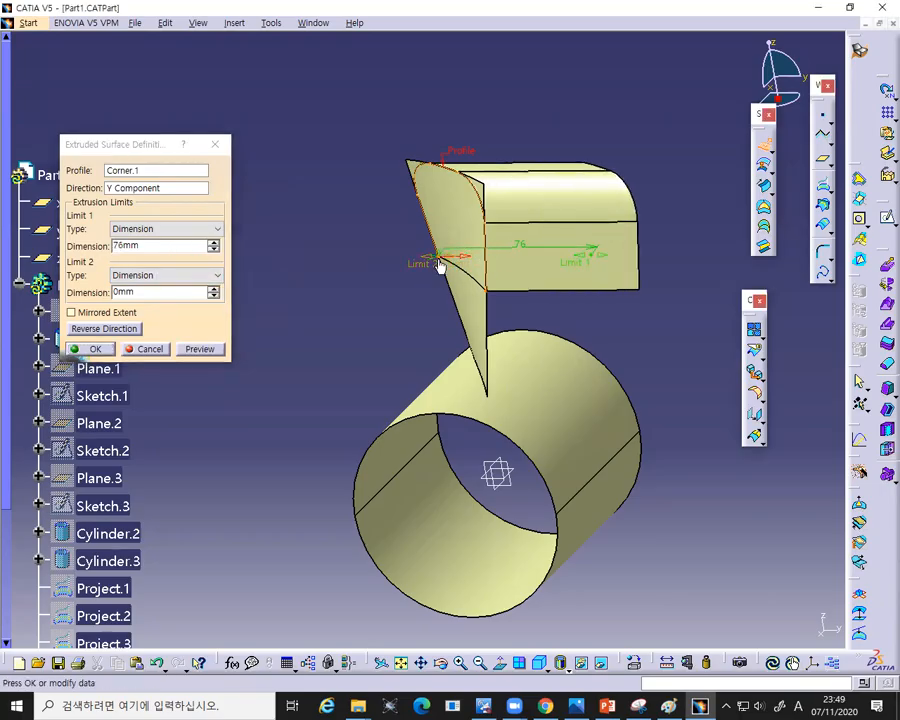
left_click_drag(449, 262, 336, 260)
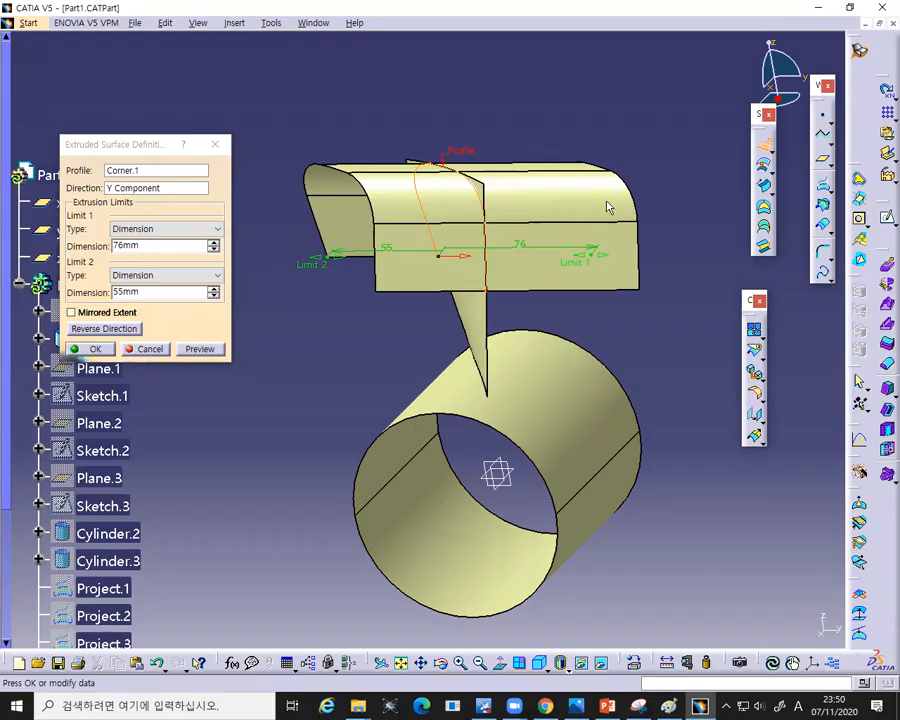
left_click(98, 349)
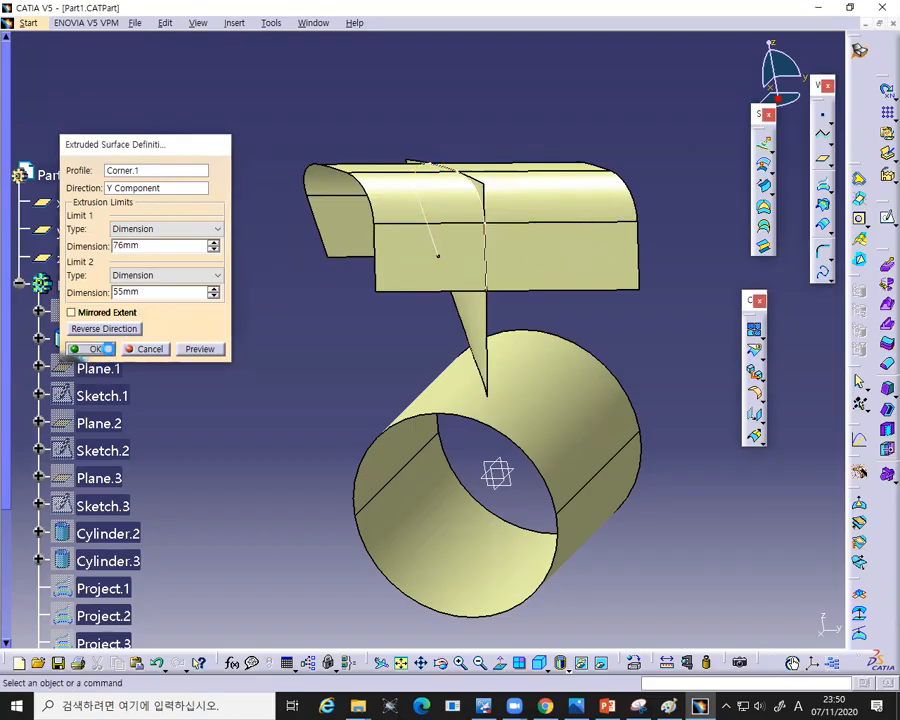
right_click(431, 217)
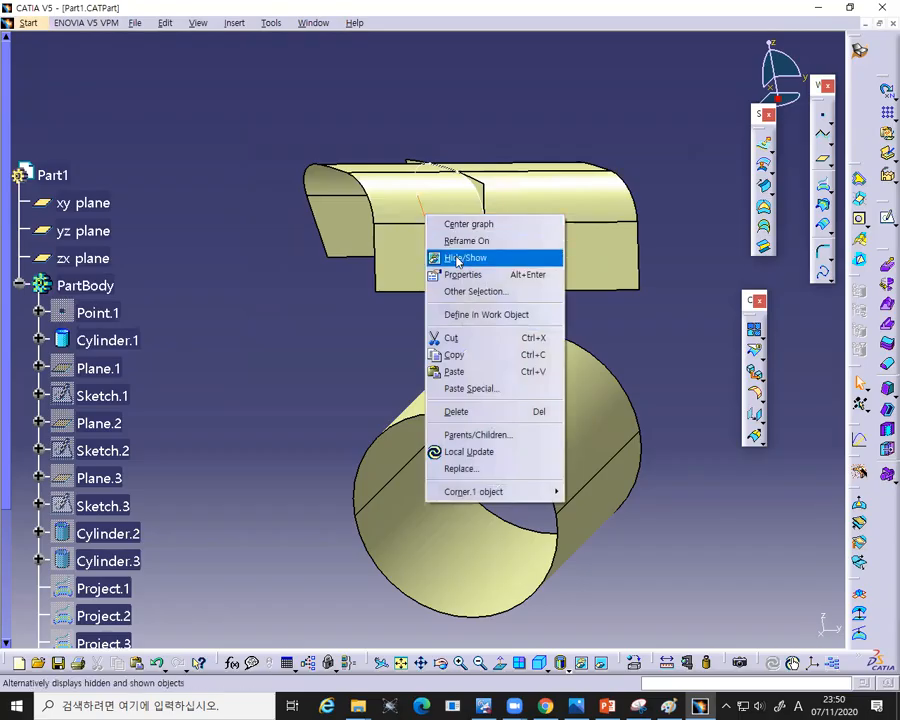
left_click(460, 258)
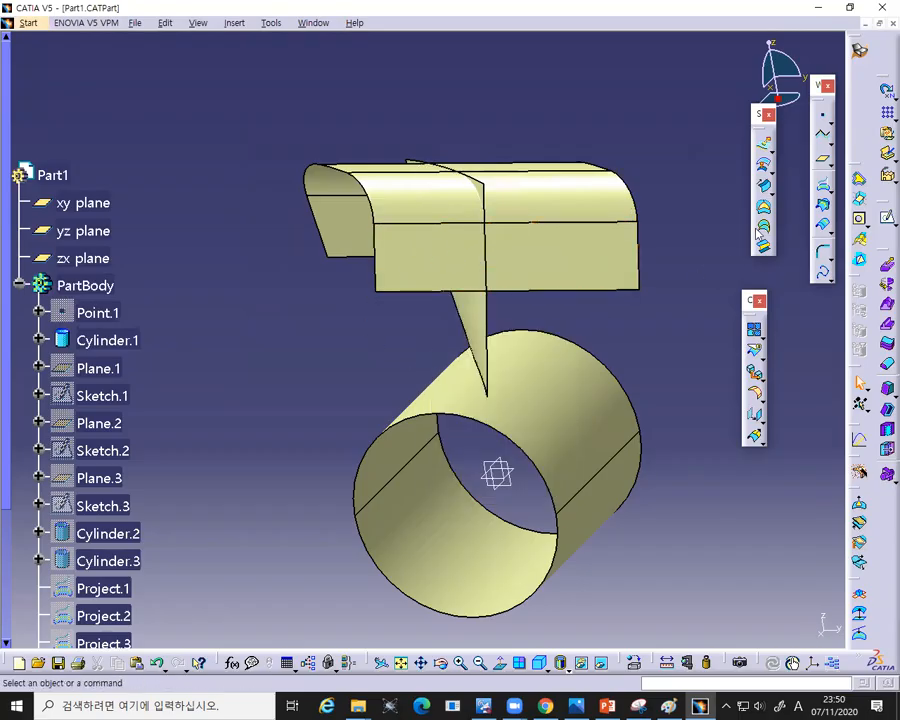
- Split the joined blade Join.1 with Extrude.1, switching to the other side to keep the blade portion inside the rounded outline
left_click(755, 356)
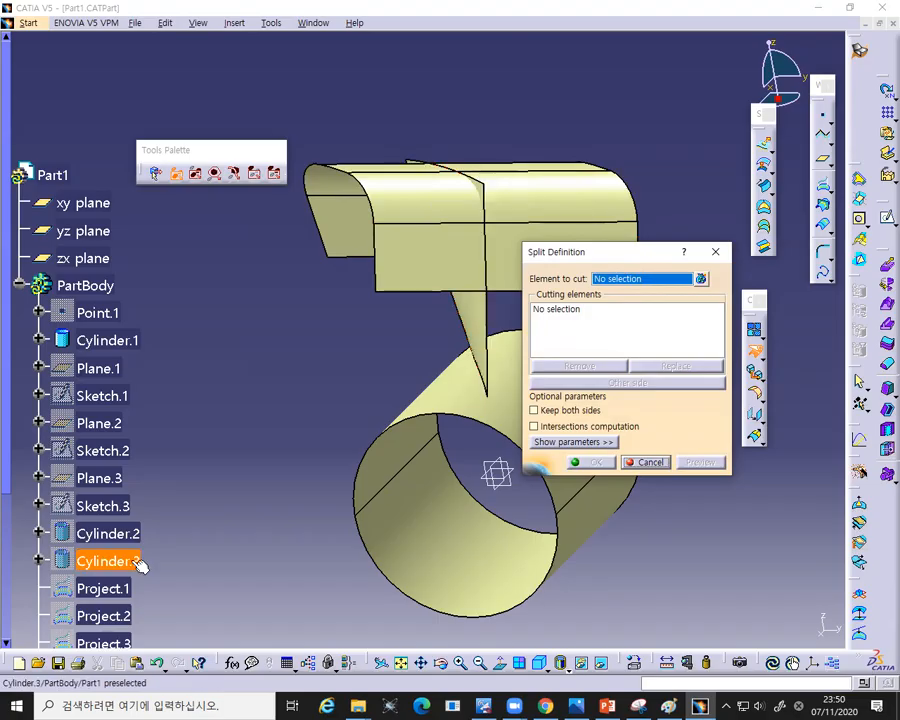
scroll(227, 468, "down", 3)
scroll(116, 472, "down", 1)
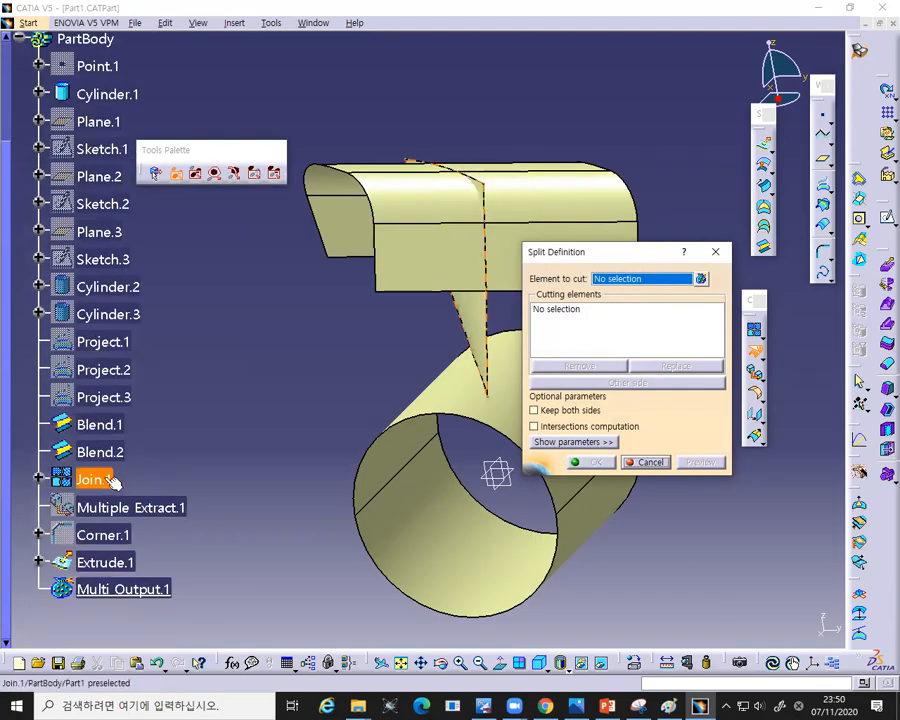
left_click(479, 187)
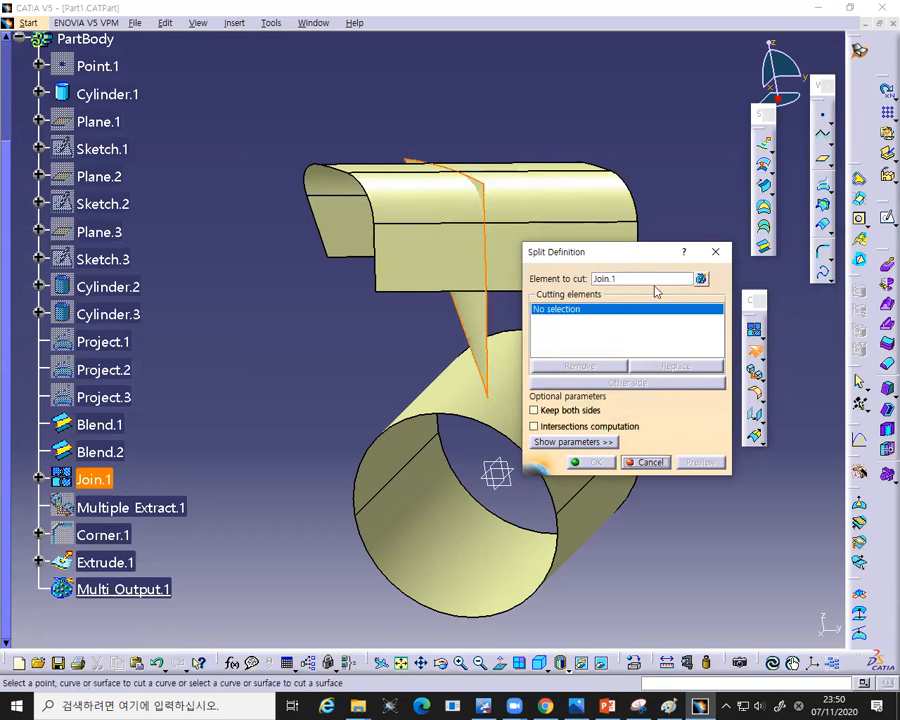
left_click(434, 266)
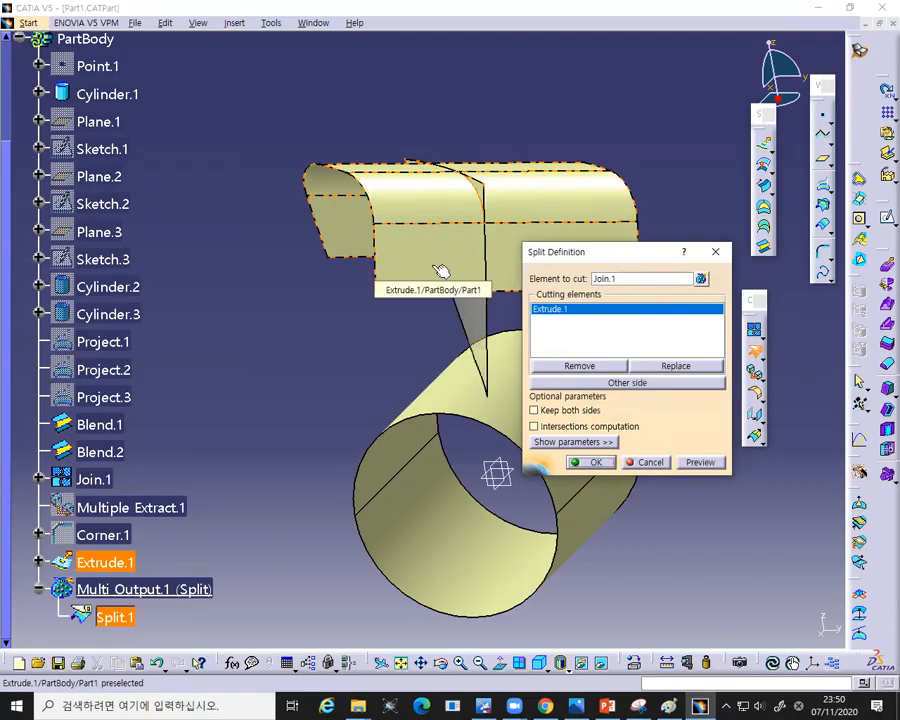
middle_click_drag(372, 358, 503, 287)
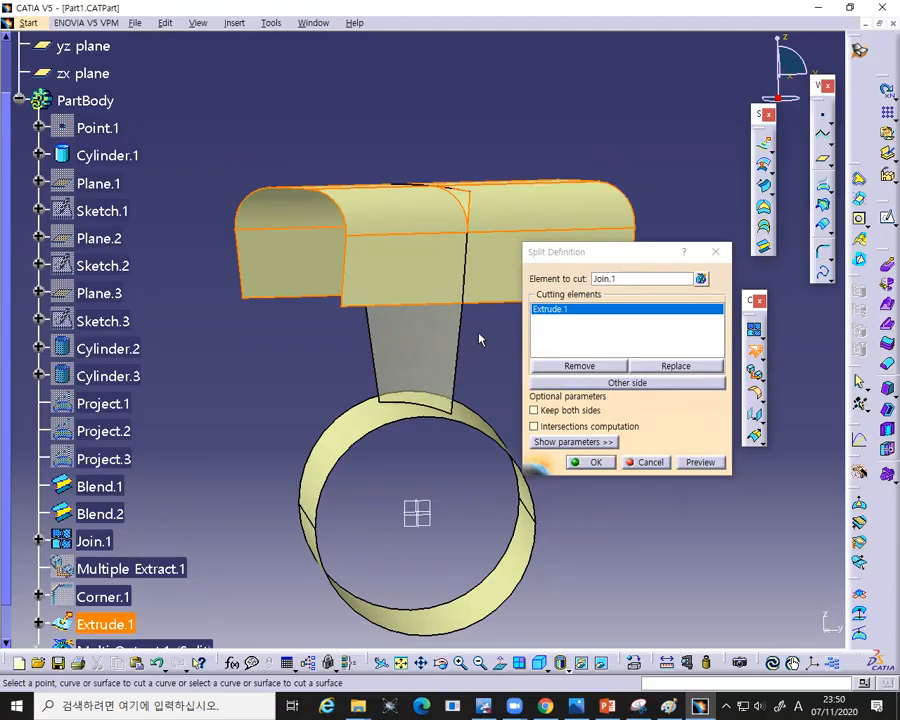
middle_click_drag(479, 340, 476, 264)
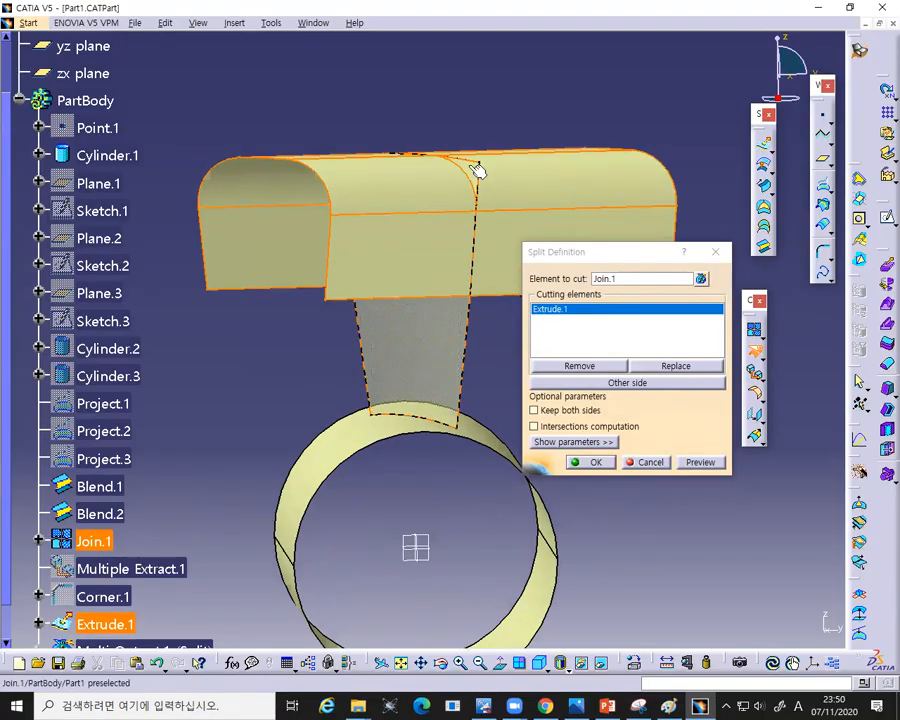
left_click(606, 385)
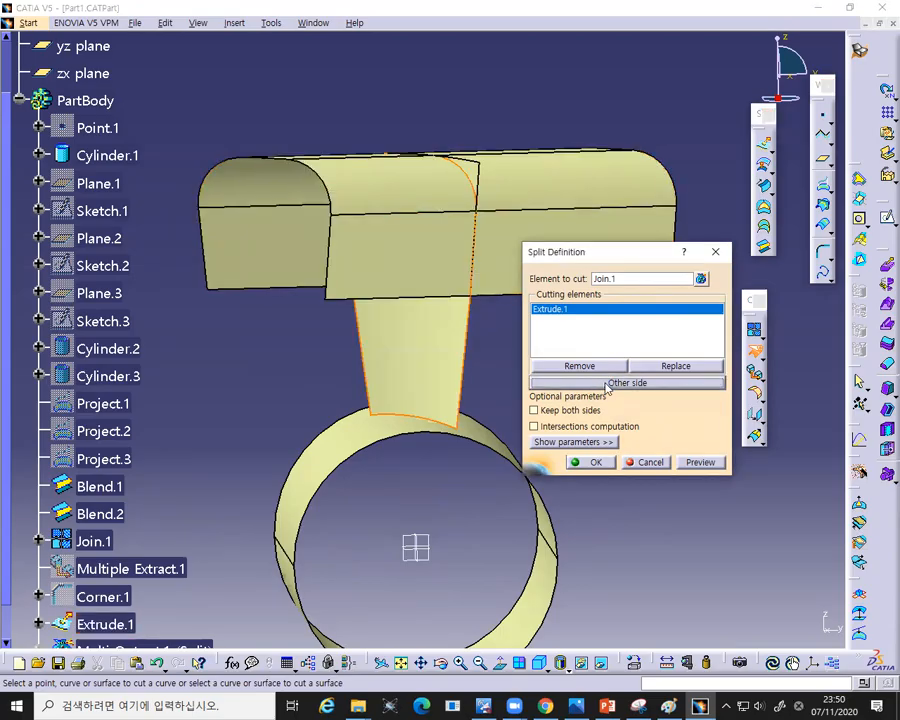
left_click(586, 462)
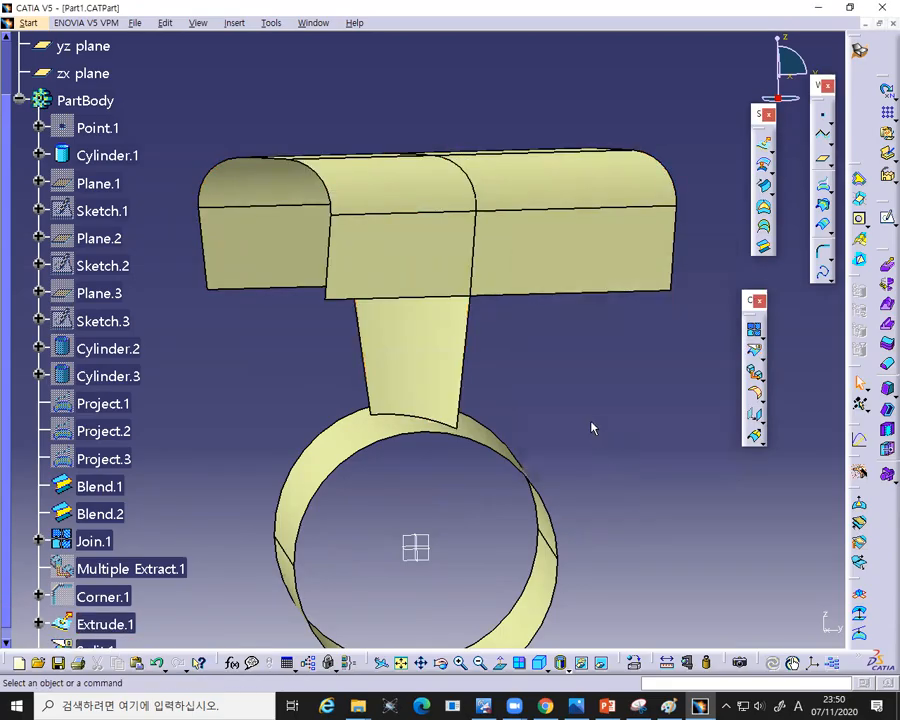
- Hide the extruded cutting surface Extrude.1
middle_click_drag(520, 370, 534, 464)
right_click(566, 322)
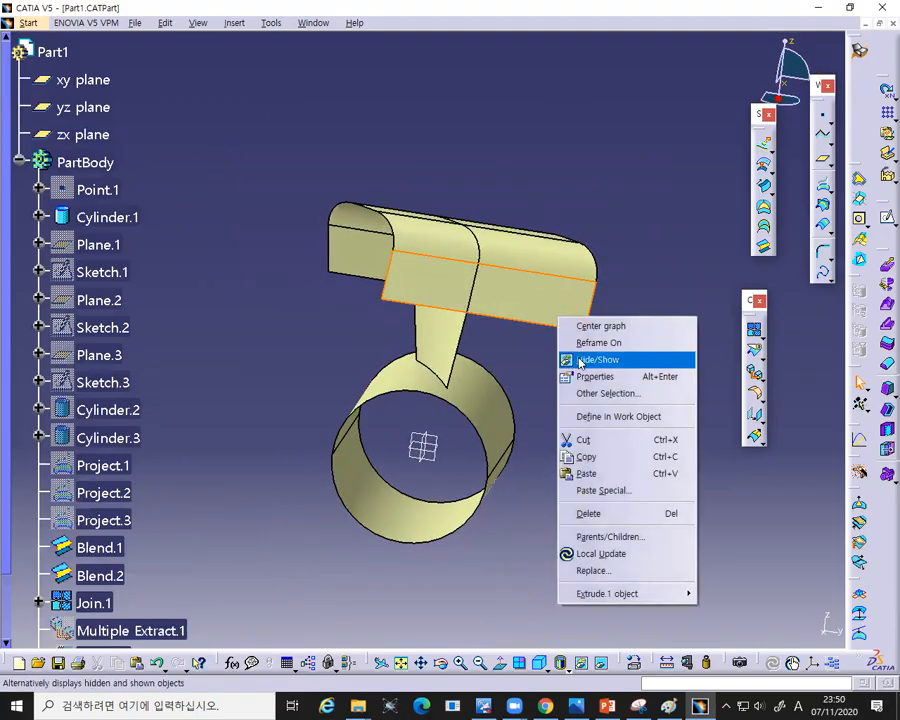
left_click(582, 358)
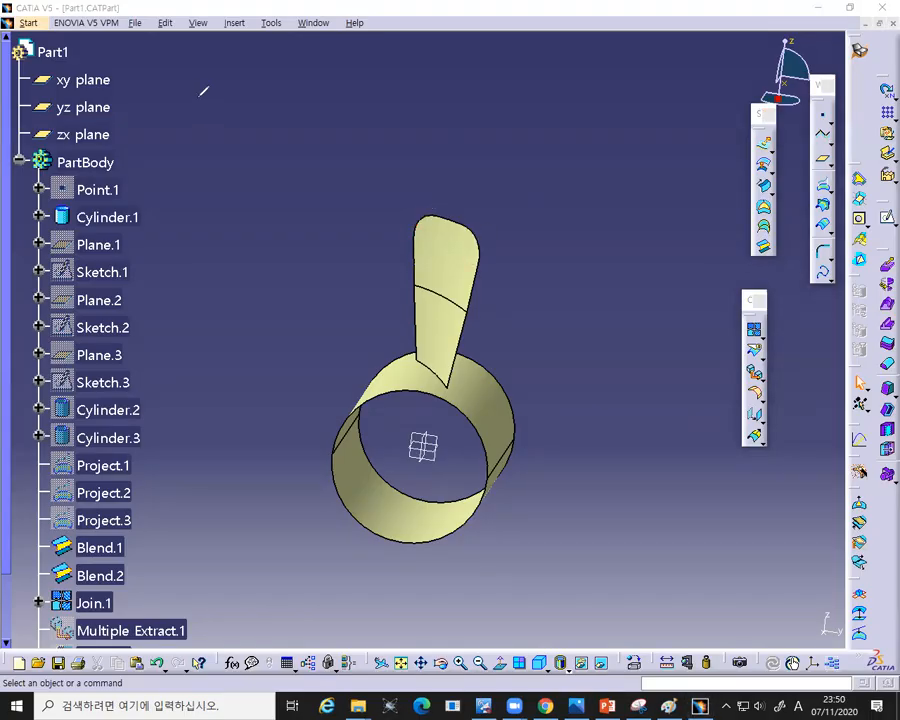
- Switch to the Part Design workbench
scroll(241, 270, "down", 3)
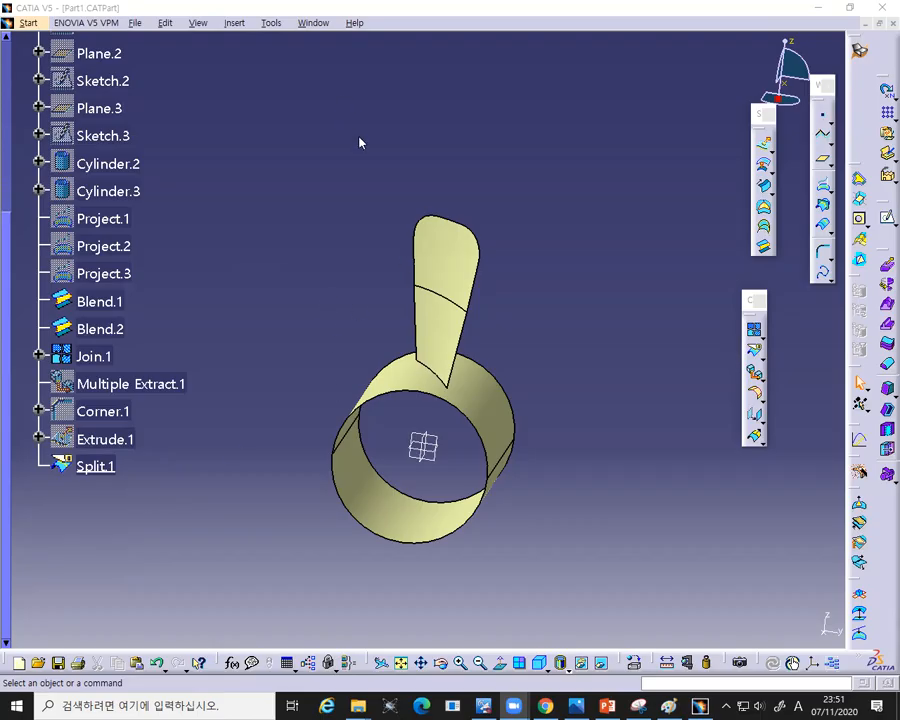
left_click(28, 22)
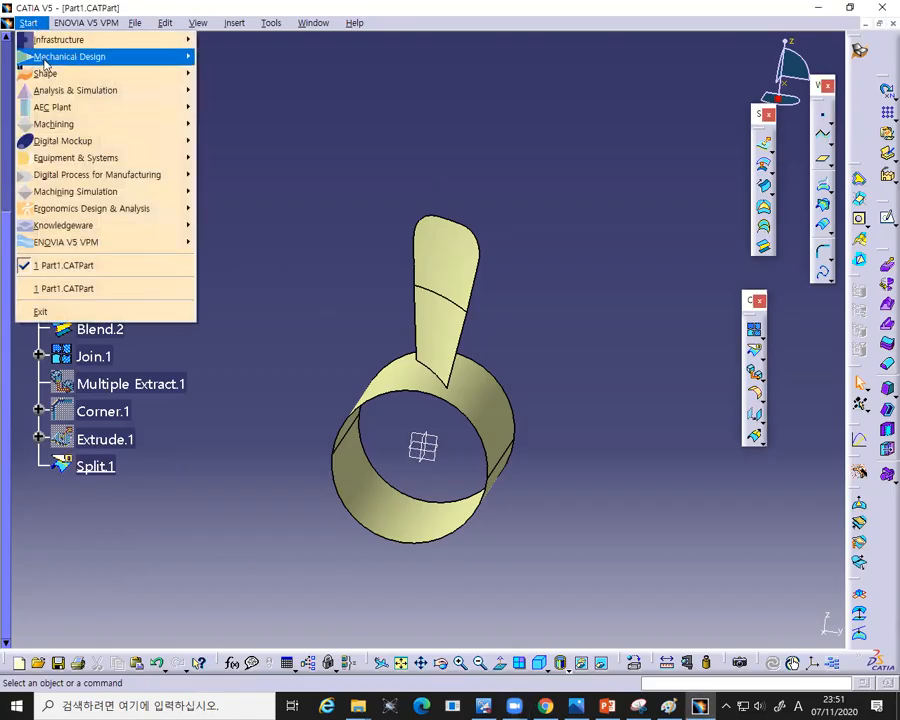
mouse_move(44, 60)
left_click(210, 56)
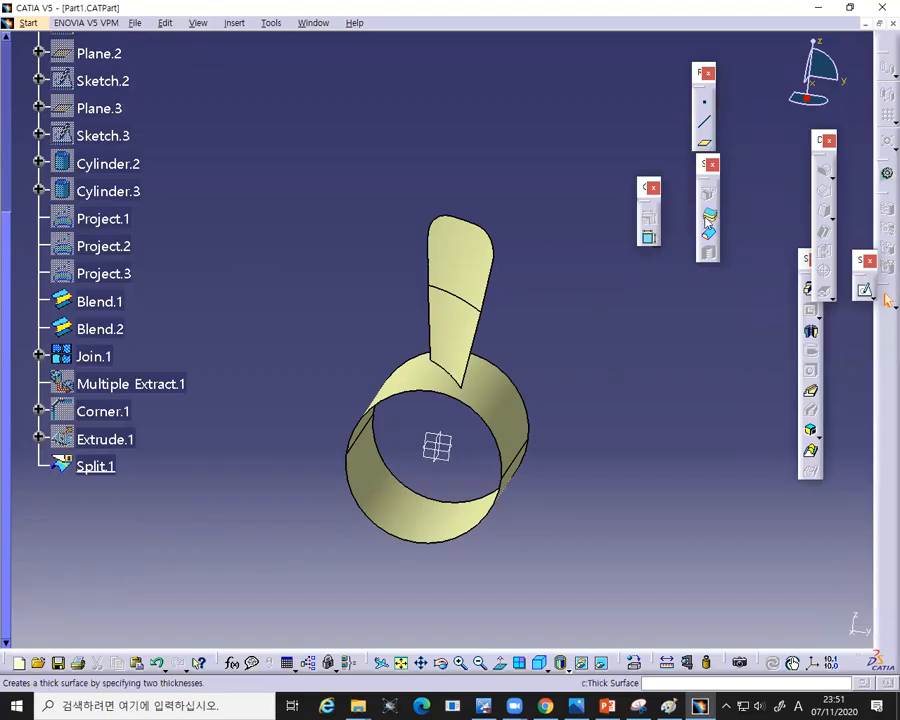
left_click(477, 278)
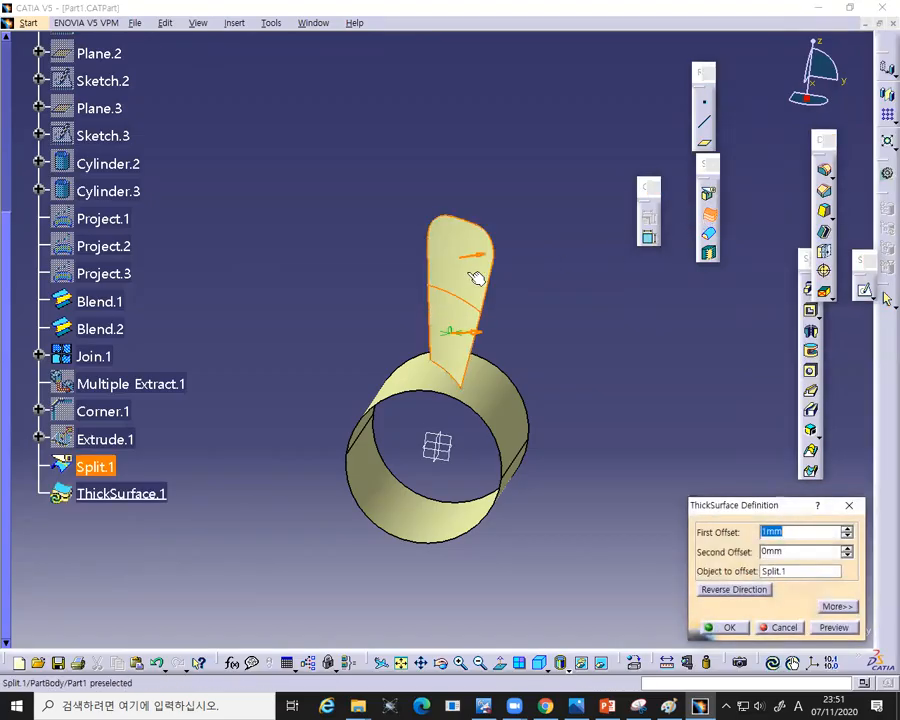
left_click(790, 552)
type("1")
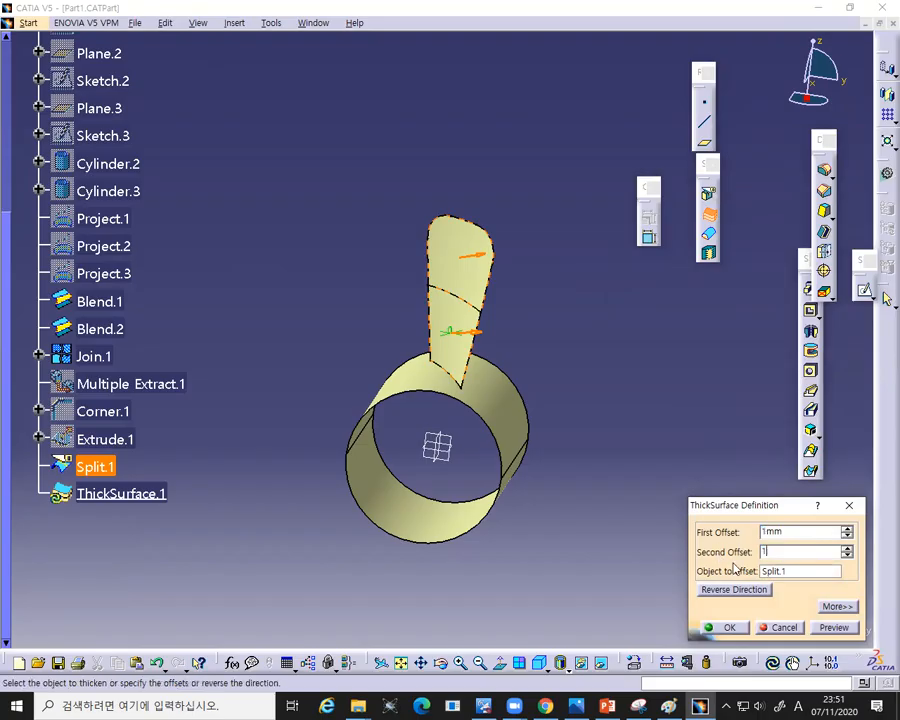
left_click(775, 627)
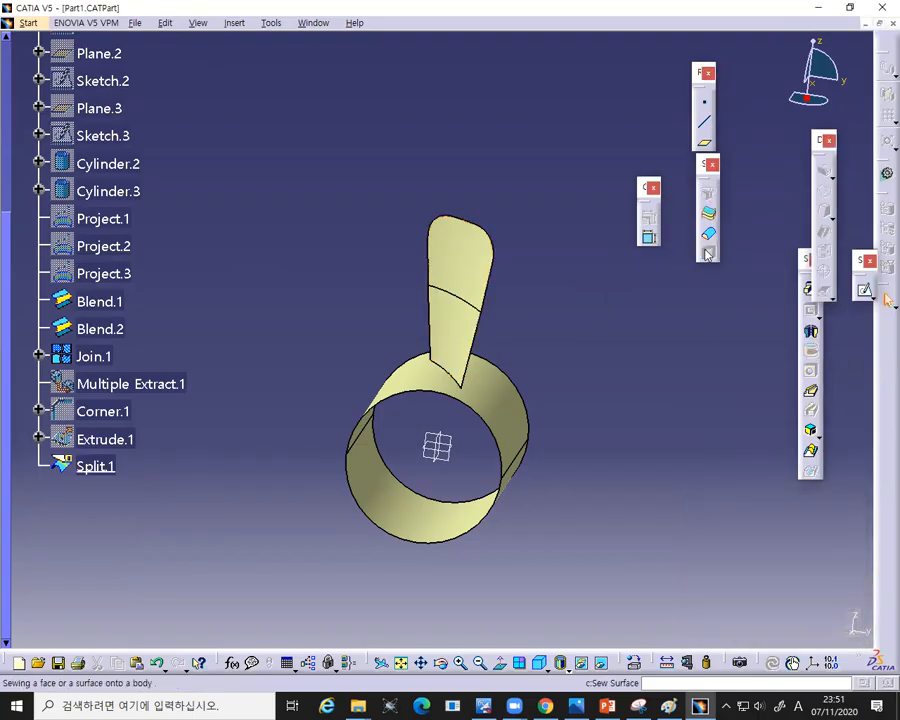
- Thicken the trimmed blade surface Split.1 with a Thick Surface of 1 mm first offset and 1 mm second offset
left_click(708, 214)
left_click(487, 265)
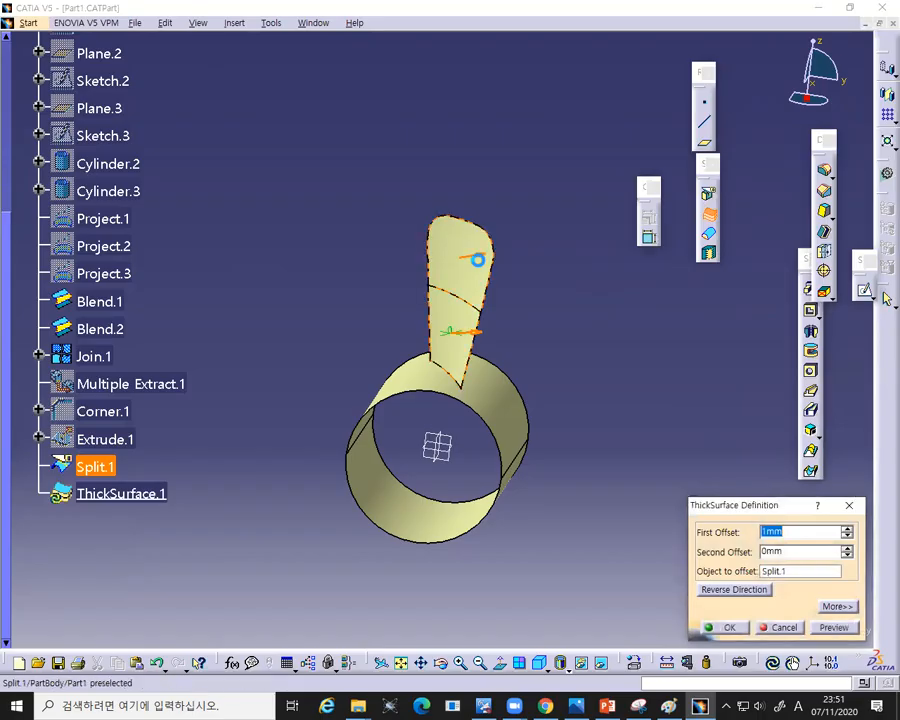
left_click(790, 551)
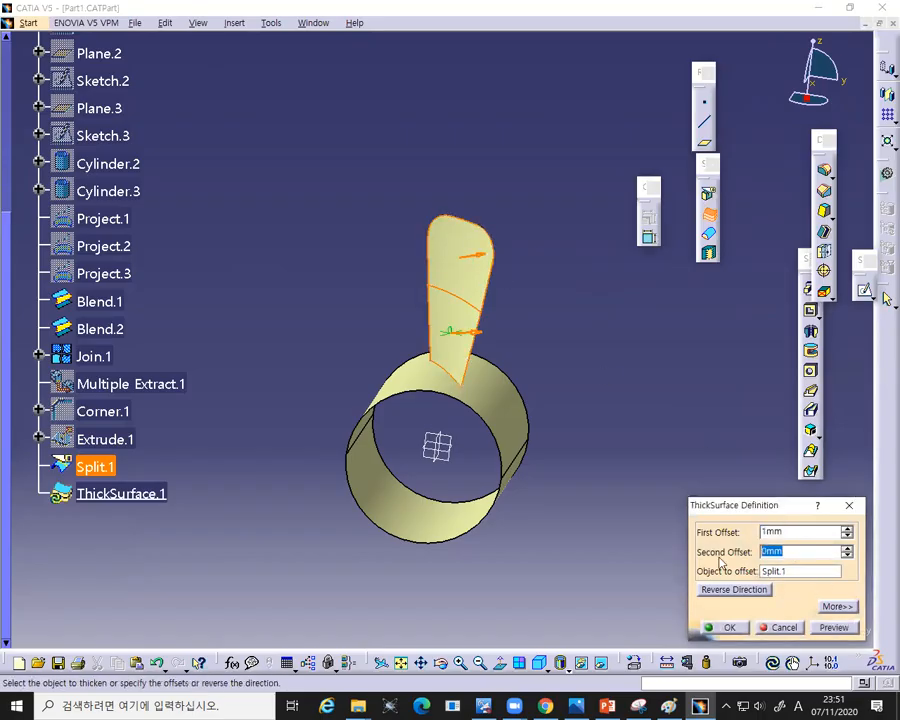
type("1")
left_click(724, 627)
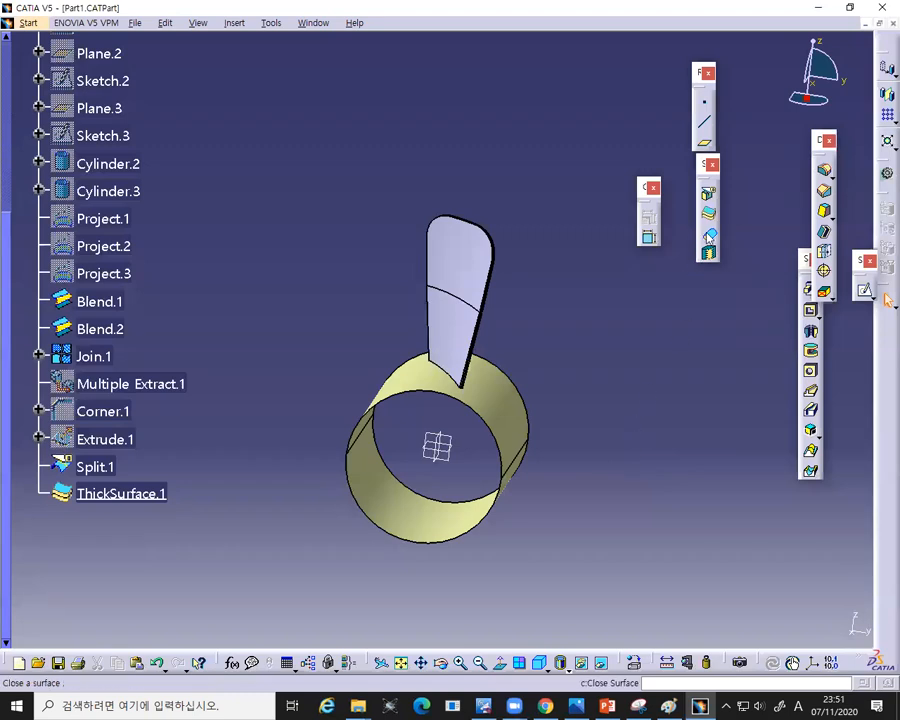
- Turn the hub surface Cylinder.1 into a solid with Close Surface
left_click(708, 233)
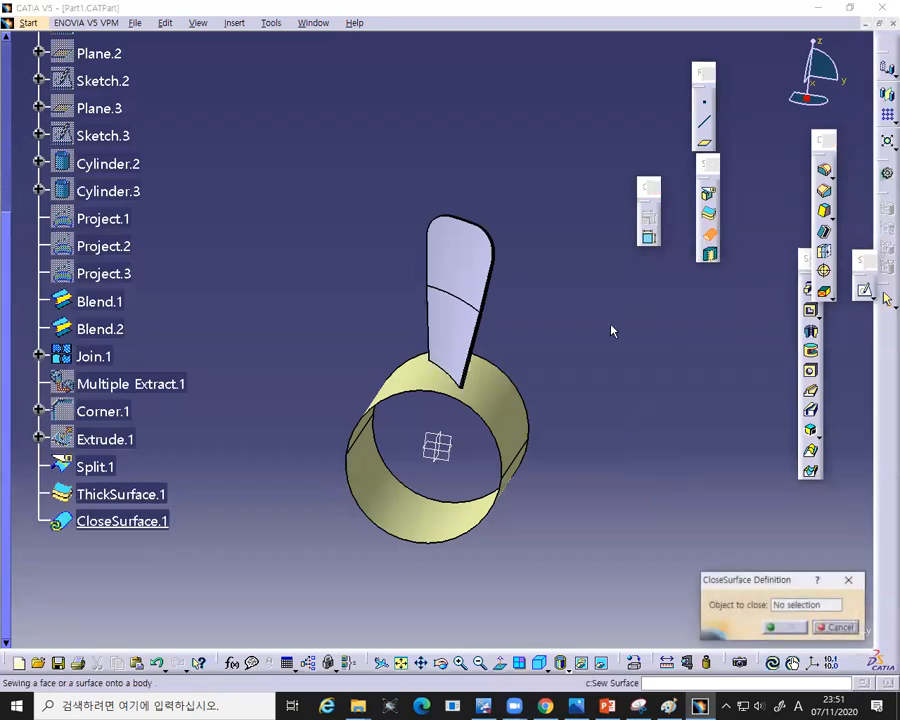
left_click(516, 404)
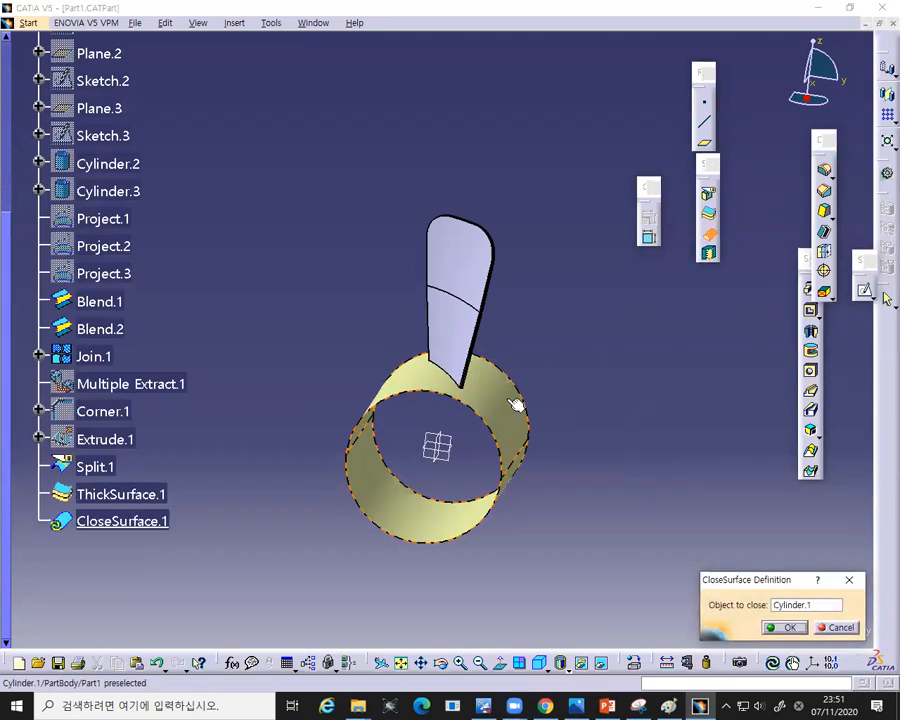
left_click(783, 628)
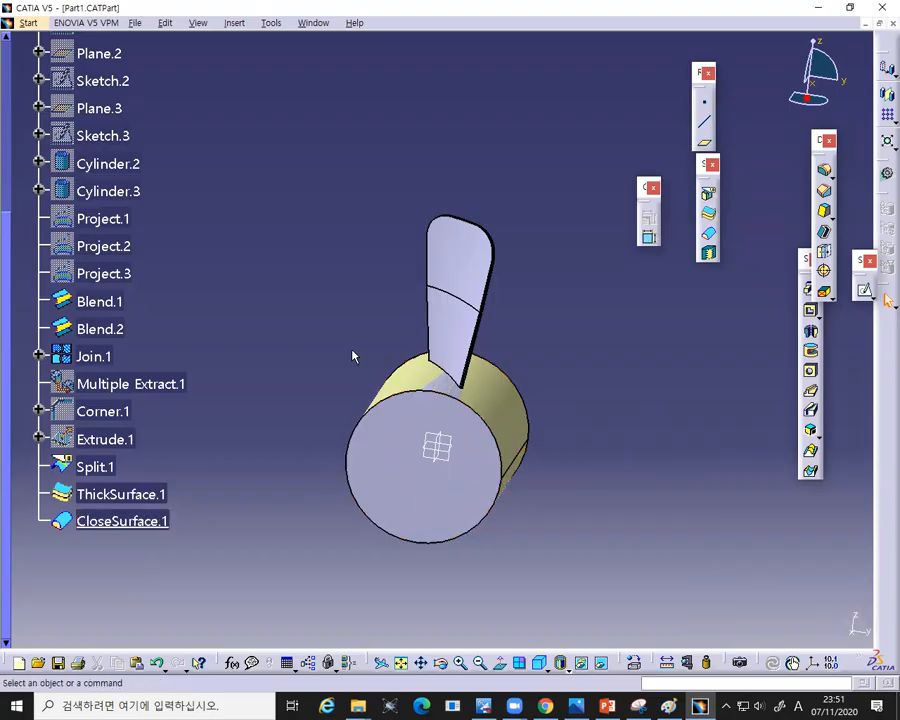
- Hide the original hub surface Cylinder.1
scroll(118, 245, "up", 3)
scroll(124, 226, "up", 3)
right_click(120, 216)
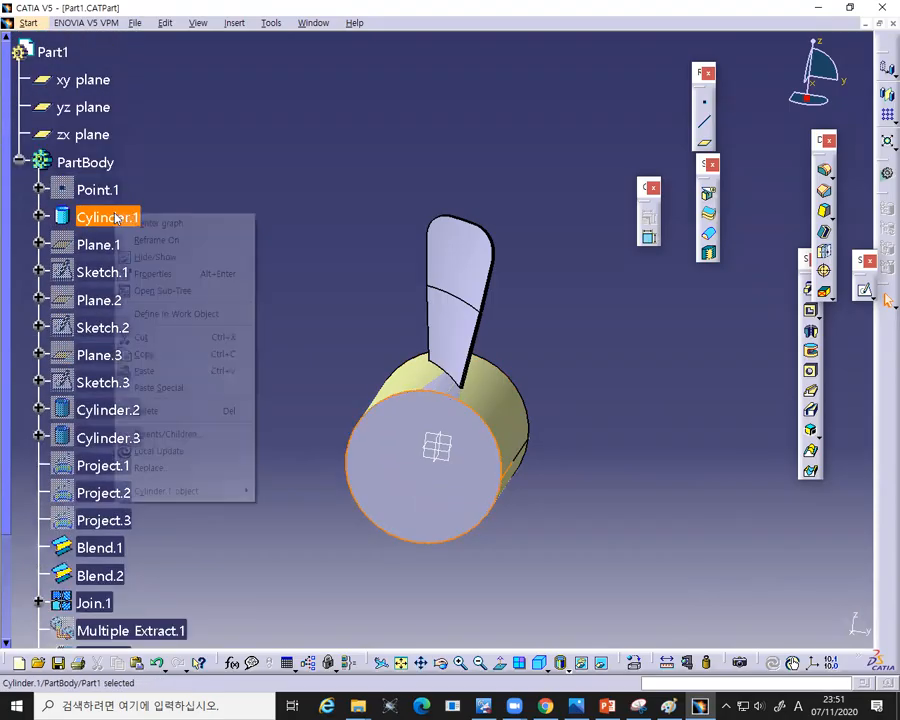
left_click(152, 259)
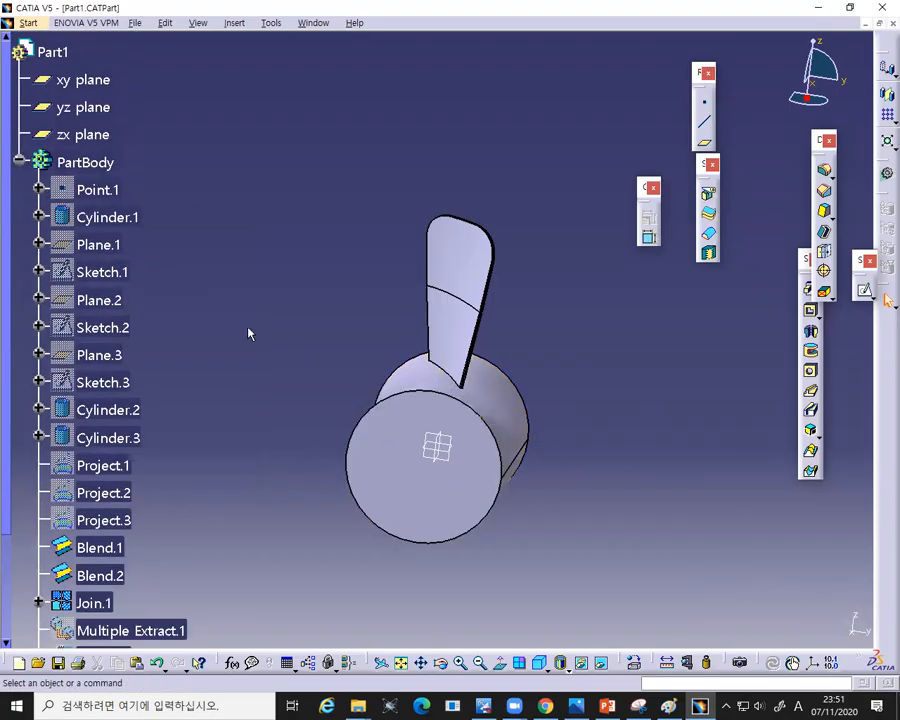
- Hide the construction surfaces Split.1, Blend.1 and Blend.2, and select the thickened blade ThickSurface.1
middle_click_drag(595, 394, 401, 404)
scroll(124, 422, "down", 6)
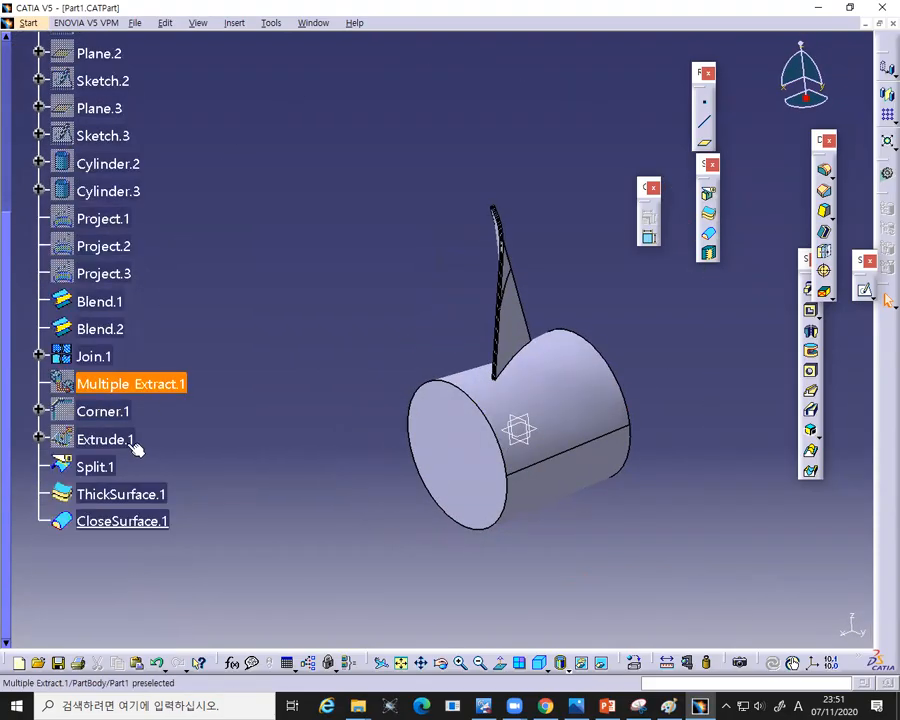
right_click(106, 462)
left_click(128, 217)
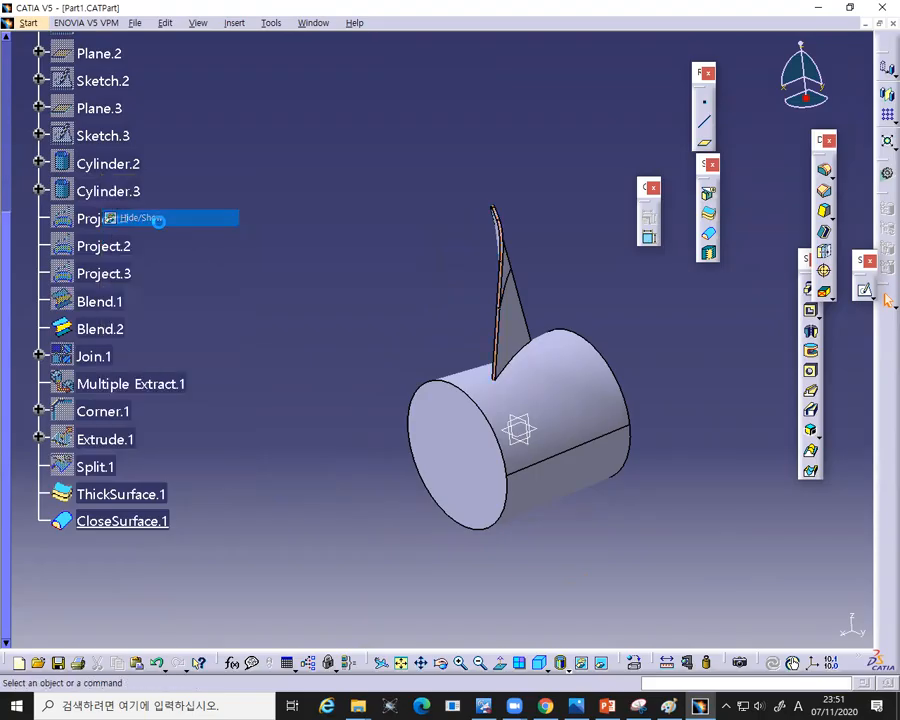
right_click(101, 339)
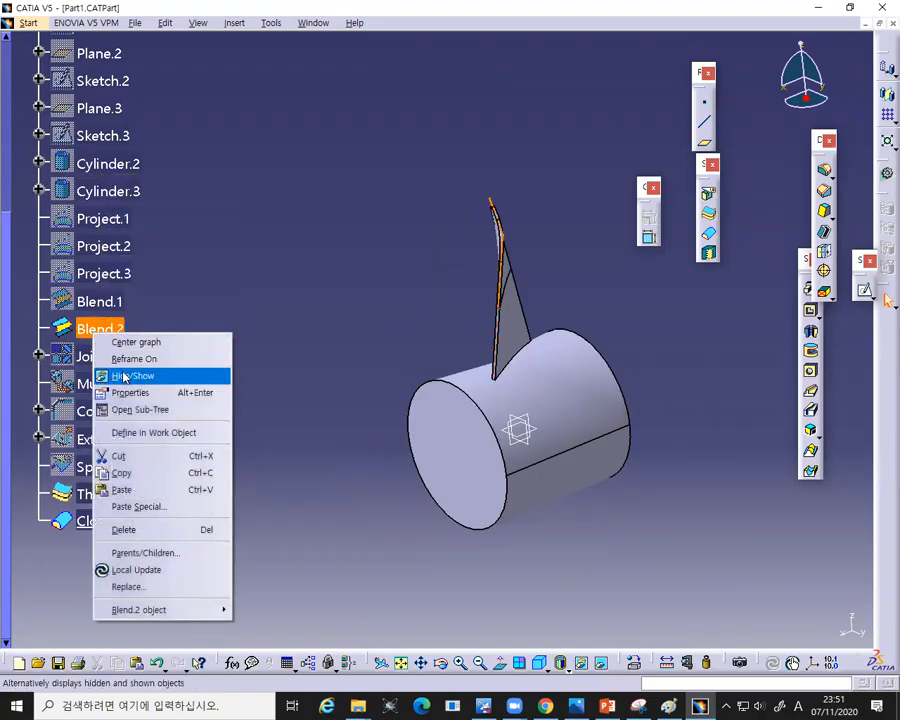
left_click(128, 374)
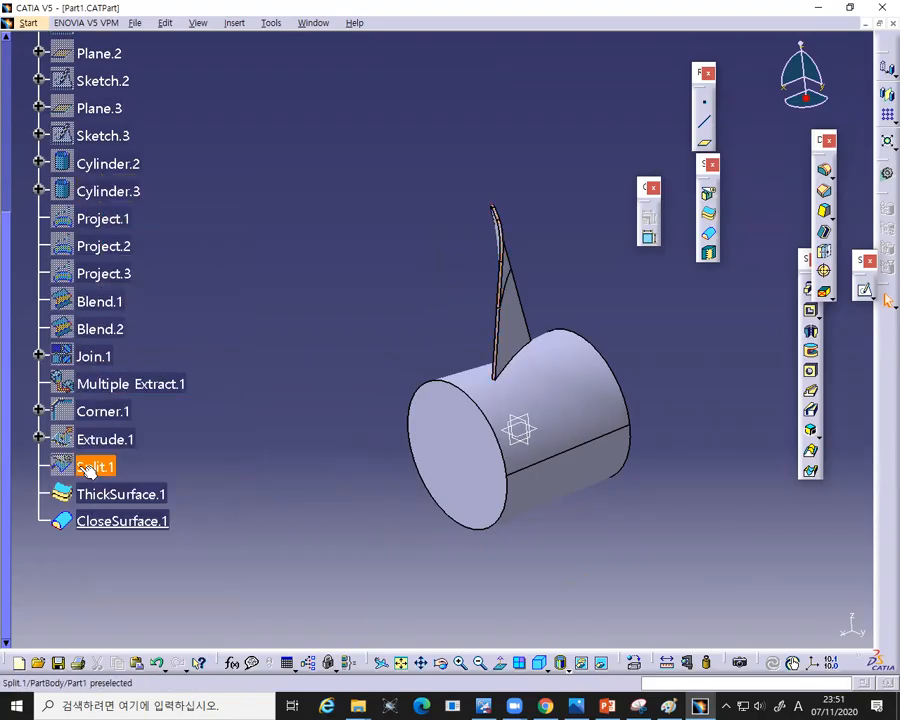
left_click(120, 494)
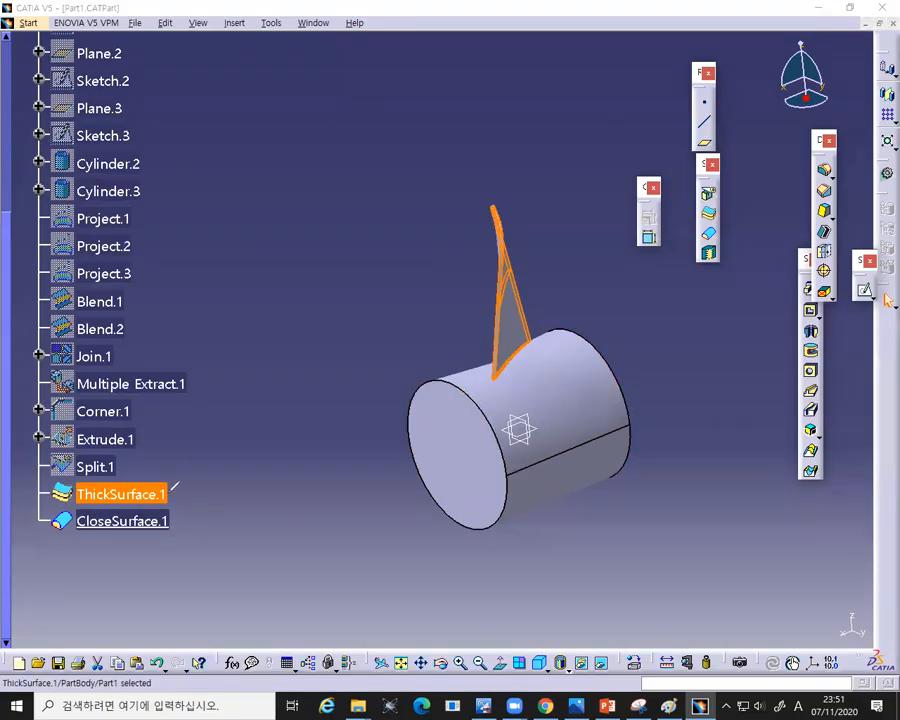
left_click_drag(171, 489, 190, 478)
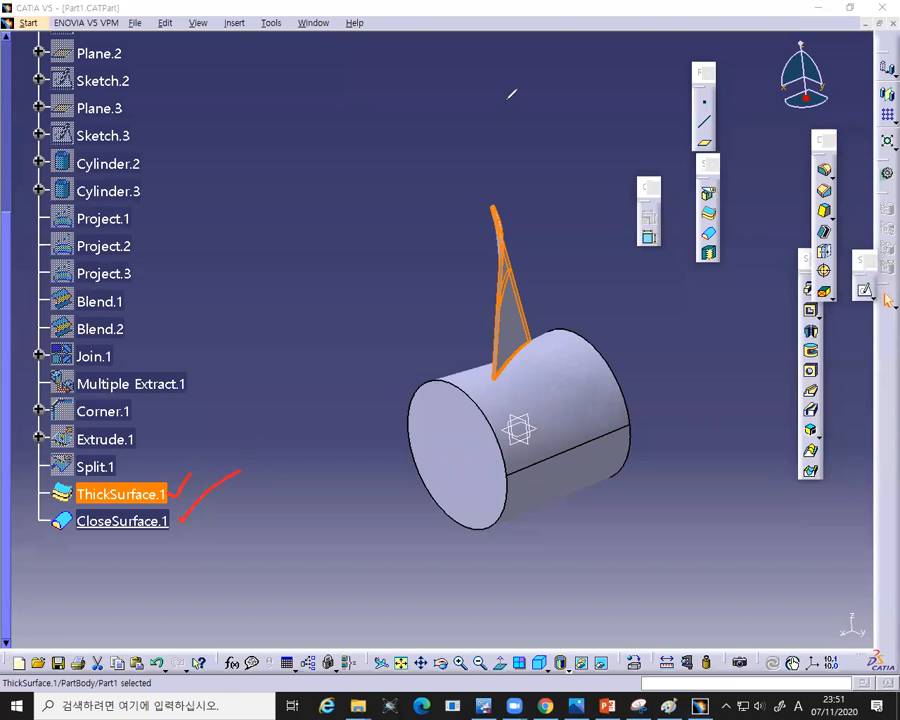
left_click(507, 99)
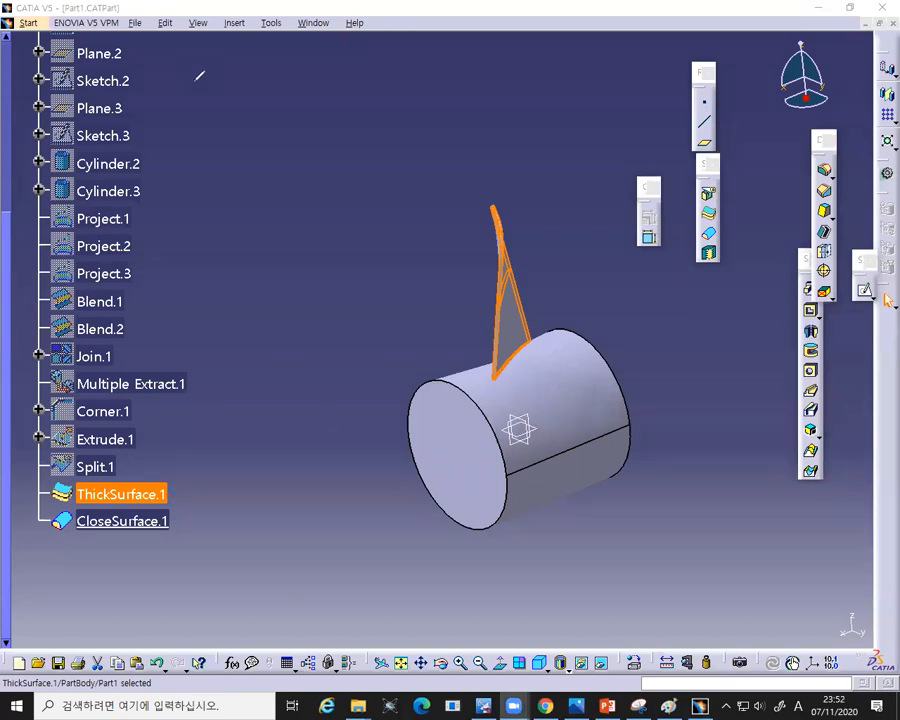
middle_click_drag(376, 386, 569, 279)
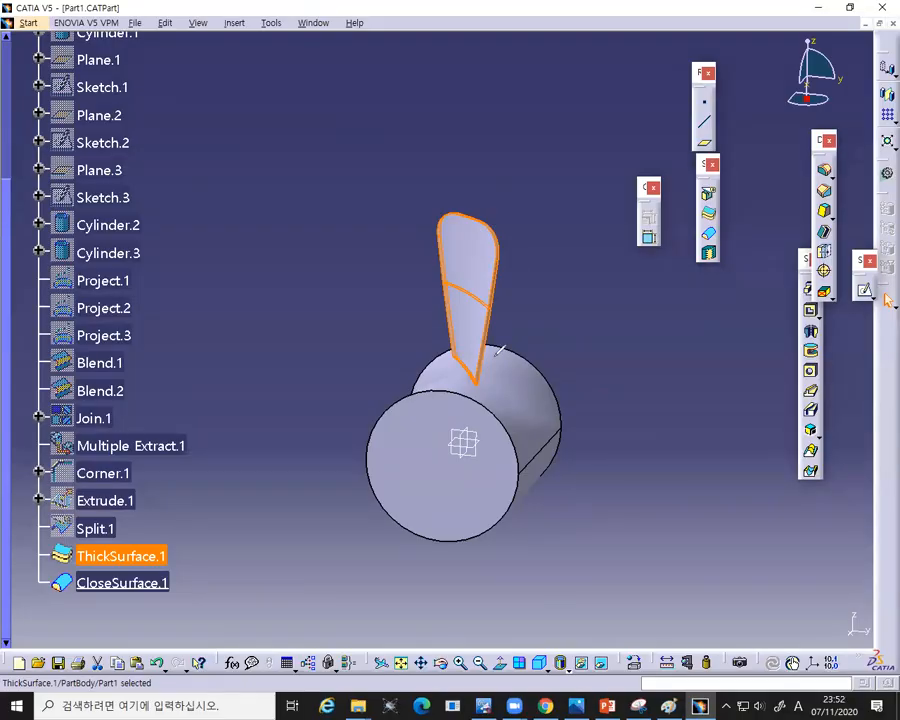
mouse_move(598, 312)
left_mouse_down()
mouse_move(598, 340)
mouse_move(650, 338)
mouse_move(648, 325)
left_mouse_up()
mouse_move(683, 287)
left_mouse_down()
mouse_move(690, 320)
mouse_move(767, 298)
left_mouse_up()
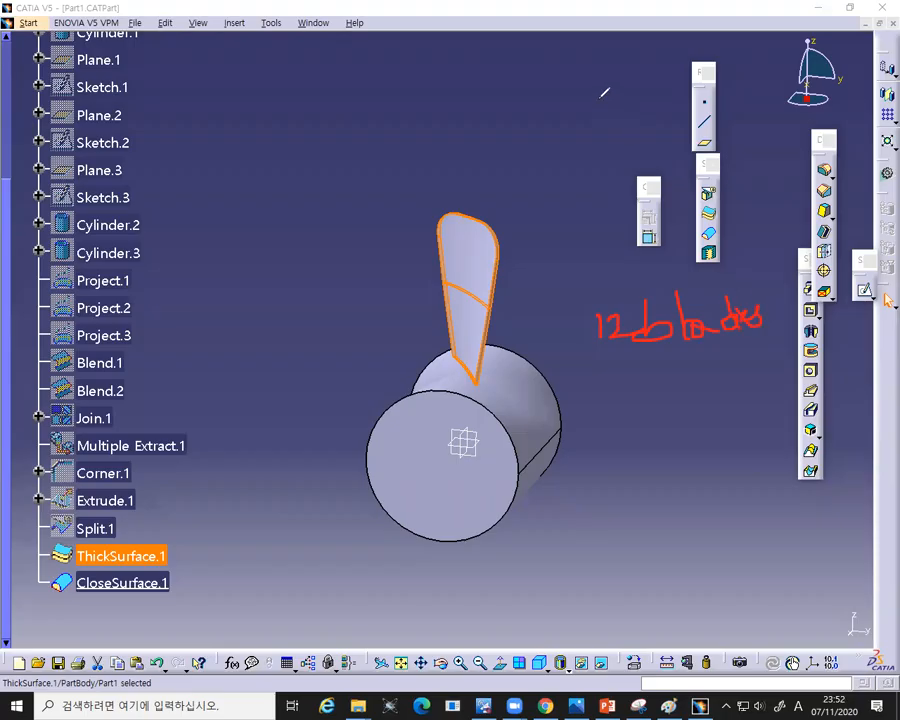
left_click(601, 98)
- Create a circular pattern of the thickened blade with 12 instances at 360/12 (30 deg) angular spacing around the X axis
left_click(892, 121)
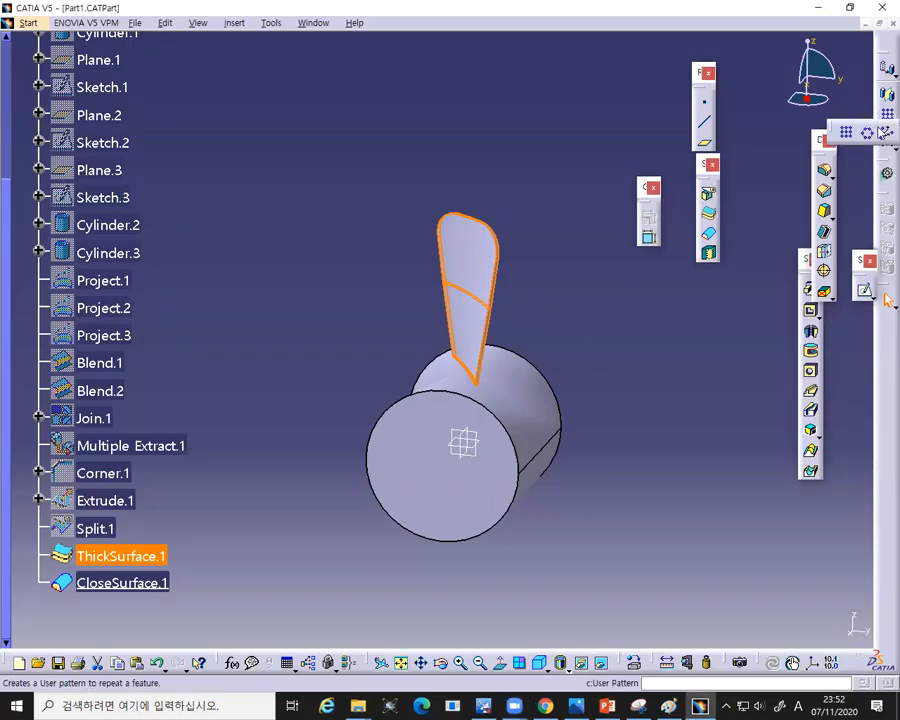
left_click(866, 133)
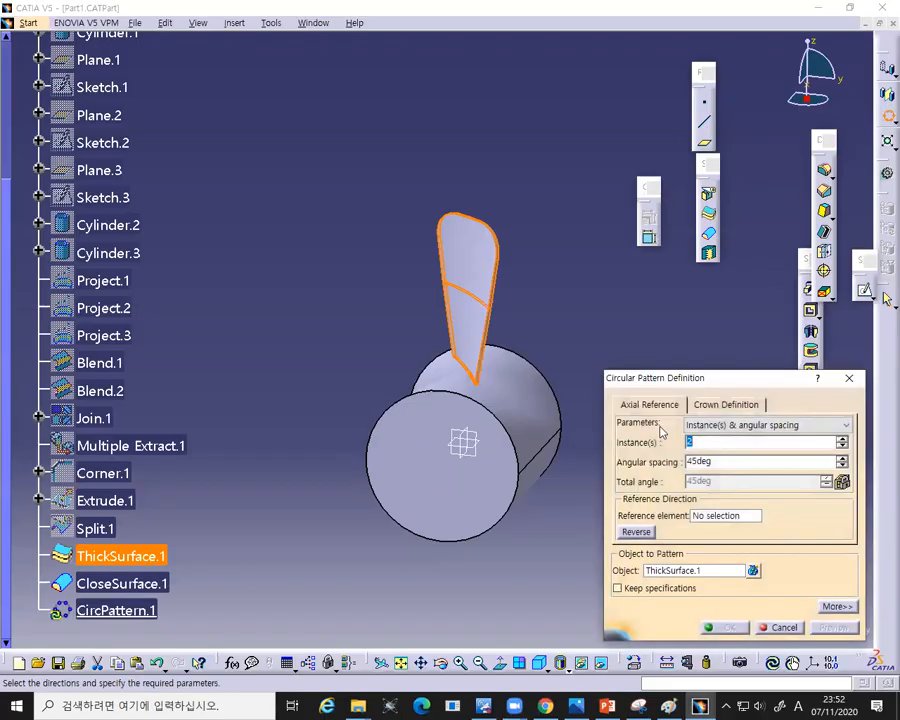
type("12")
key("Tab")
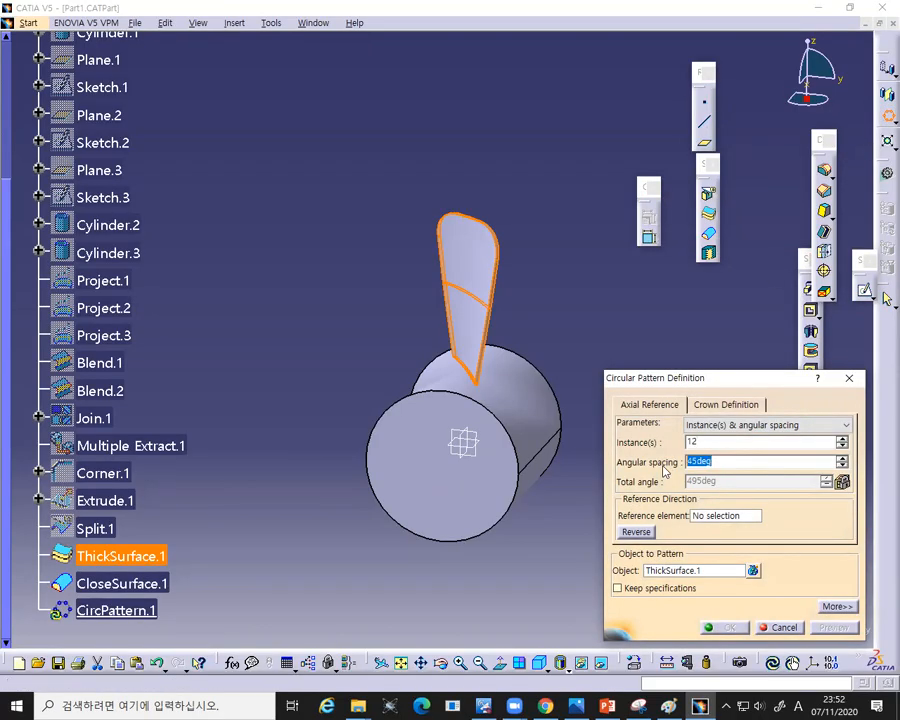
type("30")
left_click_drag(719, 461, 686, 461)
type("360/12")
left_click(725, 518)
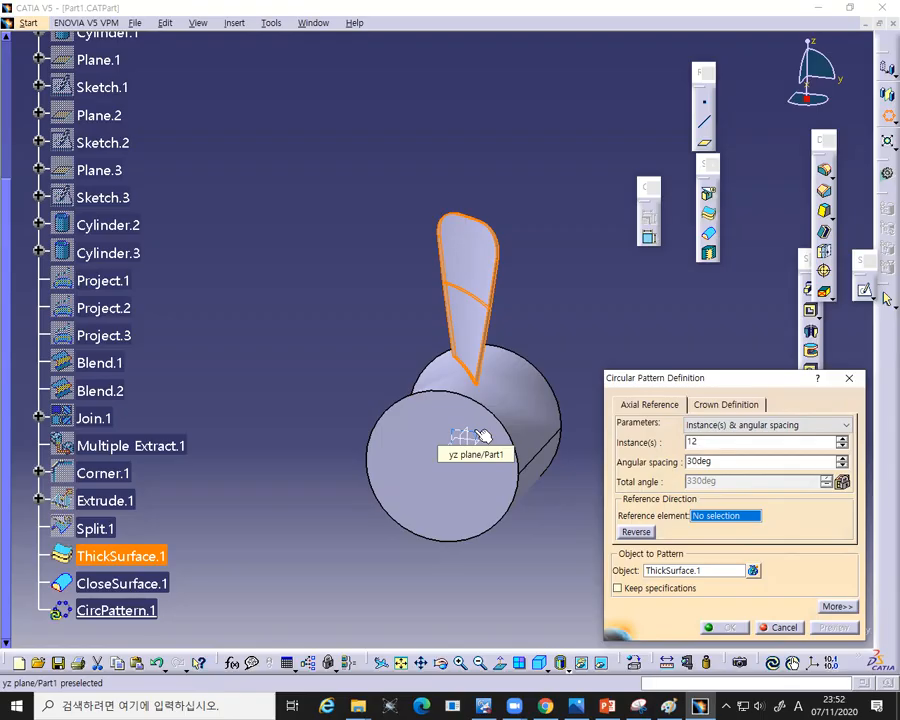
right_click(703, 519)
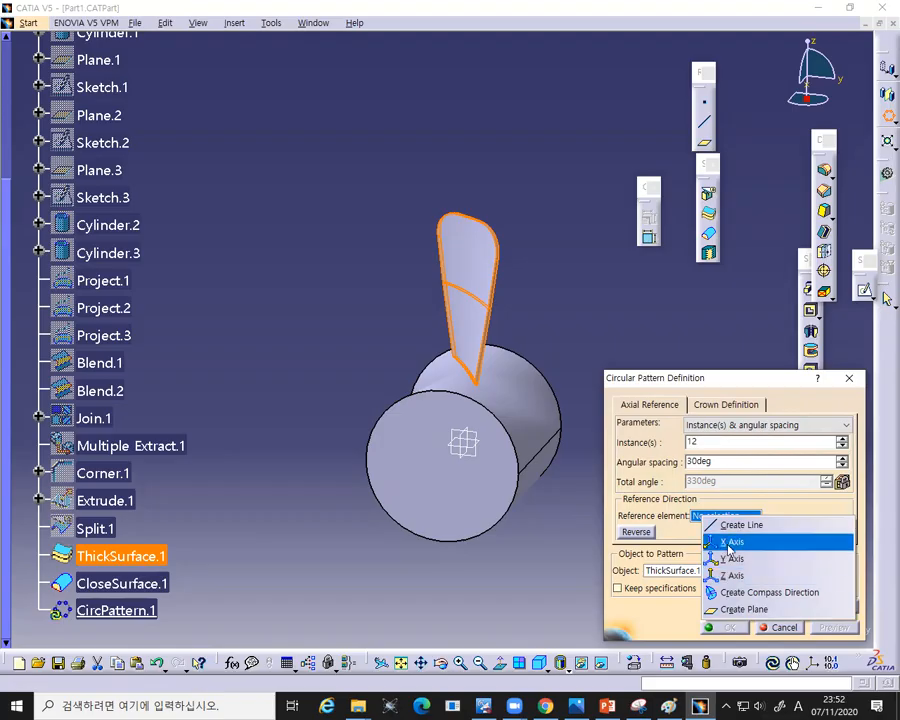
left_click(733, 542)
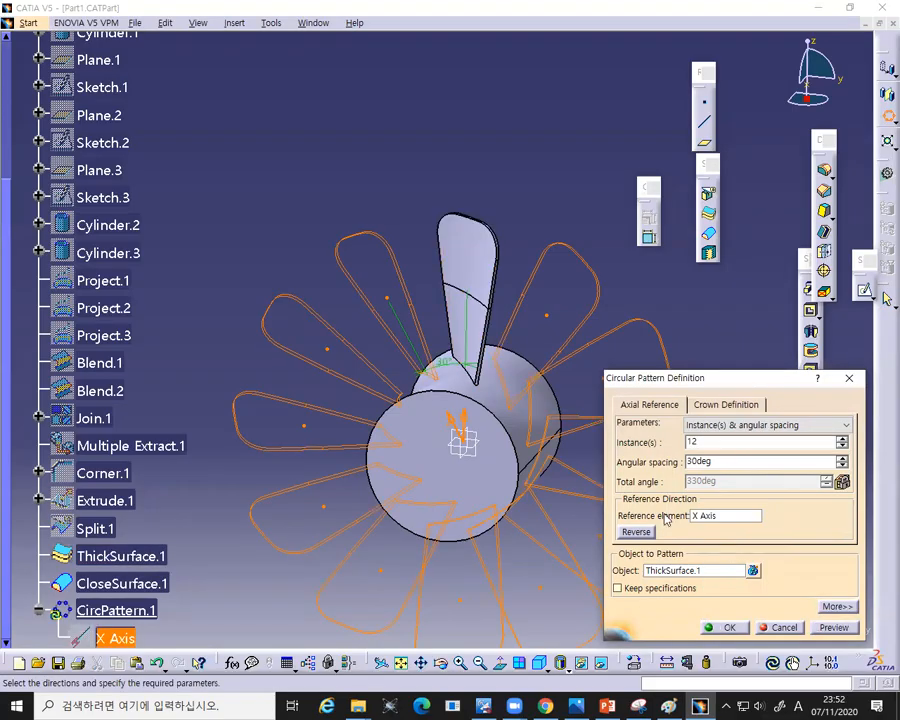
left_click(725, 628)
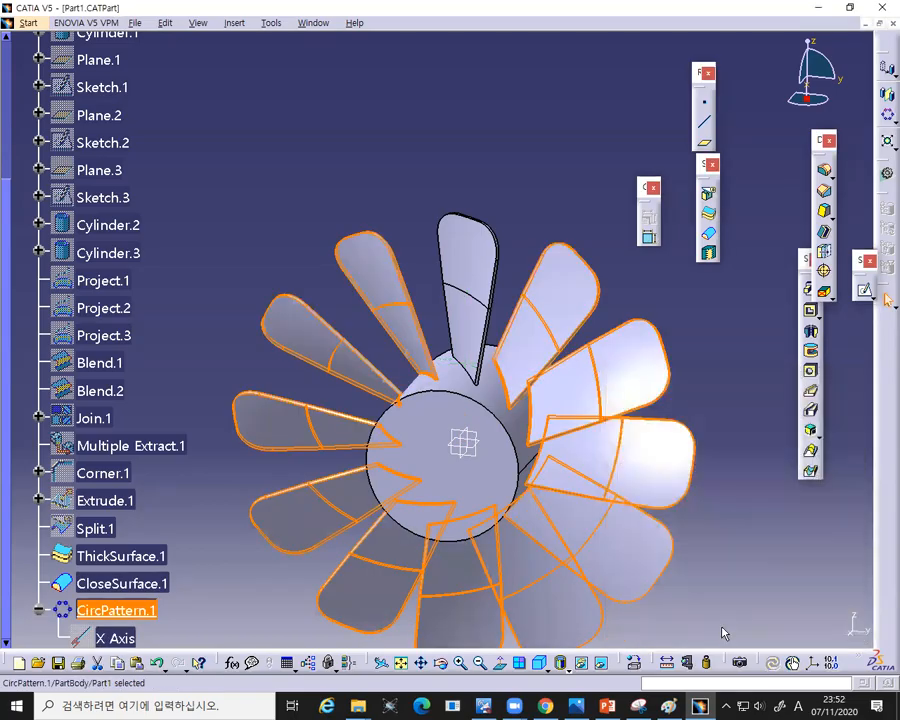
- Switch to the PowerPoint drawing of the axial fan and check the chamfer specified for the hub's end edges
middle_click_drag(710, 562, 520, 490)
left_click(607, 706)
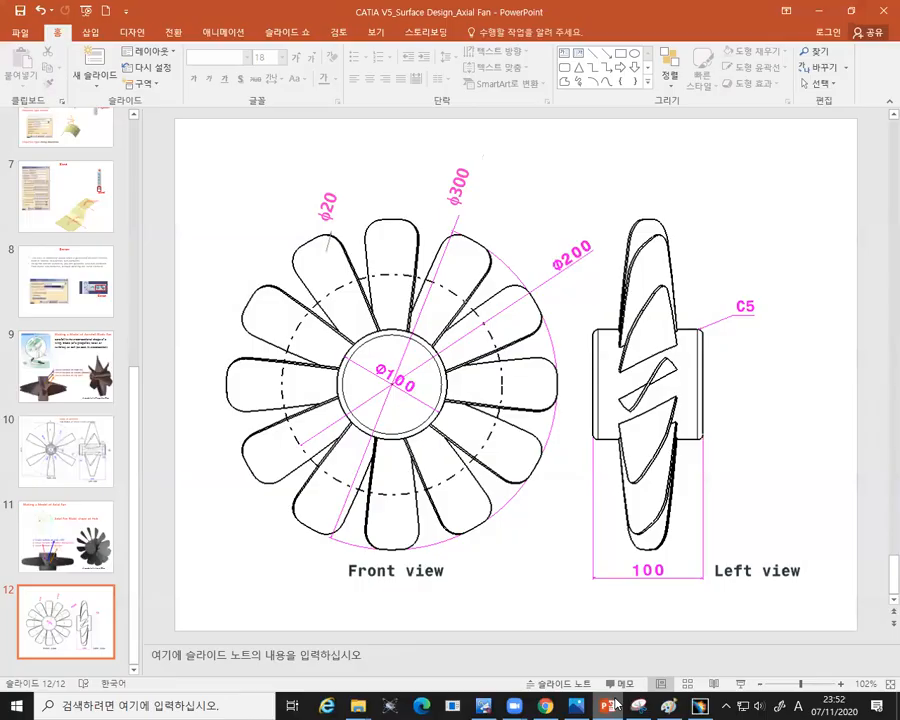
left_click(609, 706)
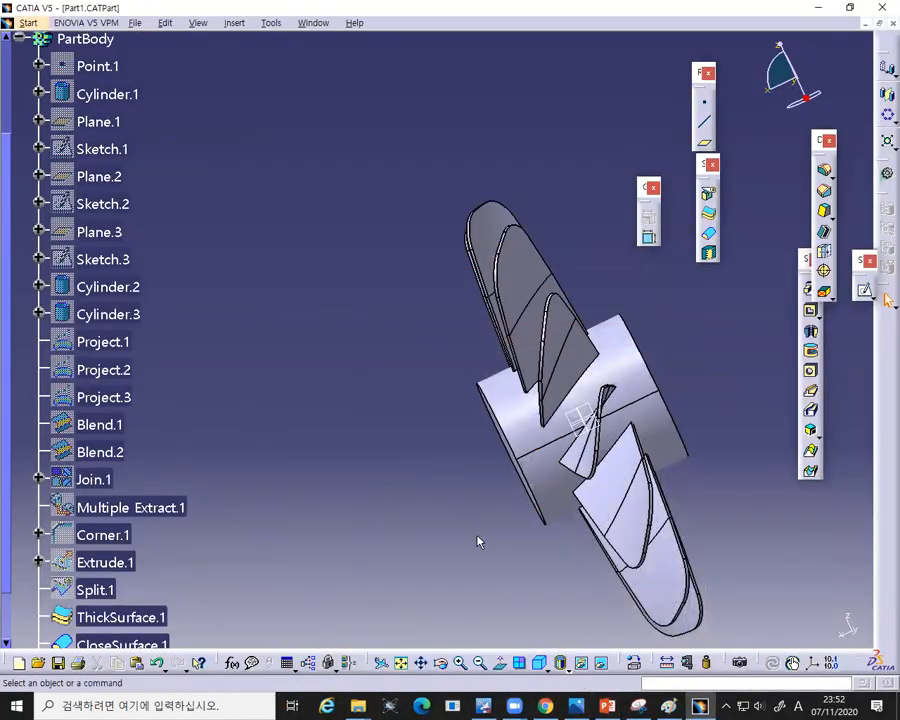
left_click(607, 706)
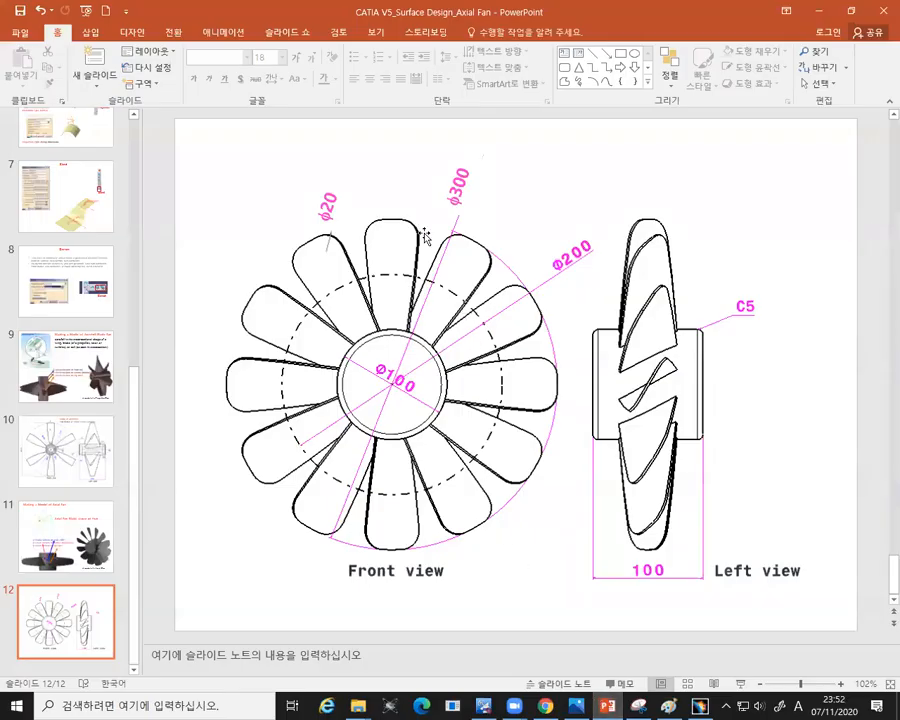
mouse_move(735, 289)
left_mouse_down()
mouse_move(778, 304)
mouse_move(718, 297)
left_mouse_up()
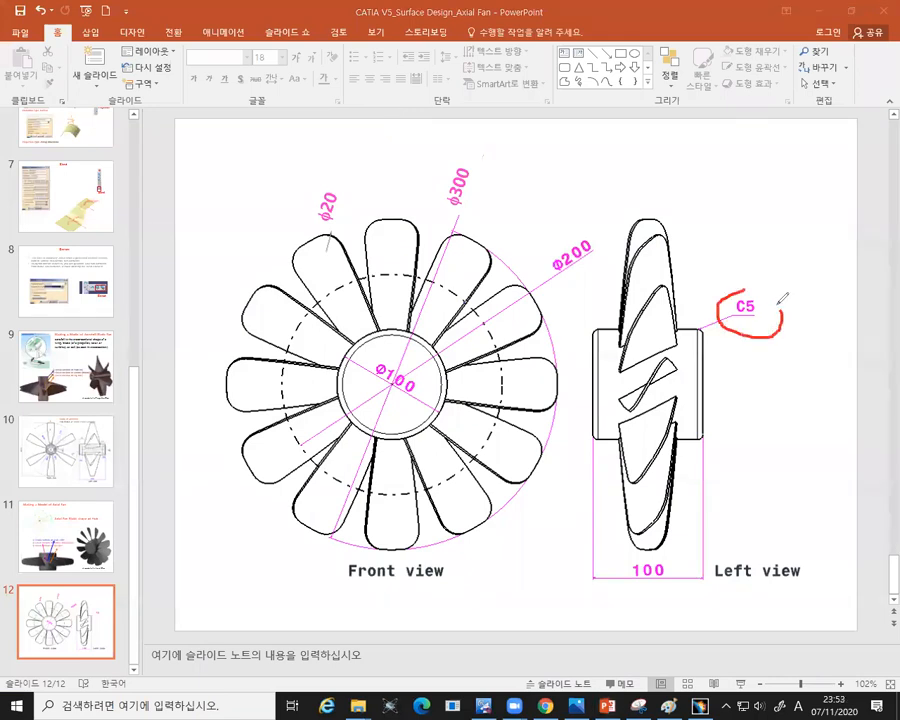
left_click(606, 97)
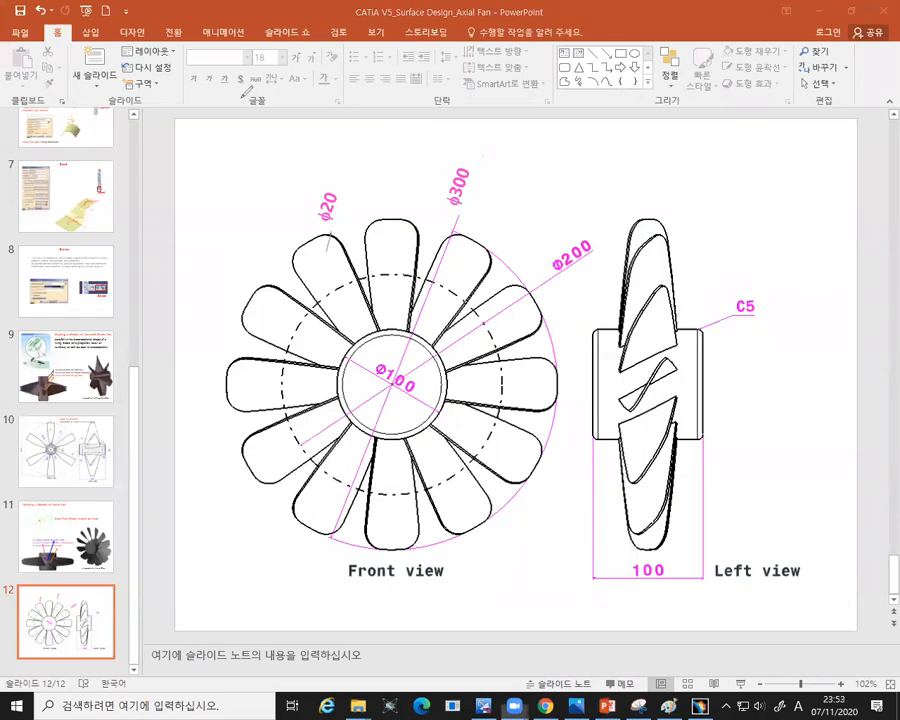
- Switch back to CATIA and chamfer both circular end edges of the hub with a 5 mm length at 45 deg
left_click(700, 706)
left_click(537, 490)
left_click(683, 422, "ctrl")
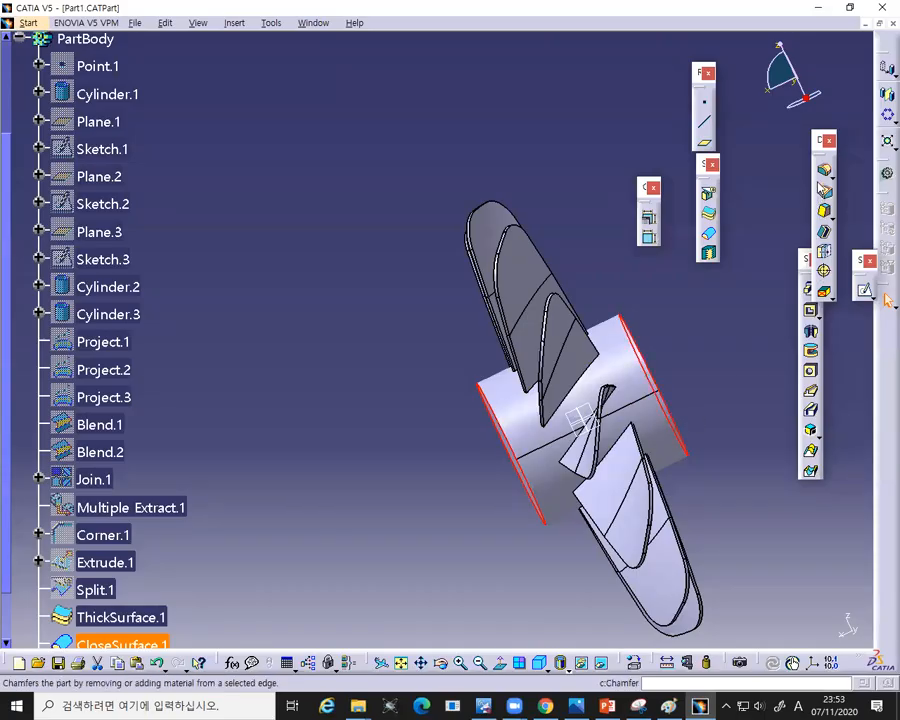
left_click(817, 253)
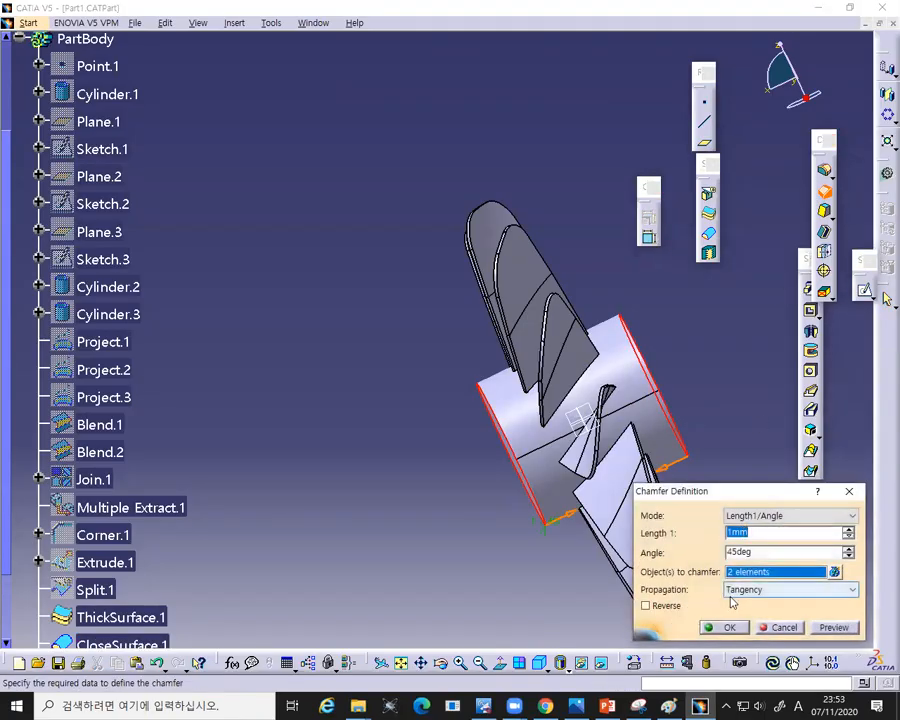
type("5")
left_click(723, 627)
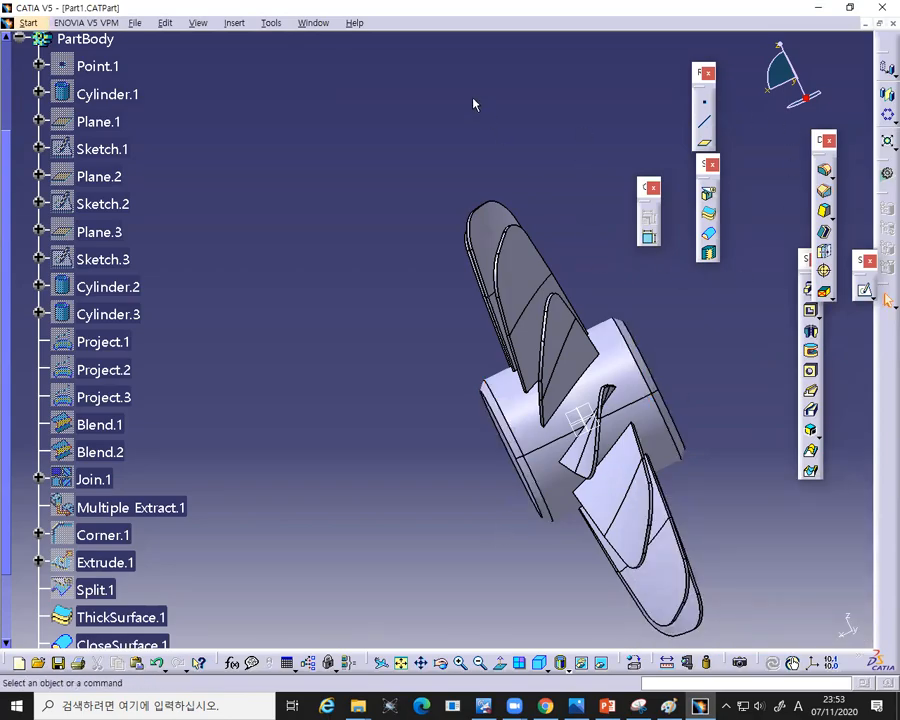
mouse_move(276, 216)
left_mouse_down()
mouse_move(264, 240)
mouse_move(274, 230)
mouse_move(310, 250)
mouse_move(308, 240)
mouse_move(346, 215)
mouse_move(320, 287)
mouse_move(390, 288)
mouse_move(422, 272)
mouse_move(378, 338)
mouse_move(426, 314)
mouse_move(423, 324)
mouse_move(511, 307)
left_mouse_up()
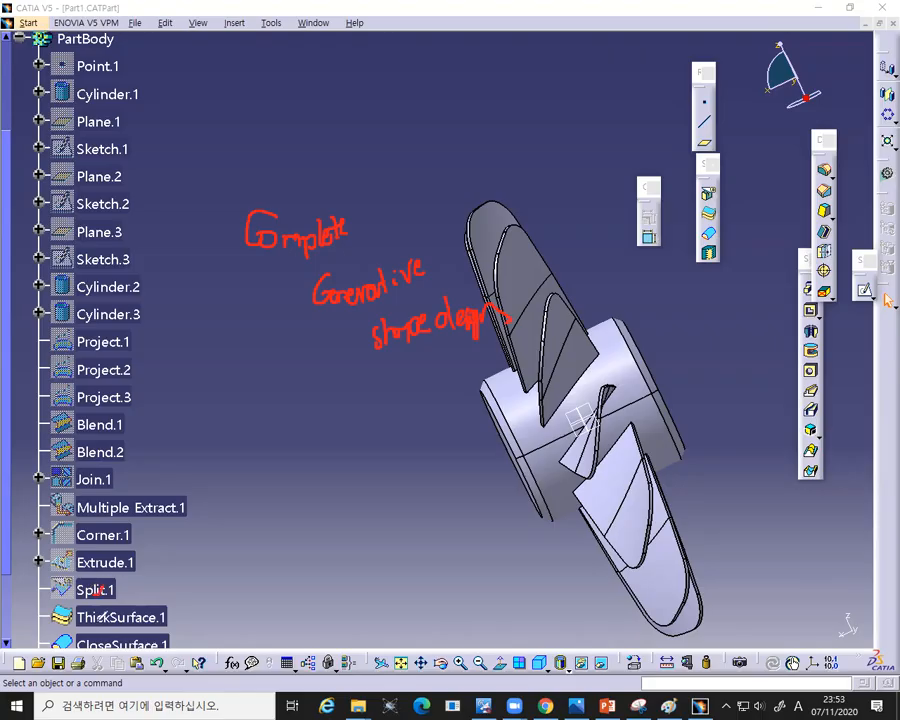
left_click(615, 111)
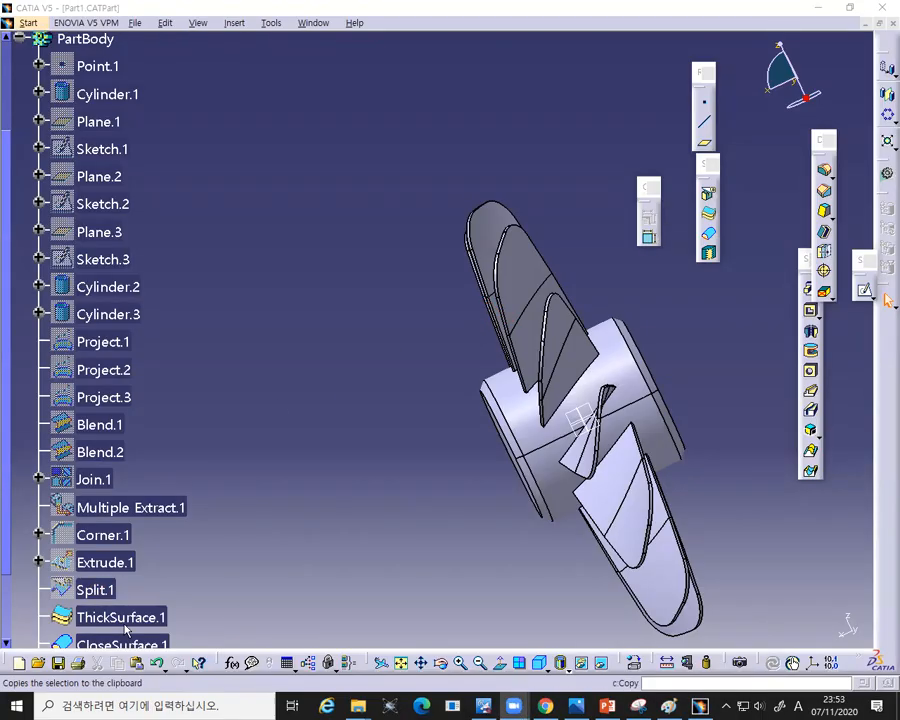
scroll(126, 628, "down", 3)
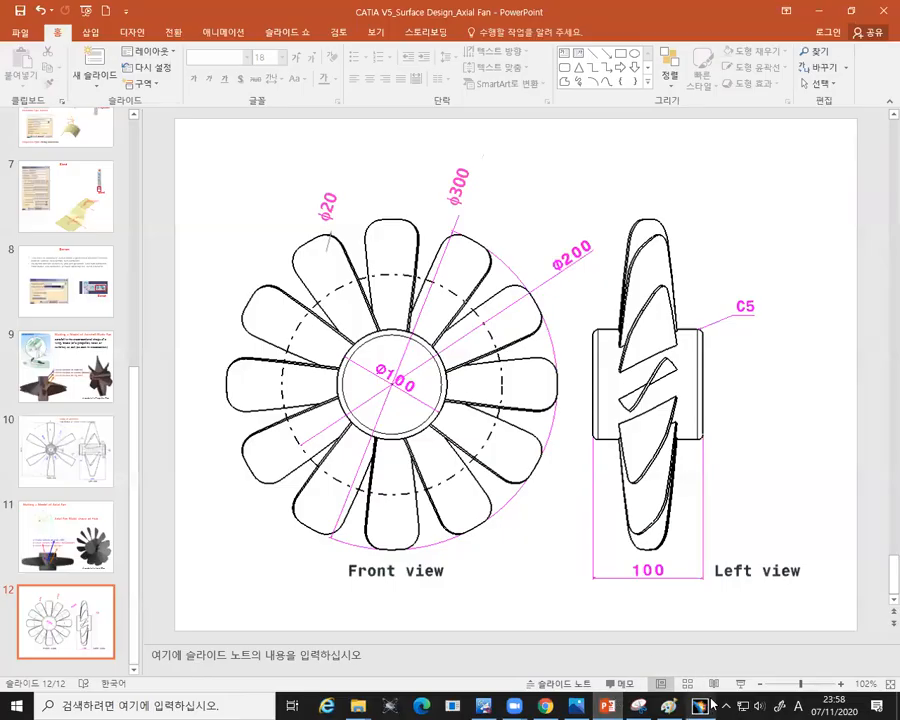
- Switch to CATIA and identify the unrounded blade surface Join.1 on the hub
left_click(708, 703)
middle_click_drag(420, 296, 320, 315)
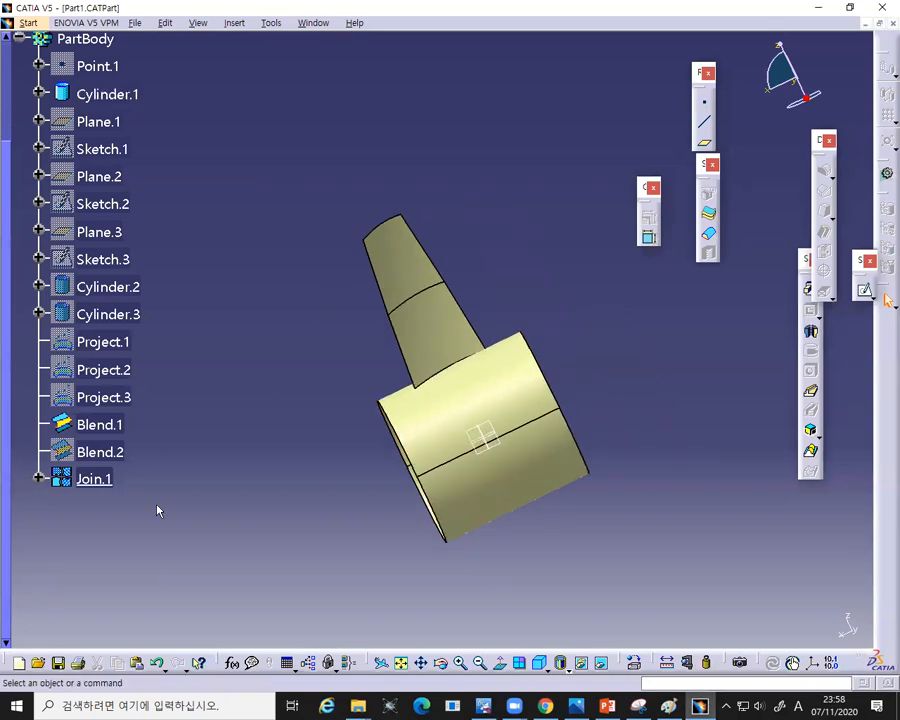
left_click(70, 479)
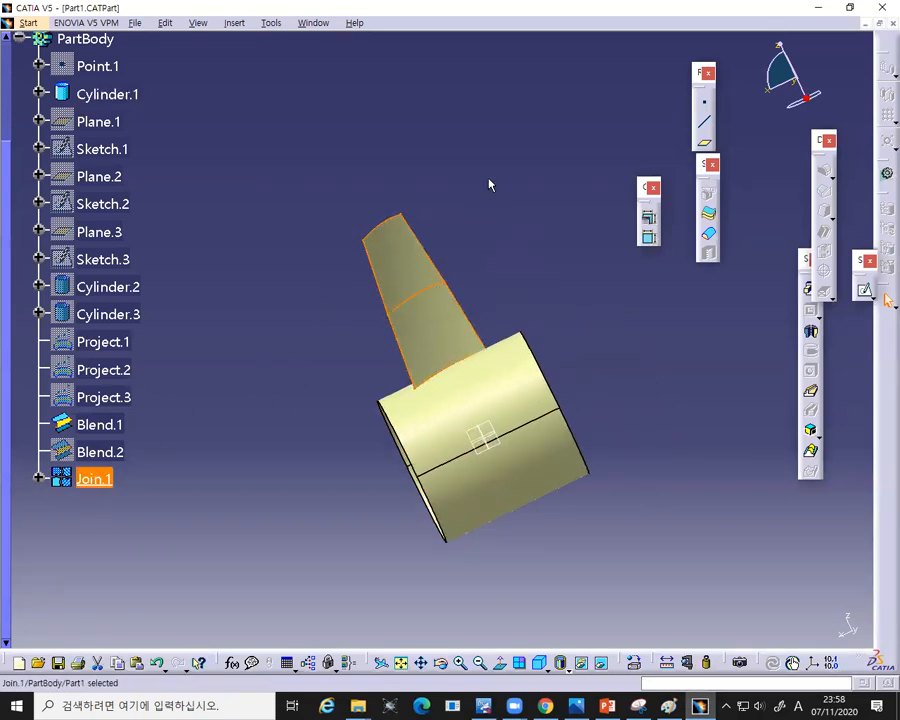
left_click(441, 140)
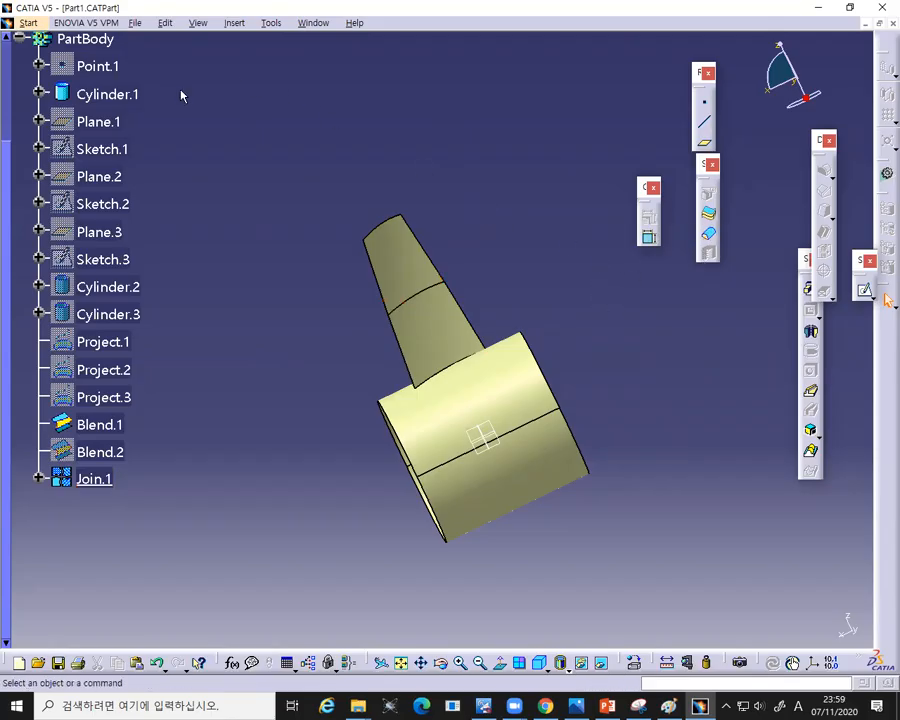
- Close the hub surface Cylinder.1 into a solid and hide the original Cylinder.1 surface
scroll(278, 153, "up", 2)
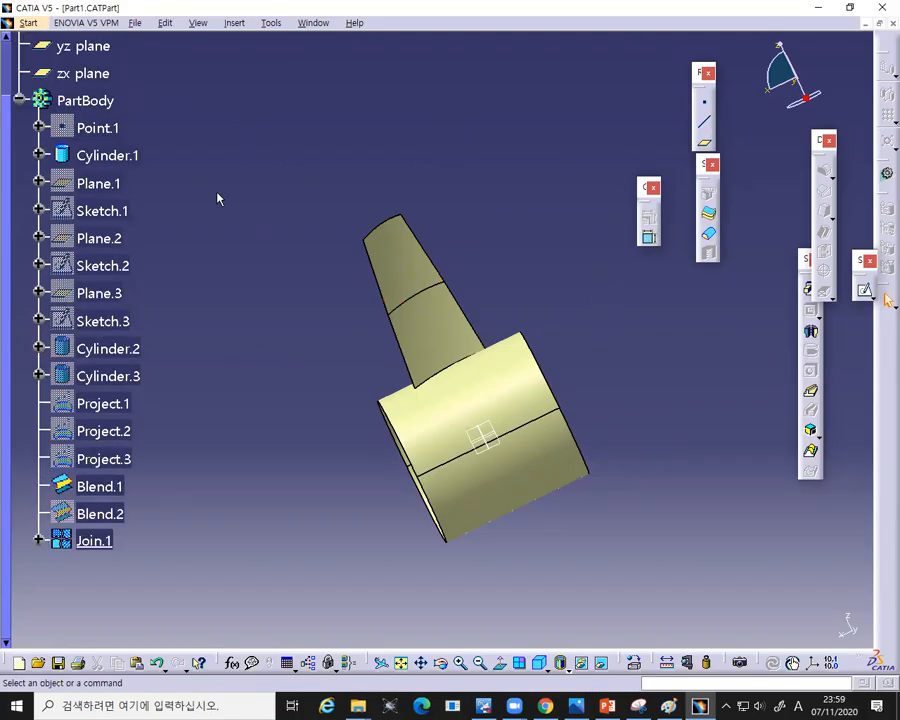
left_click(707, 234)
left_click(524, 406)
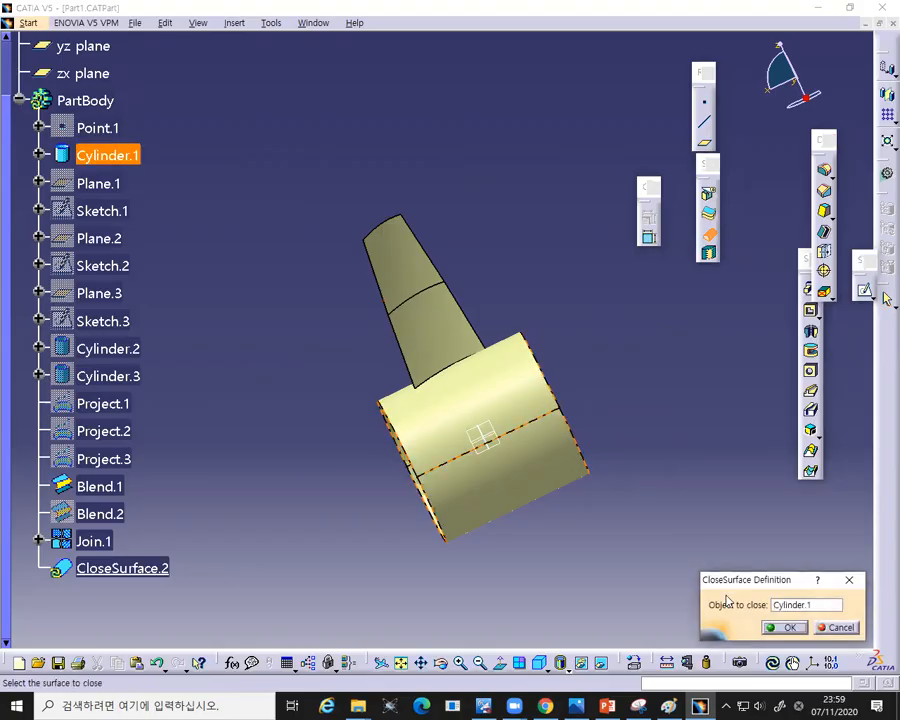
left_click(784, 627)
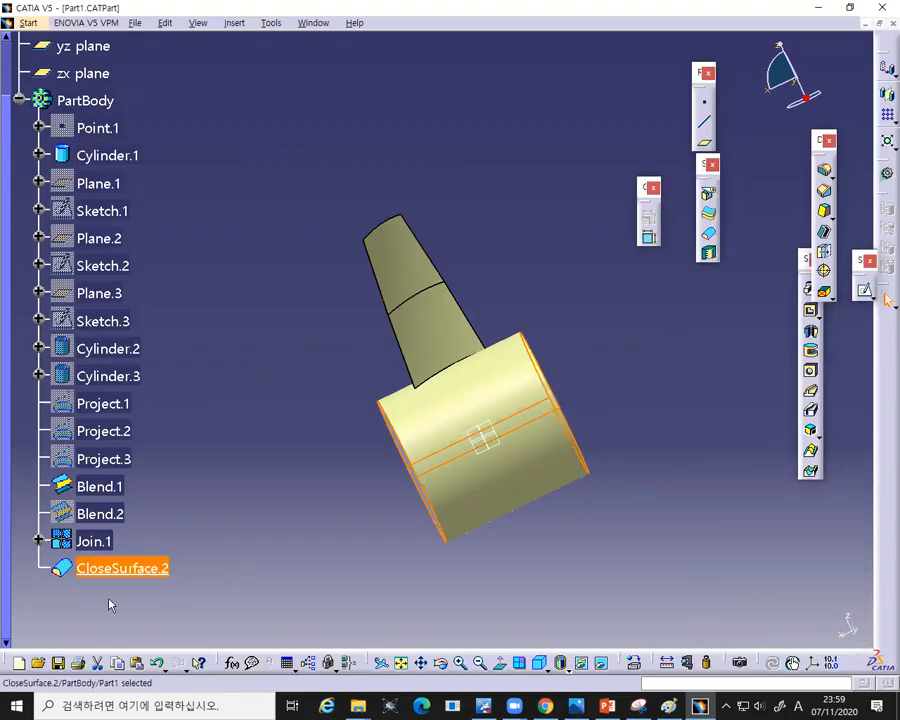
right_click(118, 158)
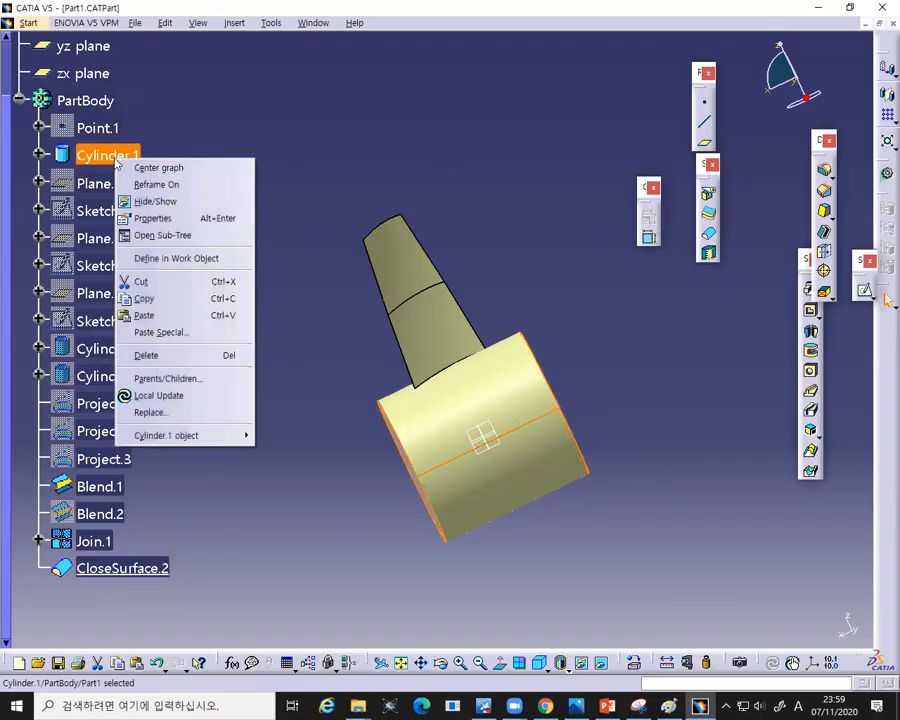
left_click(150, 201)
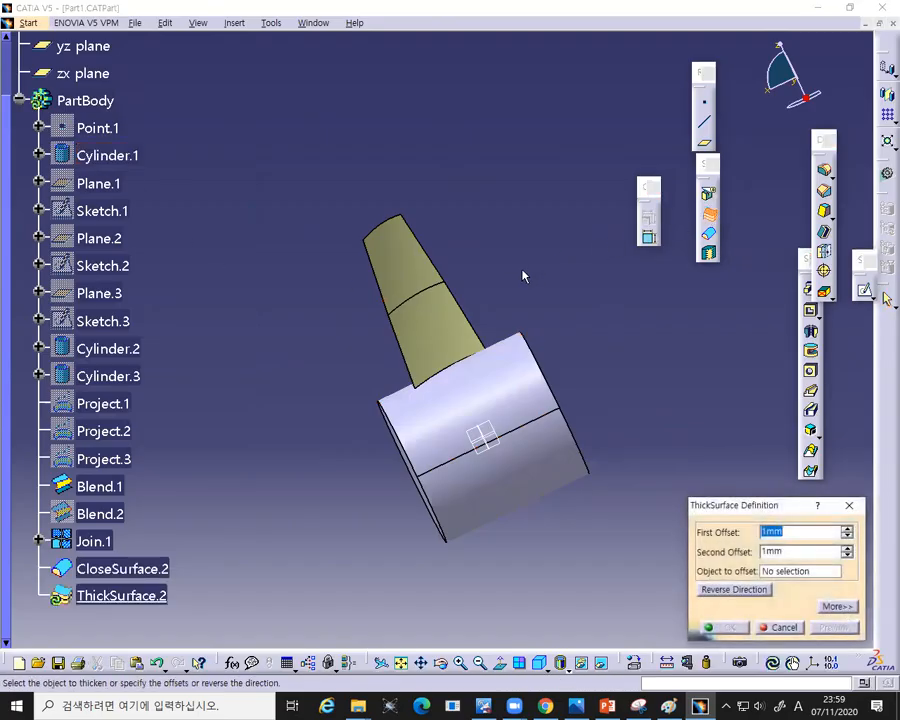
- Thicken the blade surface Join.1 with 1 mm first and second offsets, and hide the source surfaces Join.1 and Blend.1
left_click(456, 318)
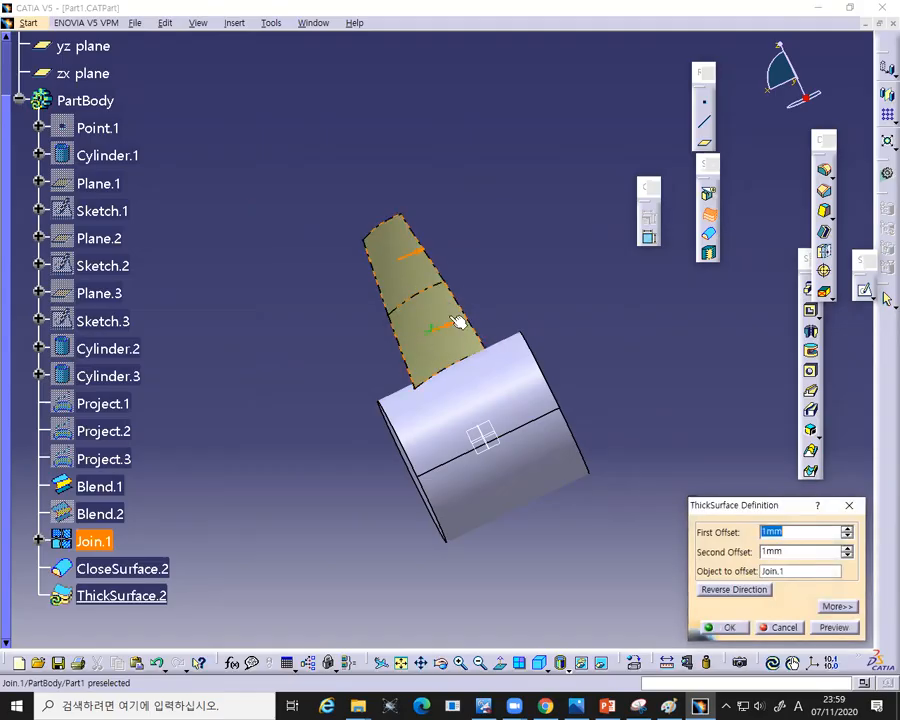
left_click(730, 628)
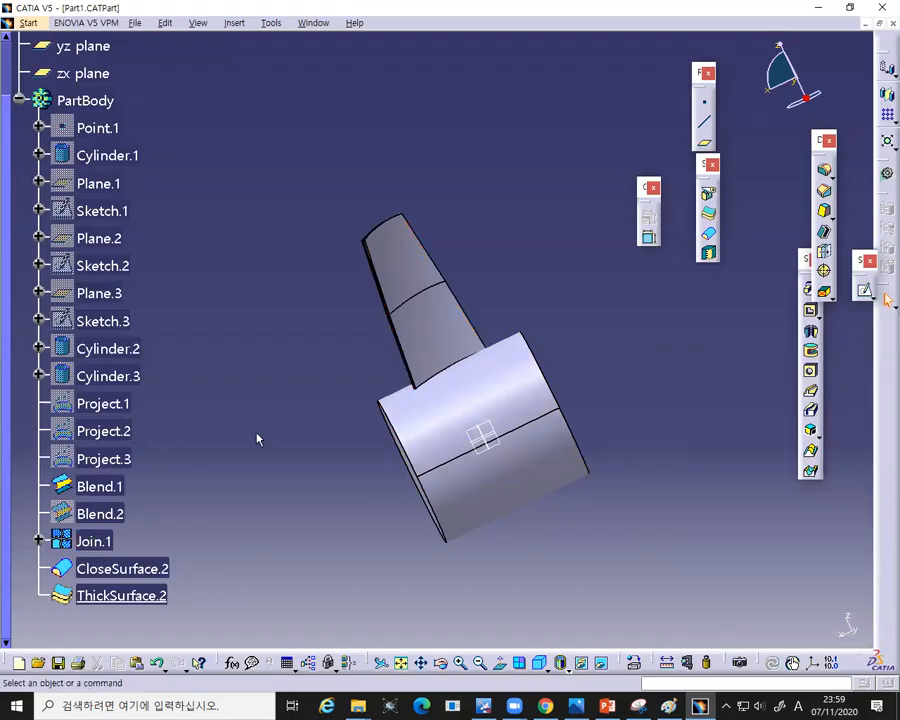
middle_click_drag(299, 452, 310, 386, "ctrl")
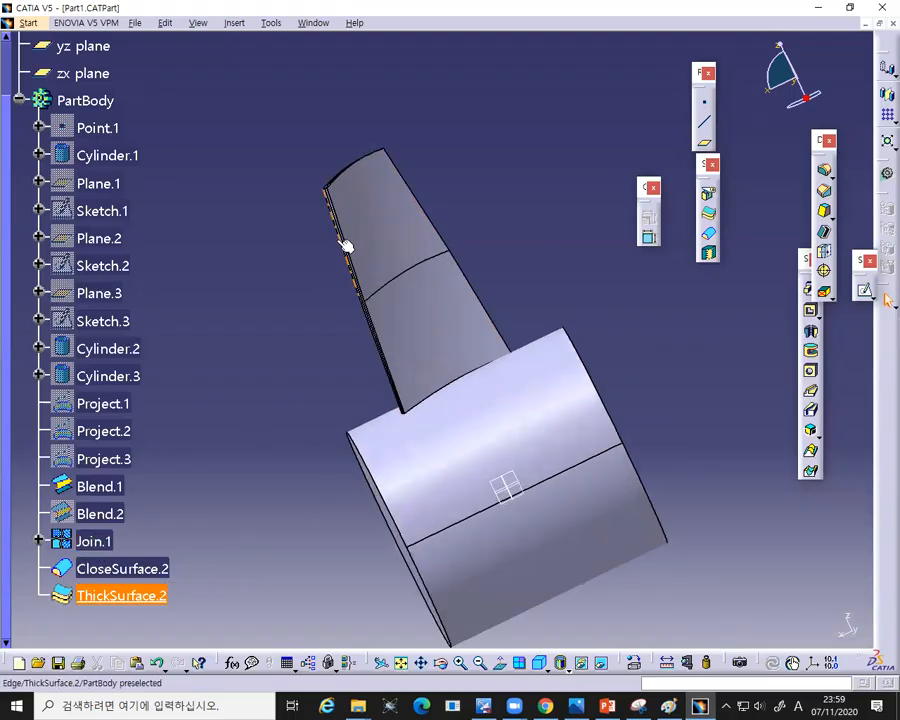
right_click(103, 530)
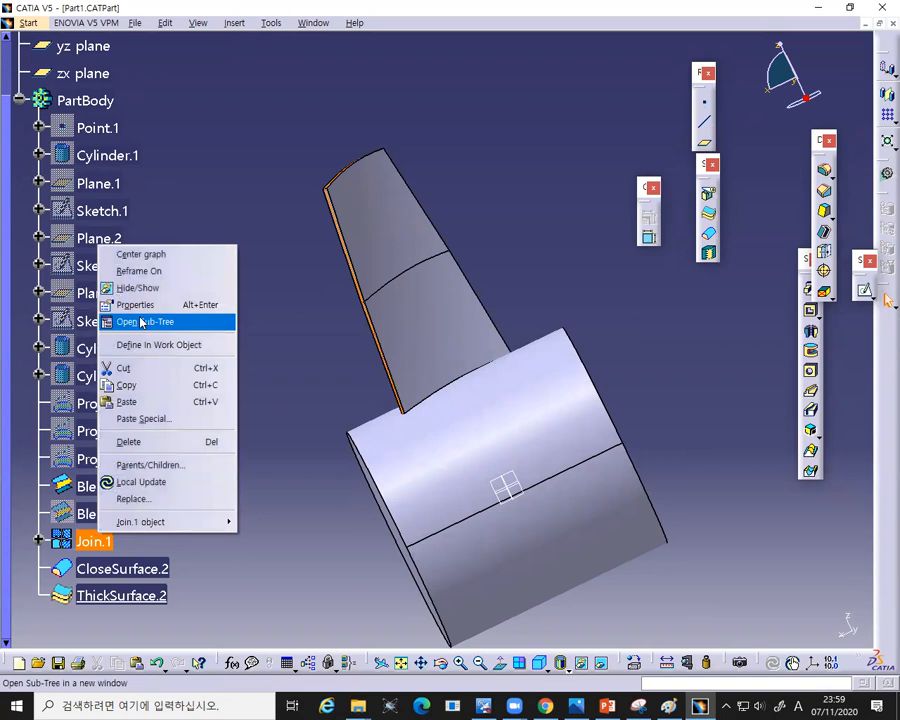
left_click(150, 287)
- Round the two short corner edges at the thickened blade's tip with a 20 mm Edge Fillet
middle_click_drag(220, 356, 302, 382, "ctrl")
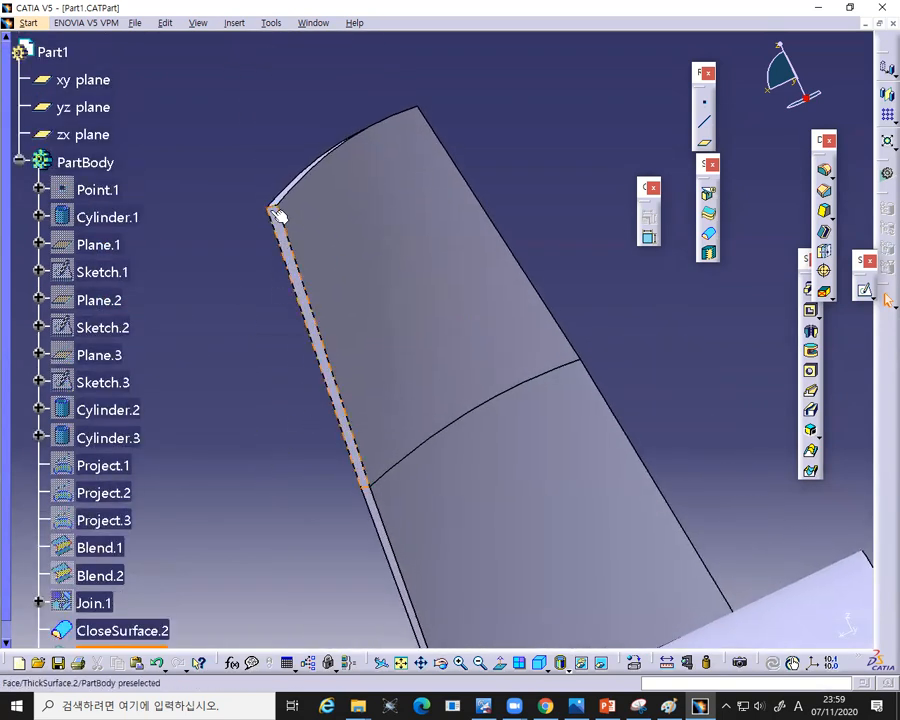
middle_click_drag(470, 177, 542, 432)
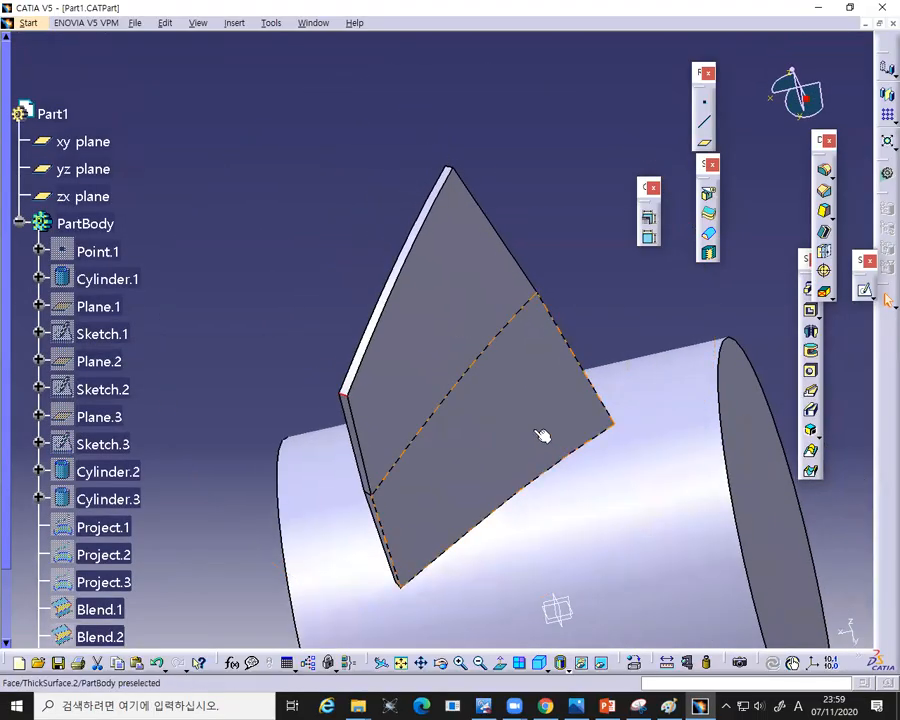
left_click(449, 168, "ctrl")
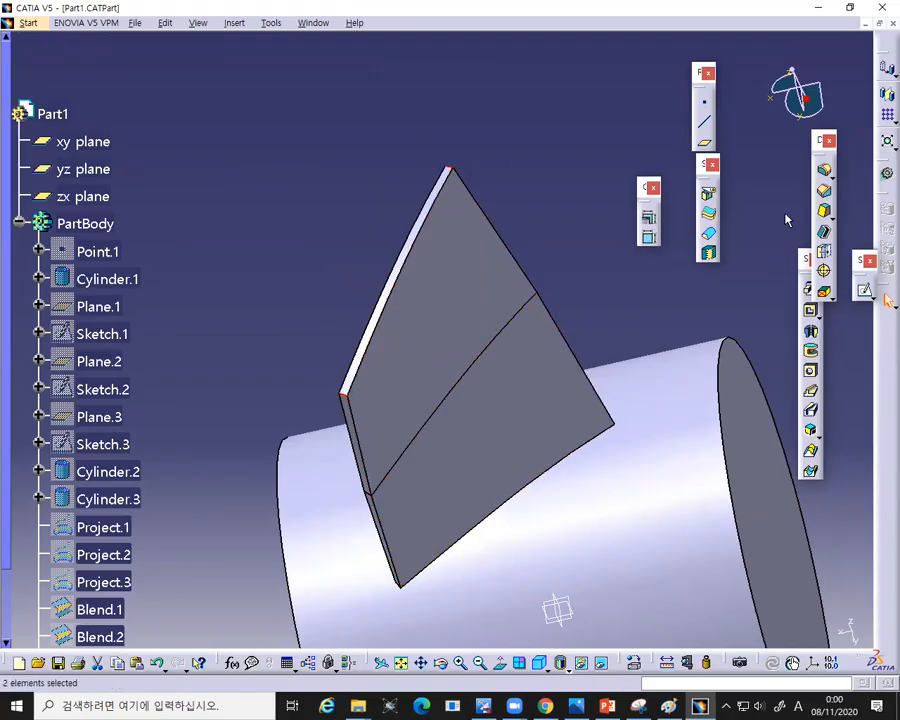
left_click(824, 170)
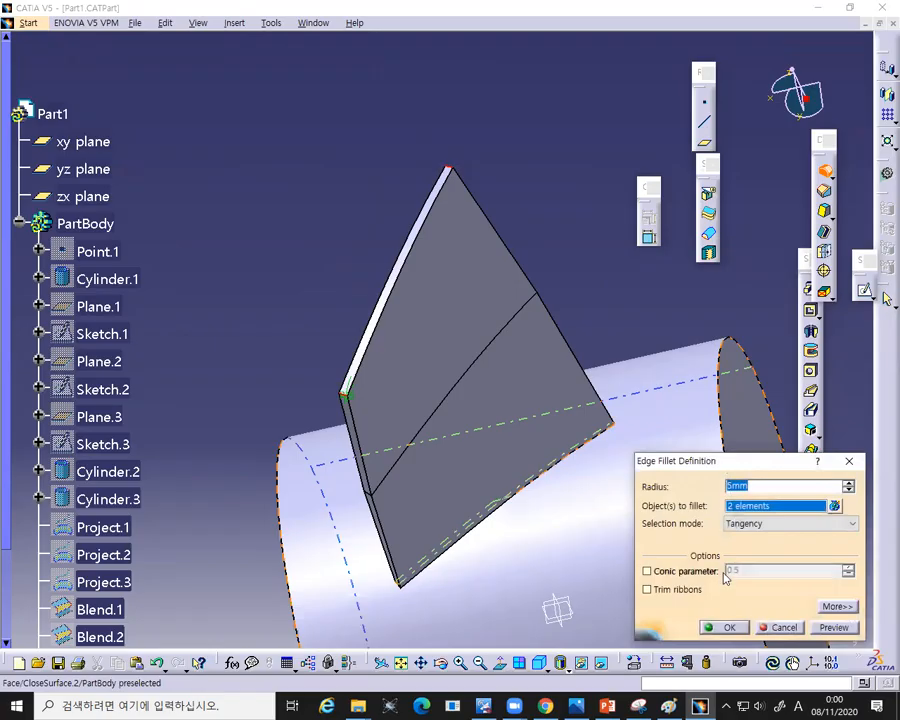
type("20")
left_click(731, 627)
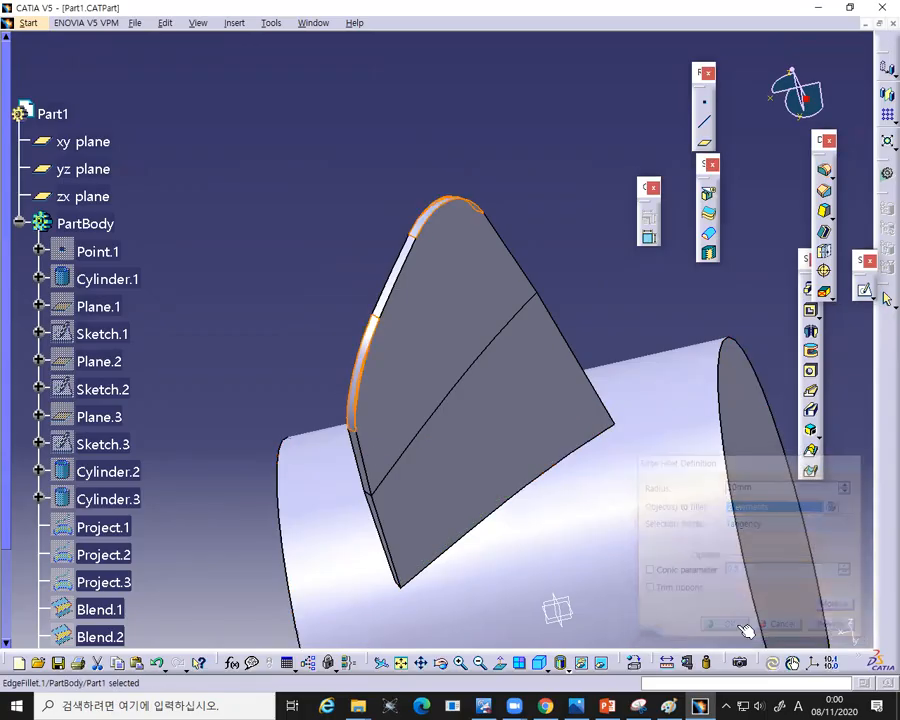
middle_click_drag(394, 573, 404, 469)
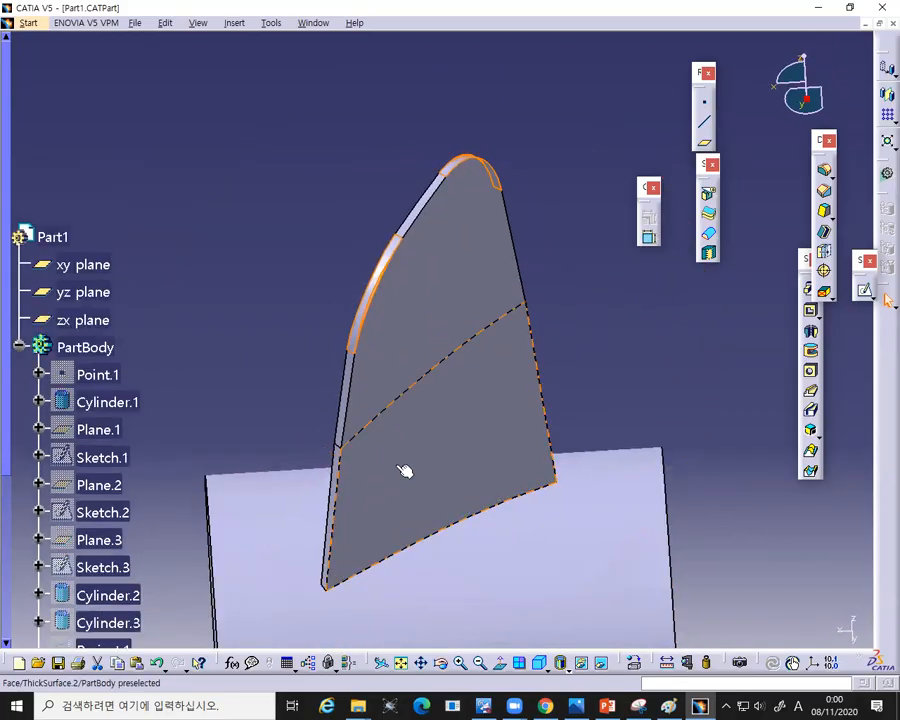
middle_click_drag(590, 387, 593, 420)
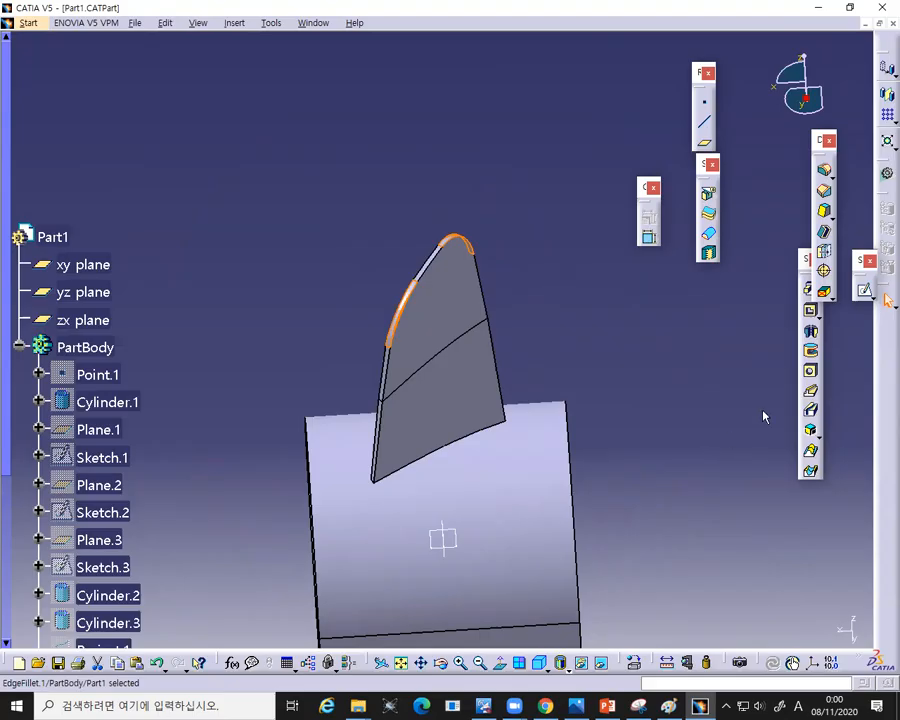
left_click(888, 120)
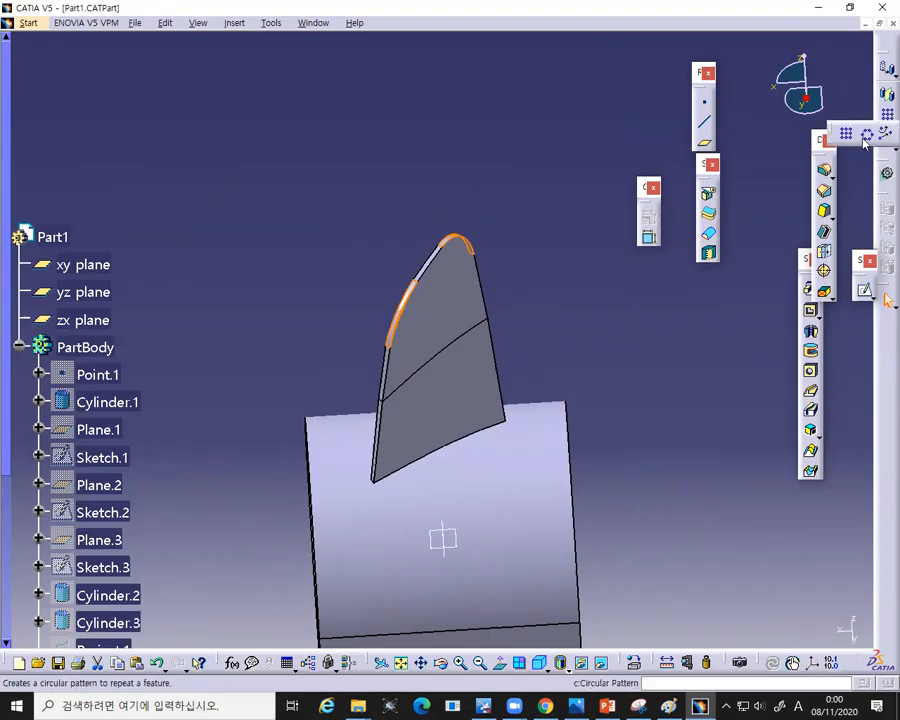
left_click(866, 140)
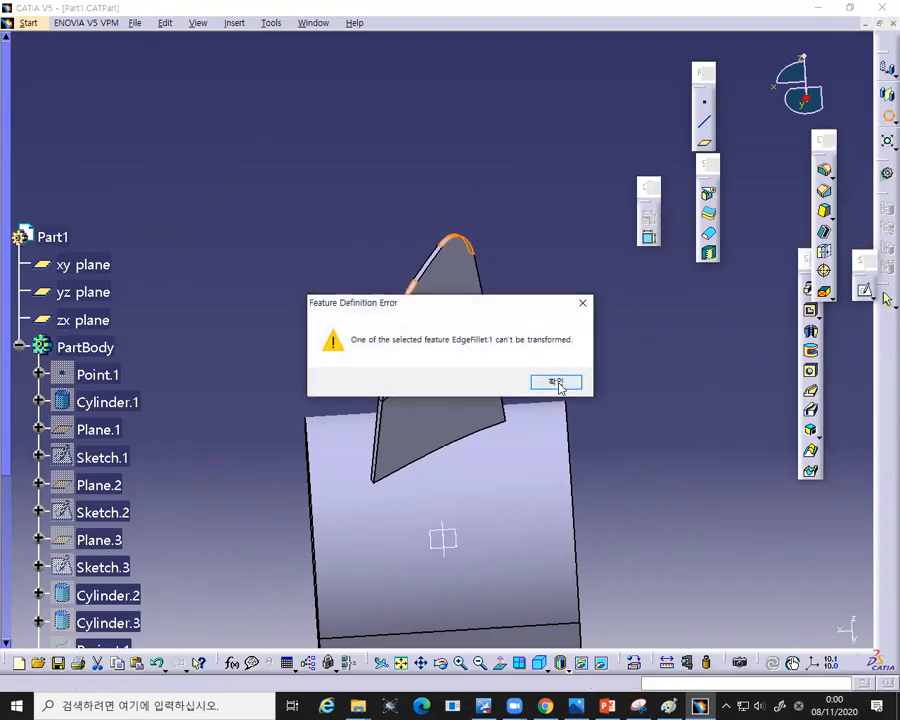
left_click(582, 302)
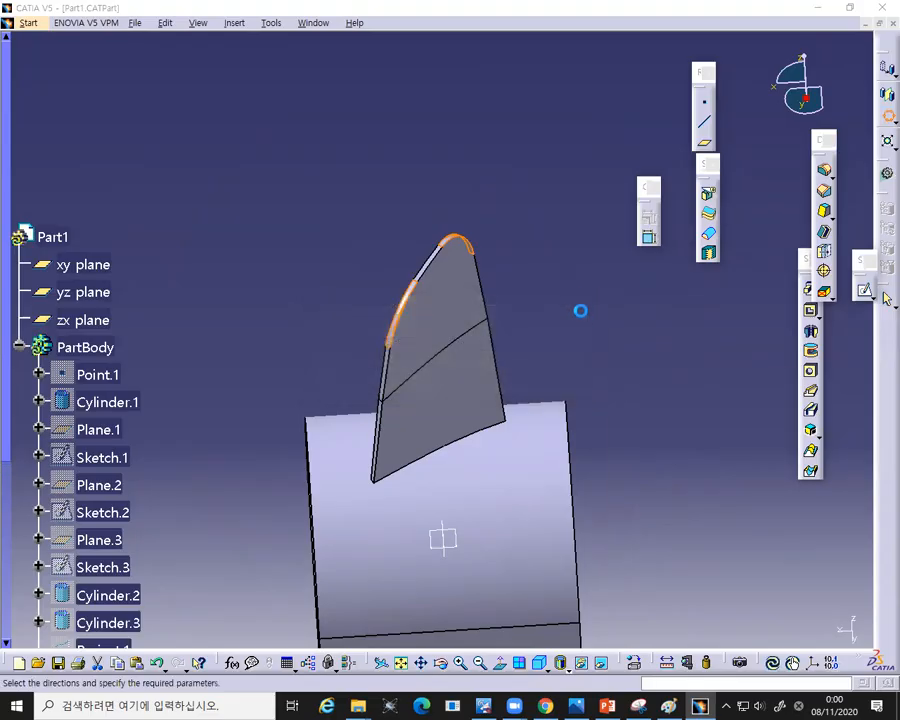
middle_click_drag(580, 292, 575, 328, "ctrl")
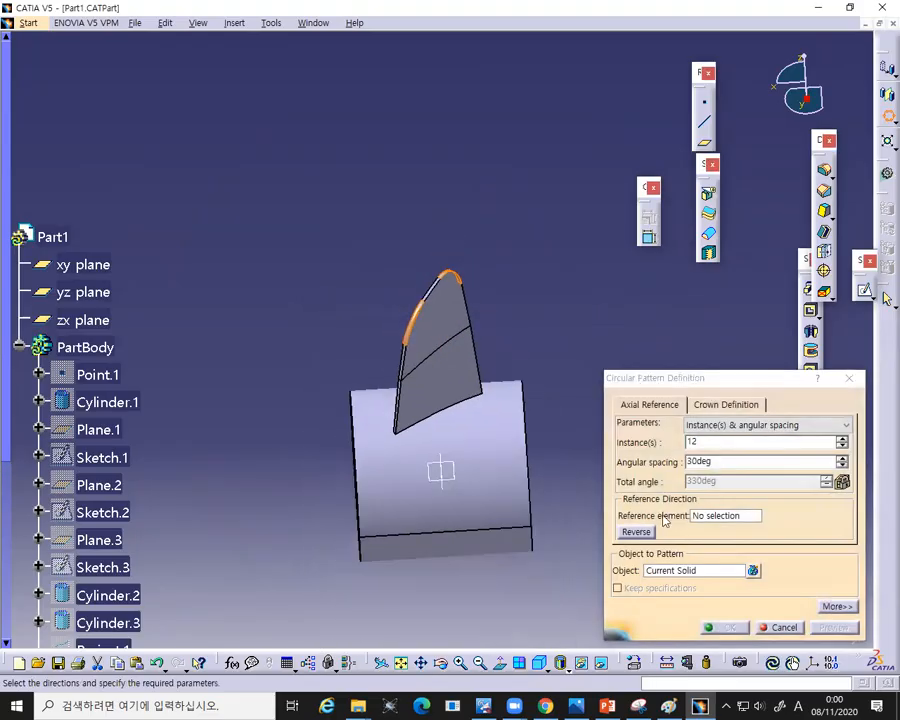
left_click(470, 501)
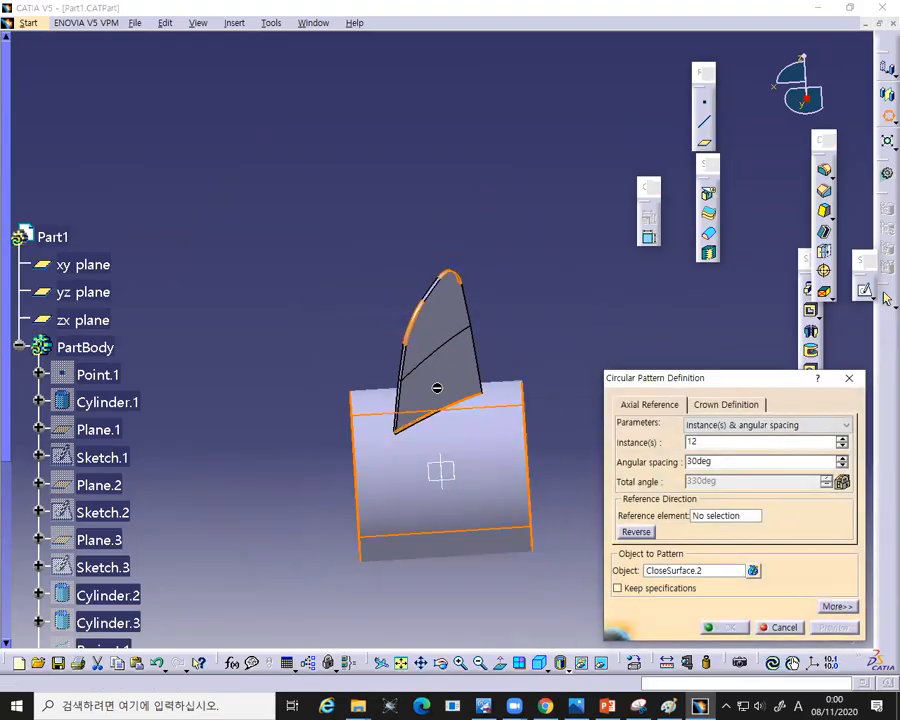
scroll(262, 450, "down", 5)
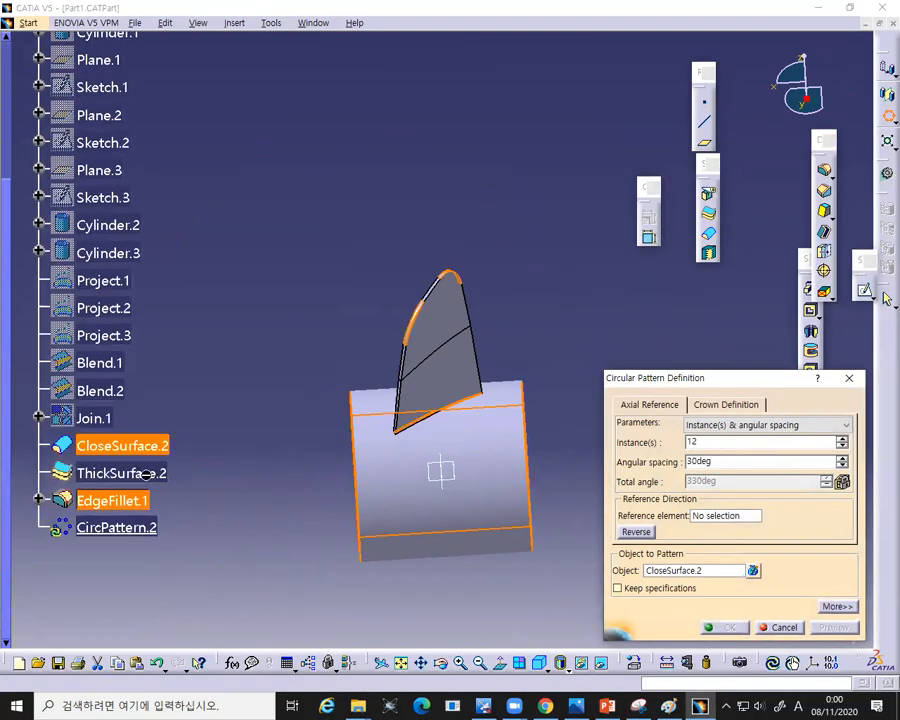
left_click(668, 569)
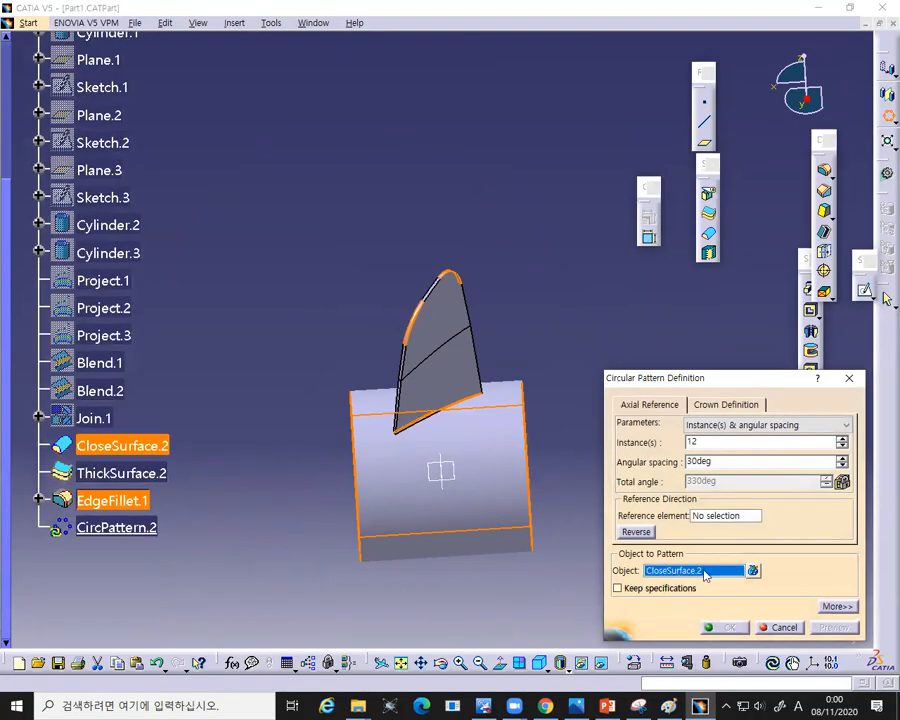
left_click(779, 627)
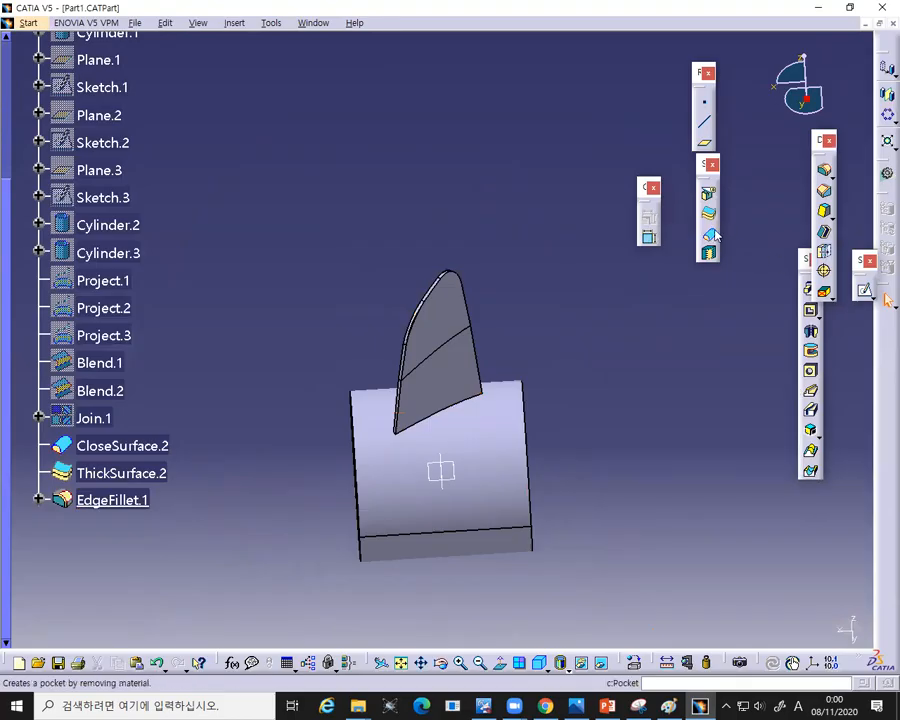
- Try to pattern the current solid around the hub with 12 instances at 30° spacing, using the hub's end face as reference
left_click(887, 114)
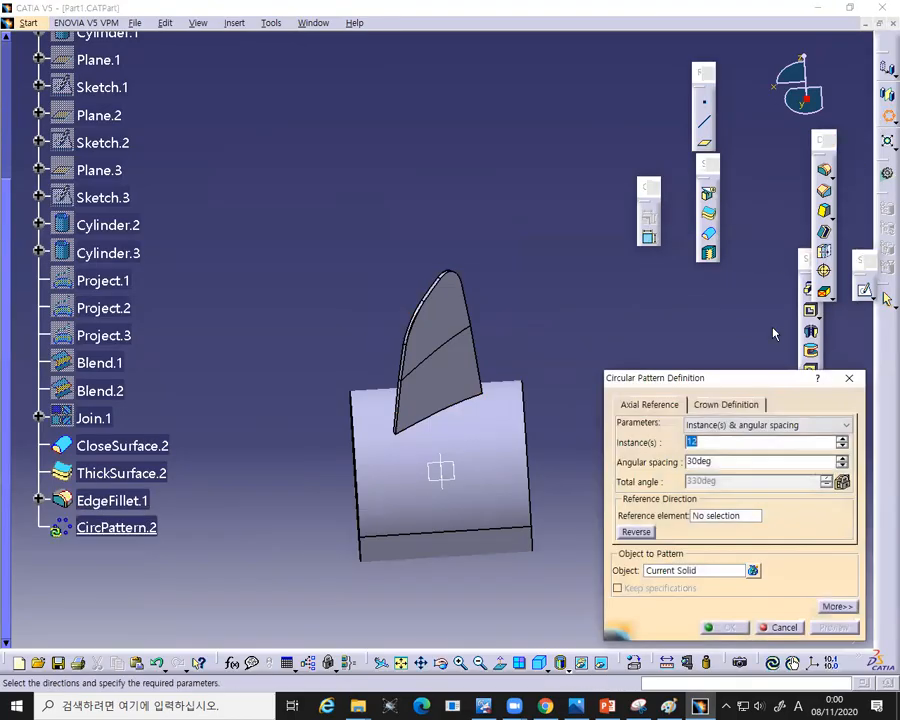
left_click(665, 572)
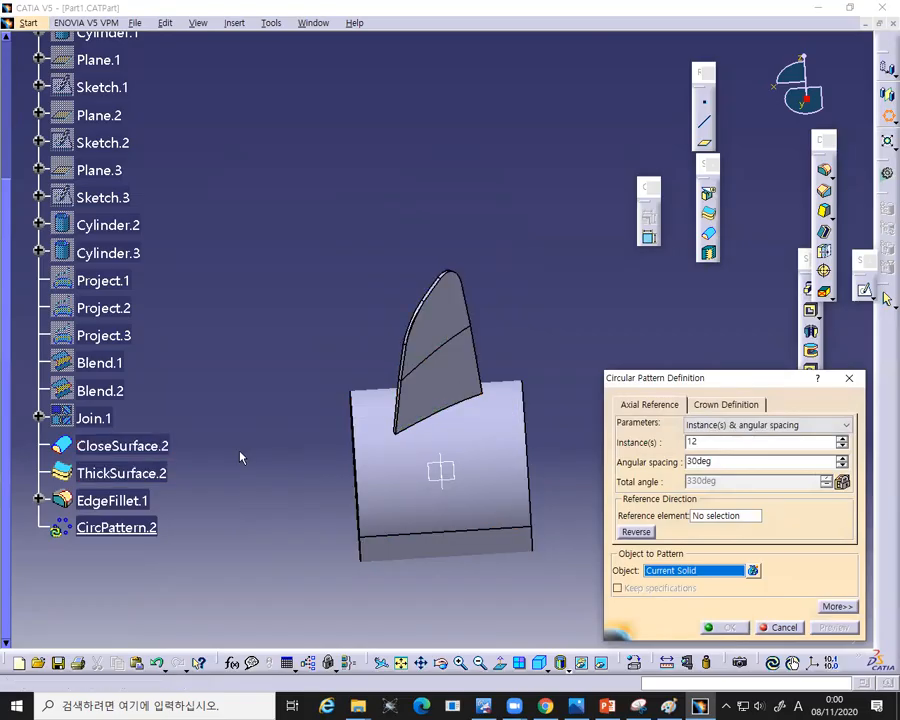
left_click(718, 516)
middle_click_drag(527, 569, 516, 502)
left_click(471, 516)
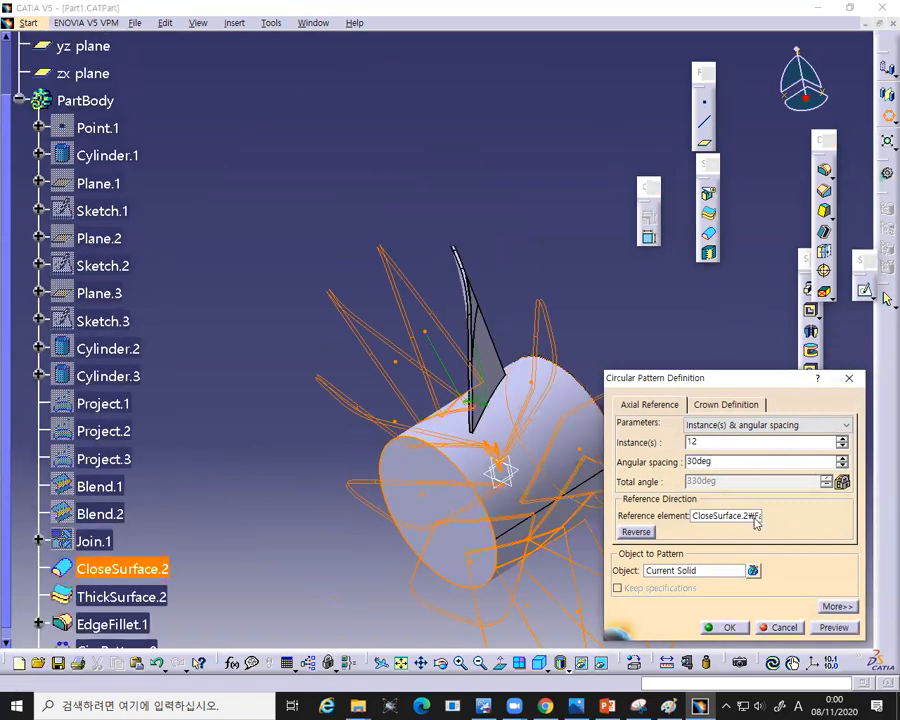
left_click(737, 628)
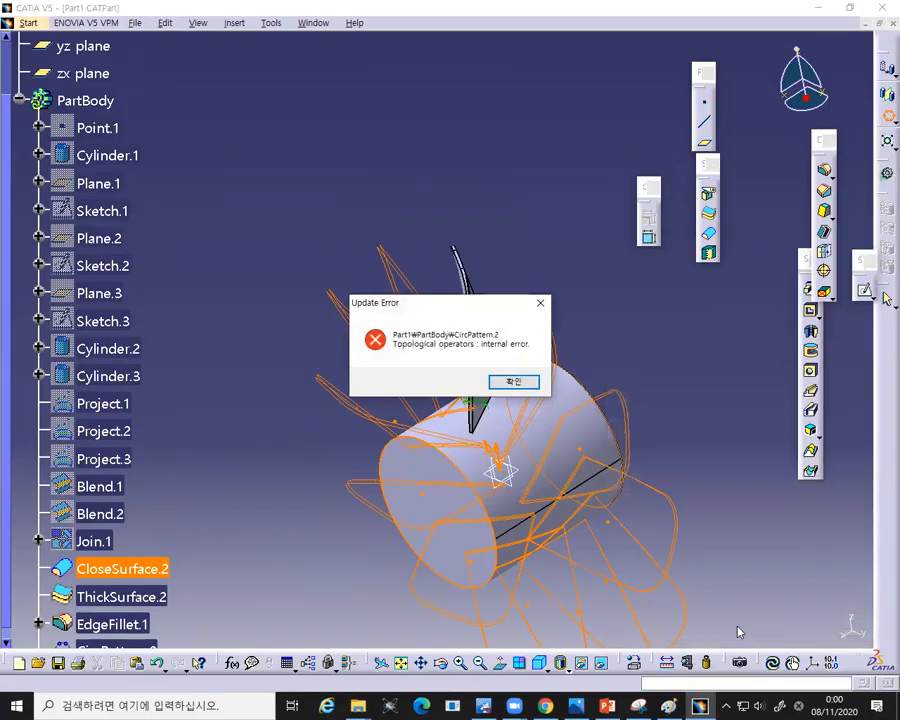
left_click(516, 384)
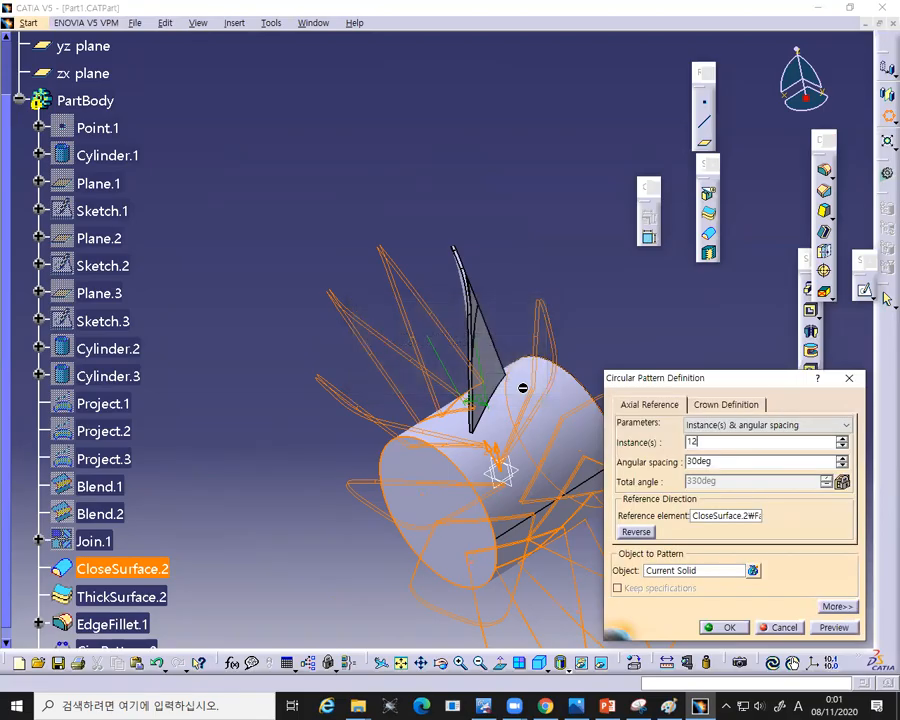
- Try the circular pattern with 10 instances at 45° angular spacing, and discard the pattern definition
scroll(507, 277, "up", 2)
middle_click_drag(507, 277, 560, 276)
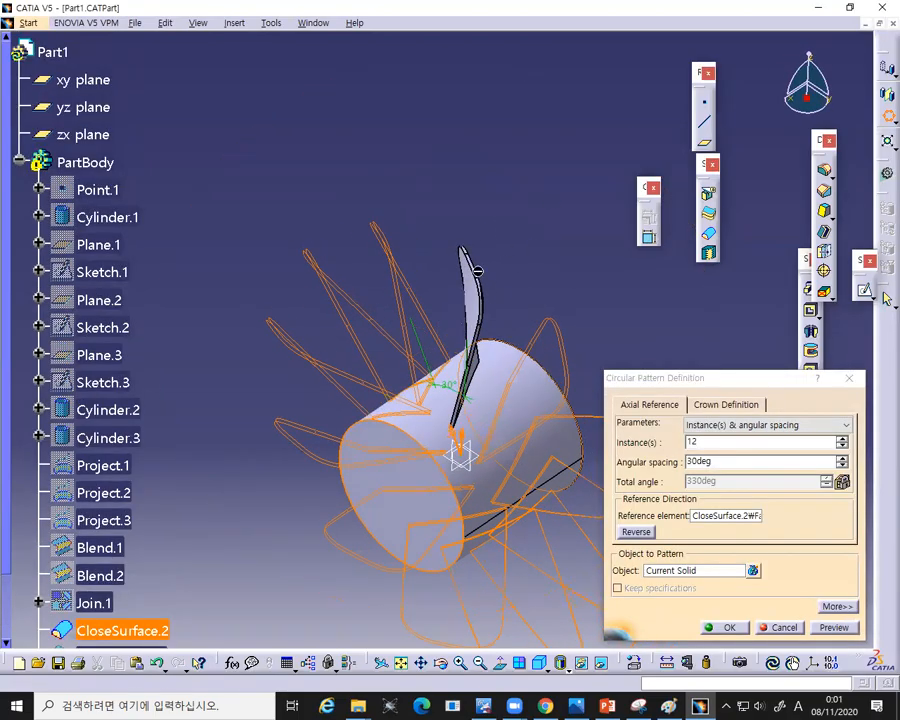
middle_click_drag(760, 242, 719, 220)
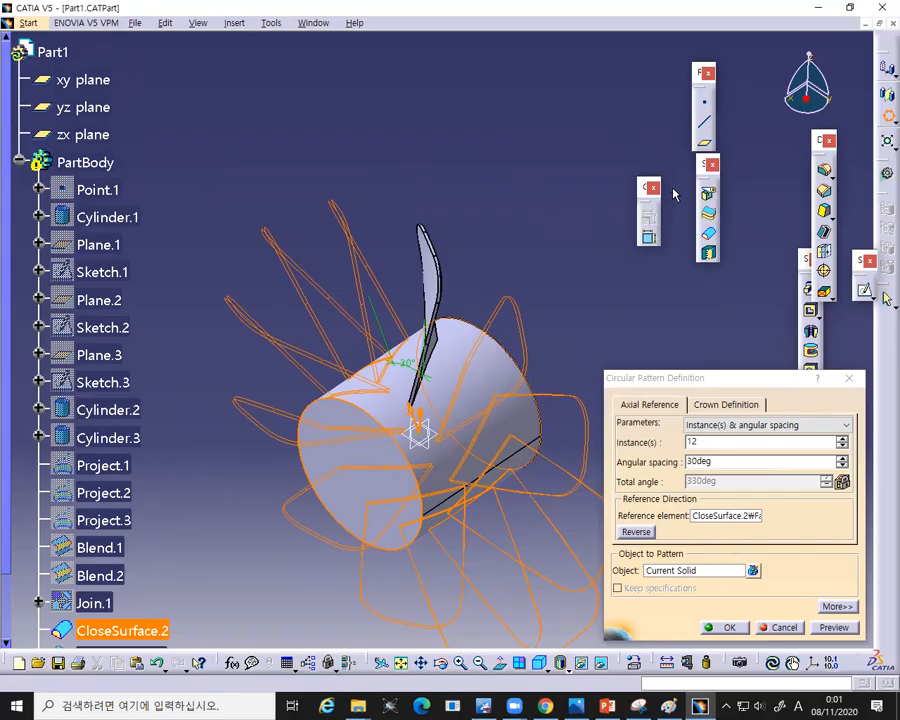
scroll(573, 300, "up", 1)
middle_click_drag(573, 300, 486, 340)
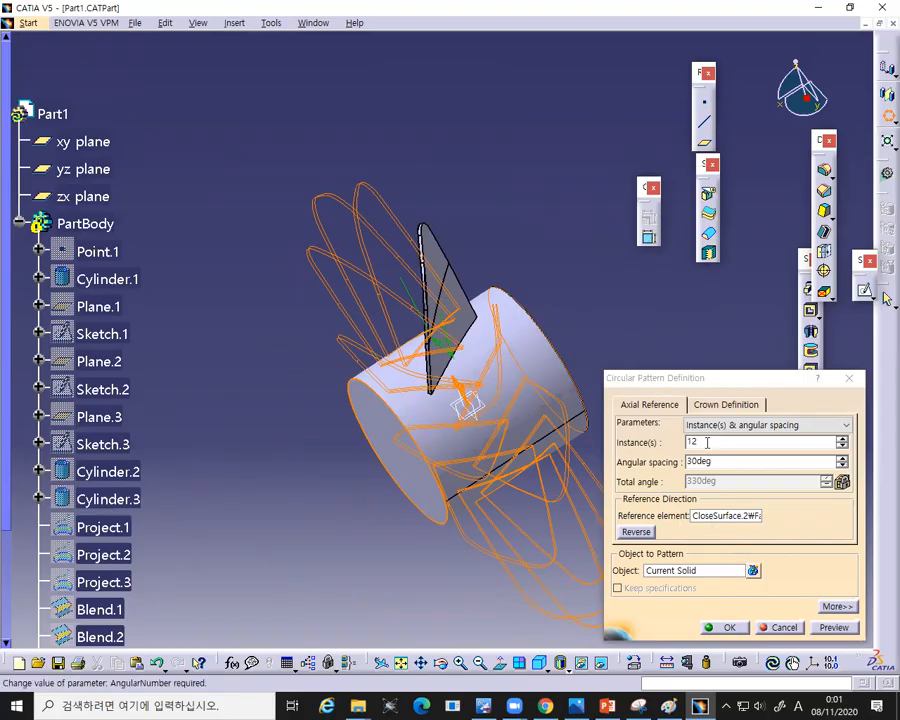
type("0")
key("Tab")
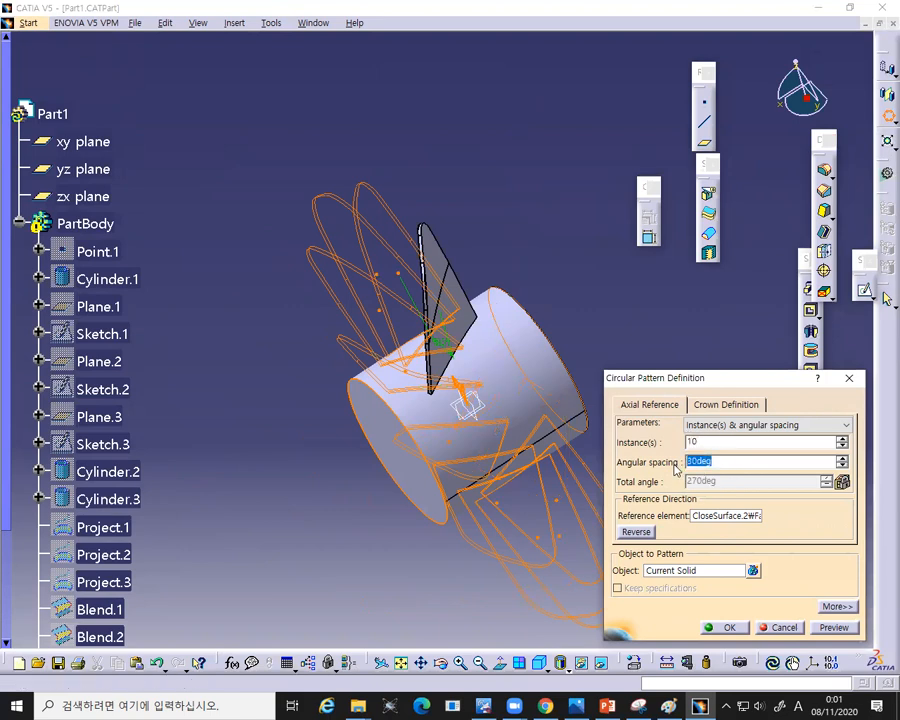
type("45")
left_click(831, 628)
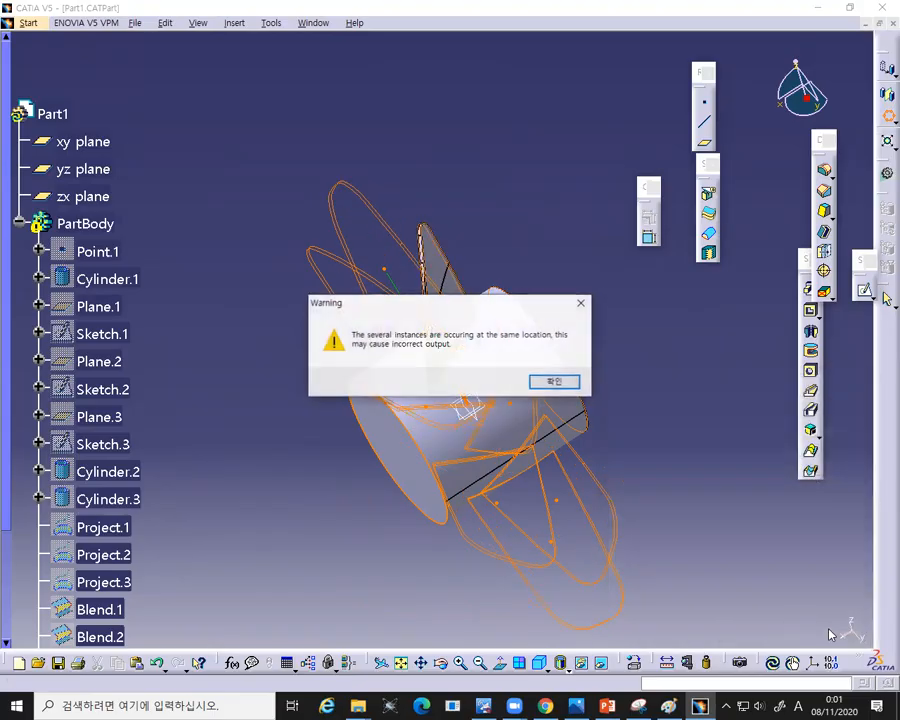
left_click(548, 379)
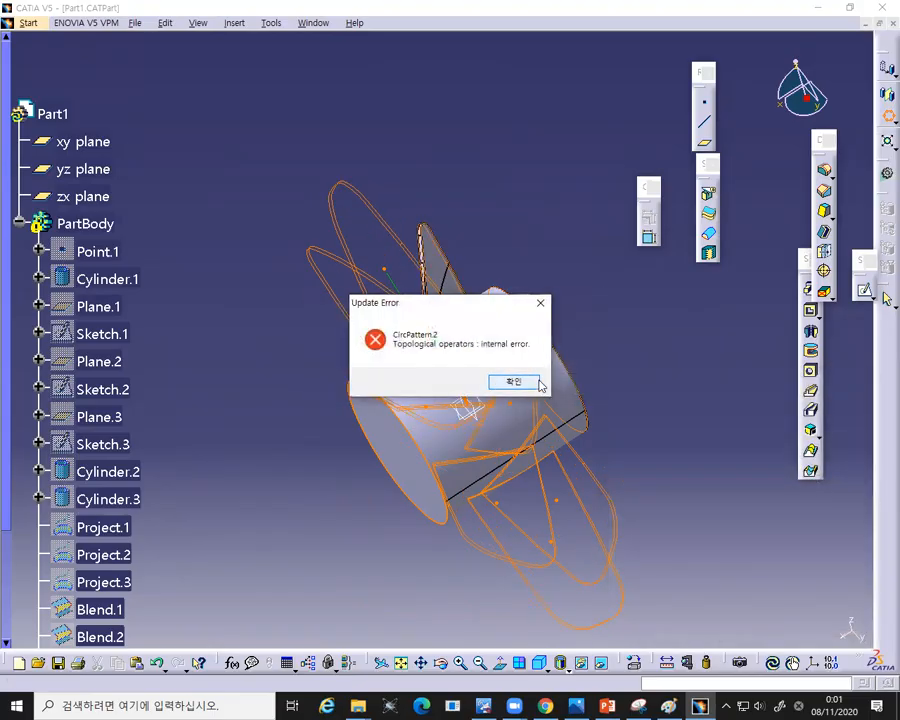
left_click(536, 381)
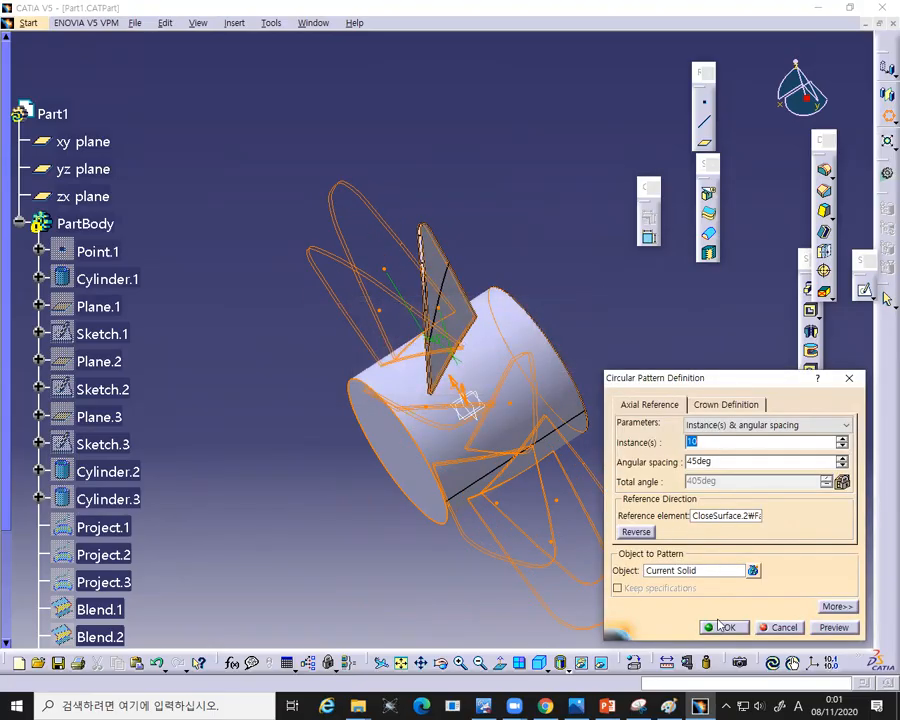
left_click(727, 628)
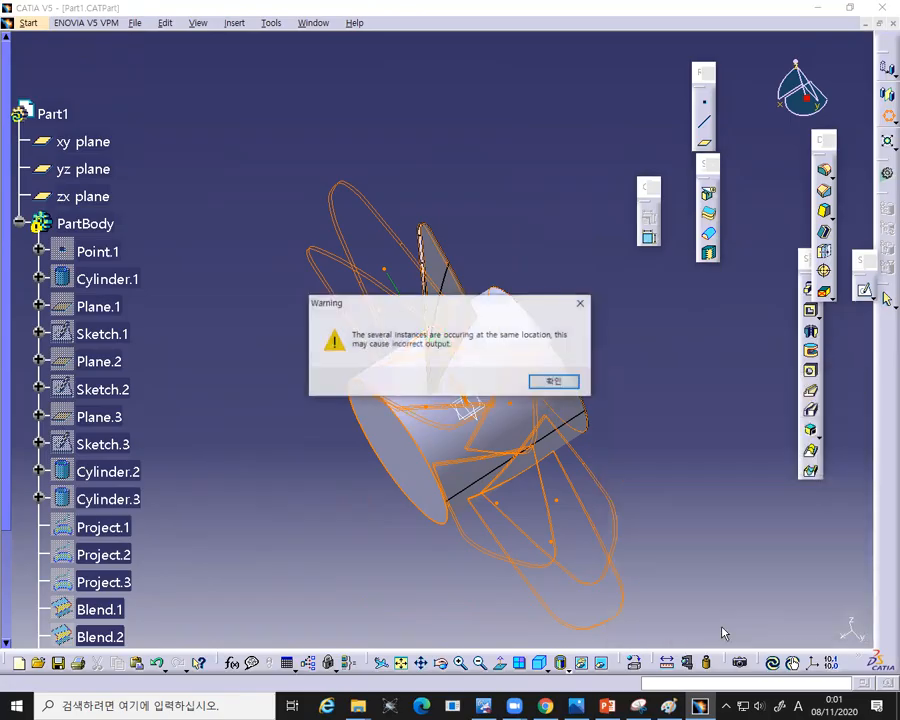
left_click(553, 381)
left_click(532, 383)
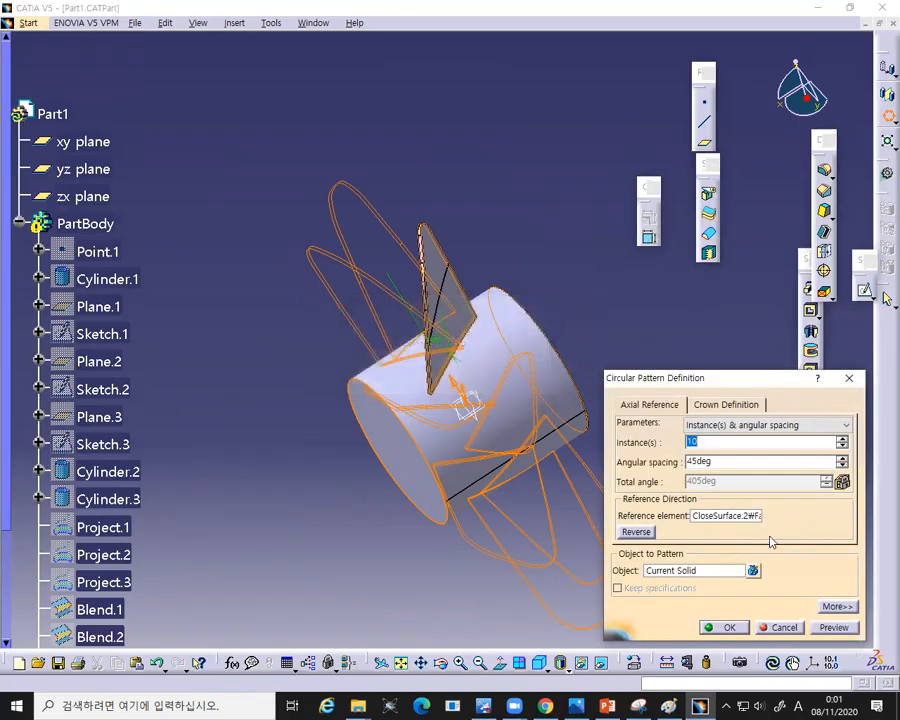
left_click(790, 627)
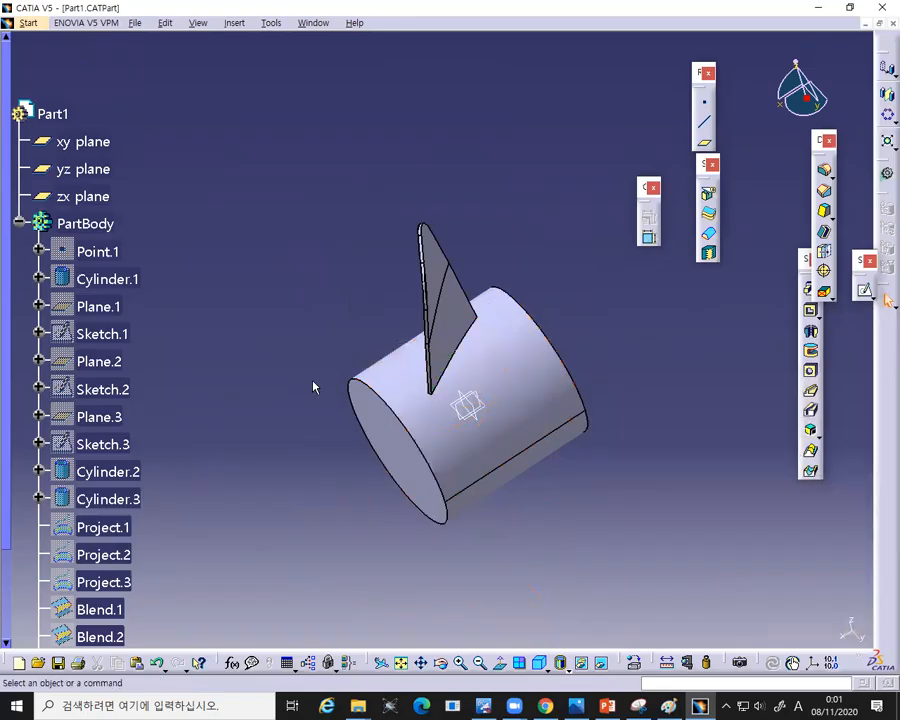
- Create a circular pattern of the current solid with 10 instances at 36° spacing, referenced to the hub's end face
middle_click_drag(310, 363, 393, 315)
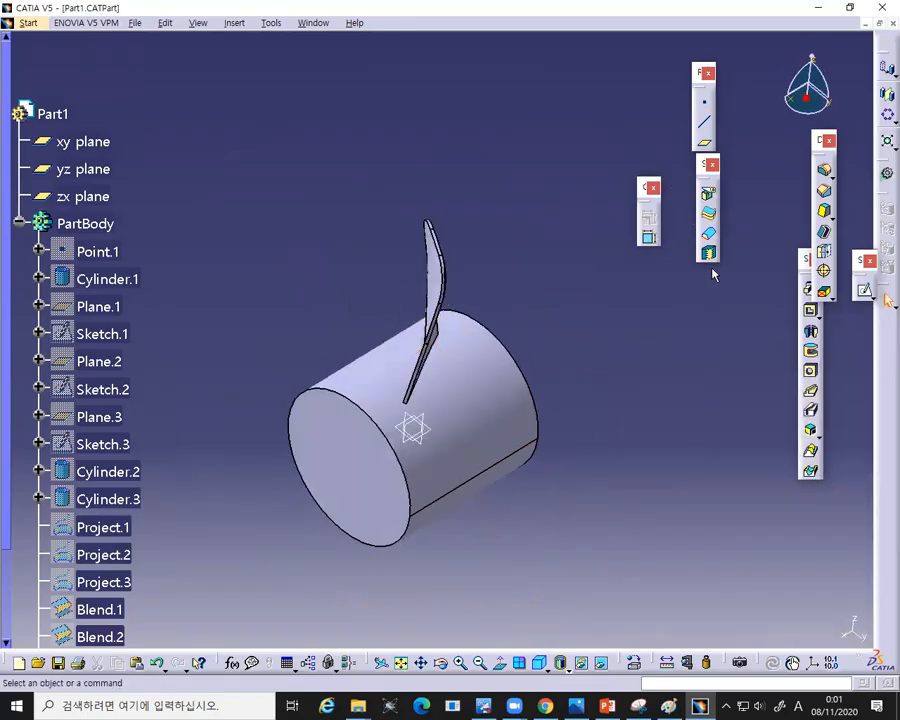
left_click(888, 115)
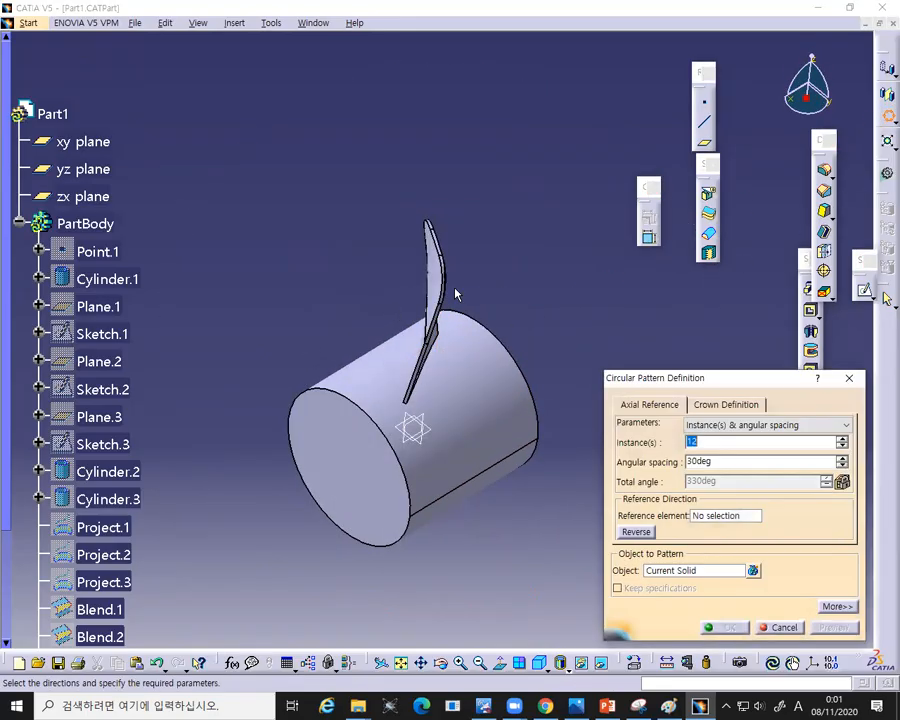
type("10")
left_click(712, 461)
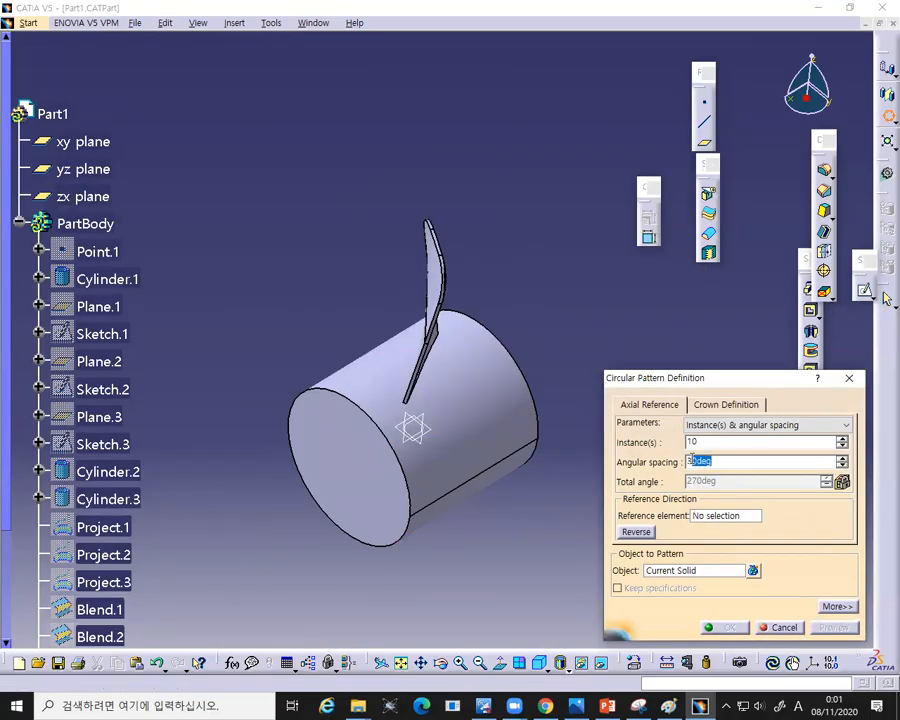
type("36")
left_click(722, 517)
left_click(393, 502)
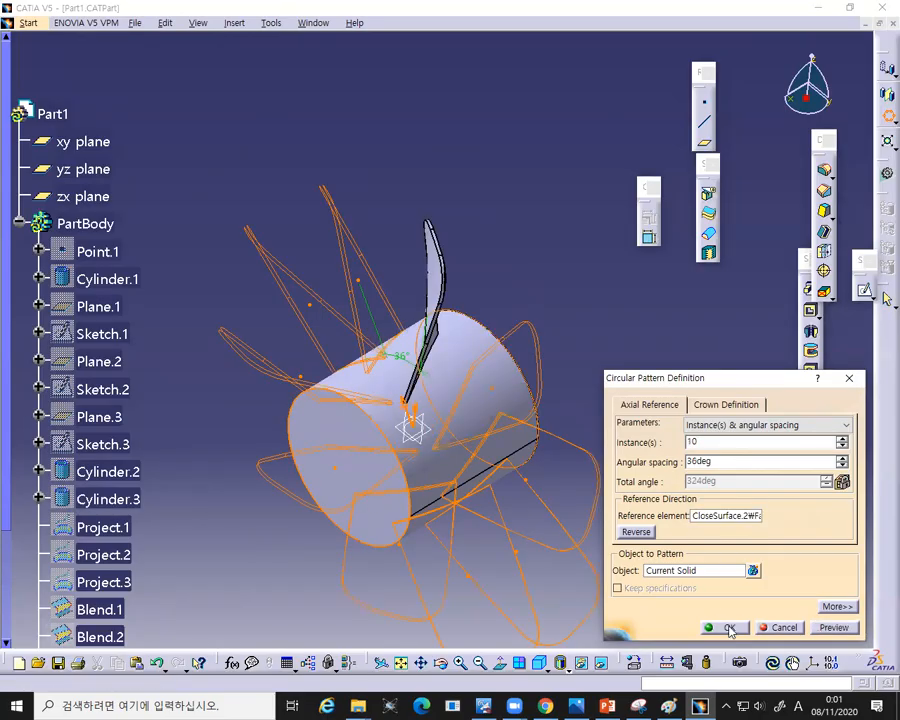
left_click(729, 628)
left_click(667, 386)
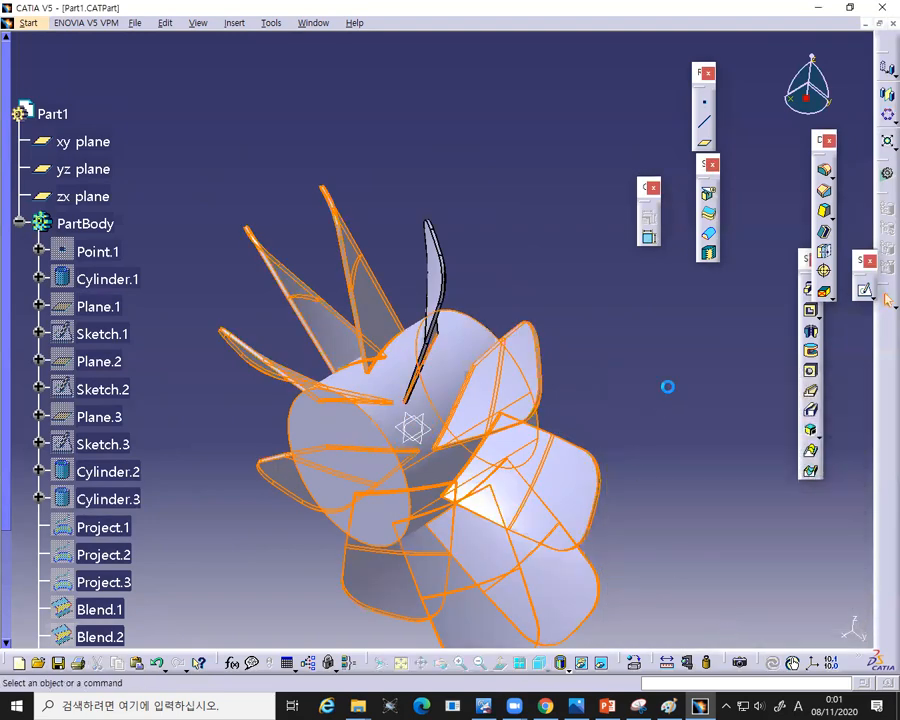
middle_click_drag(601, 348, 530, 300)
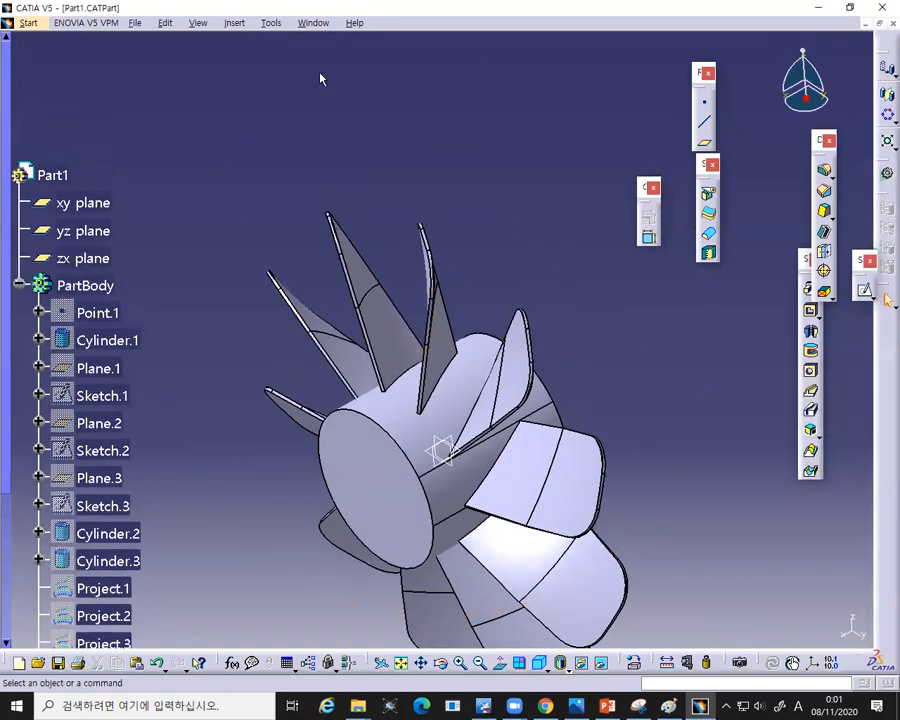
- Chamfer the circular edges at both ends of the hub with a 5 mm length and 45° angle
left_click(421, 290)
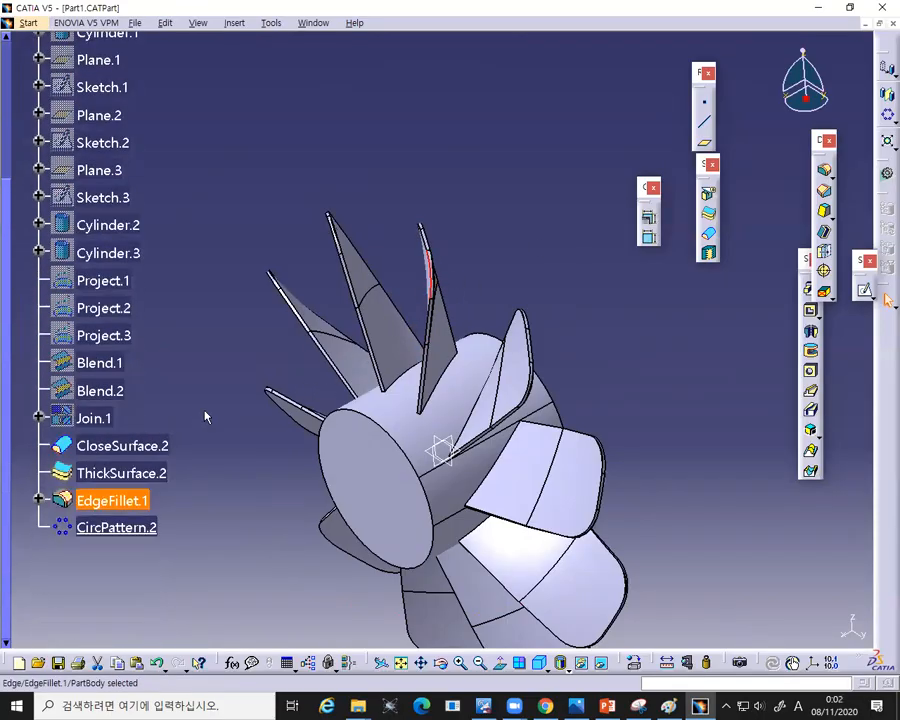
left_click(412, 457)
left_click(552, 400, "ctrl")
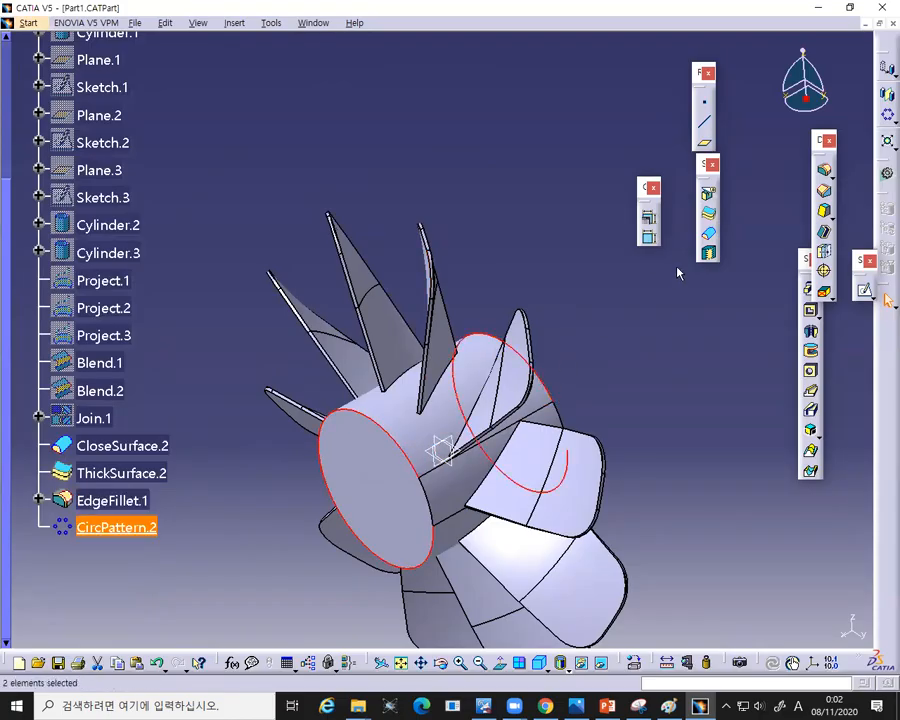
left_click(824, 190)
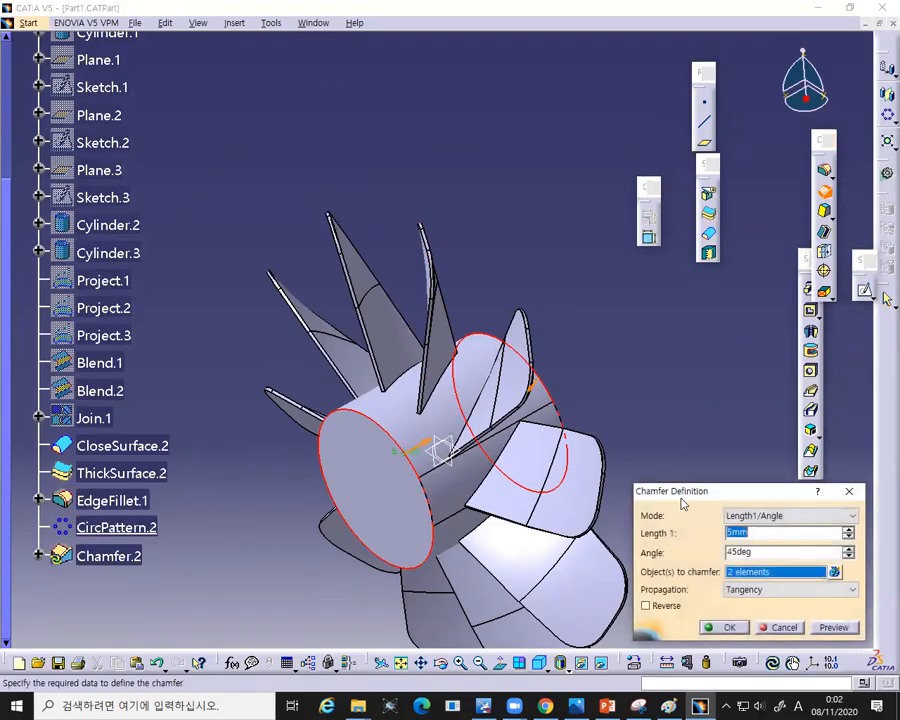
left_click(722, 628)
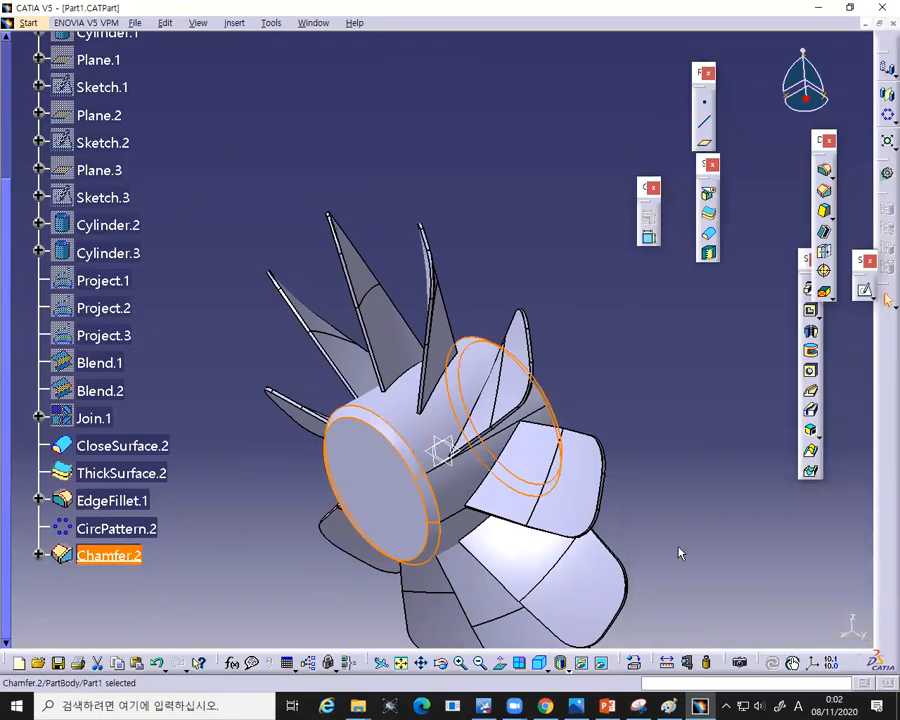
mouse_move(540, 705)
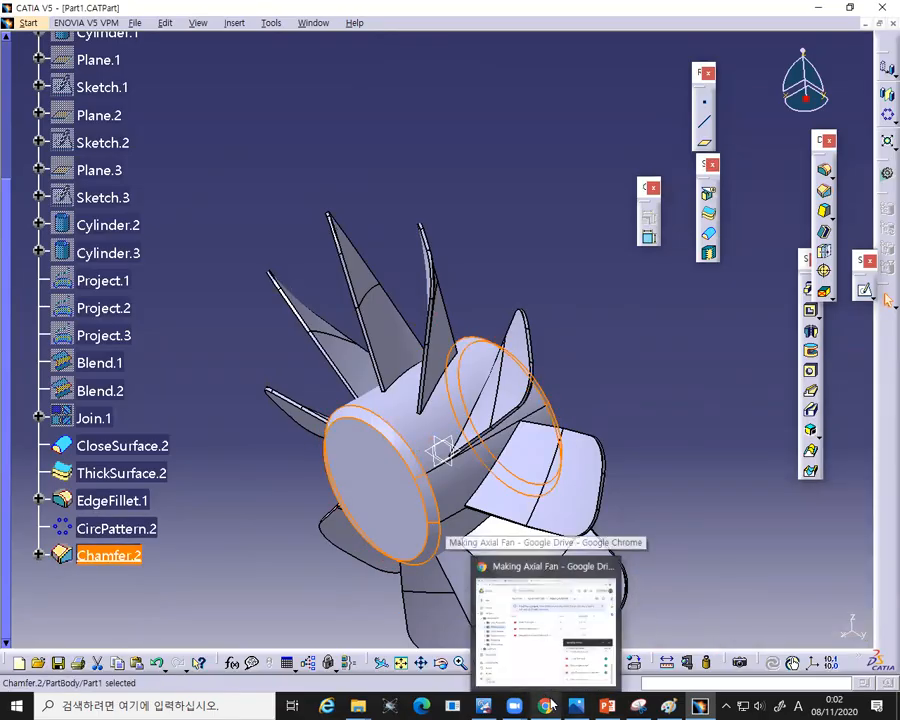
left_click(444, 200)
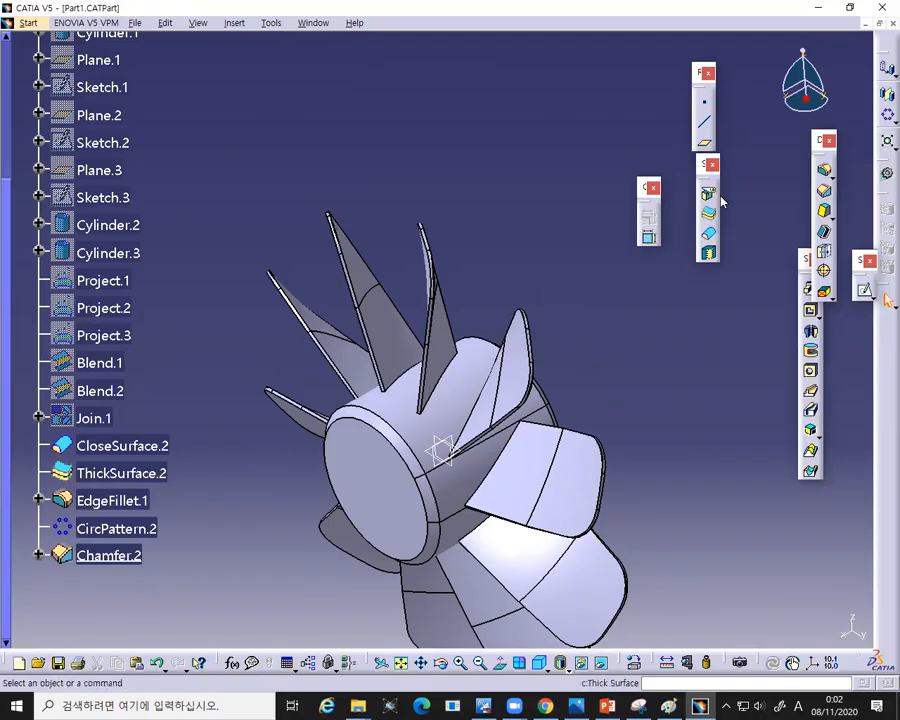
left_click(700, 98)
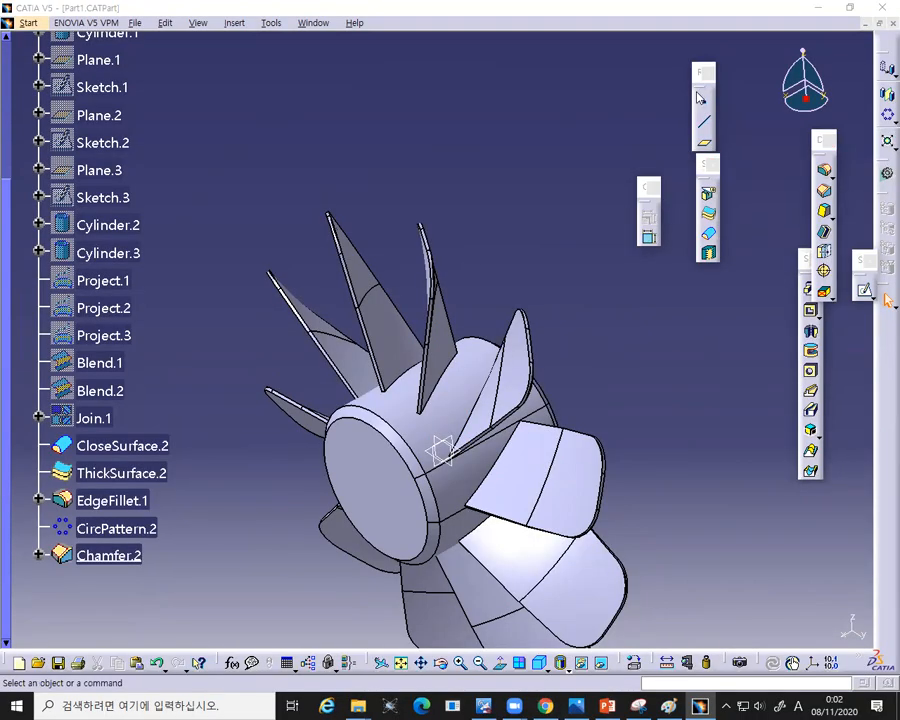